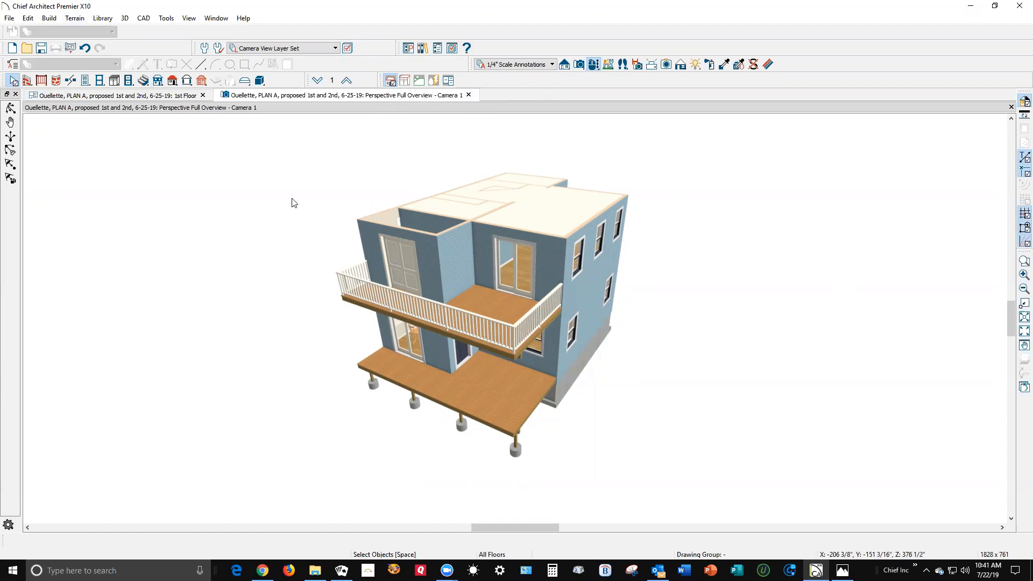
- Enable Allow Editing in Select Home Designer Products in the General Plan Defaults
double_click(13, 81)
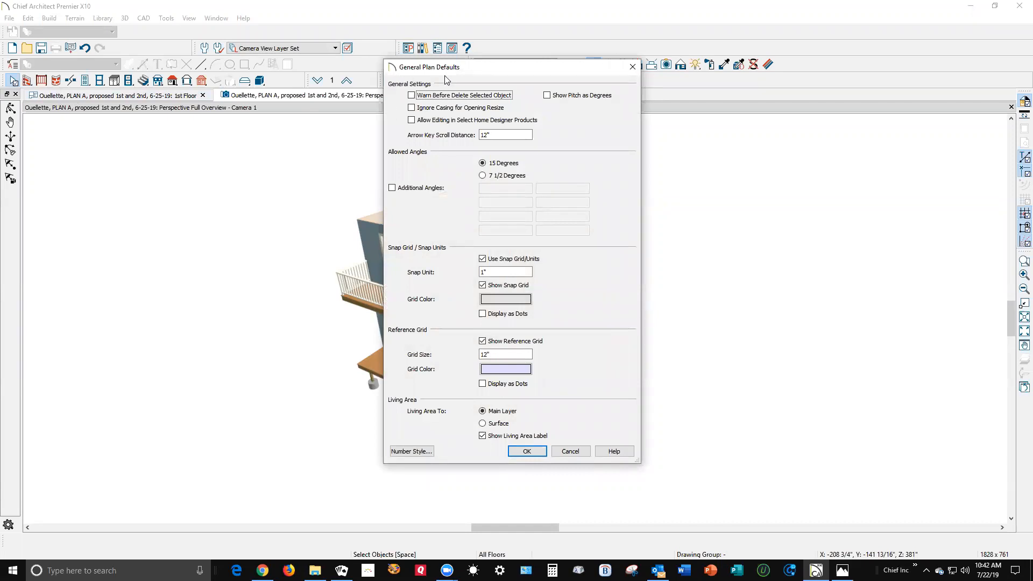
left_click(411, 122)
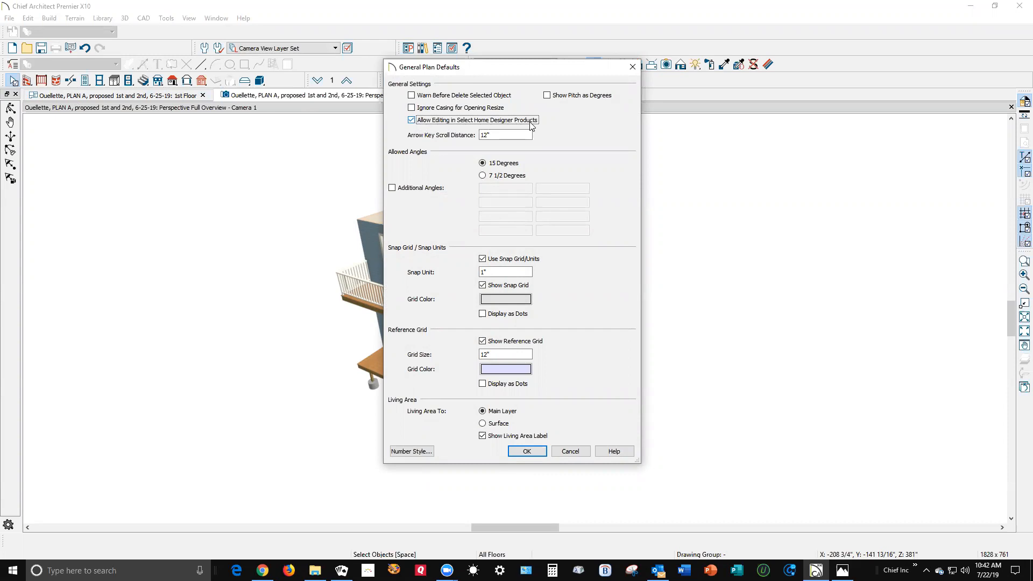
left_click(535, 453)
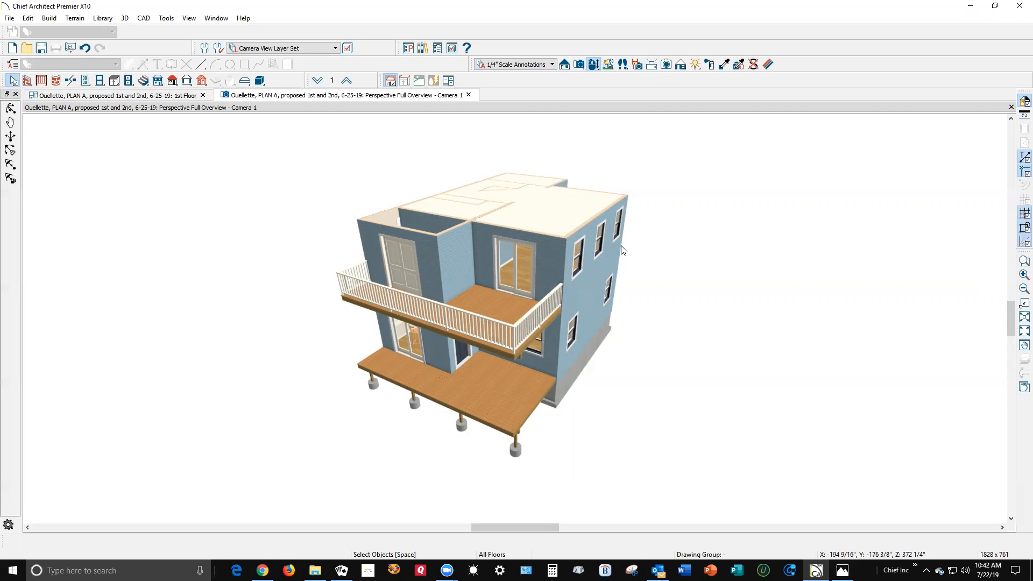
- Review the cable rail reference photo and the first- and second-floor deck layouts in the plan view
key("alt+Tab")
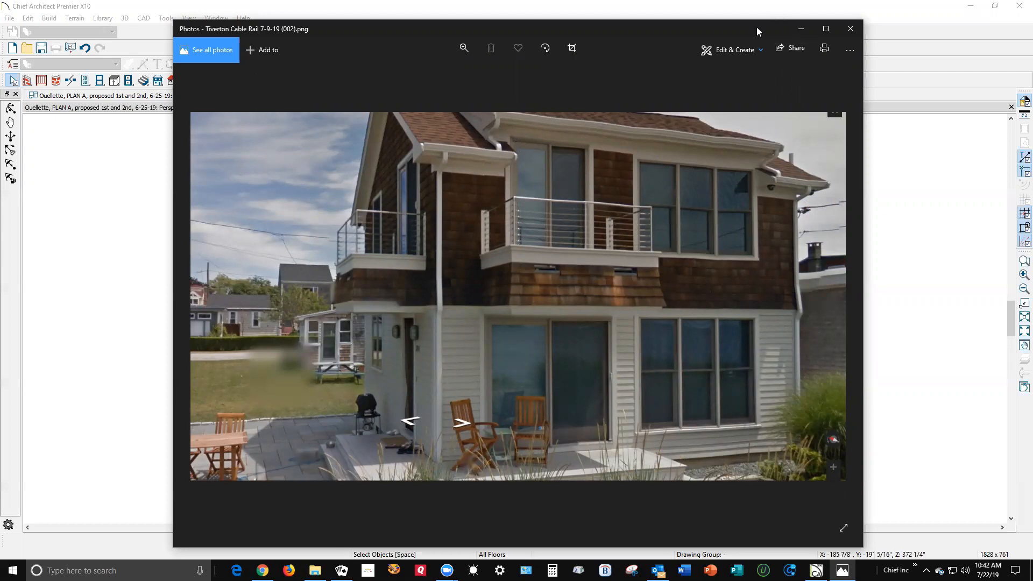
left_click(802, 28)
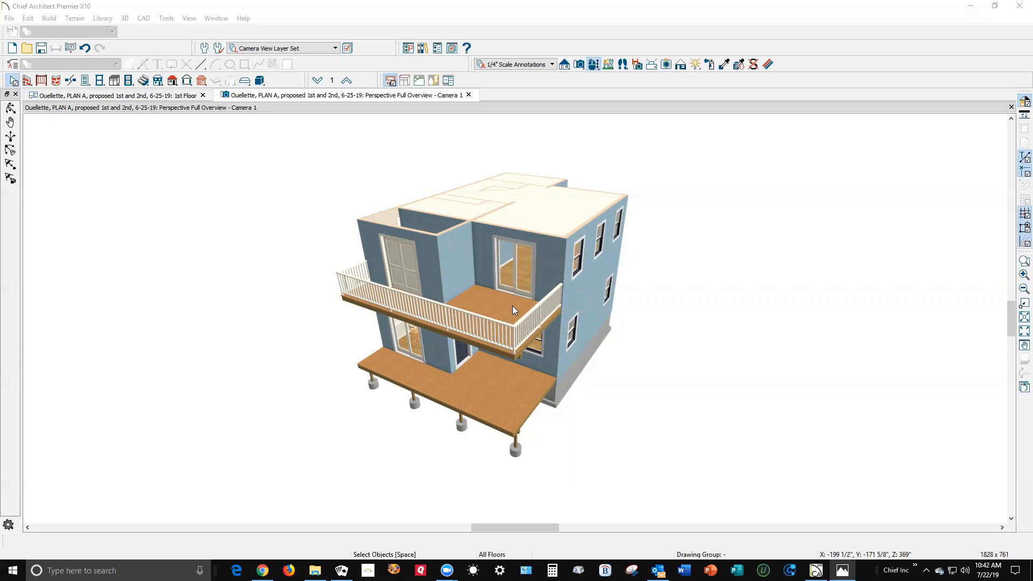
left_click(644, 298)
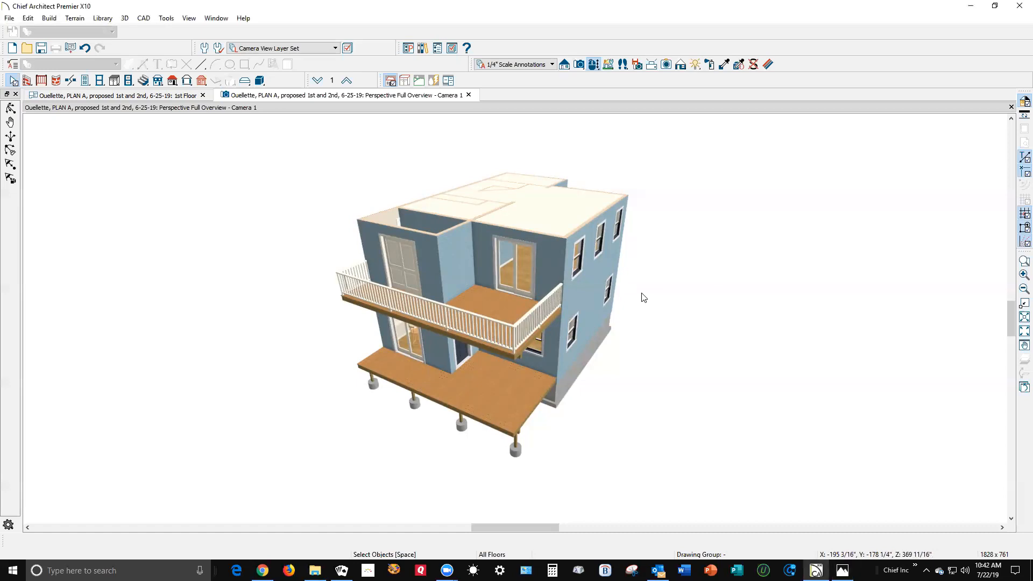
key("ctrl+Tab")
key("space")
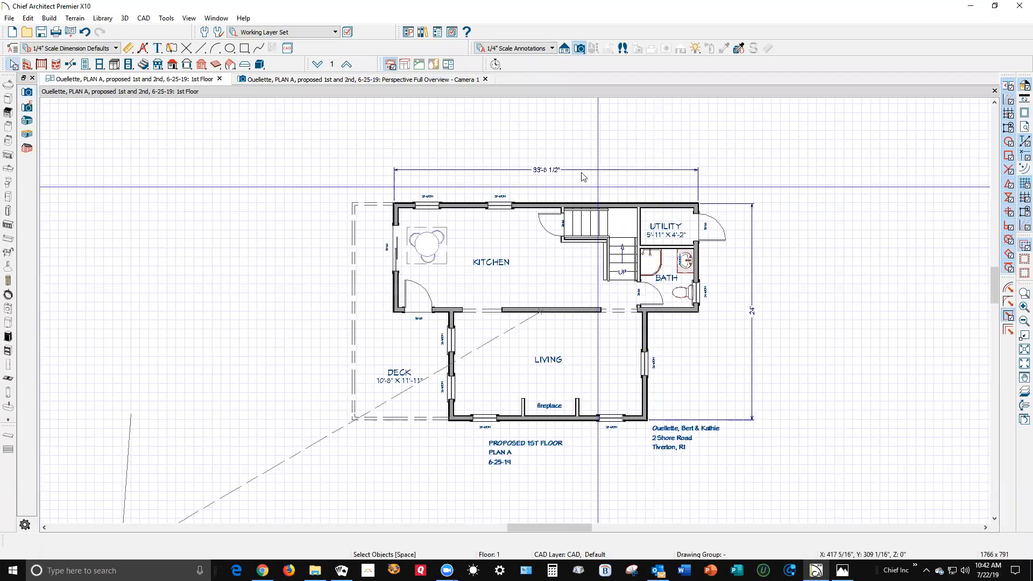
left_click(347, 64)
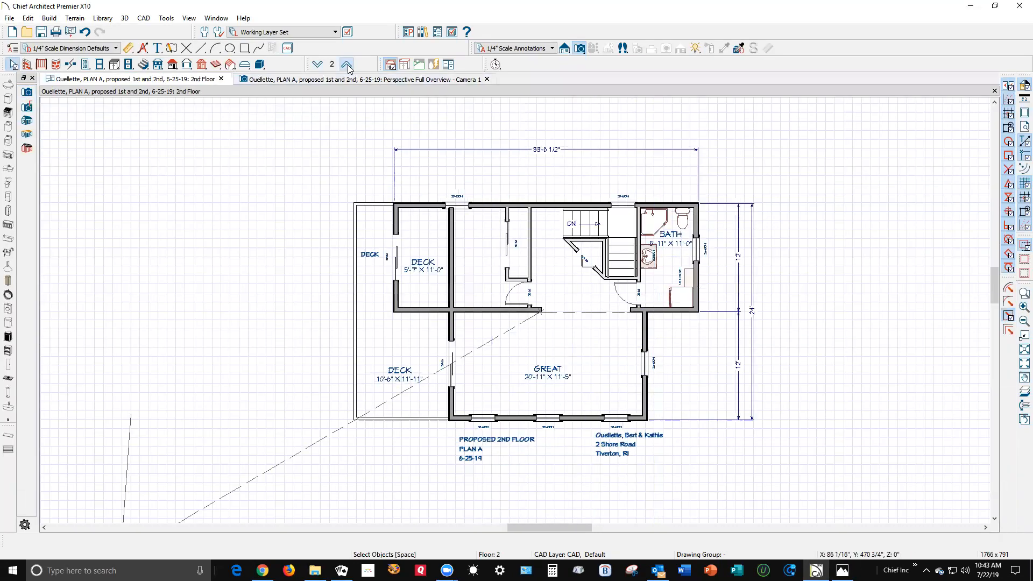
left_click(318, 65)
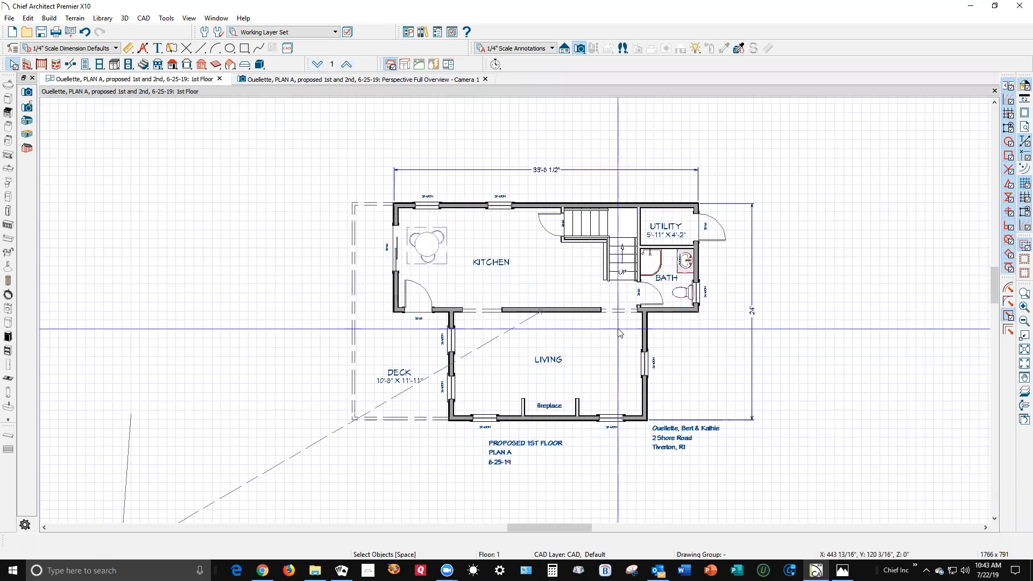
- Create a terrain perimeter around the house and move its west-side edge, beside the deck, inward by about 25 ft
scroll(618, 328, "down", 5)
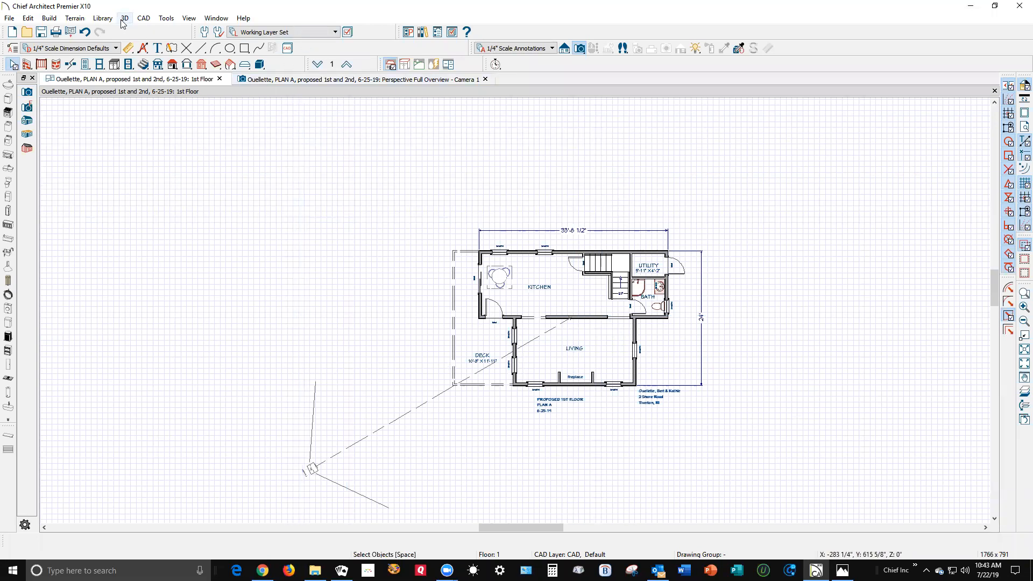
left_click(75, 18)
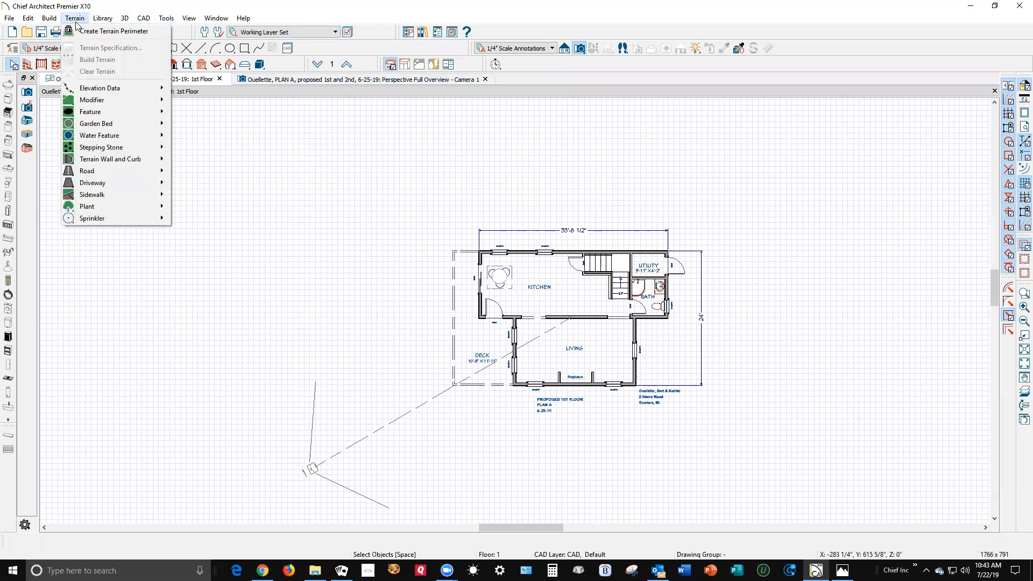
left_click(100, 31)
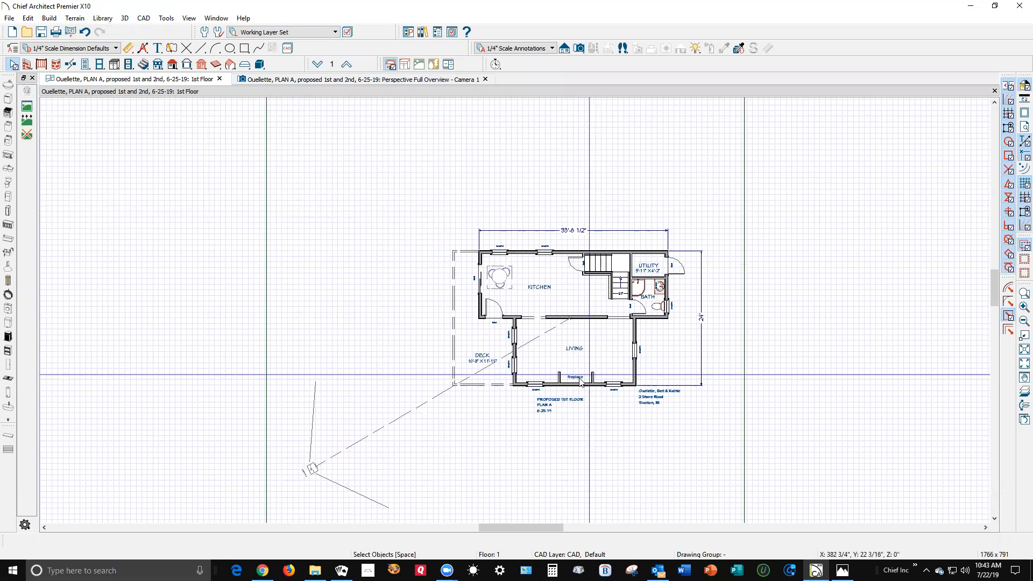
left_click(269, 358)
left_click_drag(269, 359, 406, 376)
left_click(440, 315)
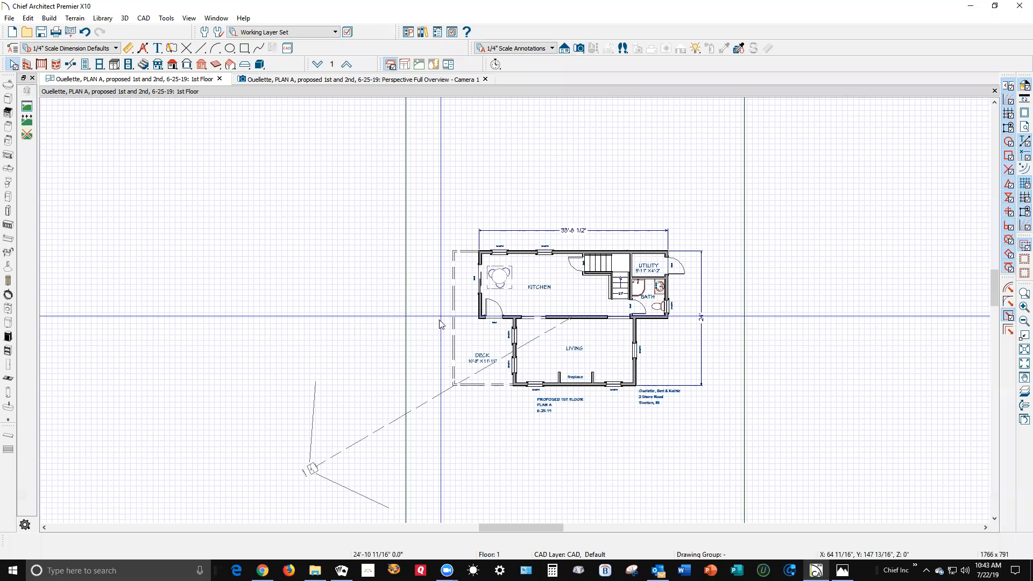
- Shorten the terrain perimeter by moving the edge below the living room in about 32 ft and the edge above the kitchen in about 18.5 ft
scroll(570, 265, "down", 3)
left_click(573, 458)
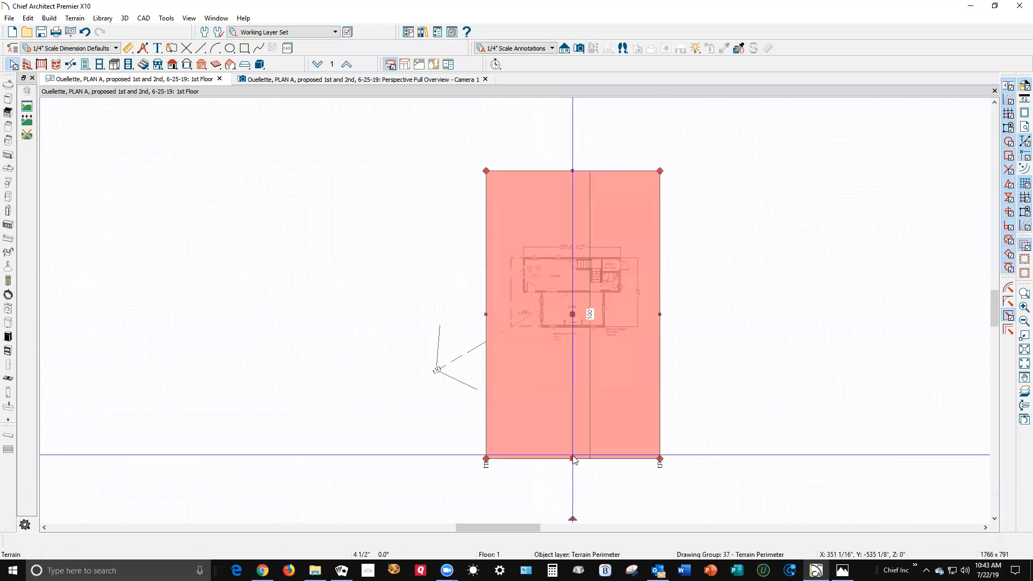
left_click_drag(571, 459, 572, 367)
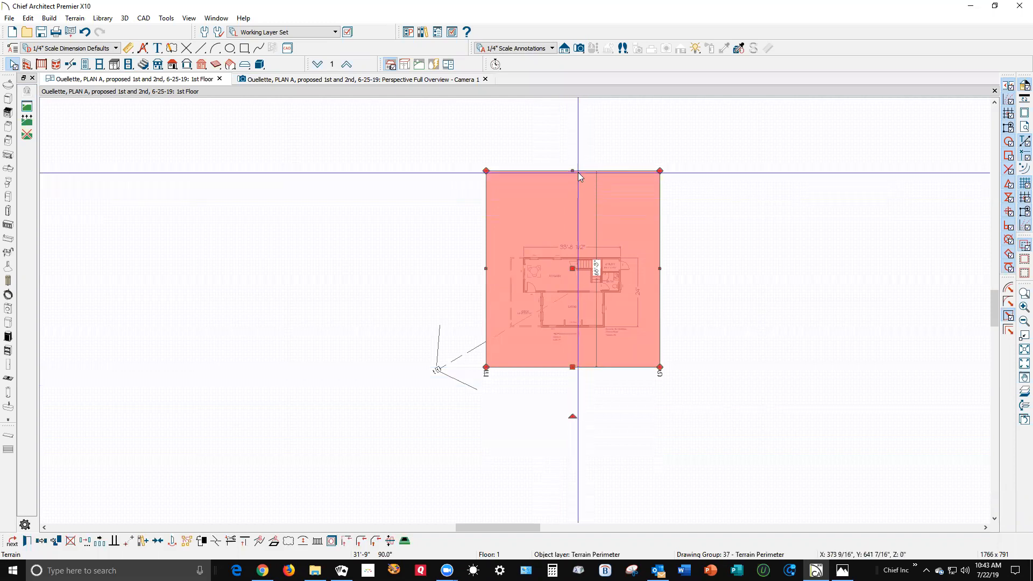
left_click_drag(573, 171, 571, 224)
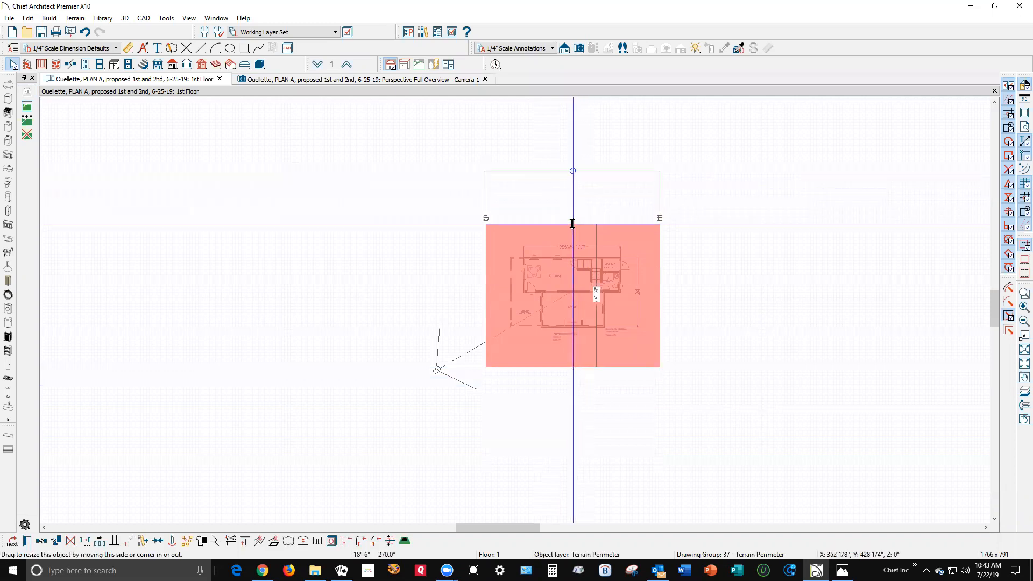
key("Escape")
- Set the terrain's skirt thickness to 98" from the perspective camera view
key("ctrl+Tab")
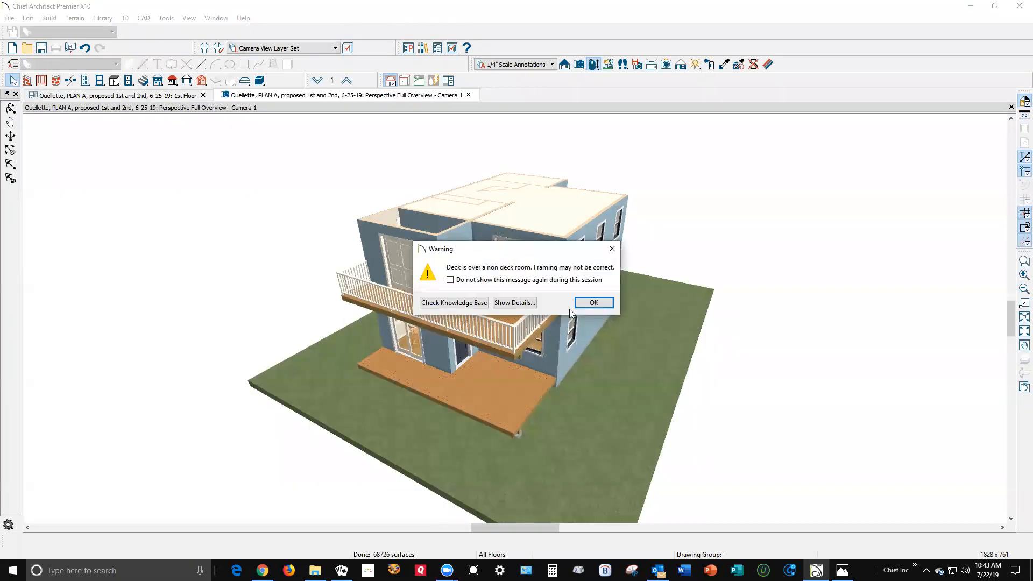
left_click(580, 305)
left_click(553, 426)
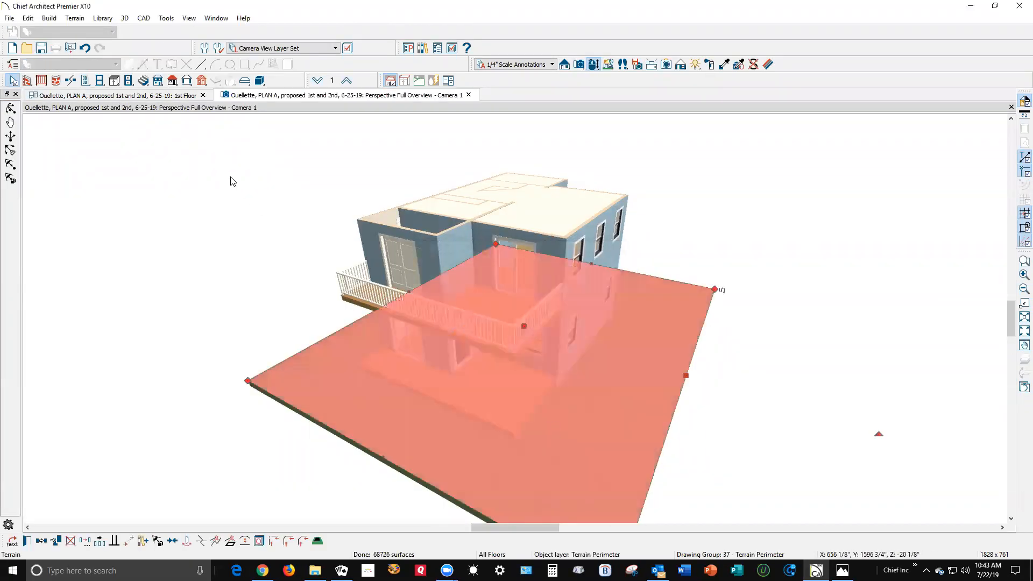
left_click(11, 108)
left_click_drag(426, 345, 515, 351)
key("space")
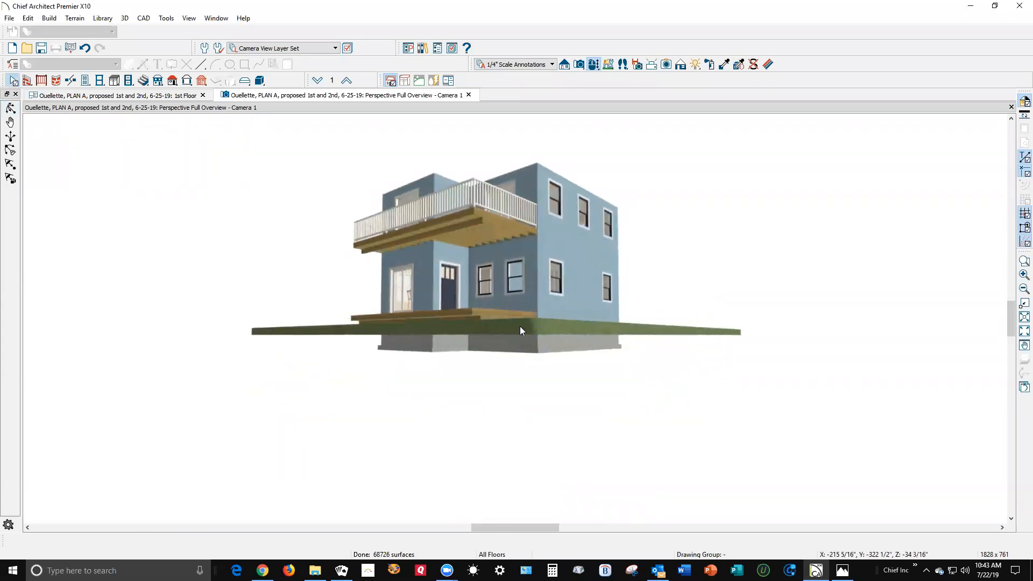
double_click(520, 326)
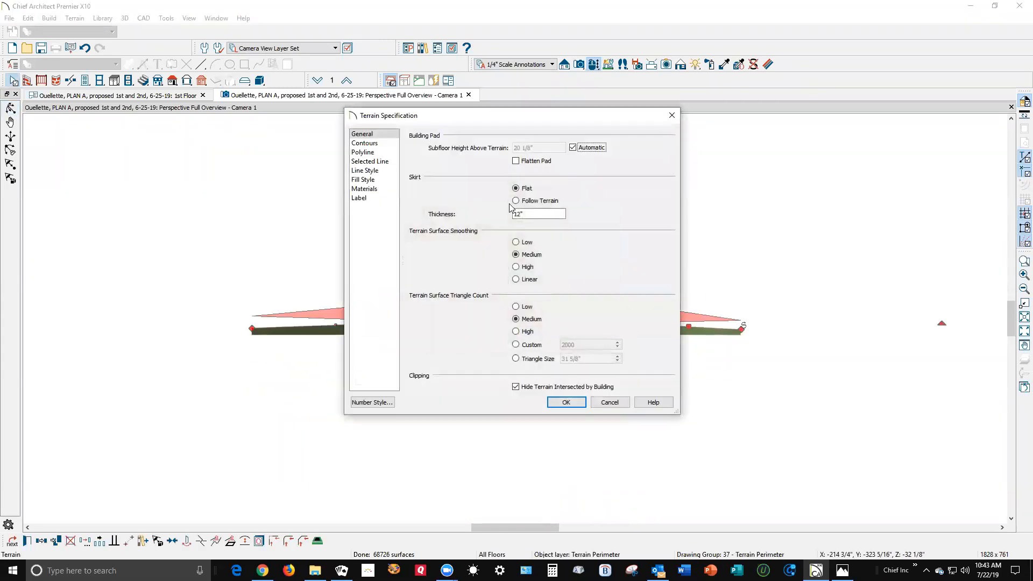
double_click(522, 214)
type("98")
left_click(571, 404)
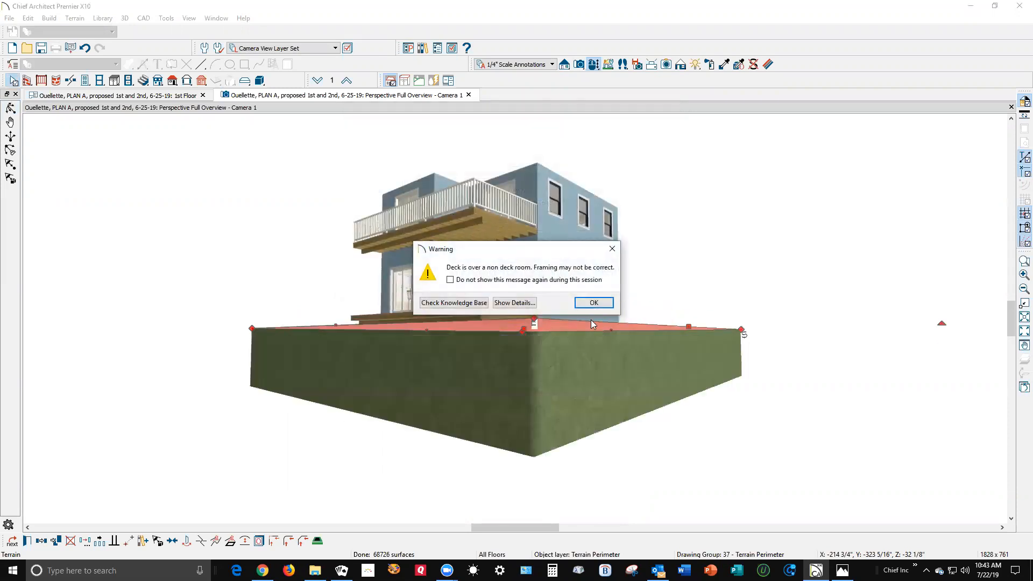
left_click(740, 260)
left_click(592, 303)
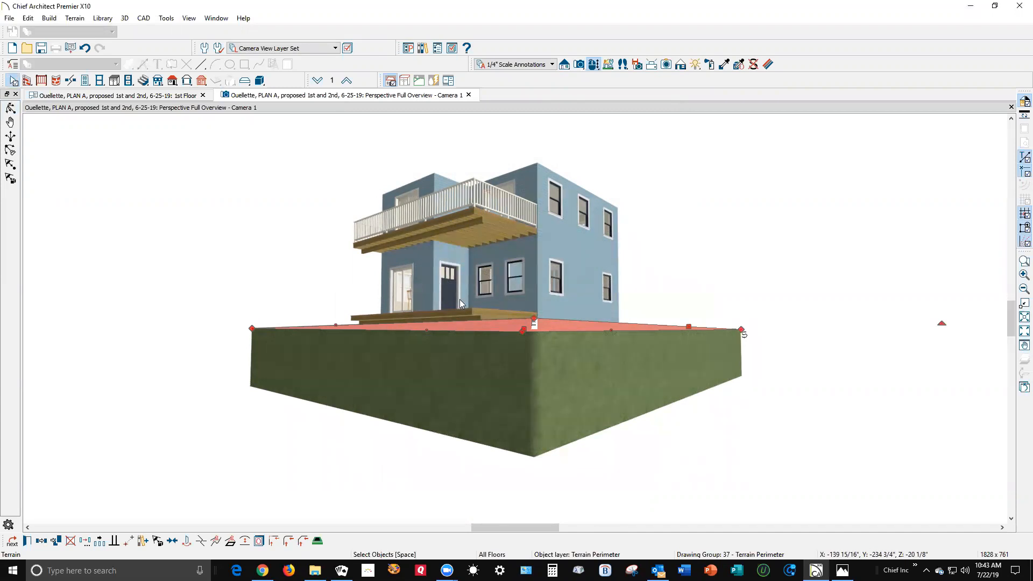
- Check the room type options of the first-floor deck, keep Deck, and suppress the deck framing warning for this session
key("ctrl+Tab")
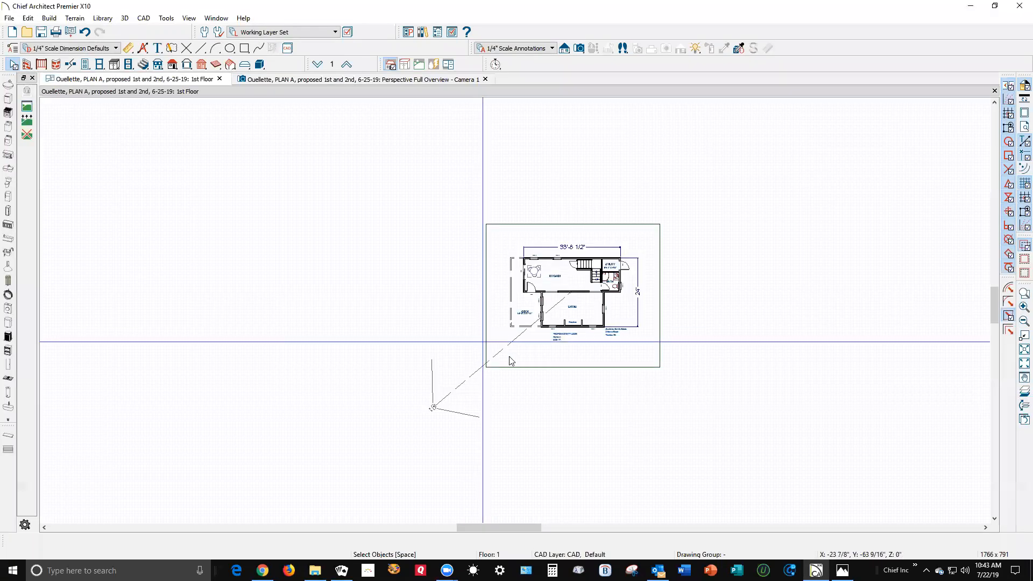
scroll(543, 301, "up", 4)
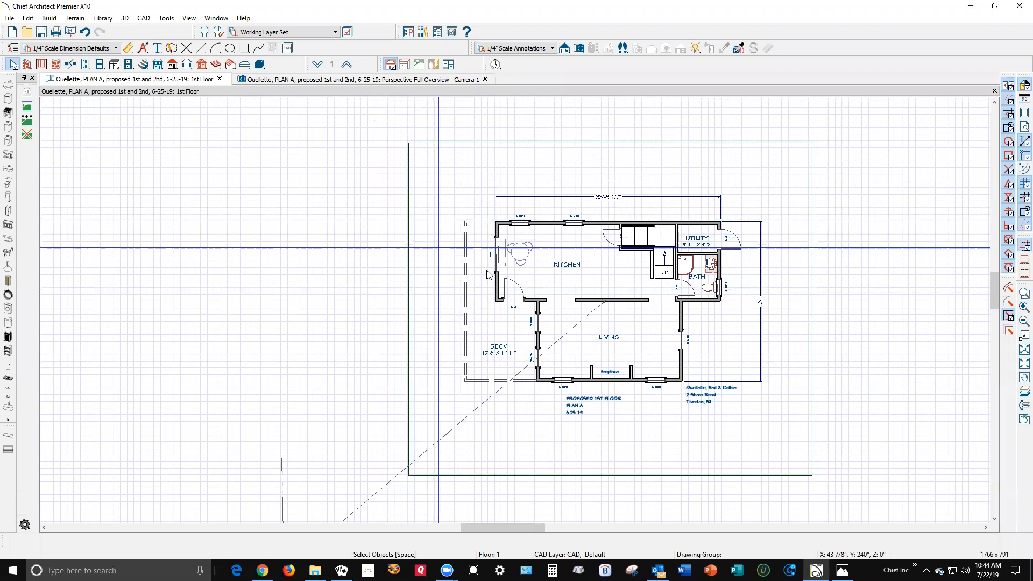
right_click(502, 331)
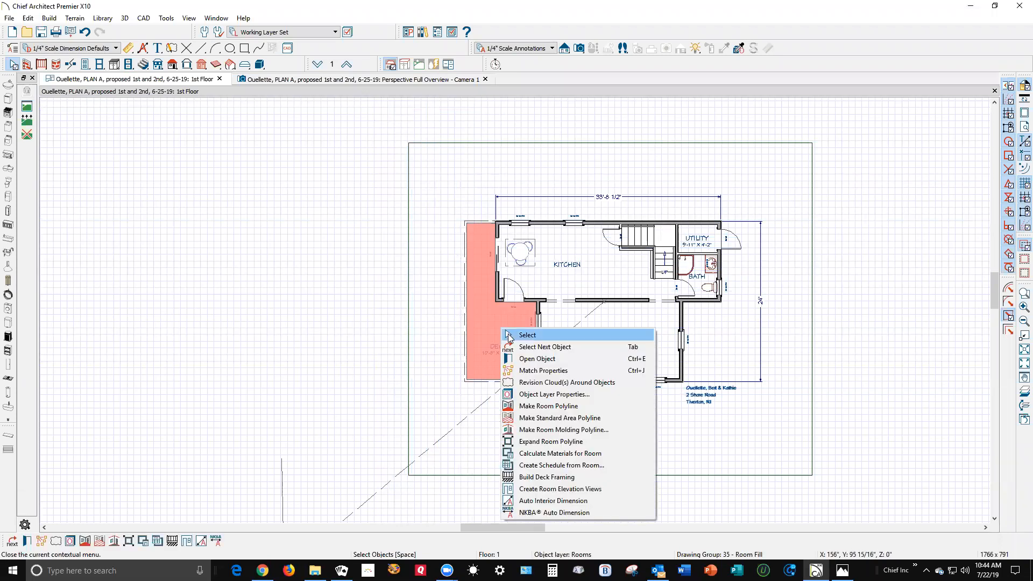
left_click(537, 358)
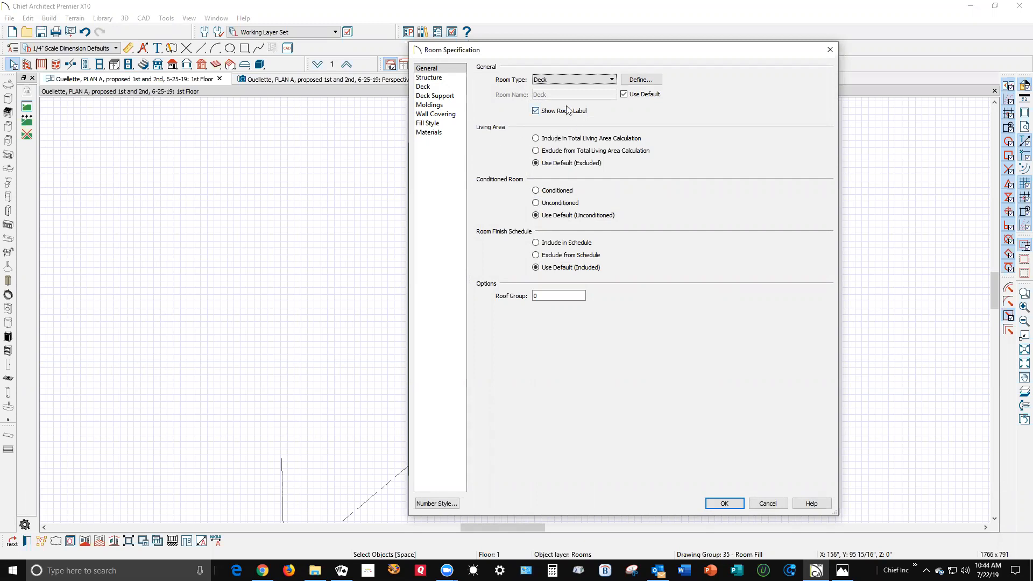
left_click(611, 80)
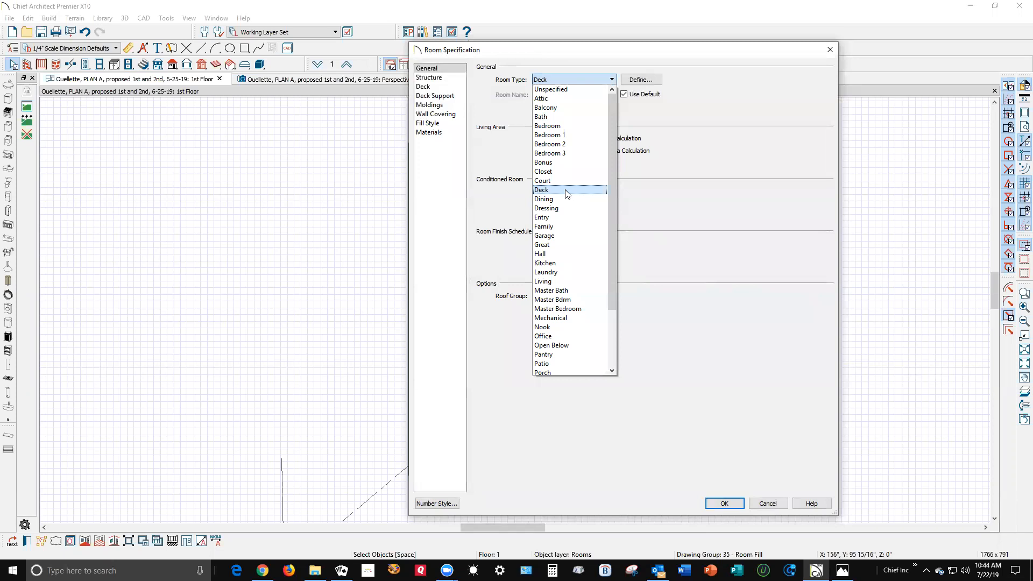
left_click(636, 194)
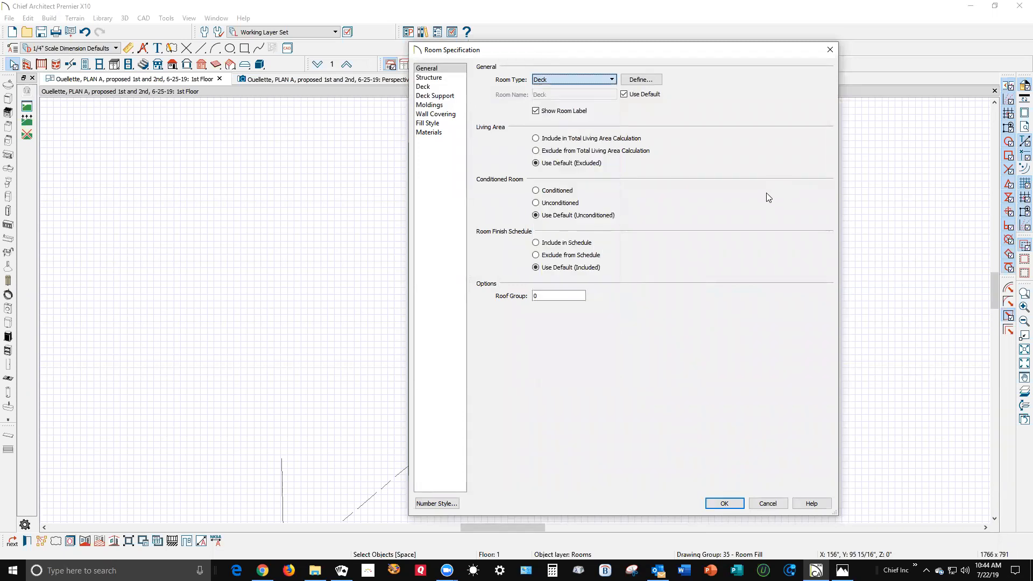
left_click(715, 504)
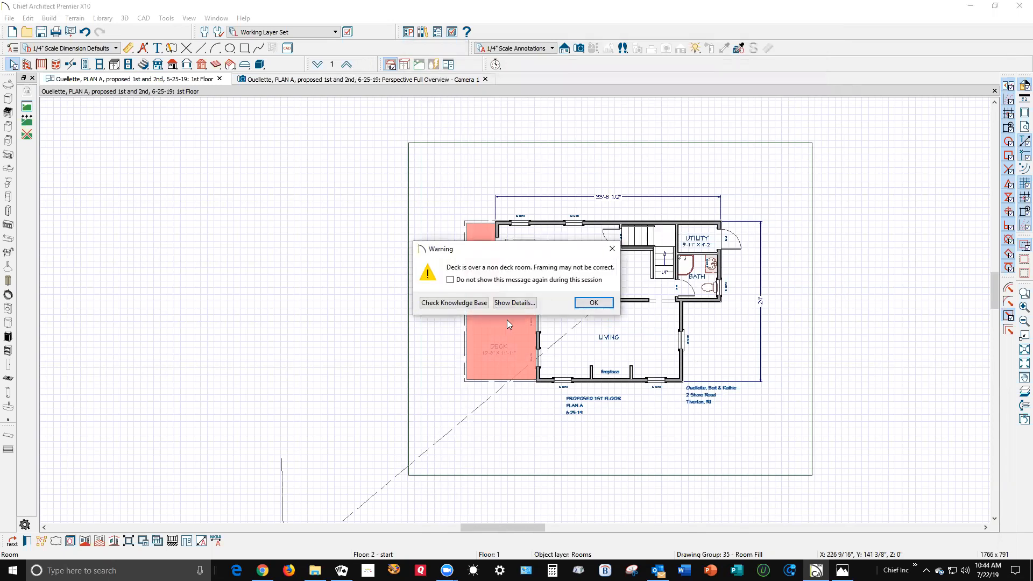
left_click(449, 280)
left_click(587, 302)
key("super")
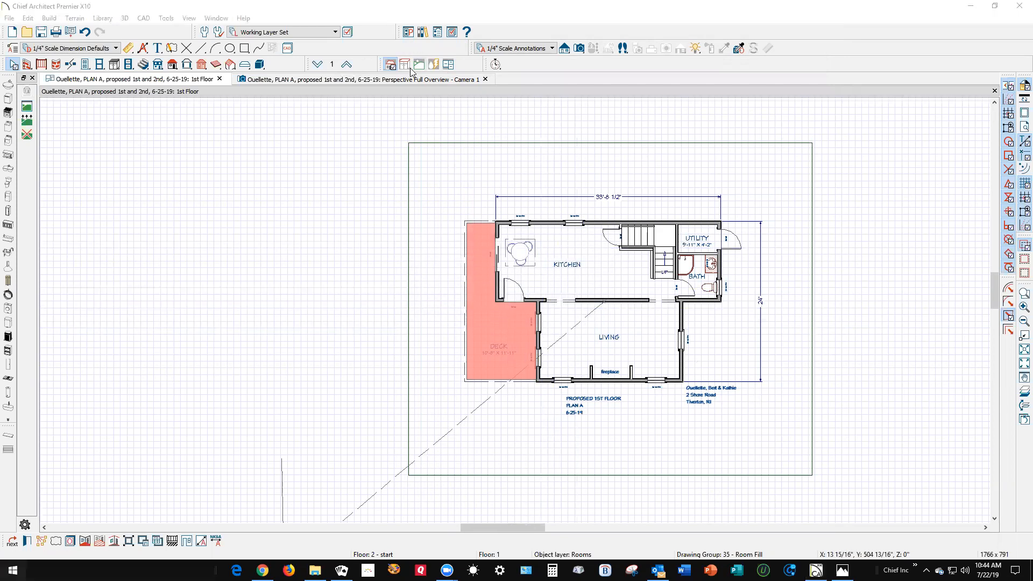
- Change the room type of the large outer second-floor deck to Balcony
left_click(455, 140)
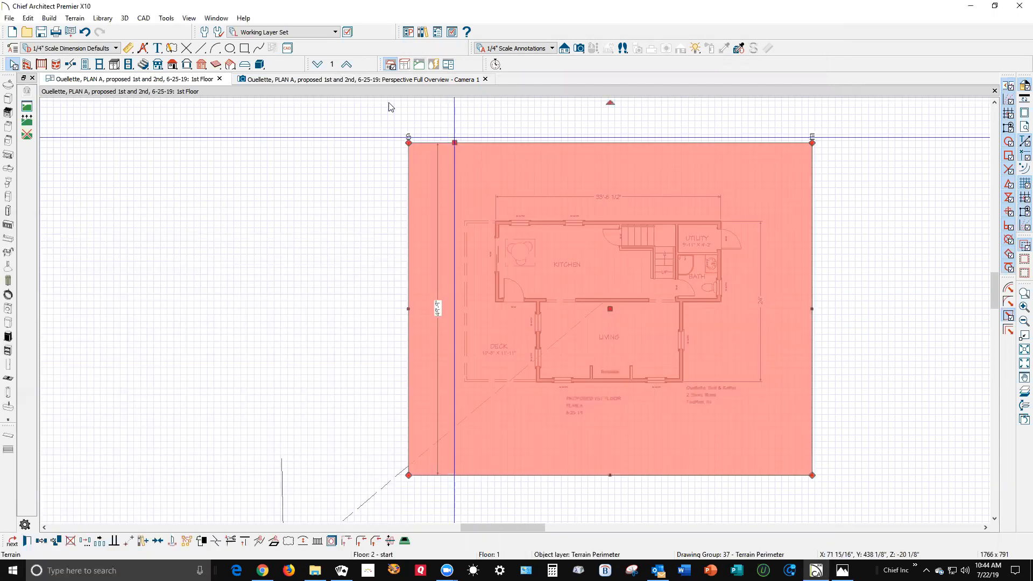
left_click(347, 64)
left_click(509, 358)
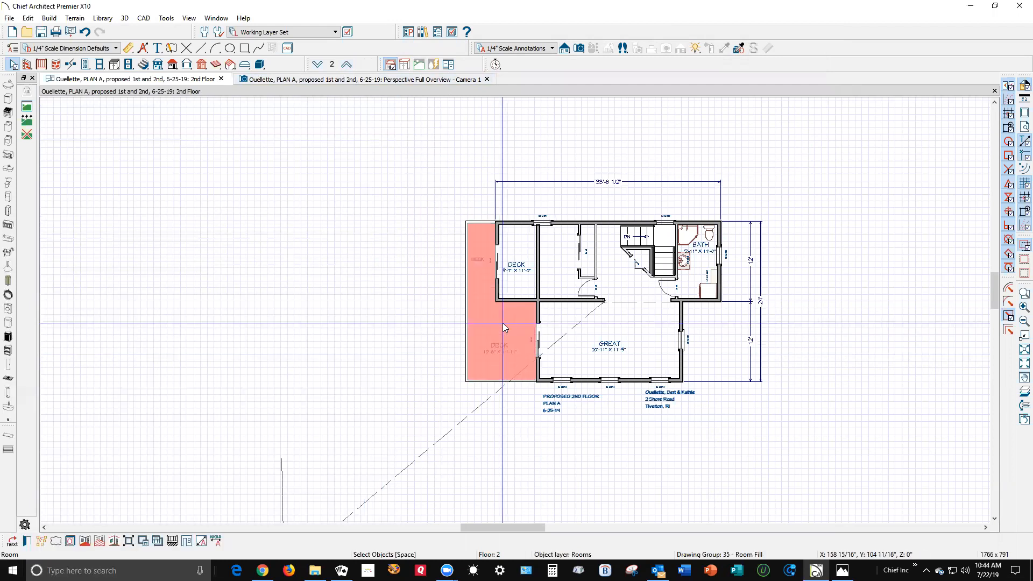
left_click(27, 541)
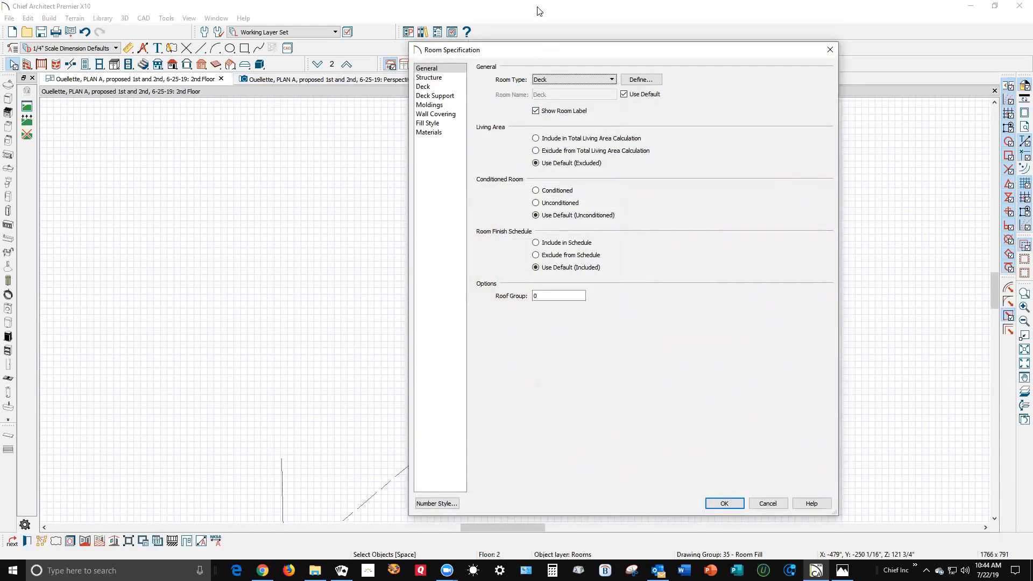
left_click(605, 79)
left_click(579, 108)
left_click(724, 503)
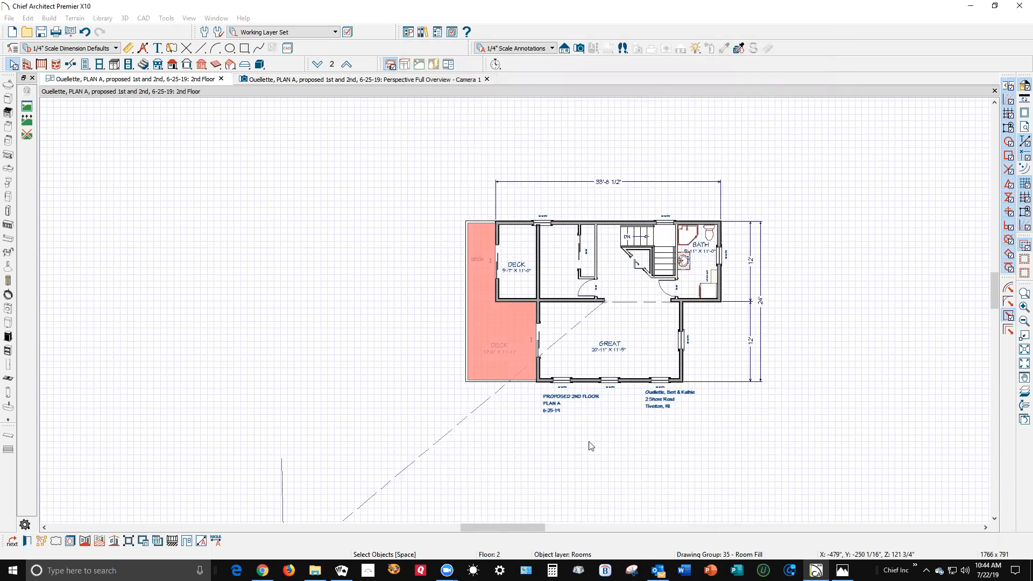
key("Escape")
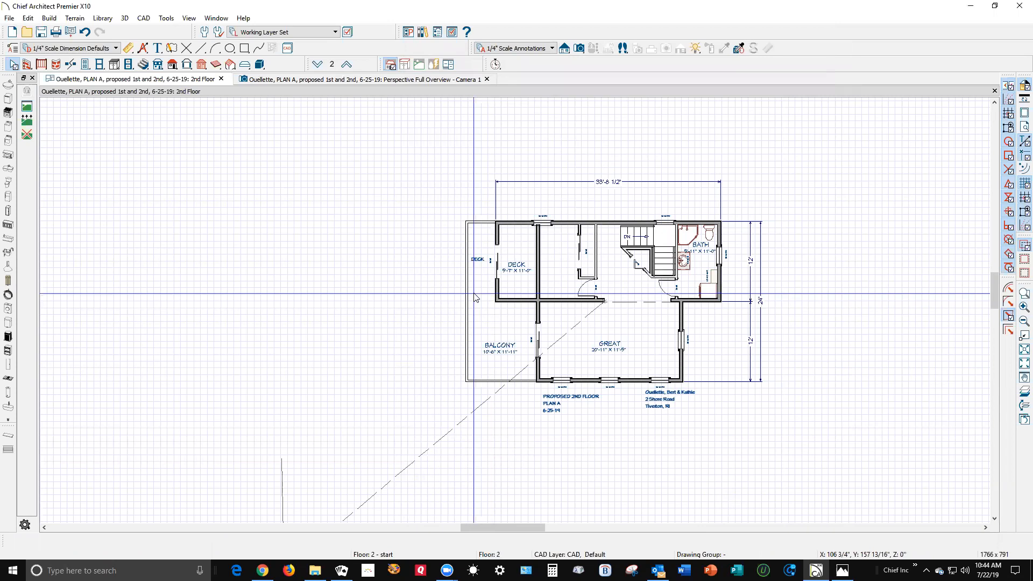
- Override the outer second-floor balcony's default room name with "deck" and delete the separate DECK text beside the upper sliding door
scroll(475, 297, "up", 2)
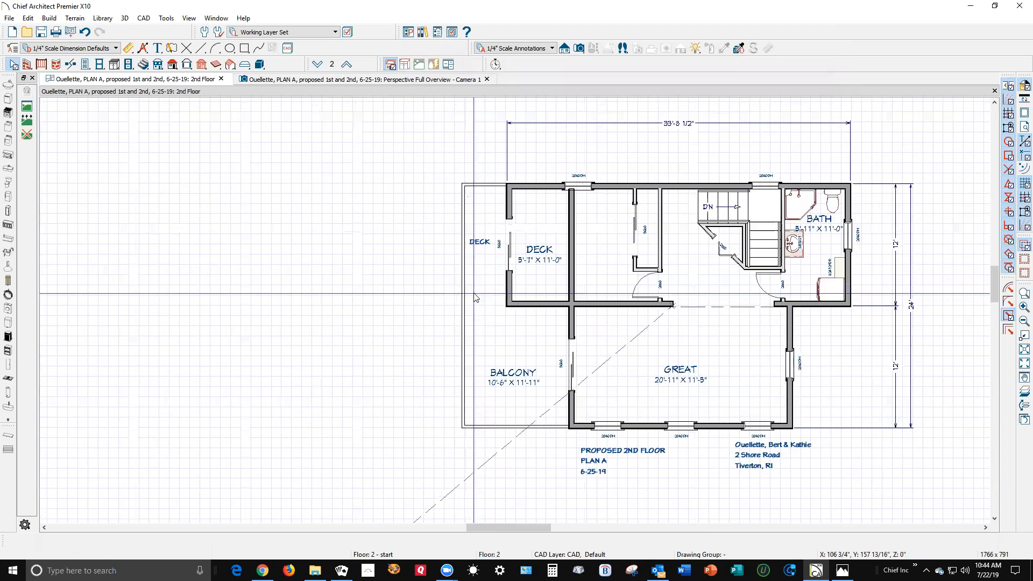
double_click(507, 352)
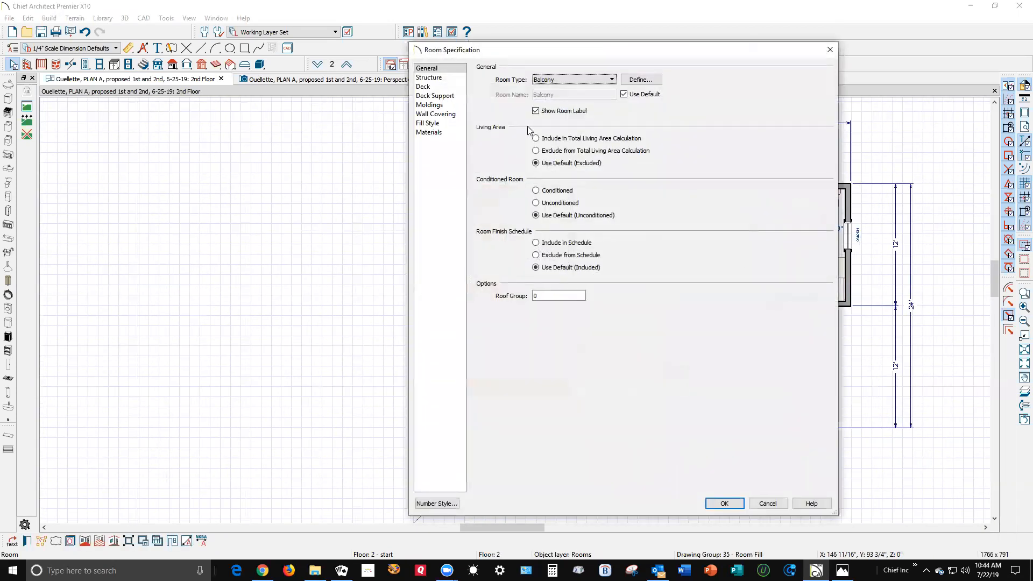
left_click(625, 95)
left_click_drag(604, 95, 518, 75)
type("deck")
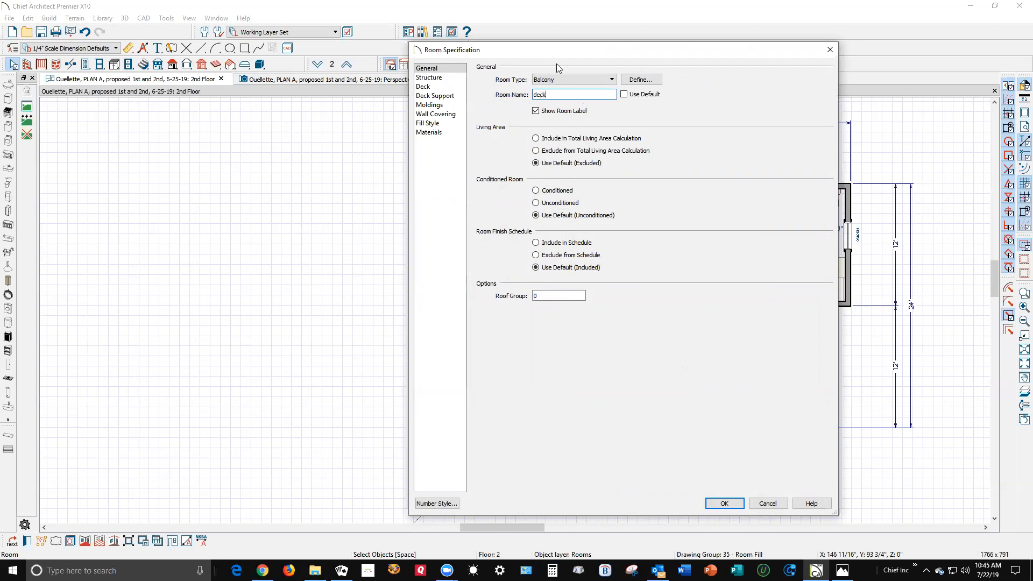
left_click(724, 503)
key("Escape")
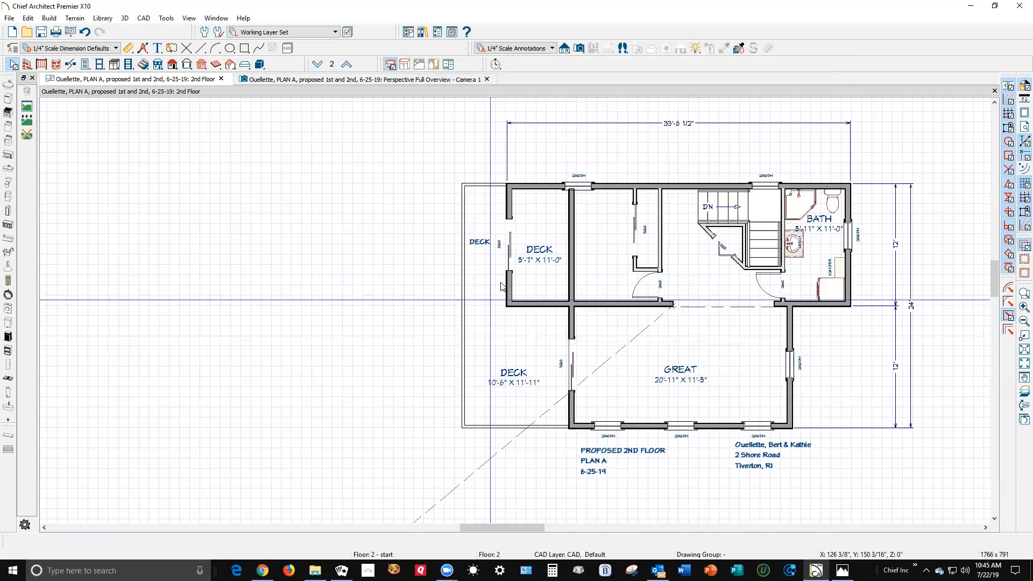
left_click(479, 242)
key("Delete")
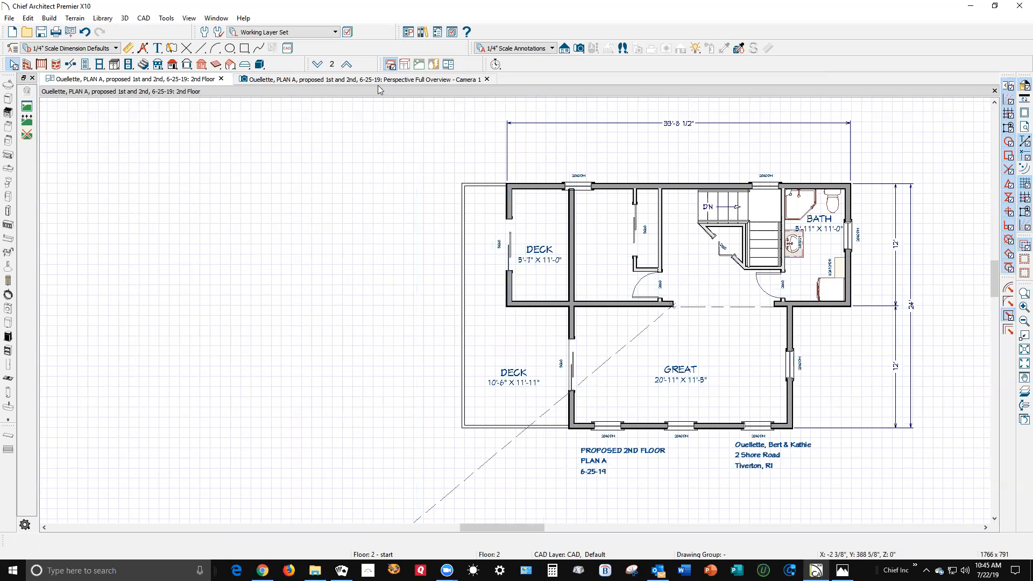
- Hide the Rooms, Interior Dimensions layer and display the Rooms, Interior Area layer in the Working Layer Set
left_click(349, 34)
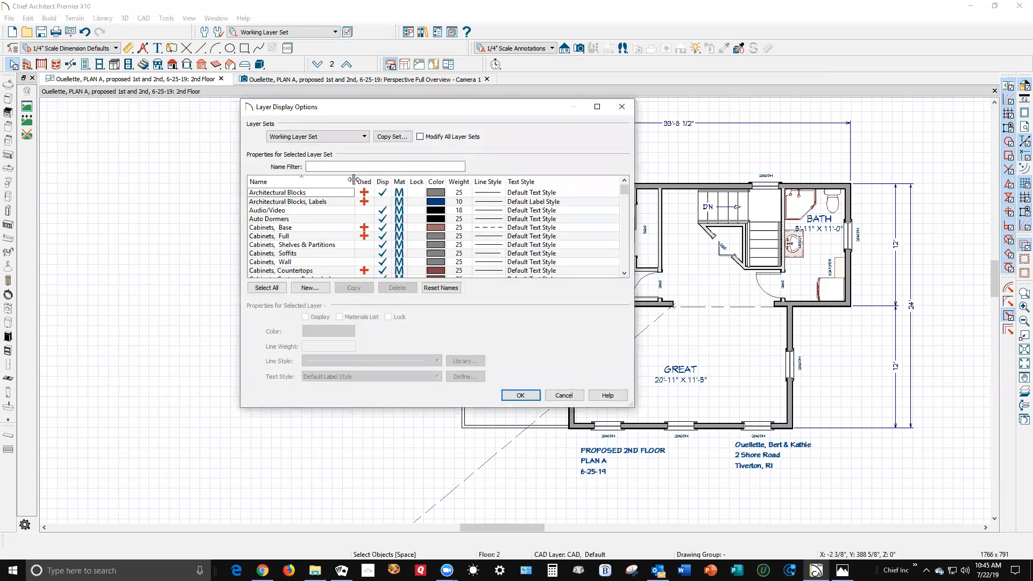
key("r")
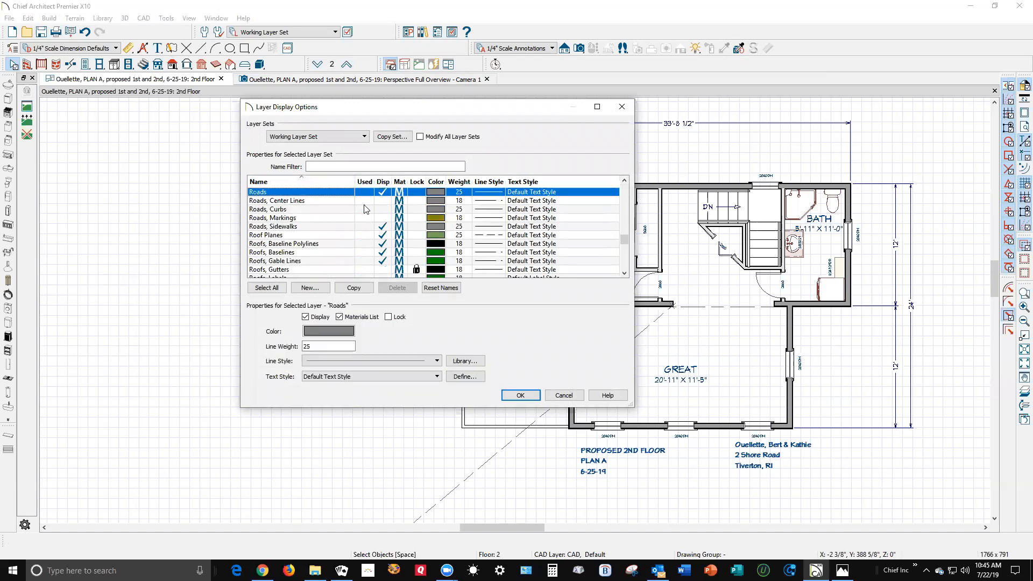
scroll(366, 215, "down", 3)
scroll(369, 231, "down", 1)
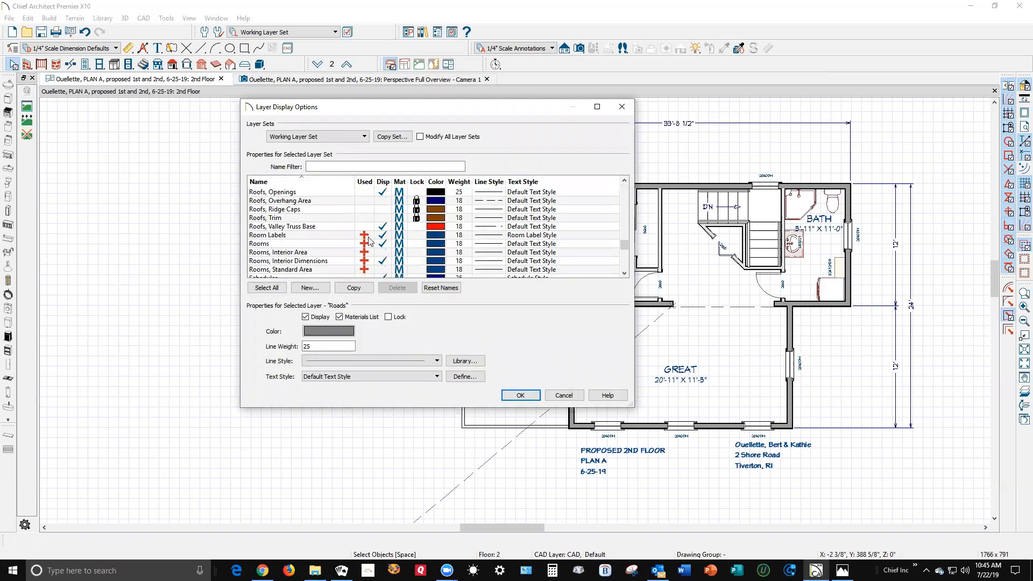
left_click(382, 261)
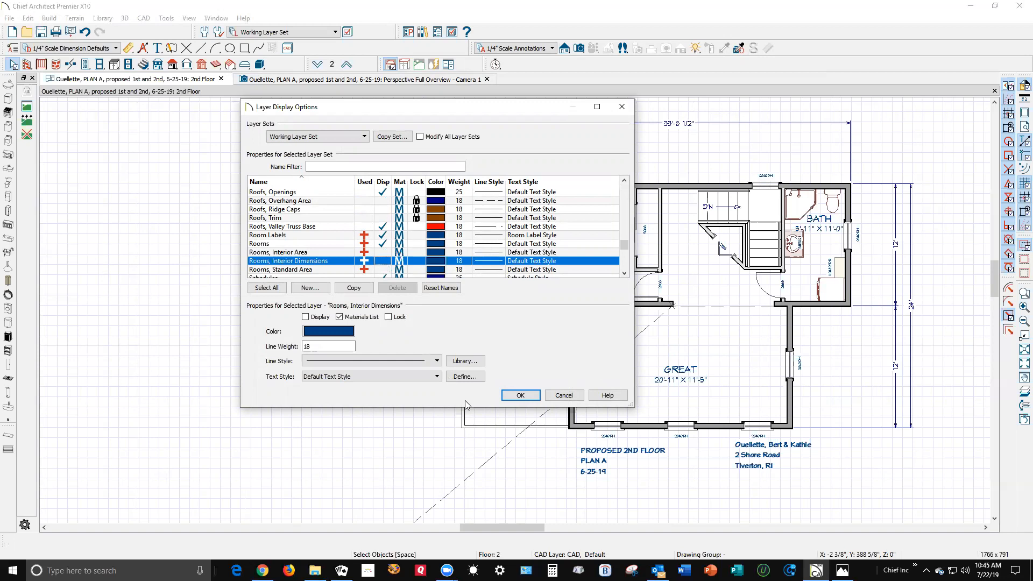
left_click(520, 394)
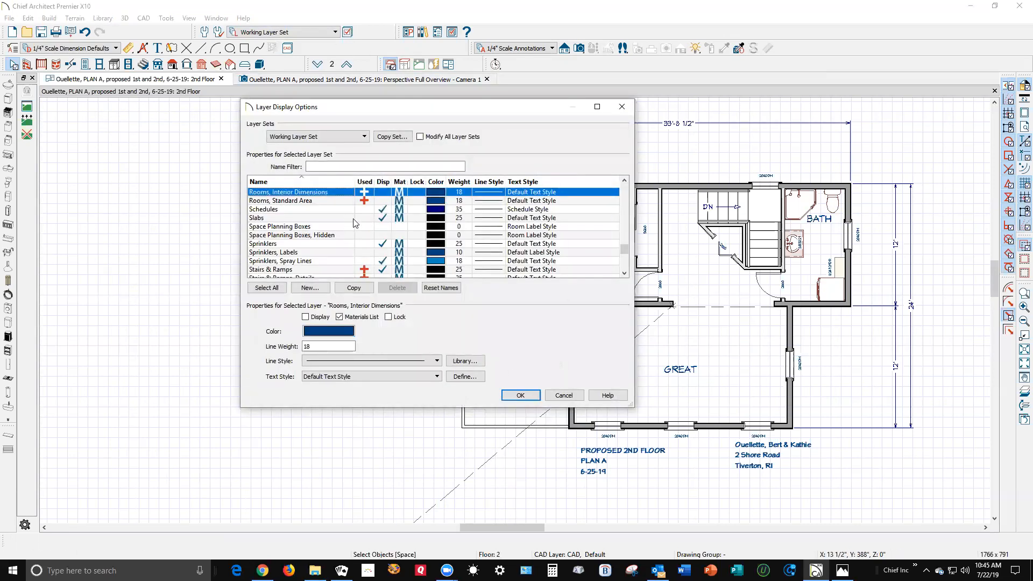
scroll(353, 223, "up", 1)
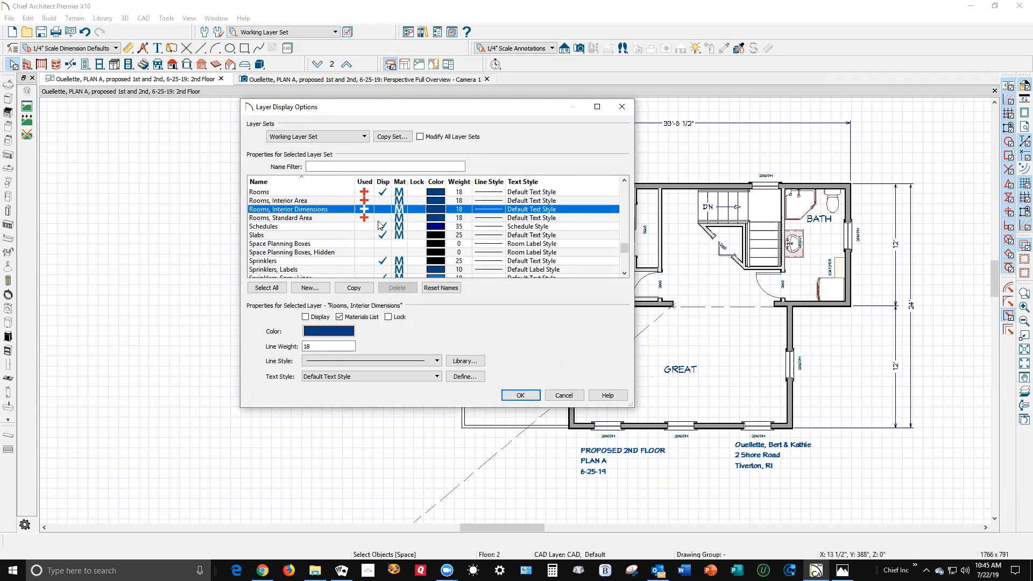
left_click(380, 201)
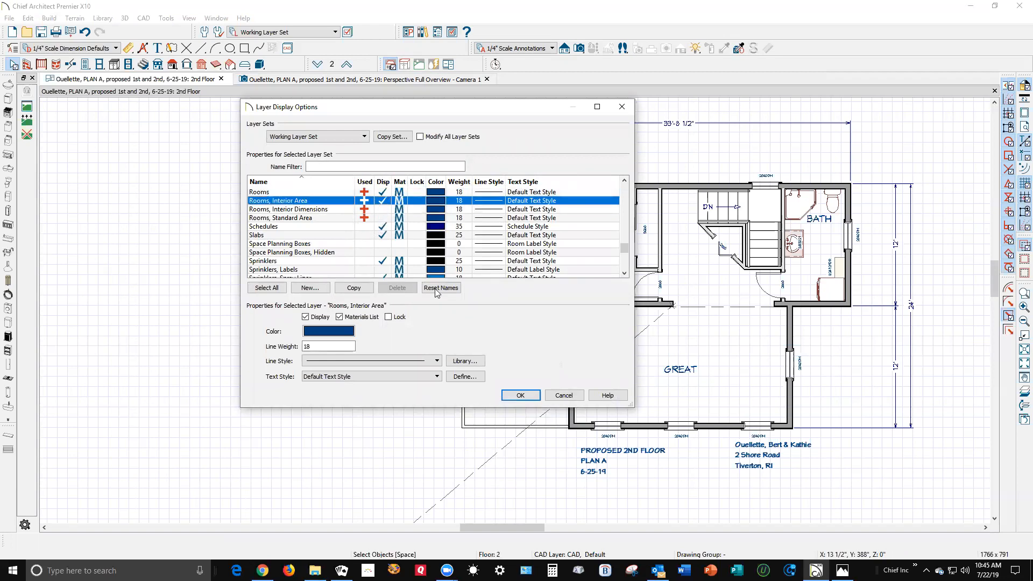
left_click(517, 396)
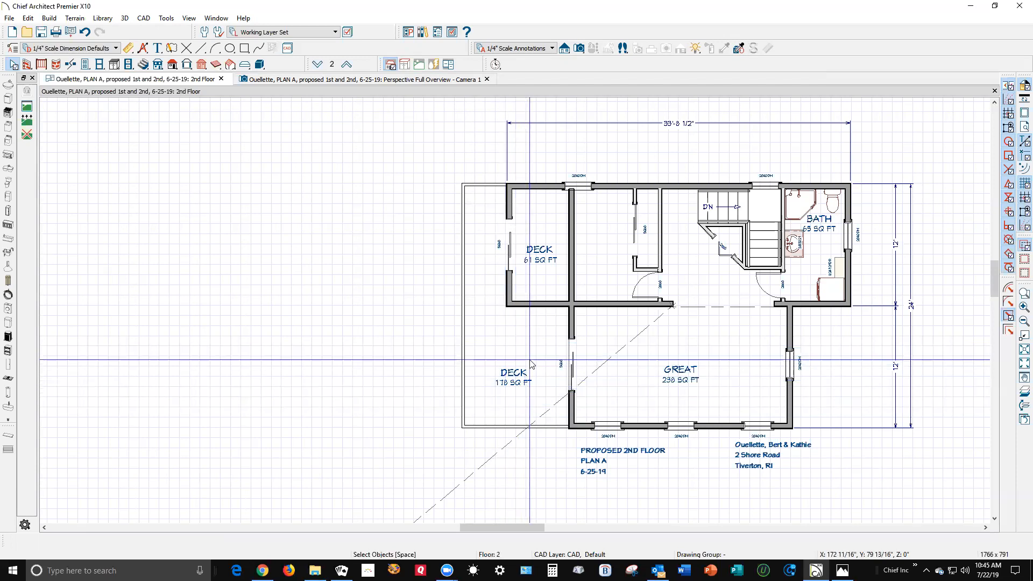
- Hide the room label of the small inner deck room on the second floor
scroll(531, 347, "up", 1)
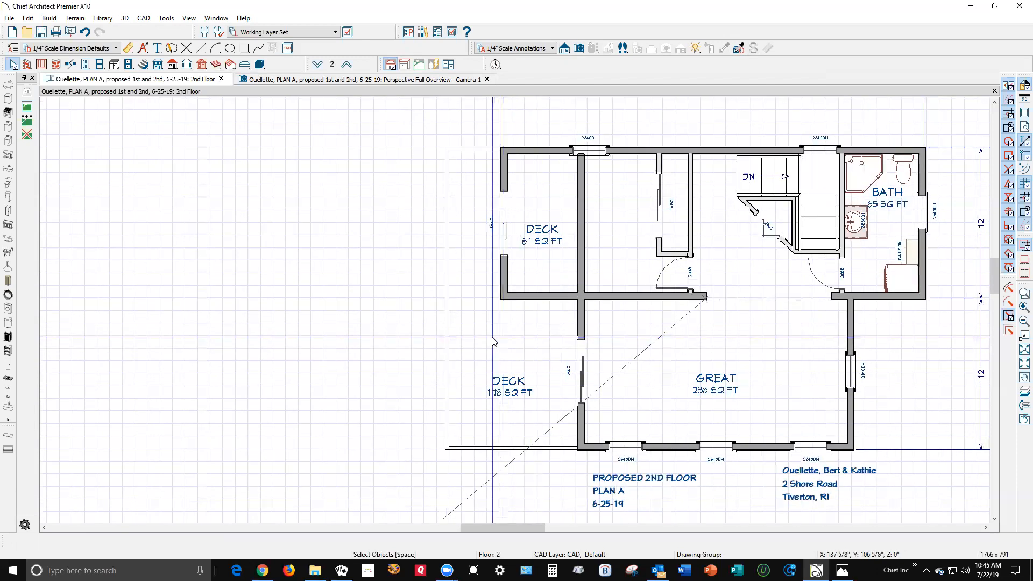
left_click(543, 200)
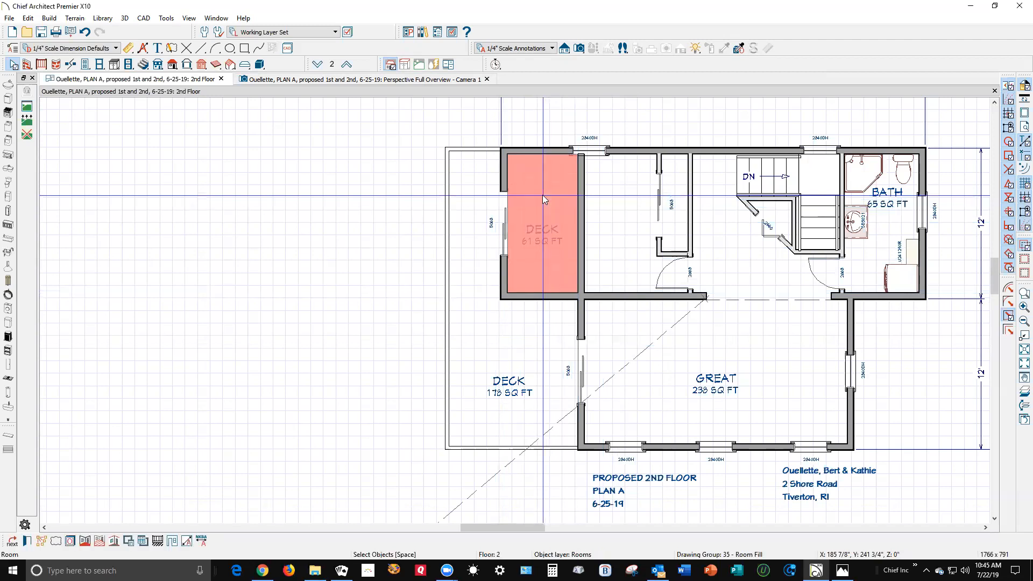
double_click(543, 200)
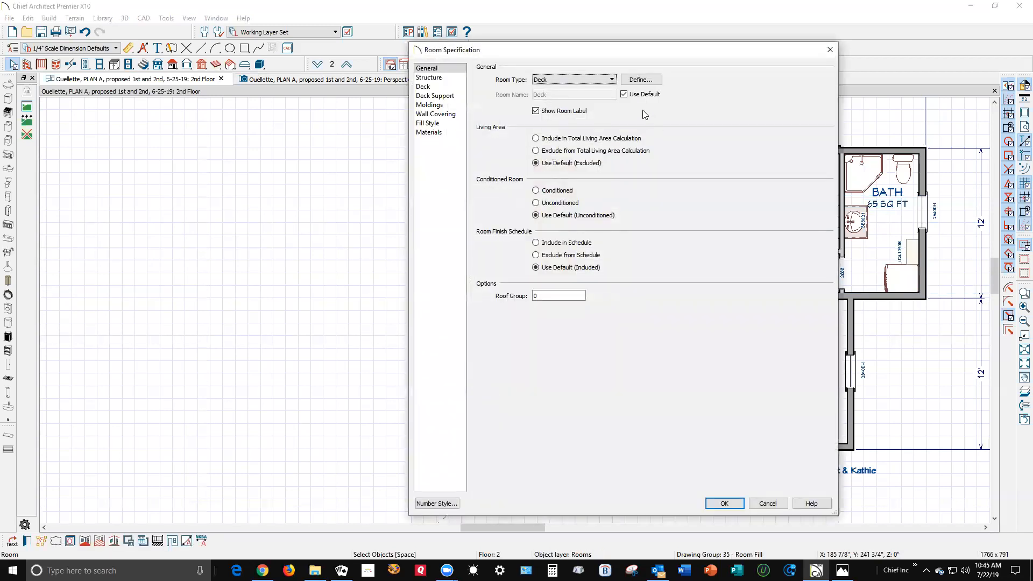
left_click(551, 111)
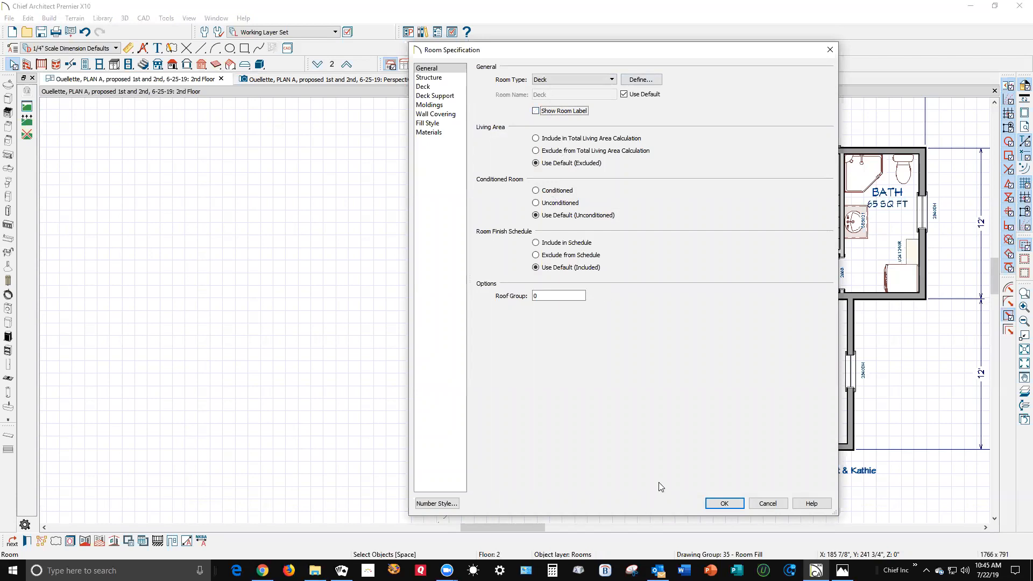
left_click(724, 503)
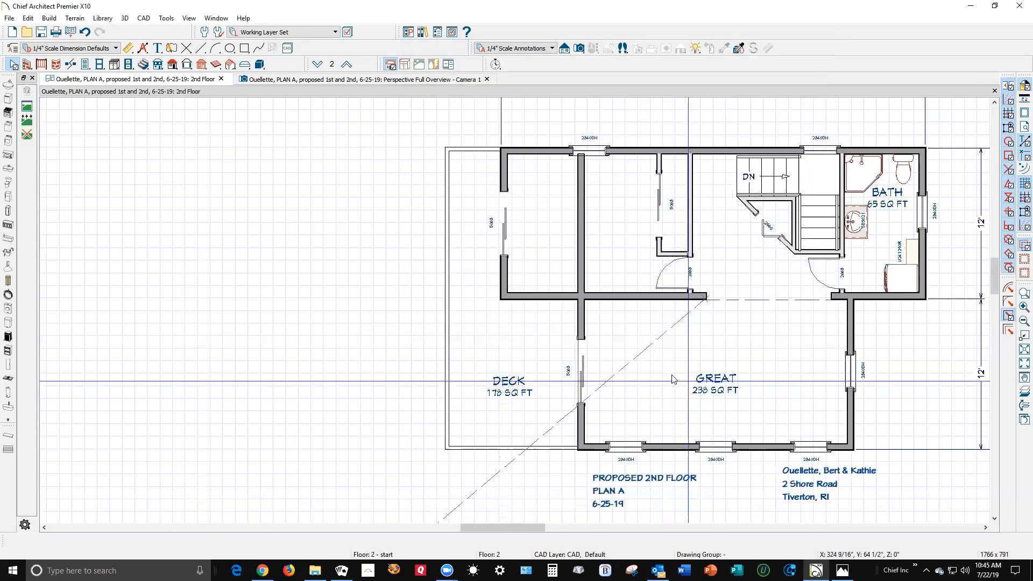
- Change the room type of the small inner second-floor deck room to Balcony
double_click(507, 181)
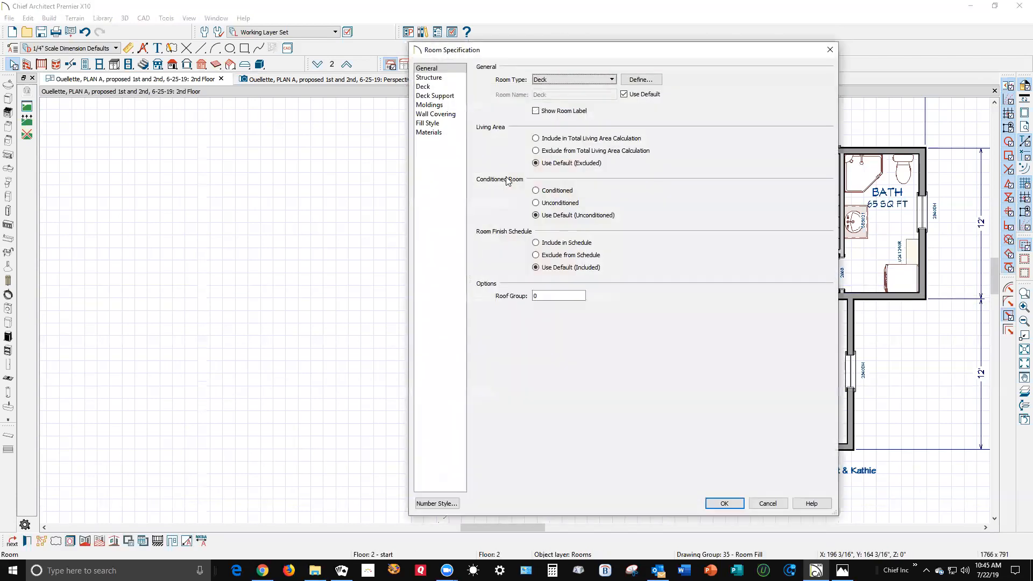
left_click(612, 80)
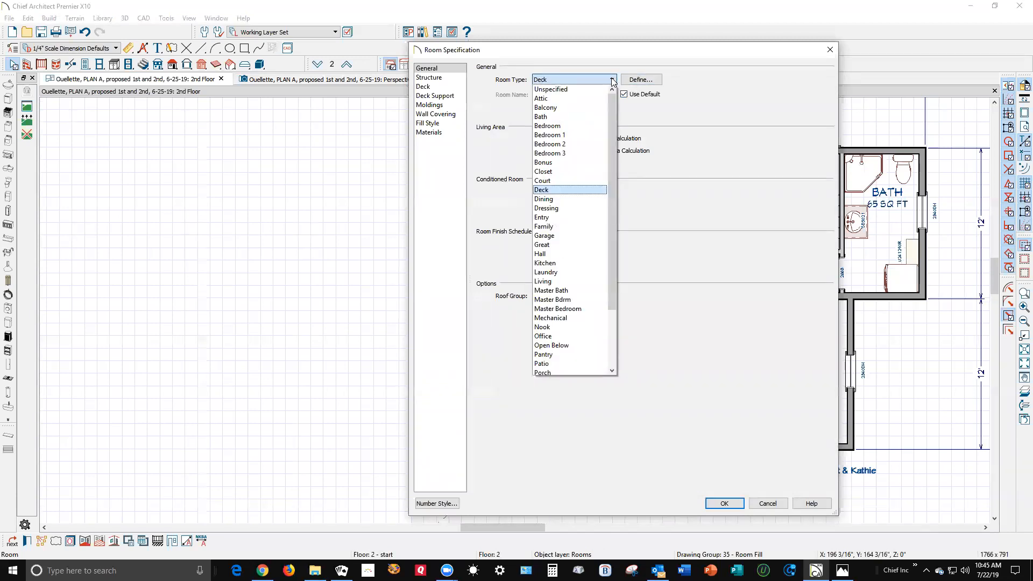
left_click(586, 107)
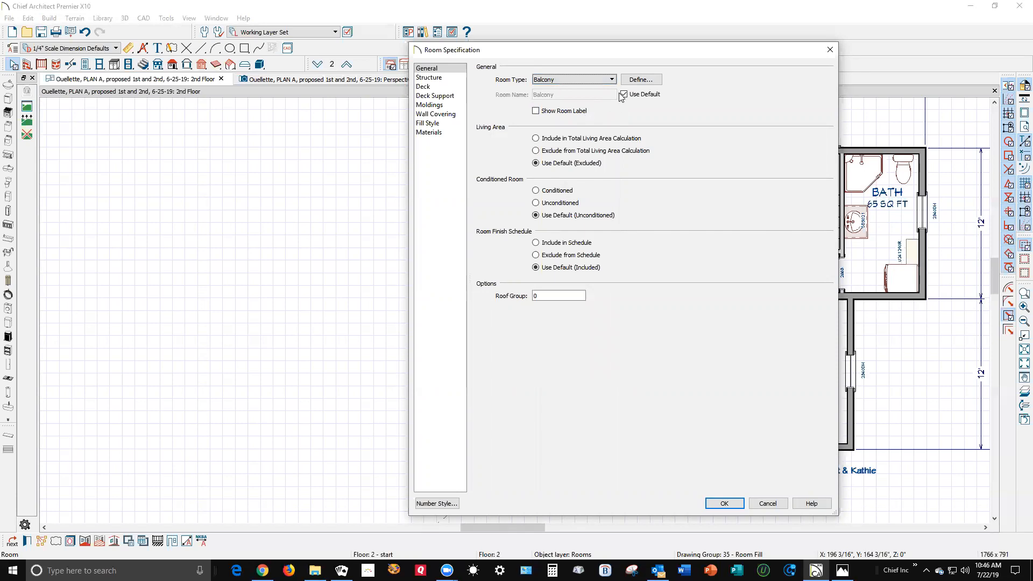
left_click(727, 503)
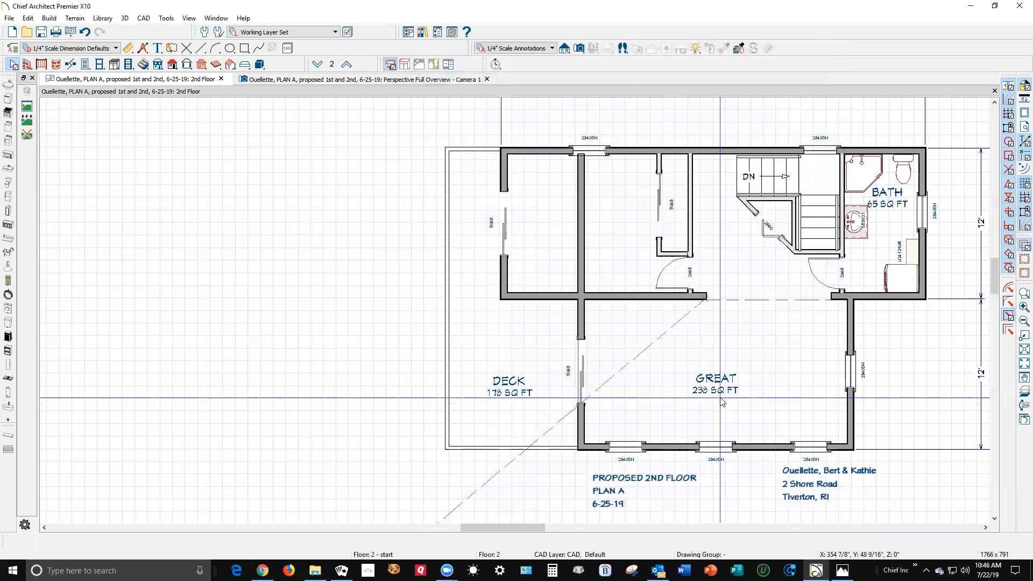
- Examine the second-floor balcony's railing, edge and underside up close in the perspective camera view
key("ctrl+Tab")
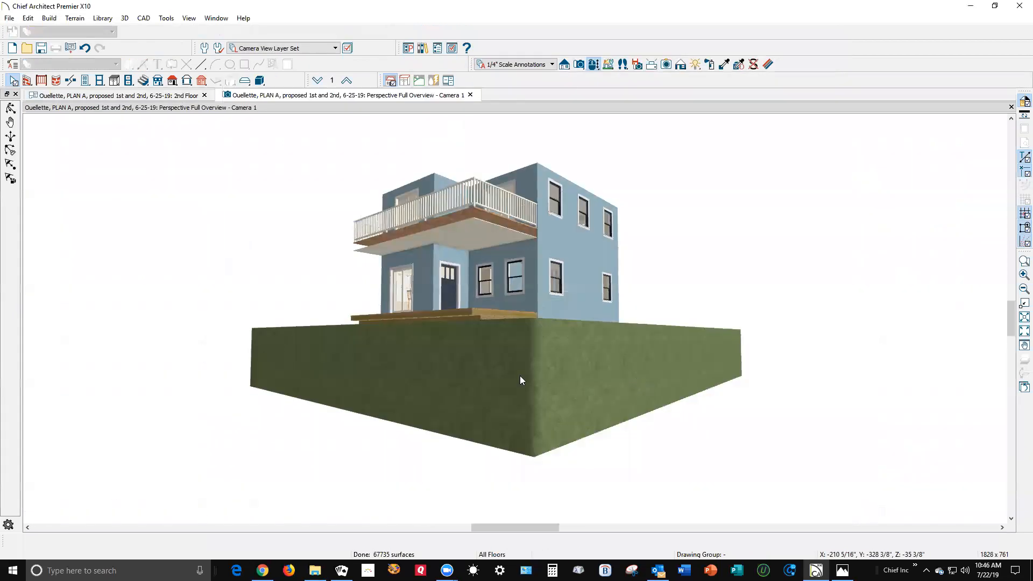
left_click(9, 107)
left_click(11, 110)
left_click_drag(272, 171, 490, 294)
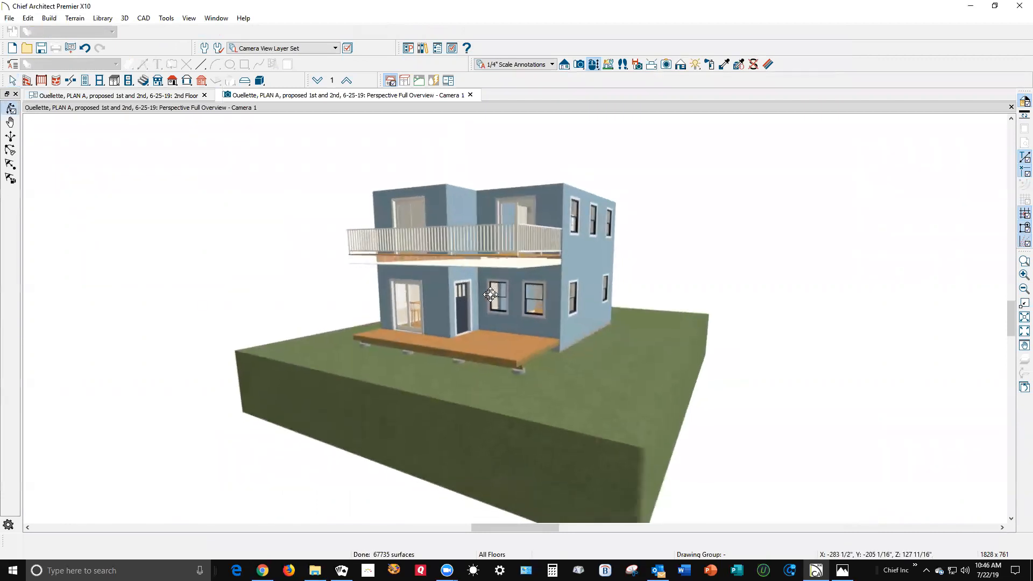
scroll(490, 294, "up", 5)
left_click_drag(530, 234, 489, 258)
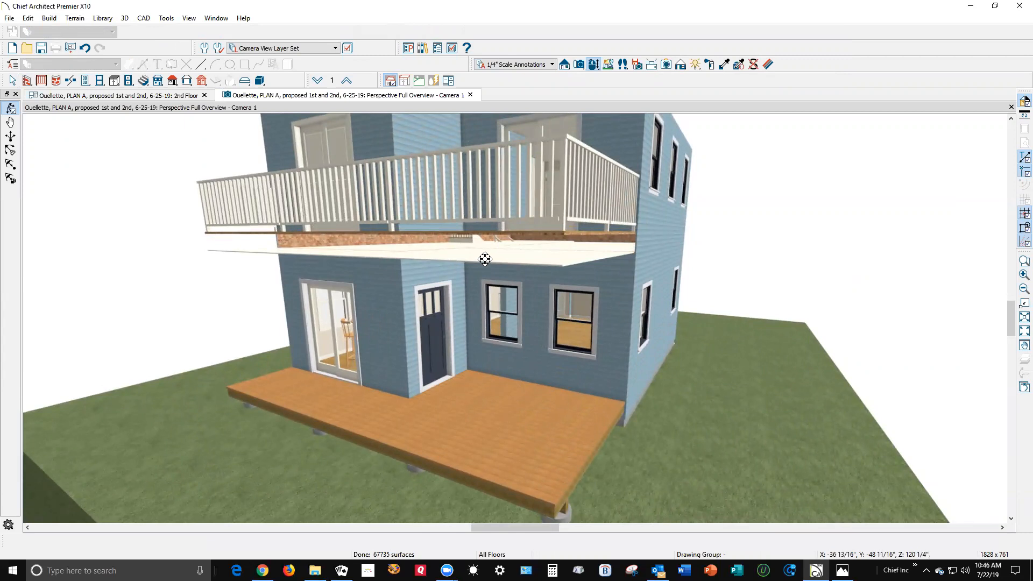
- Build floor framing for the second-floor subfloor from the plan view, keeping the default joist settings
key("ctrl+Tab")
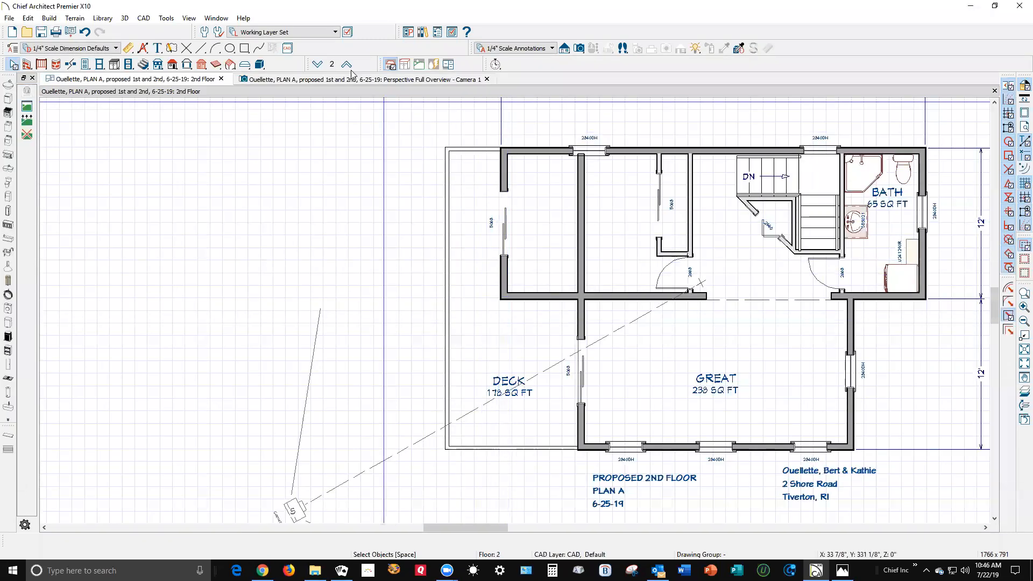
left_click(347, 33)
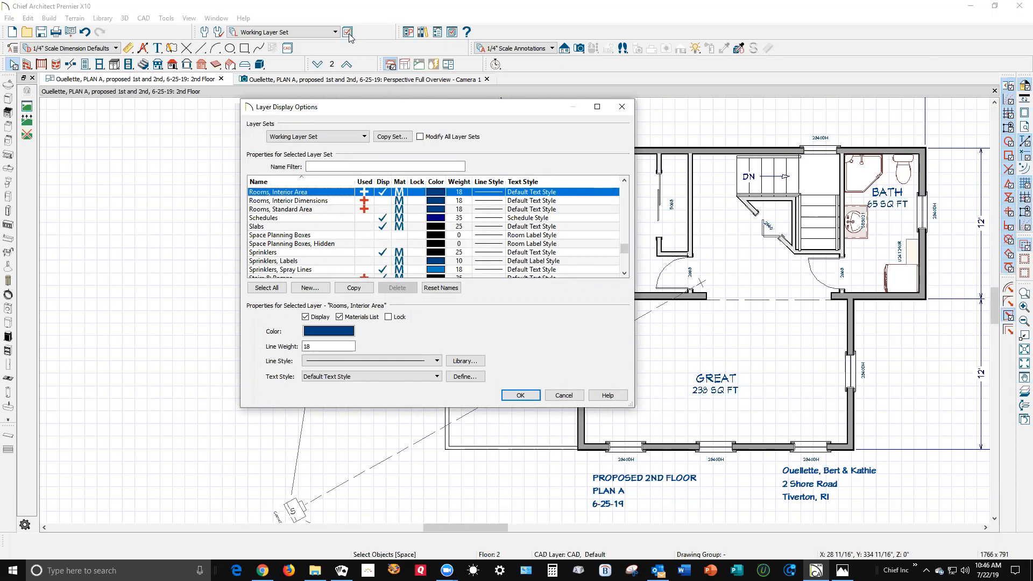
left_click(622, 107)
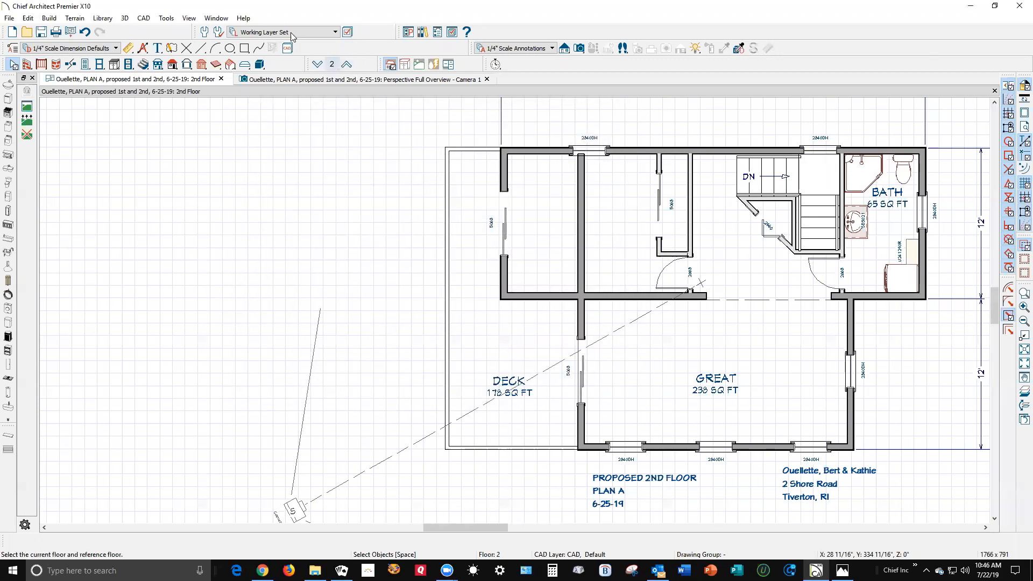
left_click(51, 19)
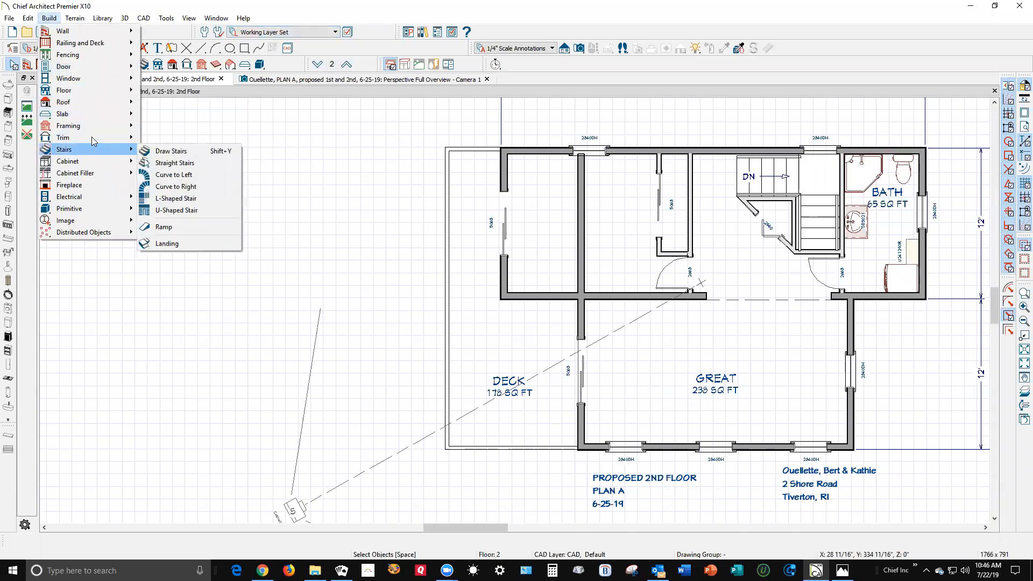
mouse_move(100, 128)
left_click(191, 128)
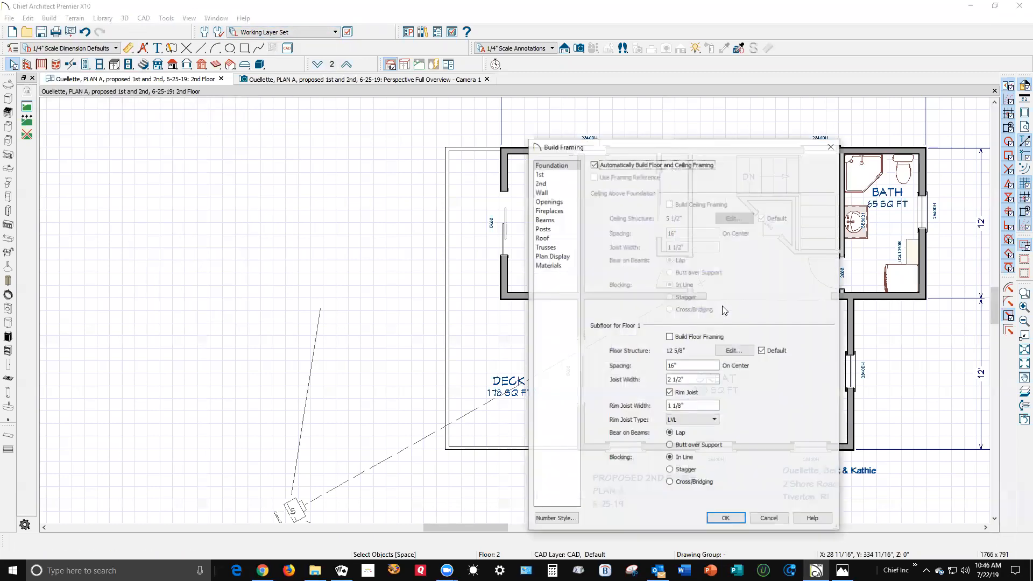
left_click(564, 174)
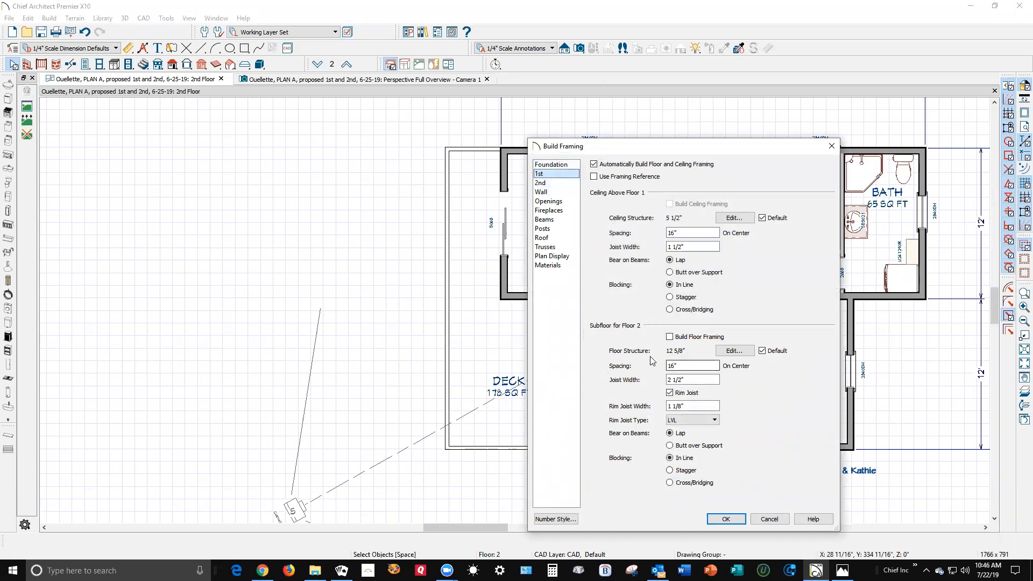
left_click(670, 337)
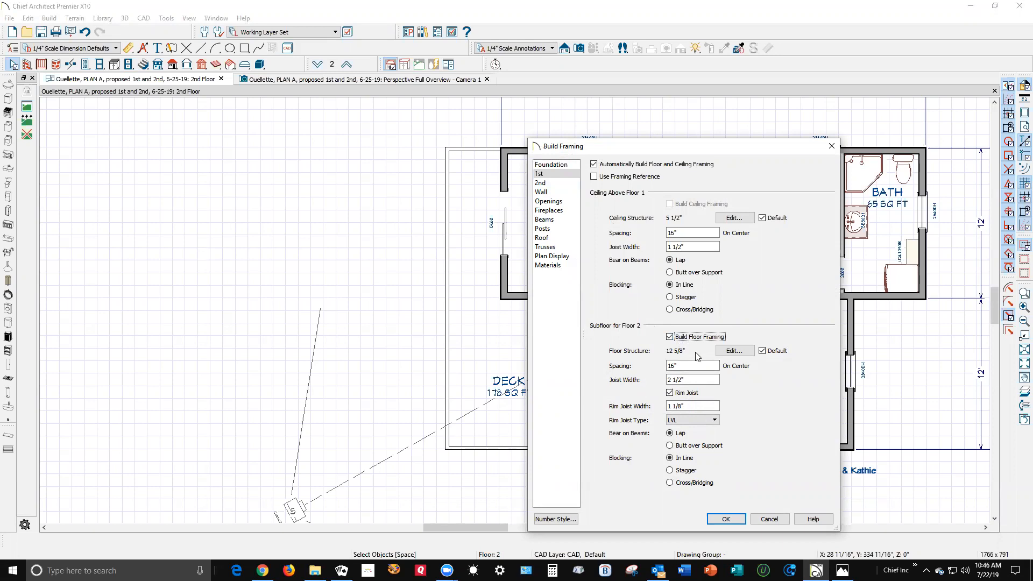
left_click(735, 518)
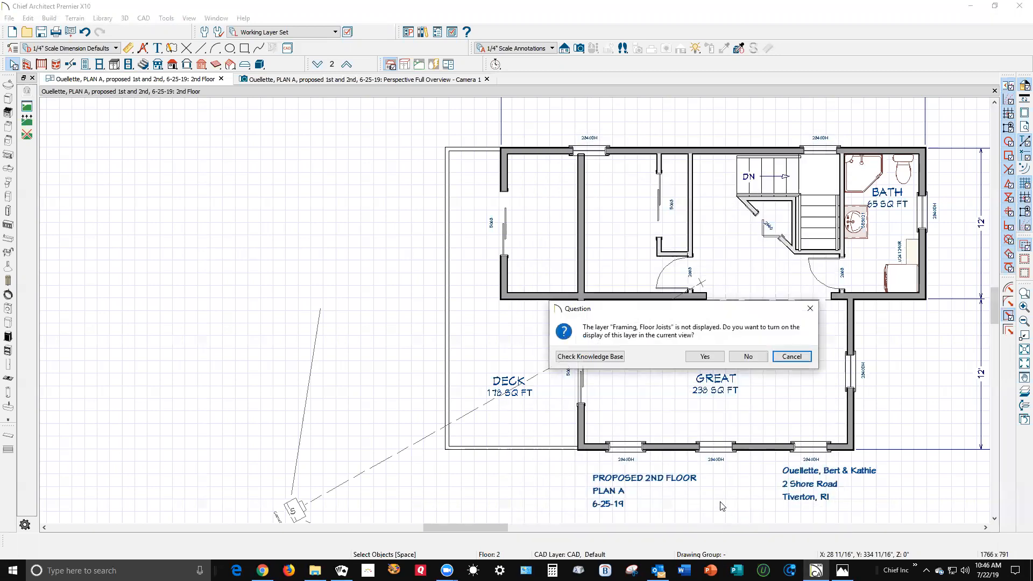
- Turn on display of the floor joist, sill plate and rim joist framing layers in the plan view
left_click(706, 357)
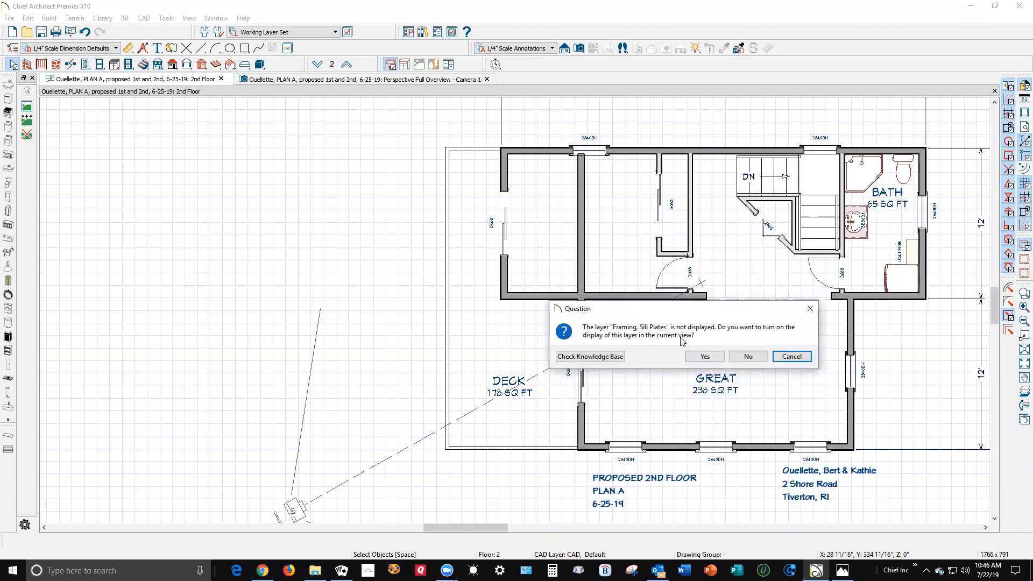
left_click(706, 357)
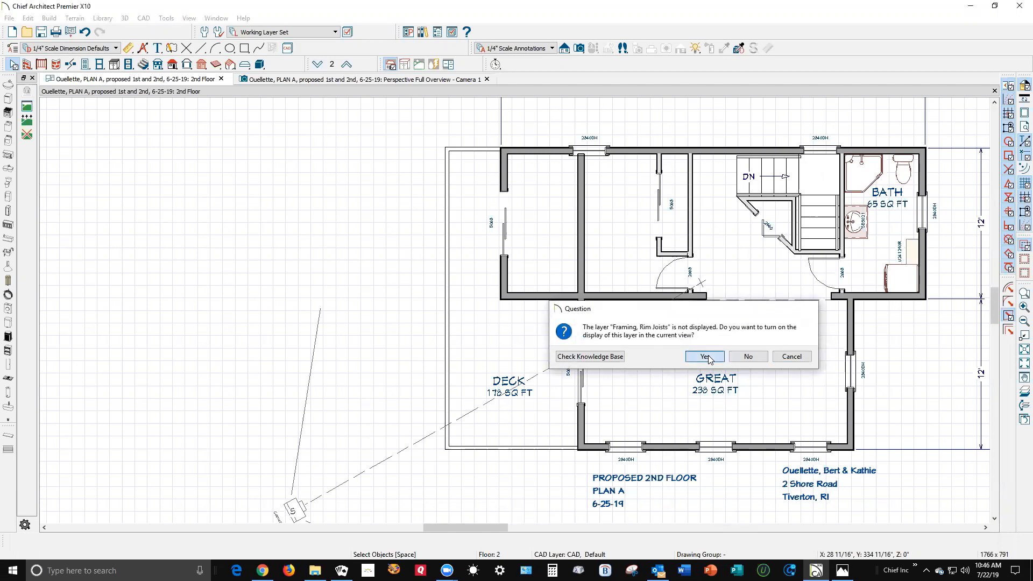
left_click(706, 357)
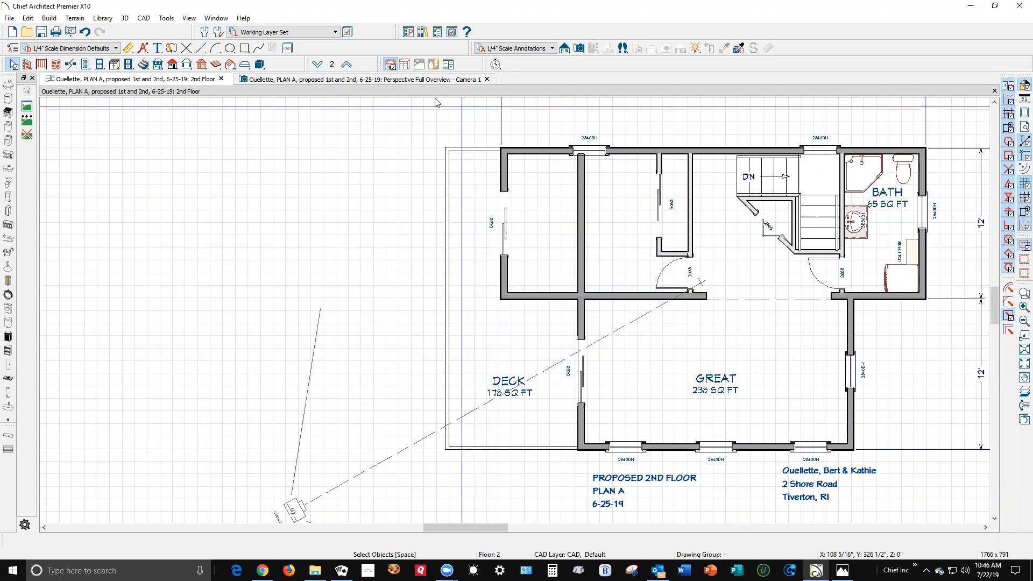
- Hide the Framing, Floor Joists layer in the Working Layer Set while on the first-floor plan
left_click(318, 64)
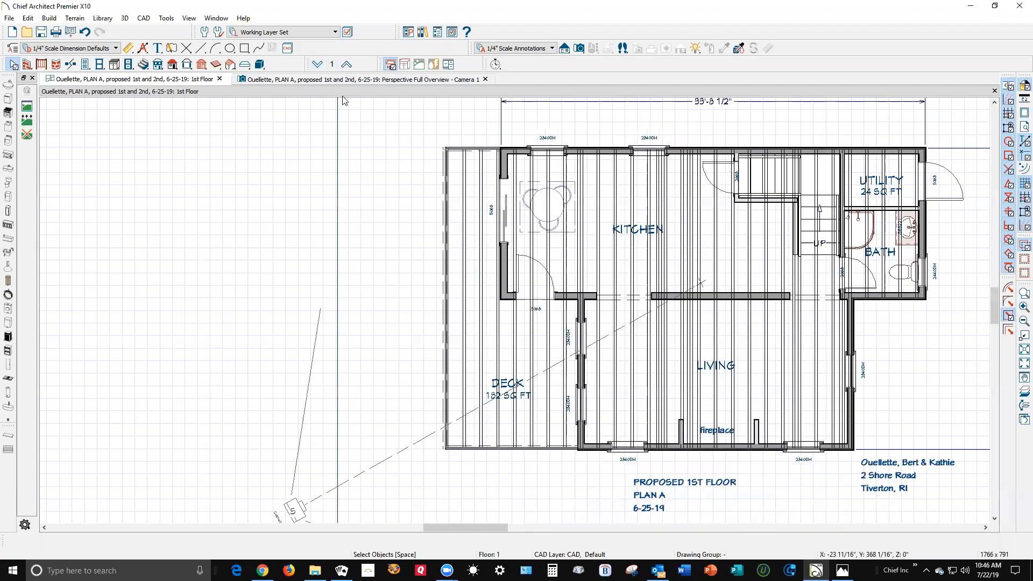
left_click(347, 32)
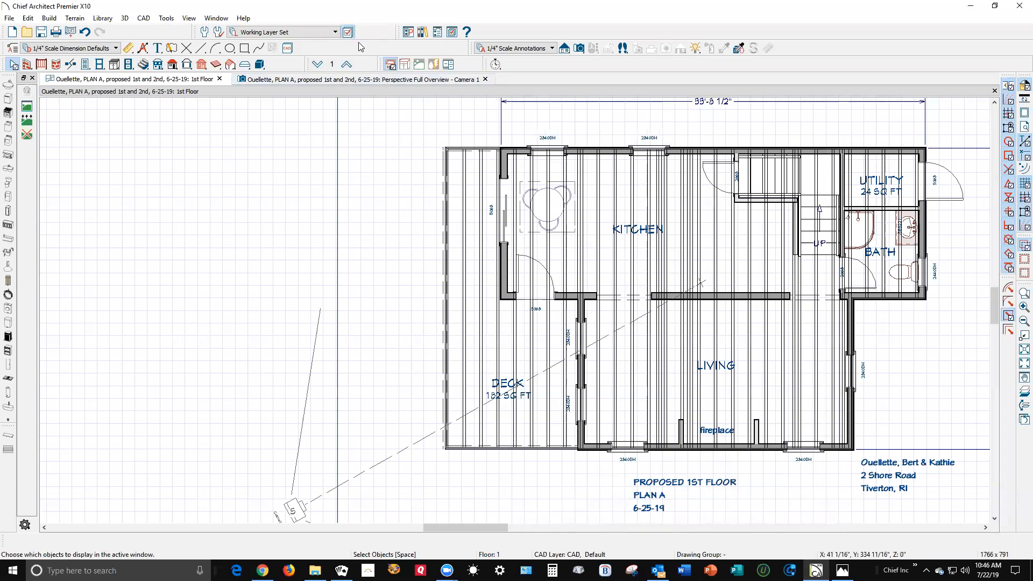
key("f")
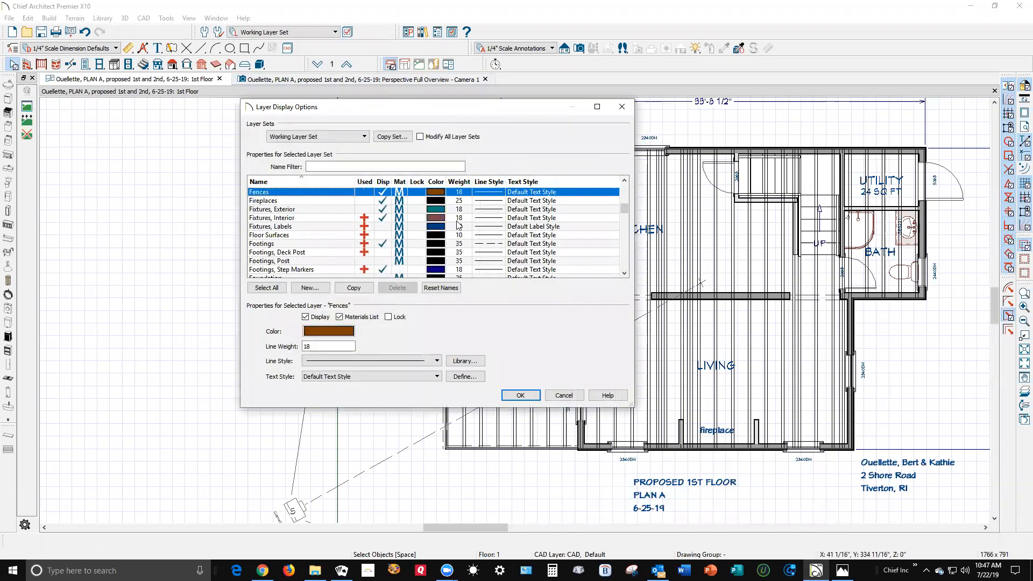
scroll(330, 225, "down", 4)
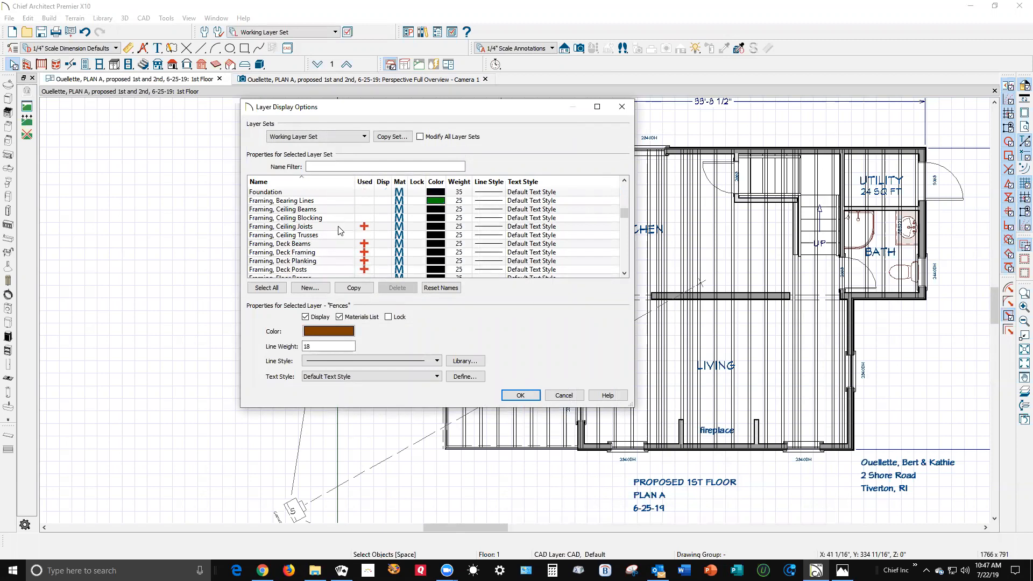
scroll(340, 232, "down", 2)
left_click(383, 245)
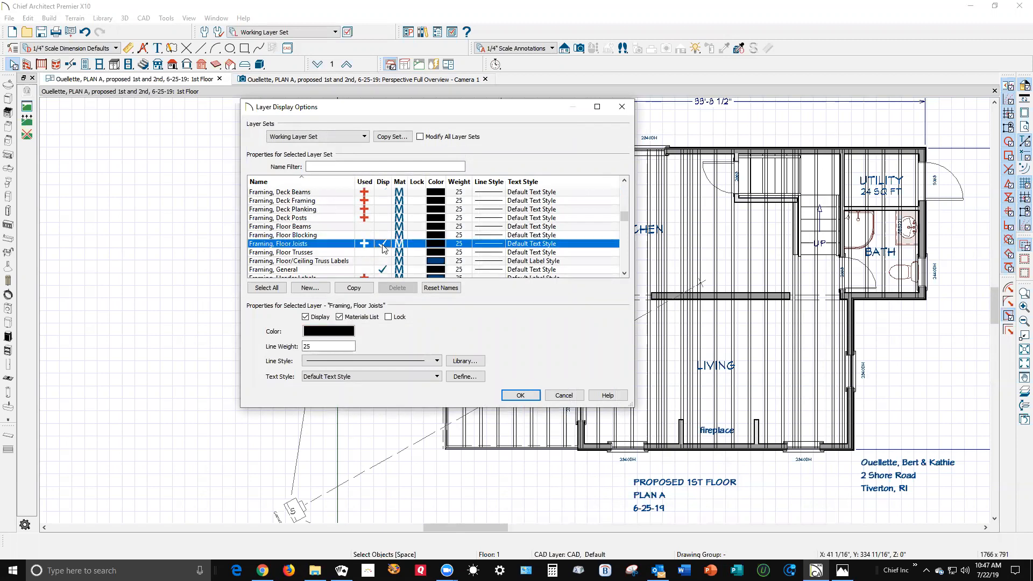
left_click(533, 395)
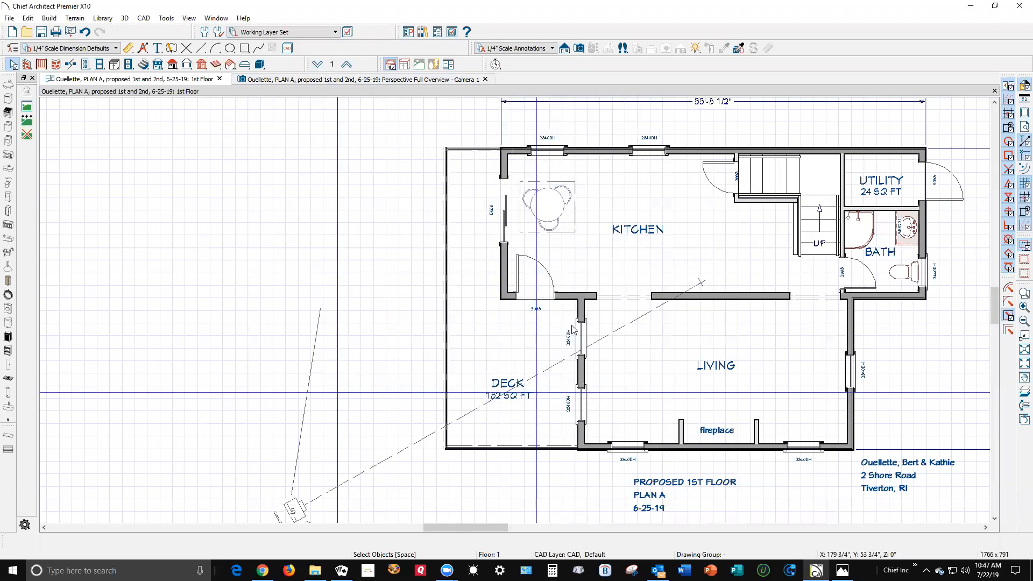
- Display the Framing, Floor Joists layer in the perspective camera's Camera View Layer Set
key("ctrl+Tab")
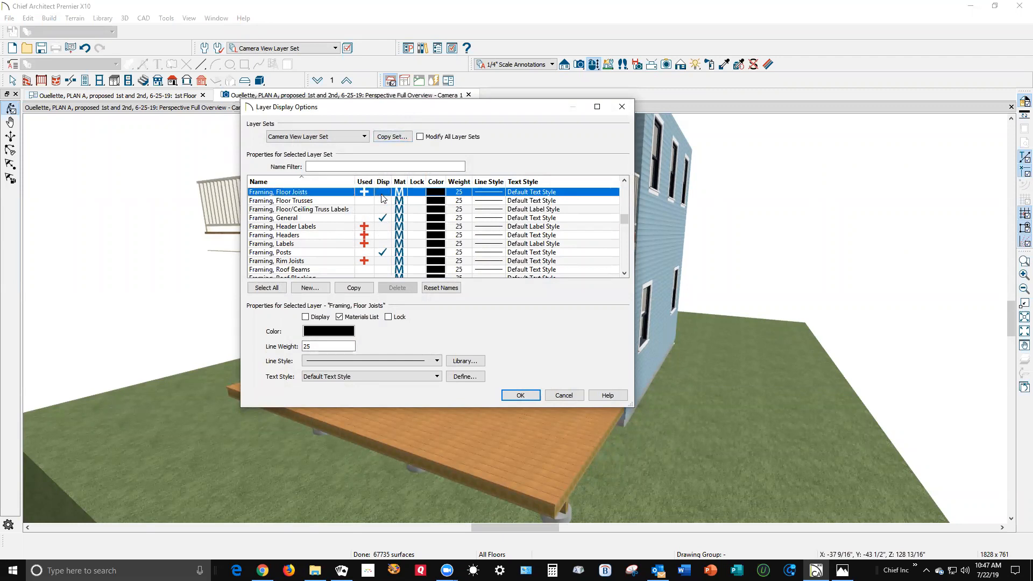
left_click(527, 397)
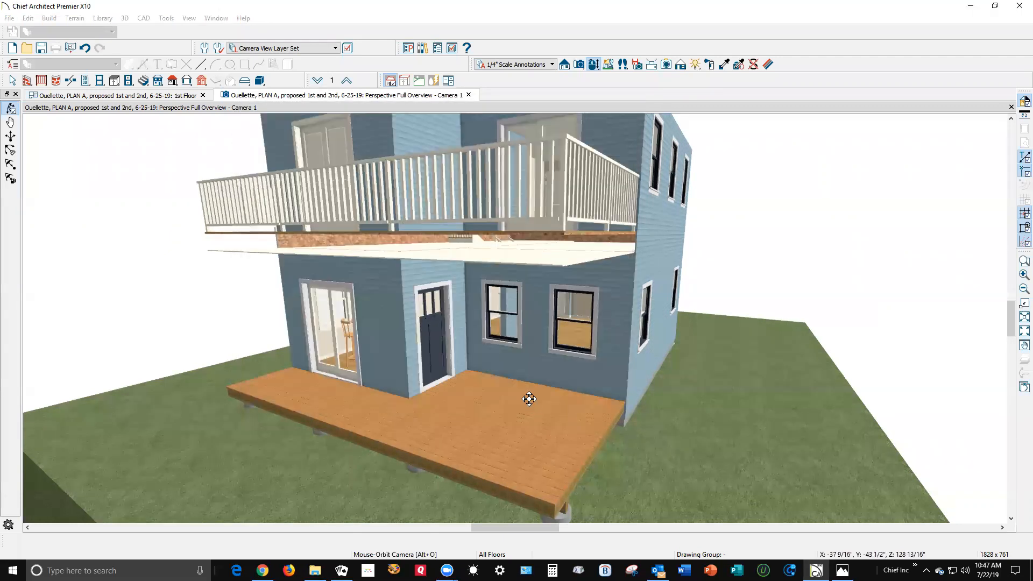
key("space")
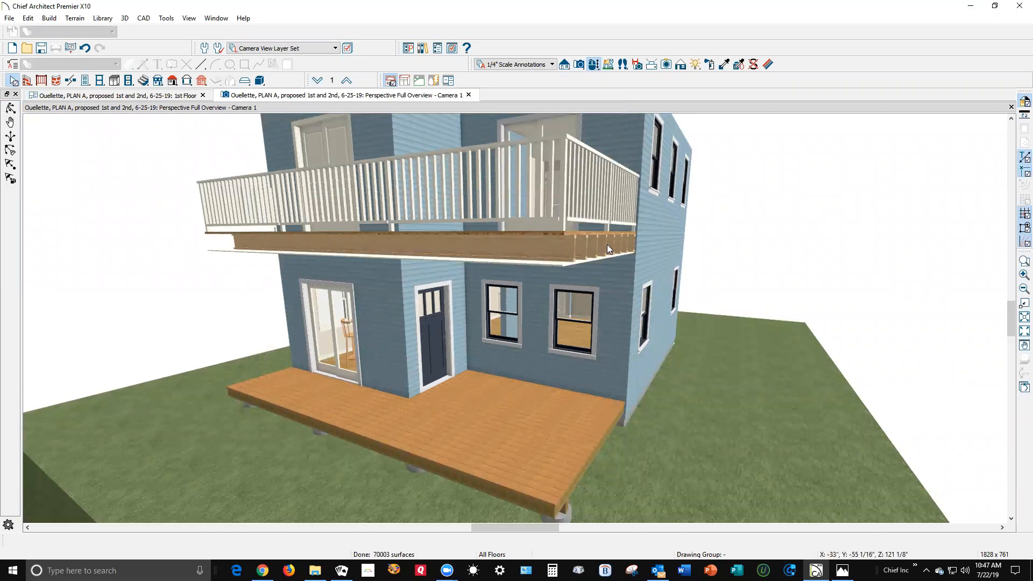
- Create a room polyline from the large second-floor deck room in the plan view
key("ctrl+Tab")
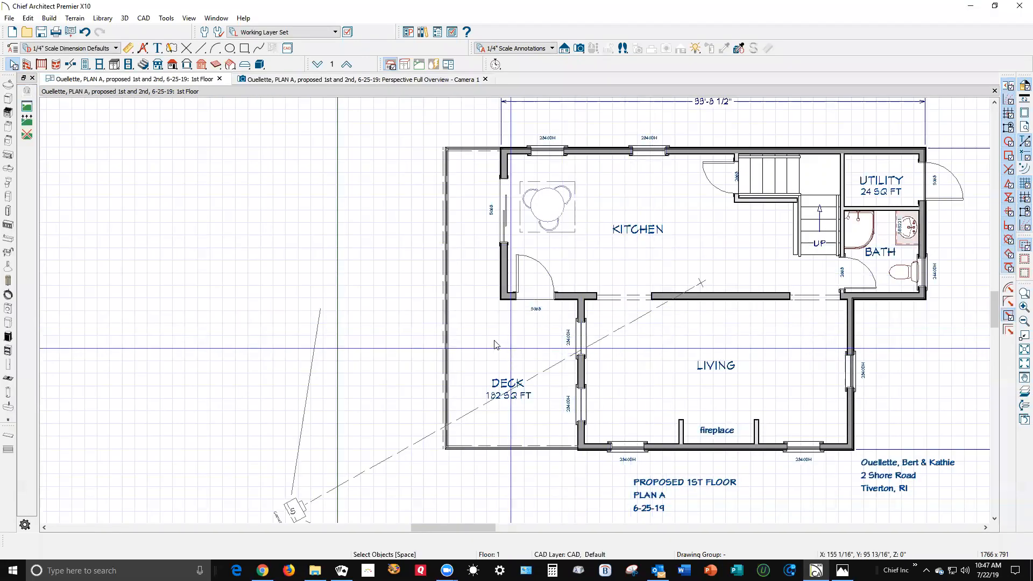
scroll(455, 215, "down", 1)
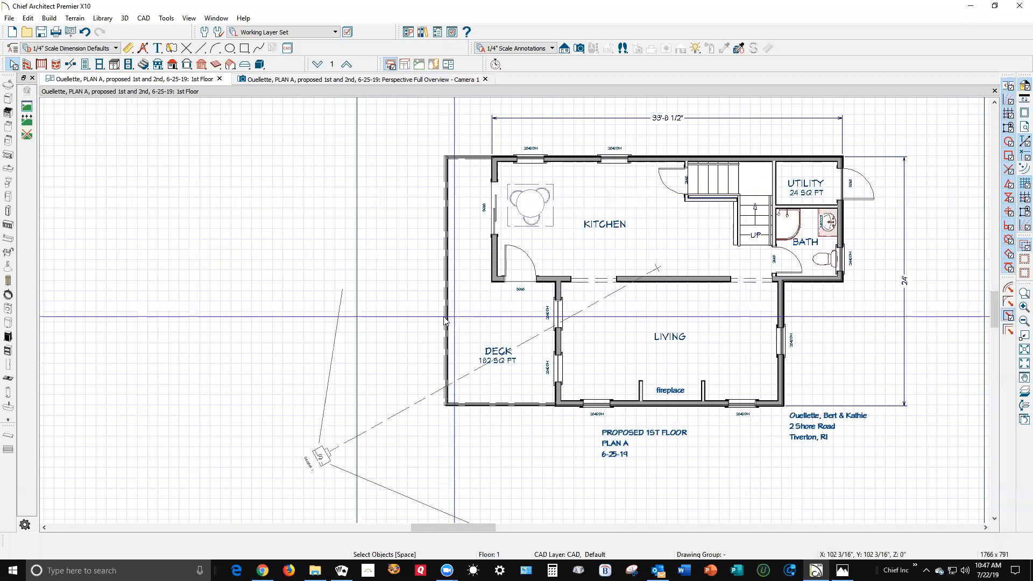
scroll(438, 393, "up", 2)
left_click(347, 64)
scroll(487, 324, "down", 2)
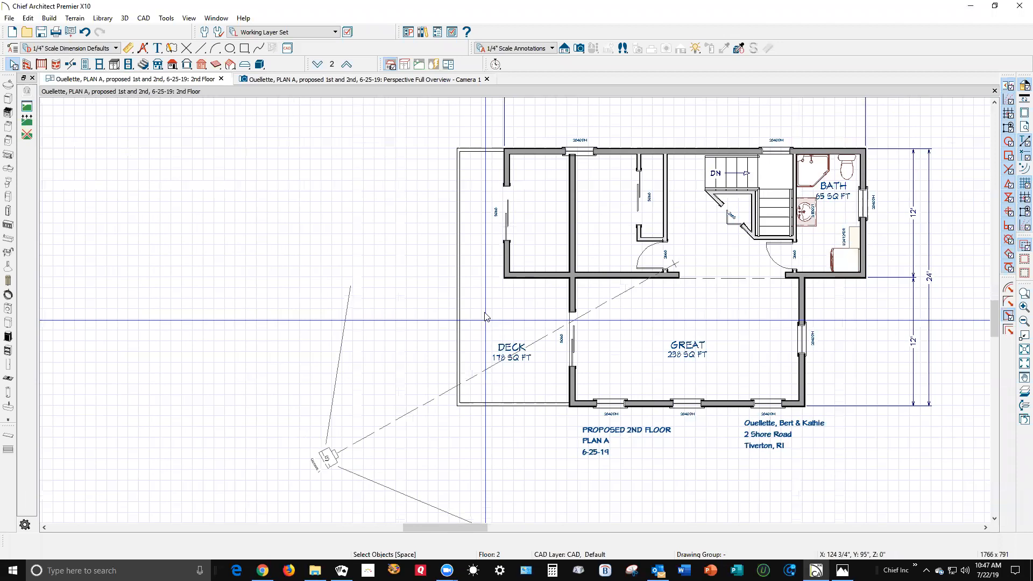
left_click(482, 276)
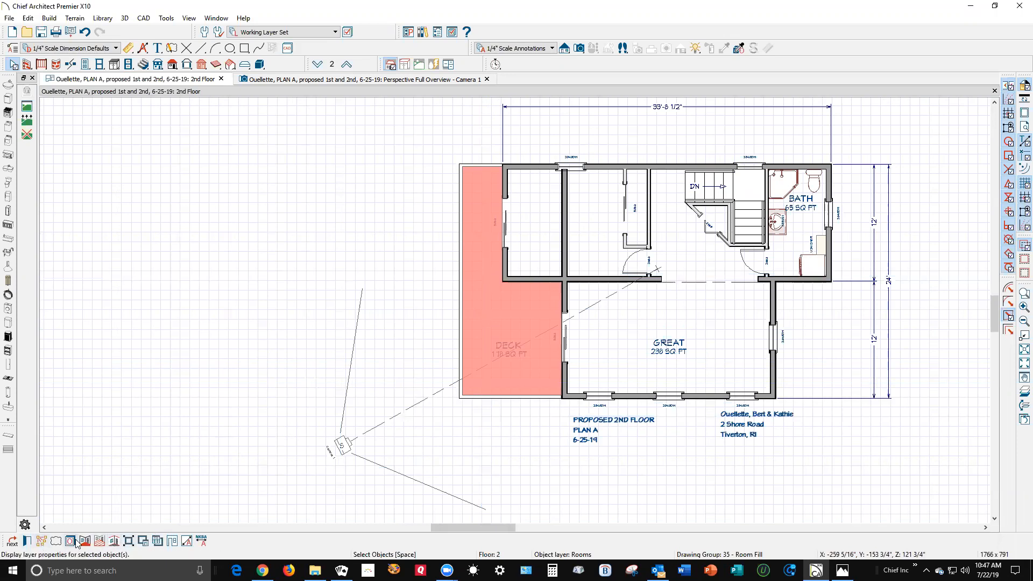
left_click_drag(10, 542, 183, 453)
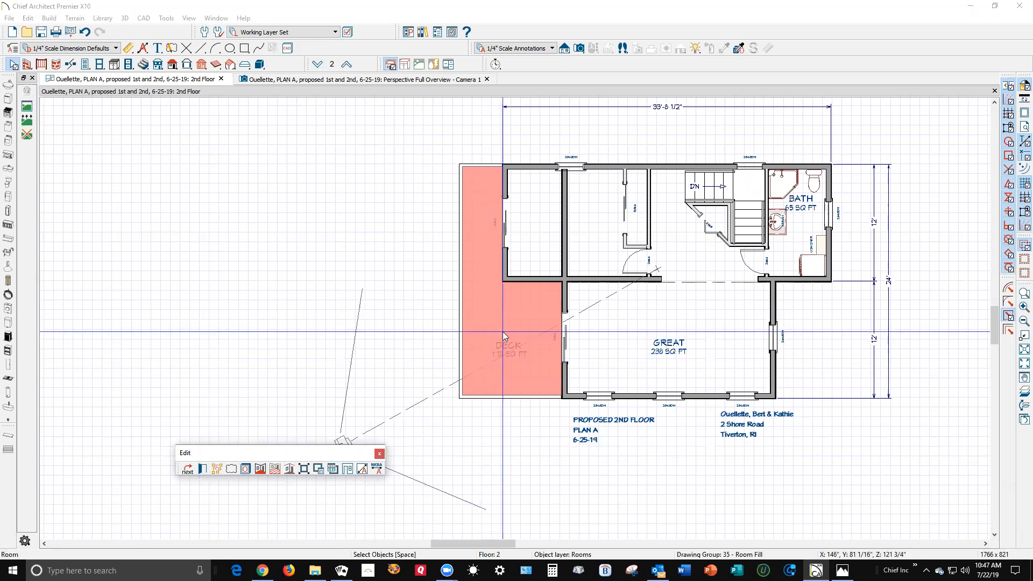
left_click(261, 468)
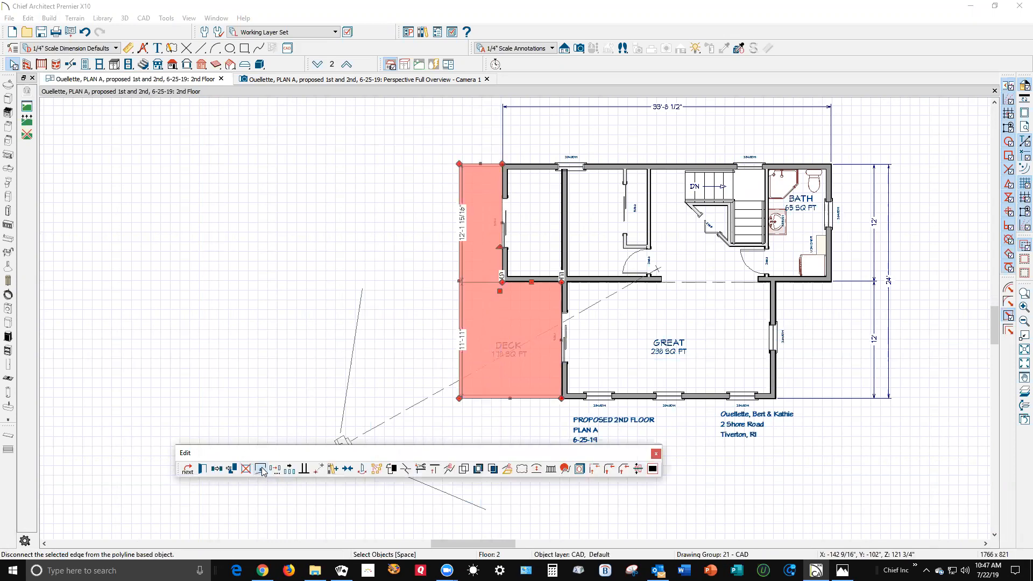
- Convert the deck room polyline to a slab with a thickness of 12 inches
left_click(509, 475)
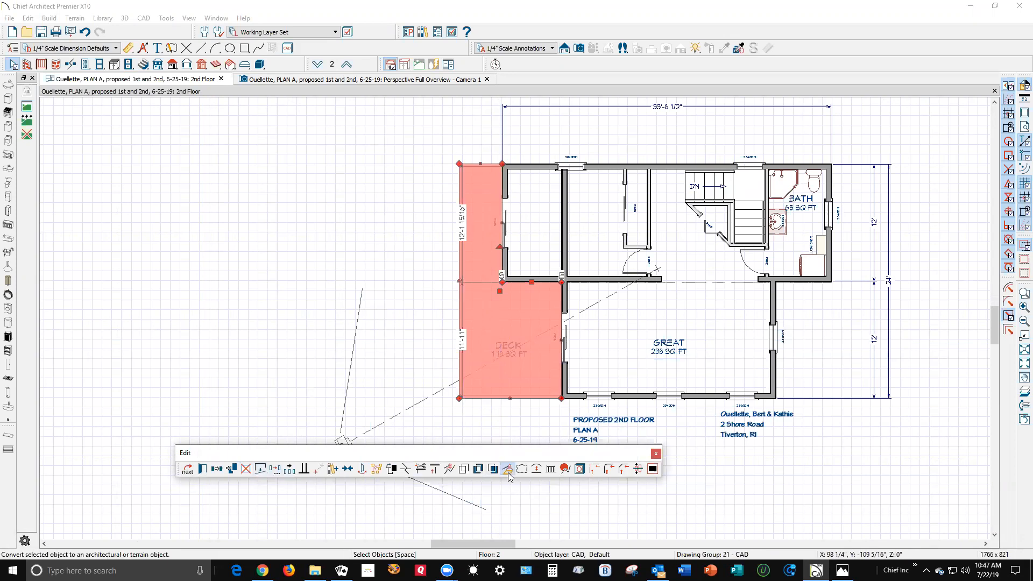
left_click(533, 180)
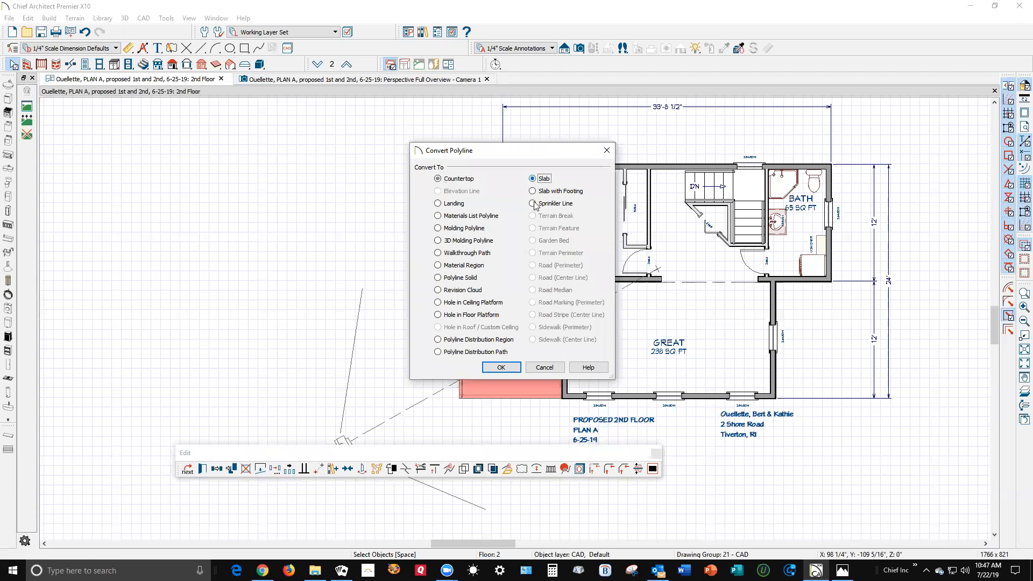
left_click(501, 367)
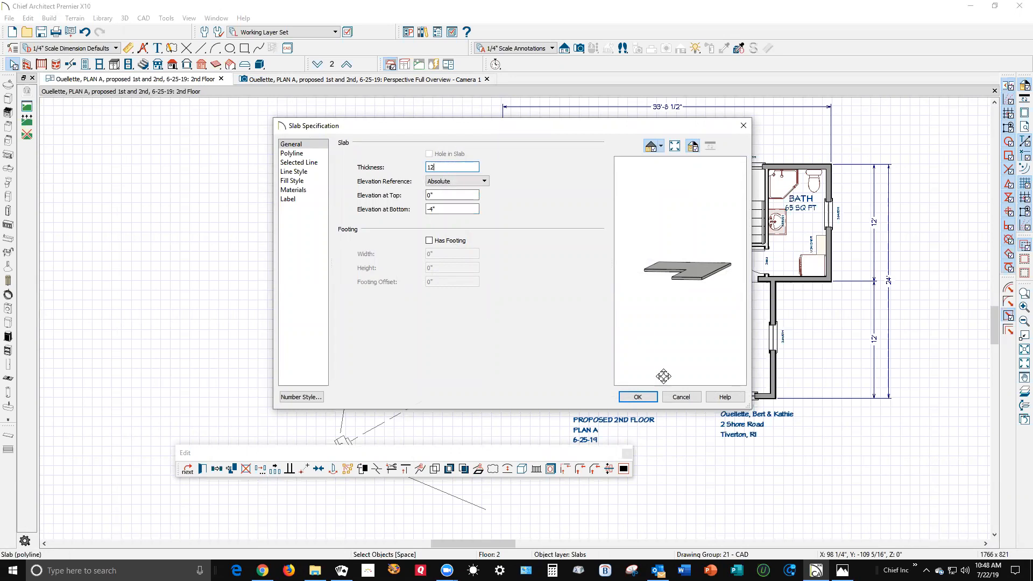
left_click(646, 397)
left_click(467, 177)
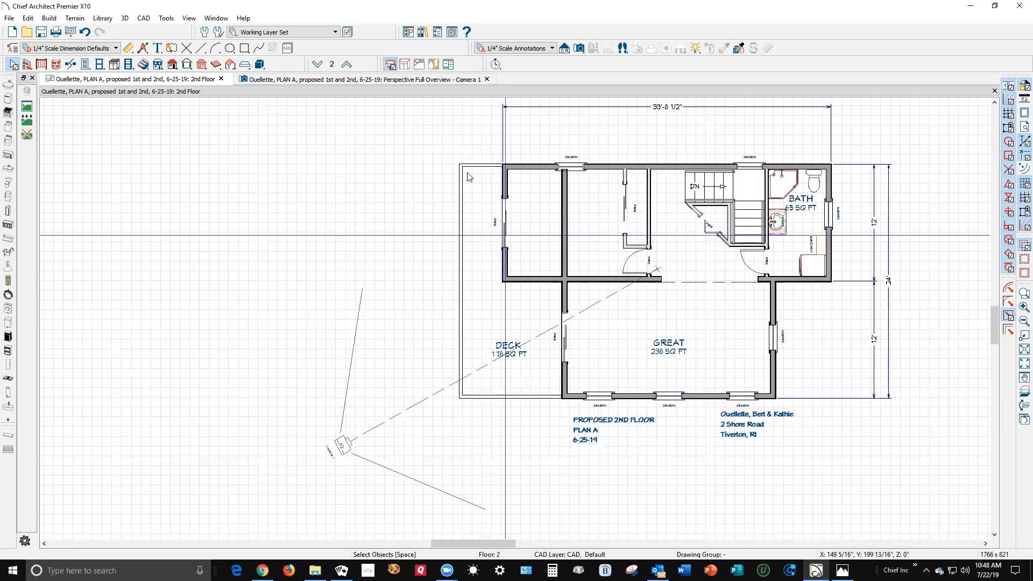
- Set the new slab's bottom elevation to 120 inches from the perspective camera view
key("ctrl+Tab")
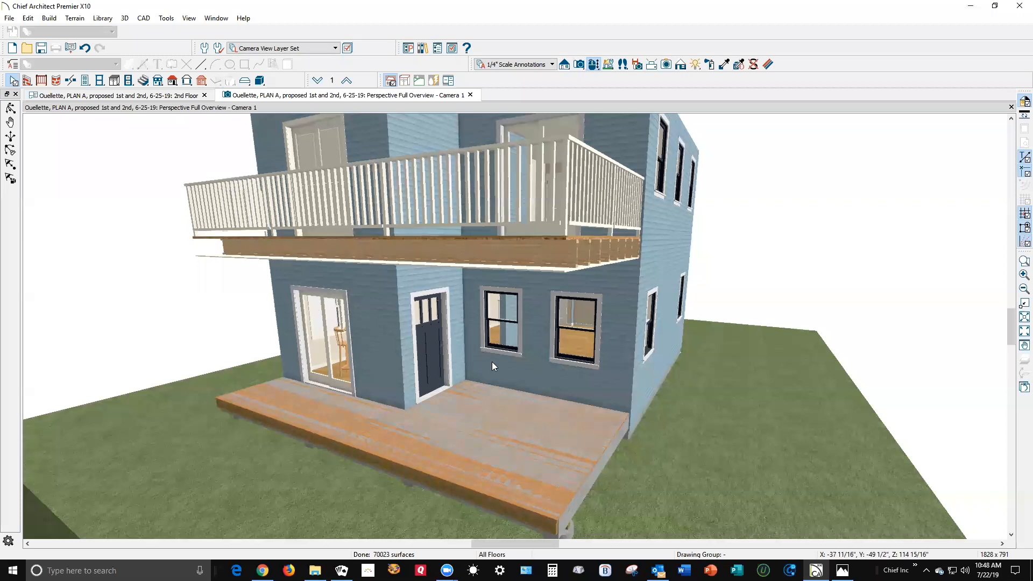
left_click(584, 495)
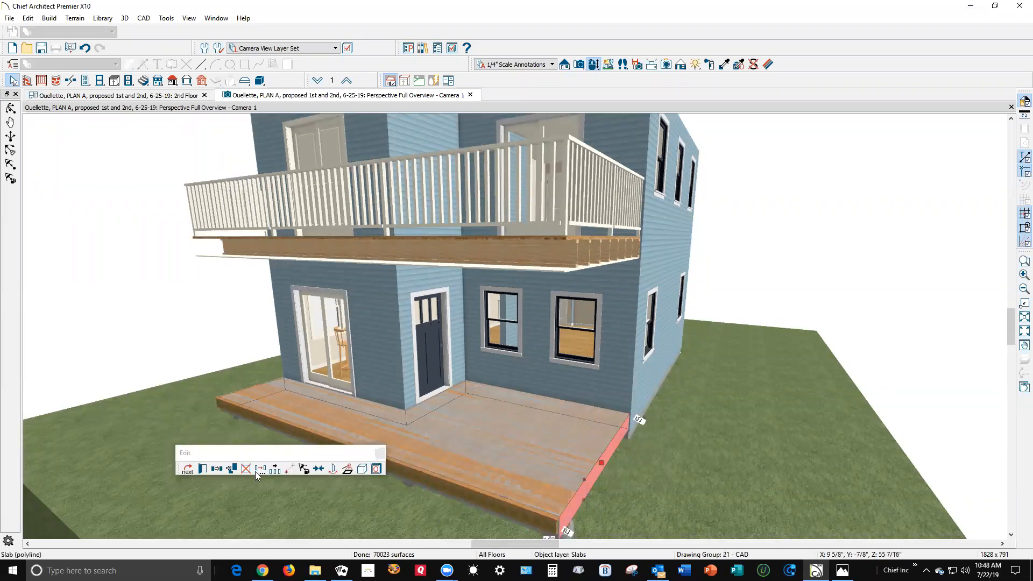
left_click(204, 469)
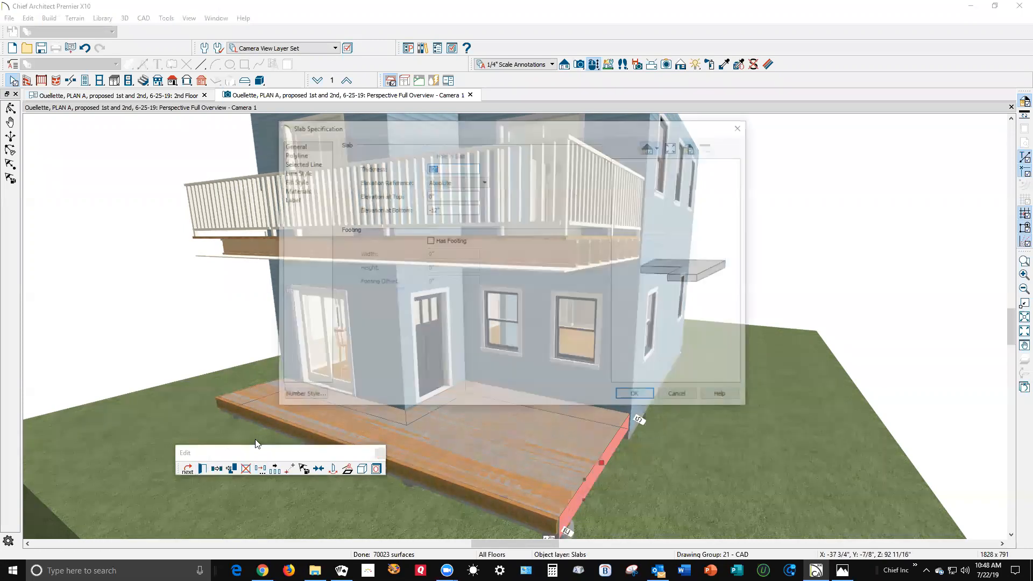
left_click(460, 209)
type("120")
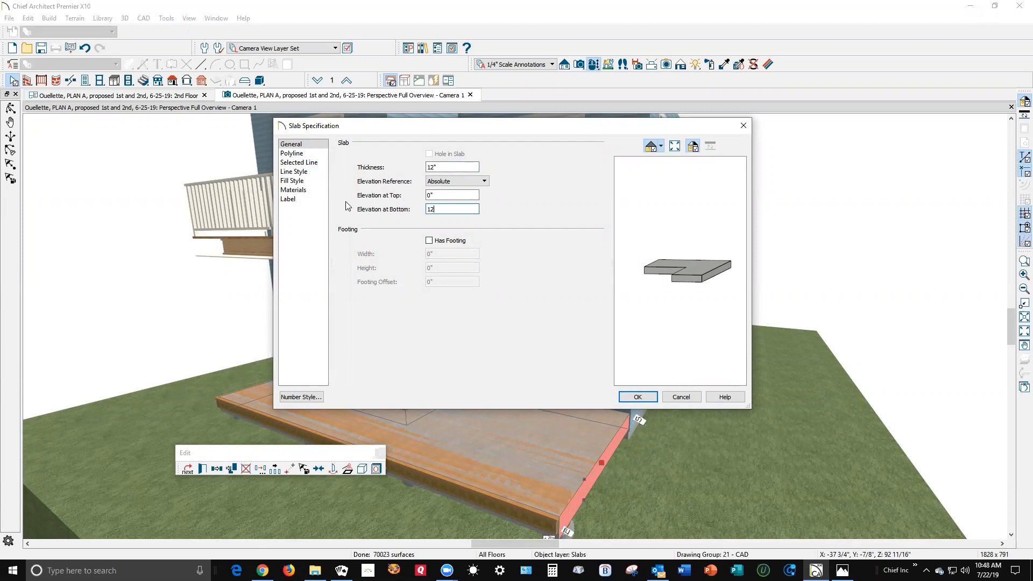
left_click(635, 397)
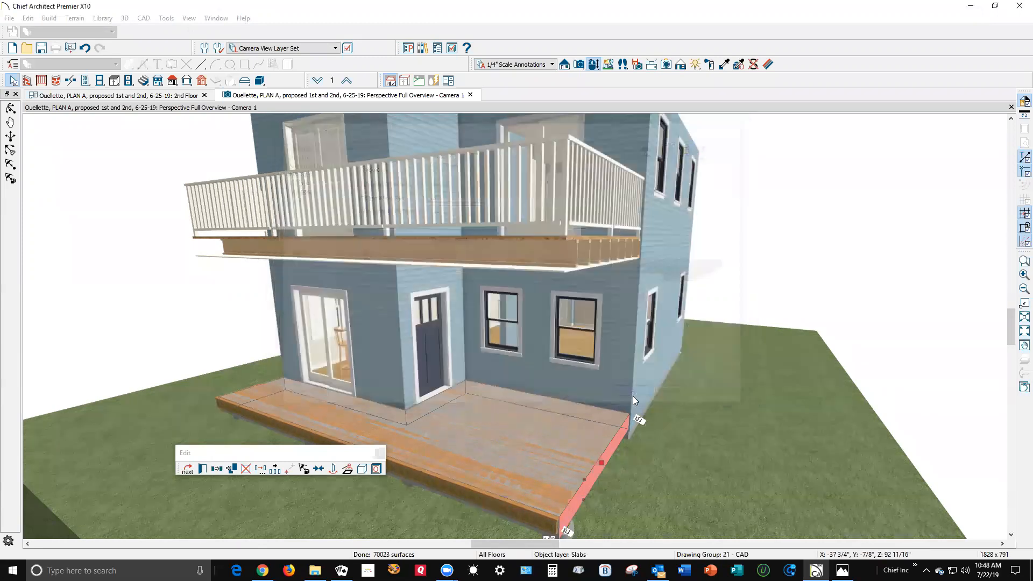
- Lower the second-floor deck slab in the perspective camera view so its edge covers the floor joists beneath the decking
scroll(612, 219, "up", 3)
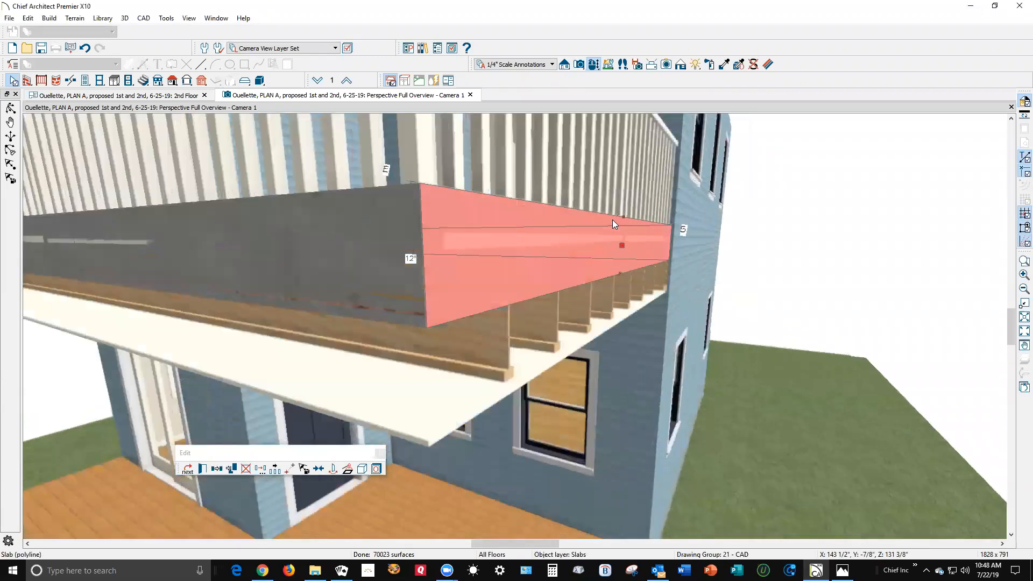
scroll(613, 222, "down", 3)
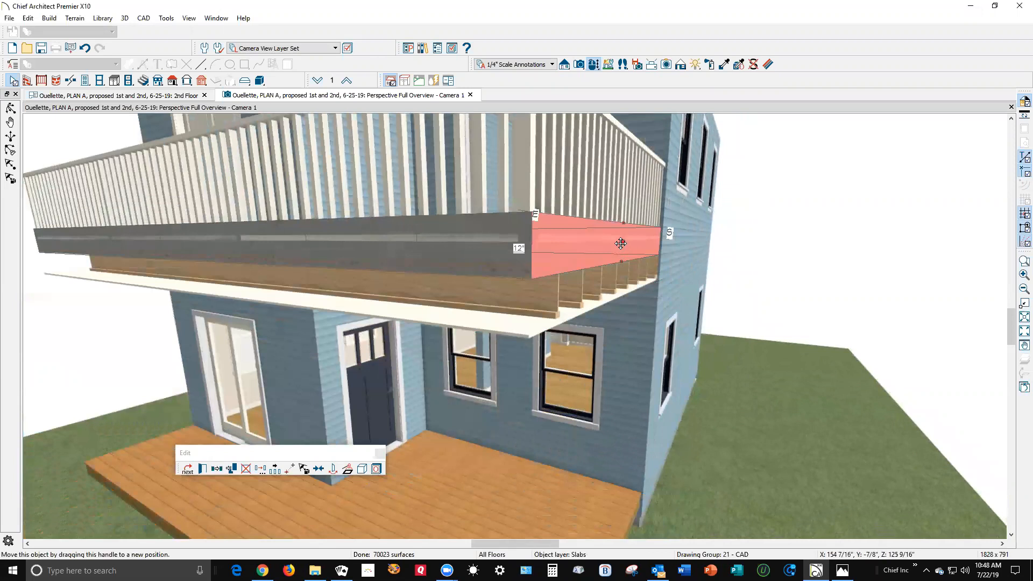
left_click_drag(623, 243, 617, 276)
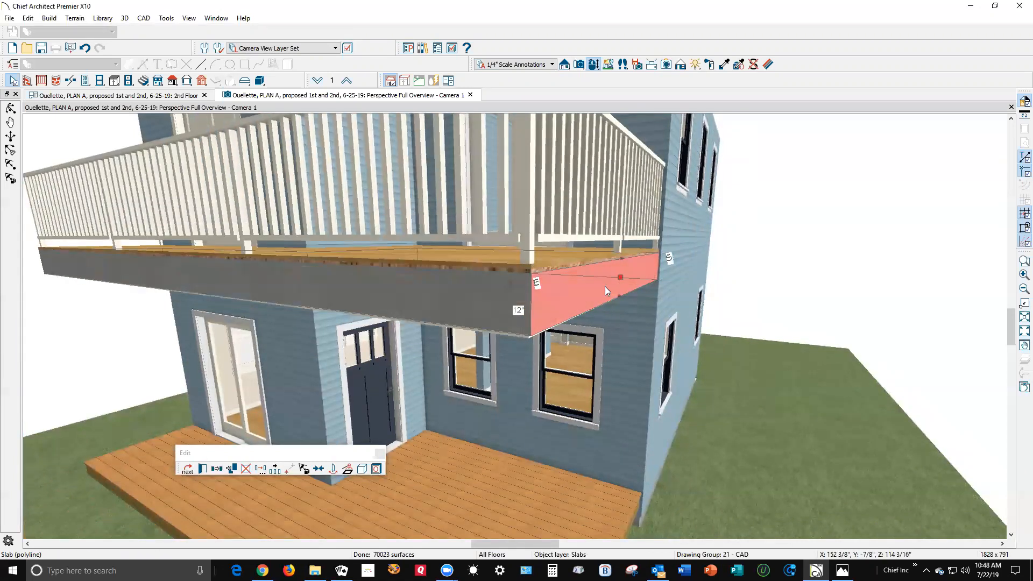
key("Escape")
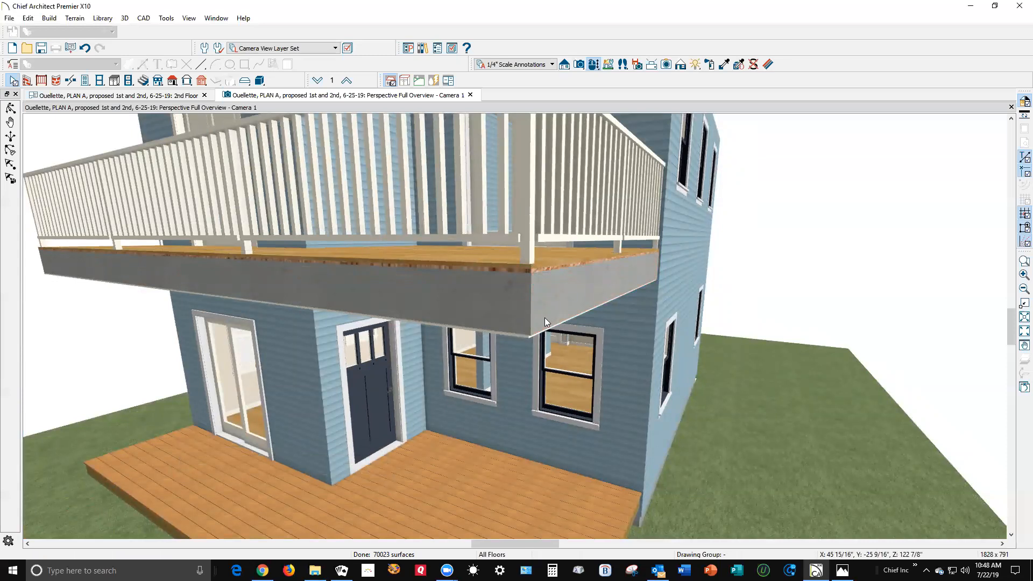
scroll(545, 318, "down", 5)
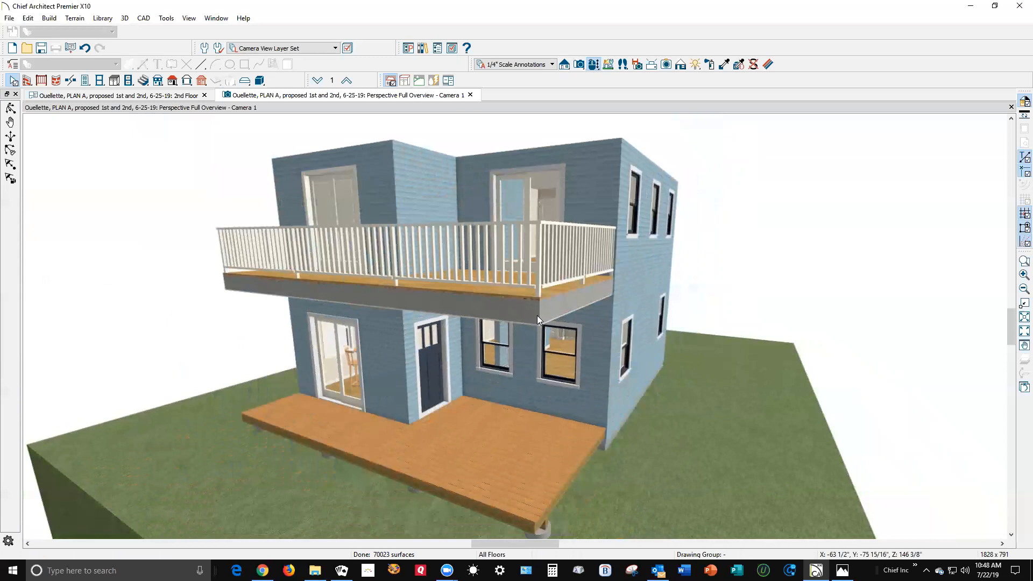
scroll(533, 301, "up", 2)
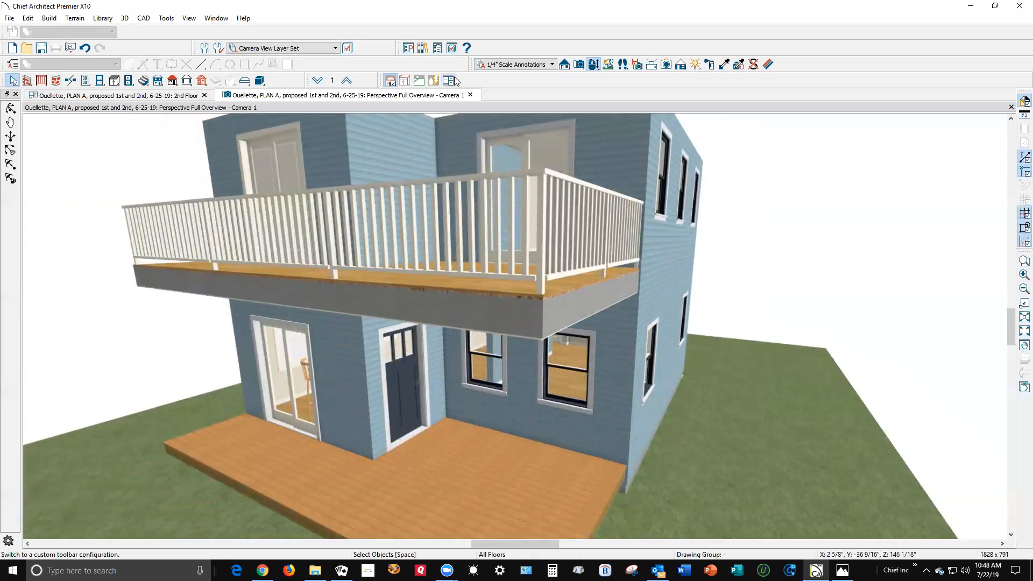
left_click(768, 64)
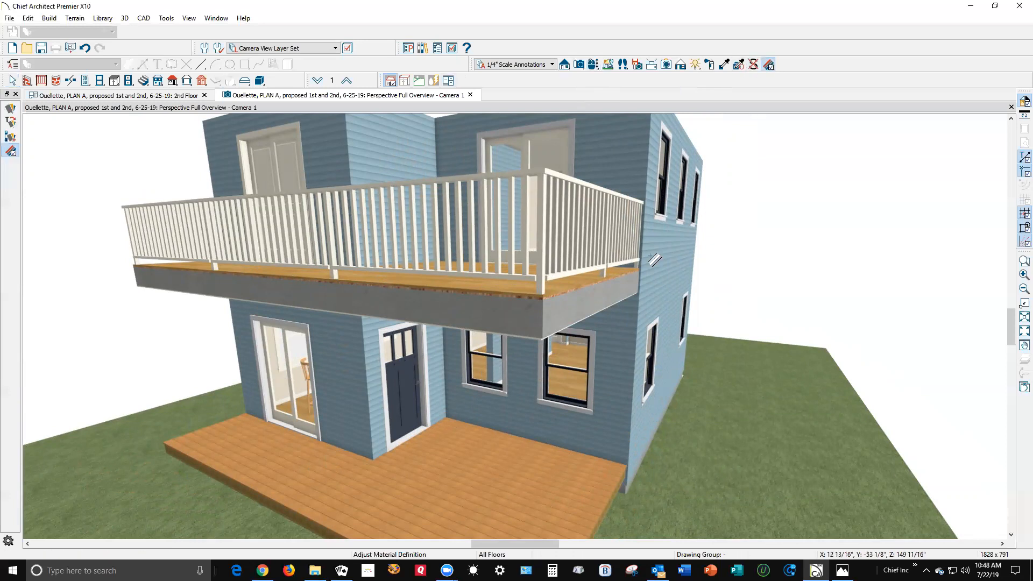
left_click(564, 483)
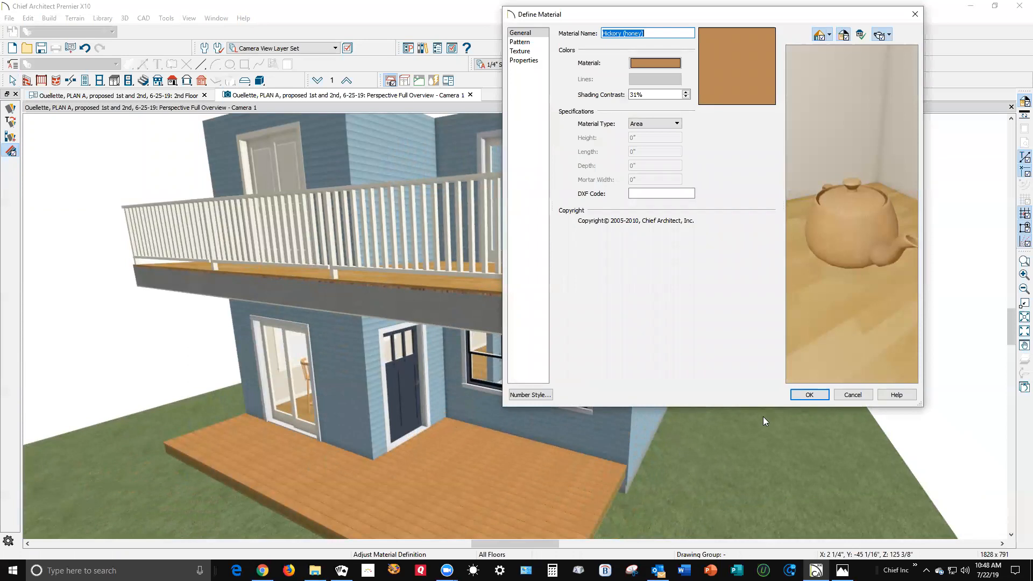
left_click(852, 394)
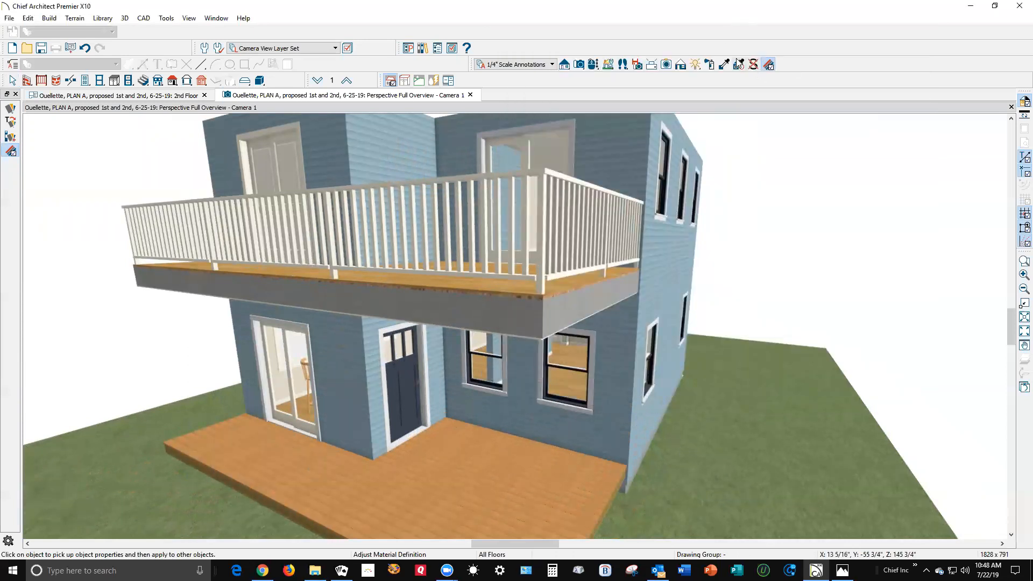
- Copy the Hickory (honey) material from the ground-floor deck onto the second-floor deck slab with the Material Eyedropper
left_click(724, 64)
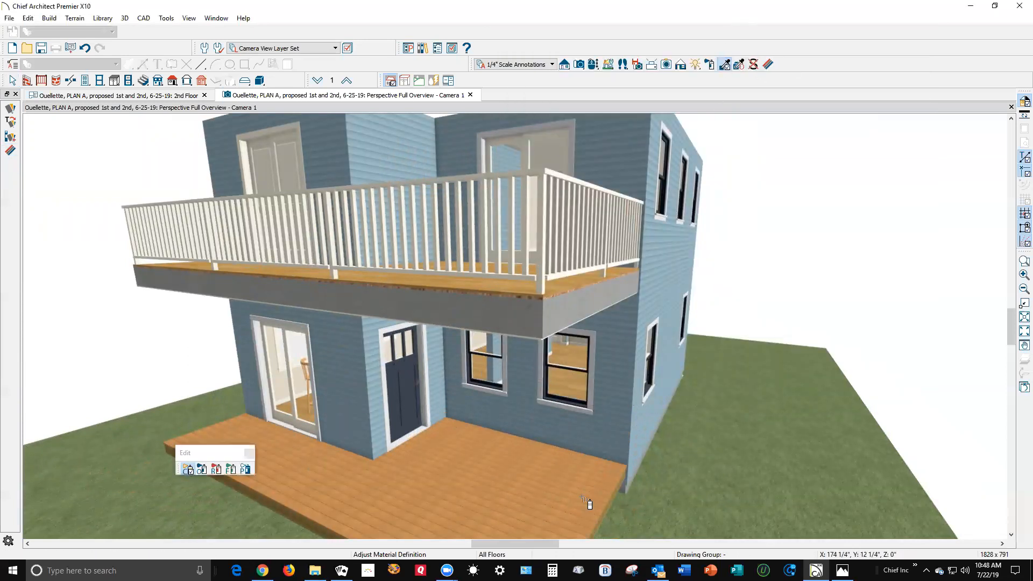
left_click(555, 391)
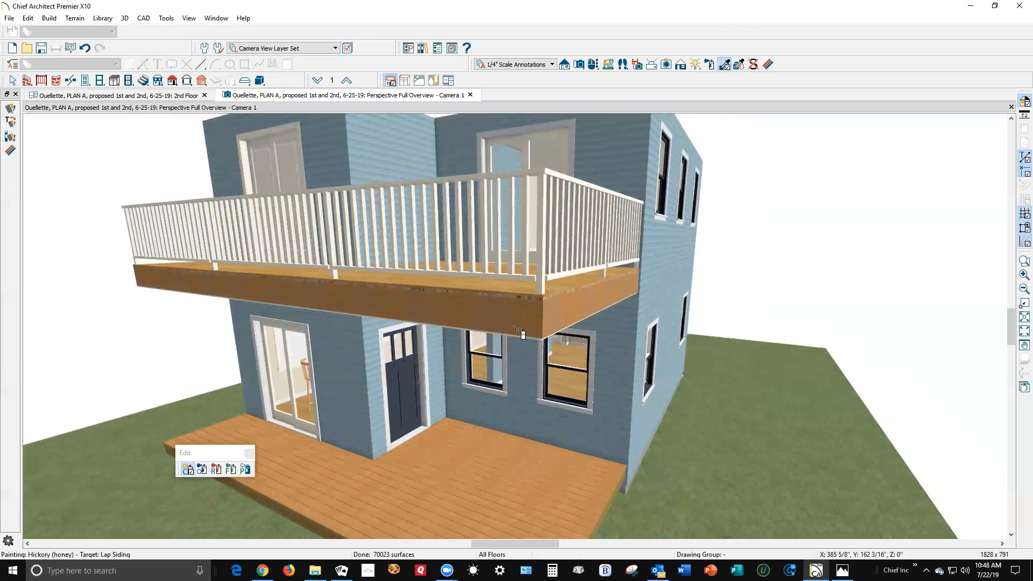
scroll(525, 336, "up", 5)
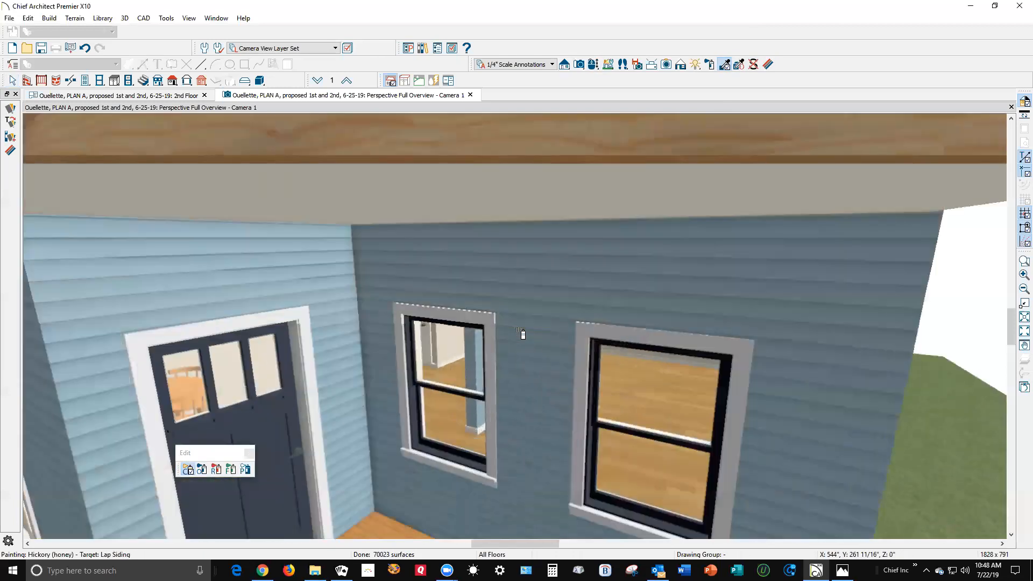
scroll(522, 334, "down", 6)
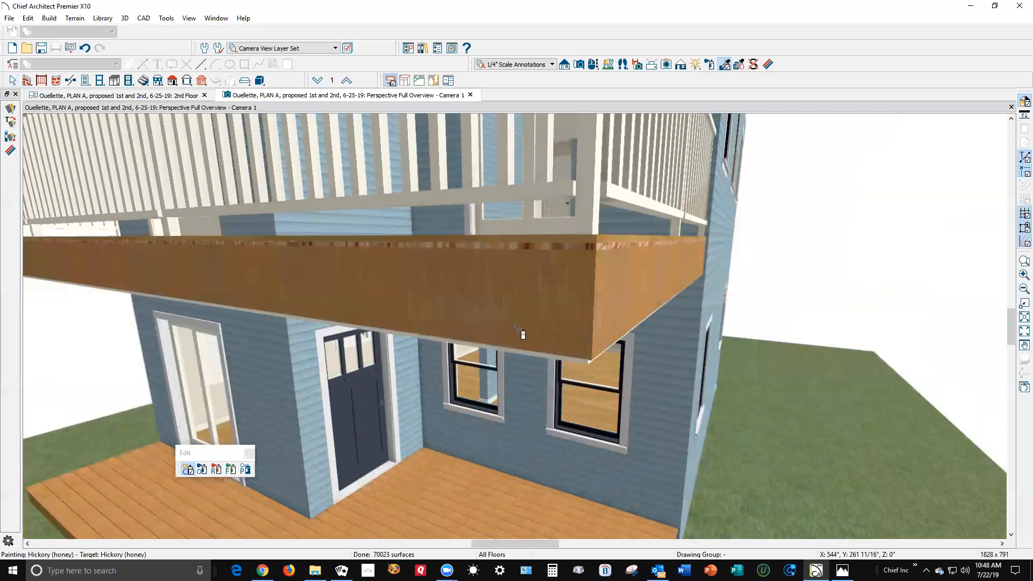
key("Escape")
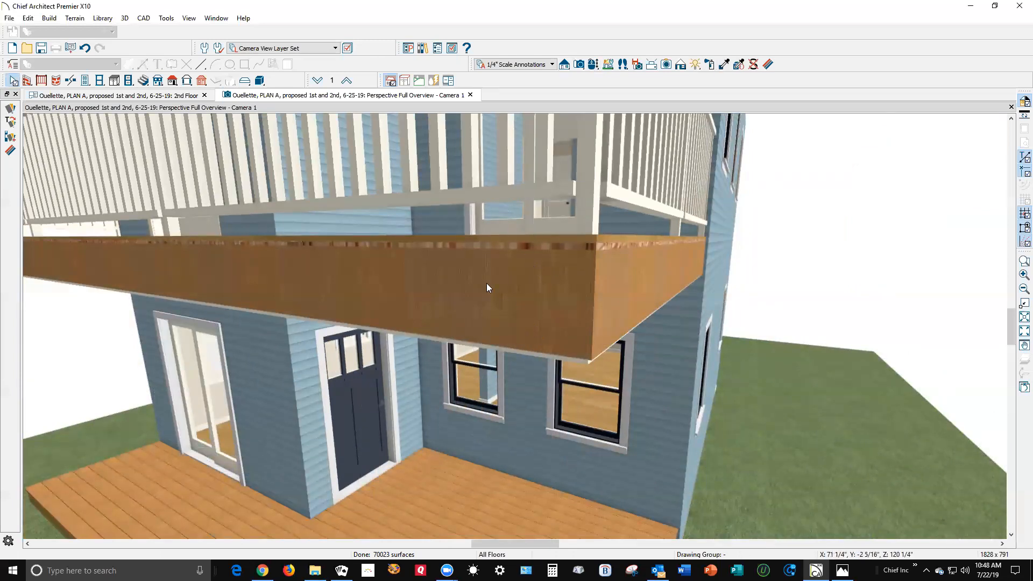
- Set the texture angle of the balcony slab's Hickory (honey) material to 90°
left_click(768, 65)
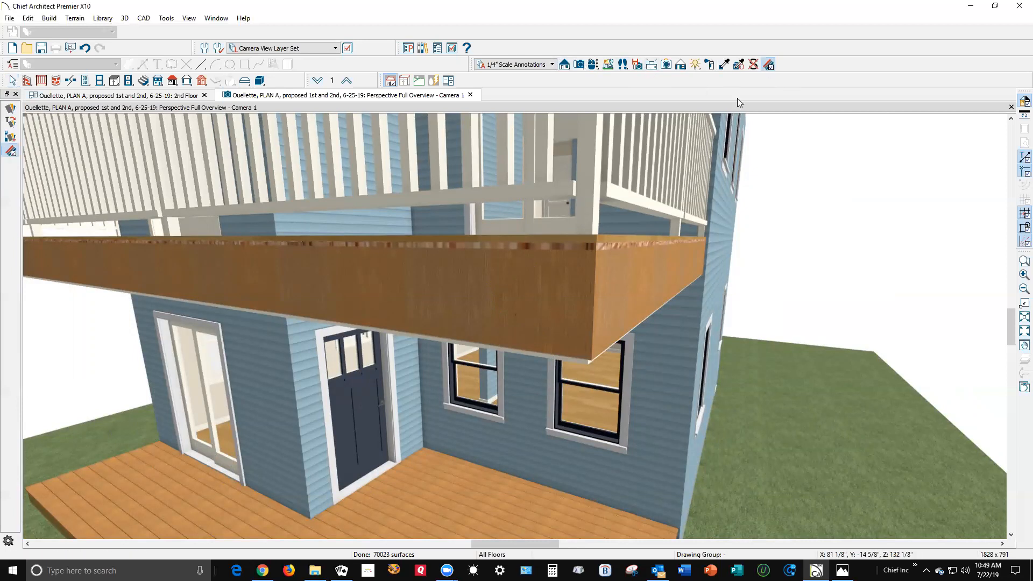
left_click(556, 308)
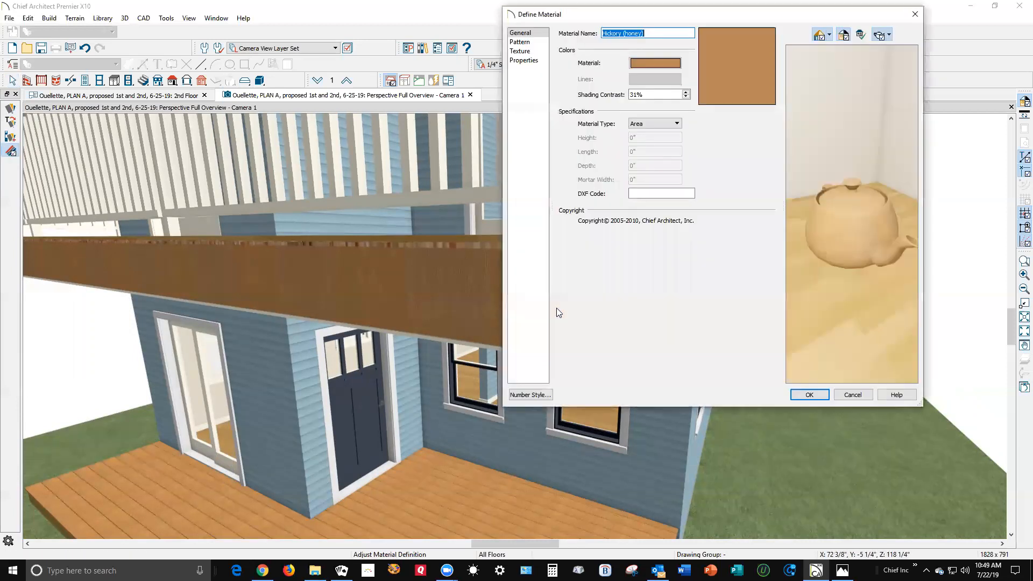
left_click(522, 41)
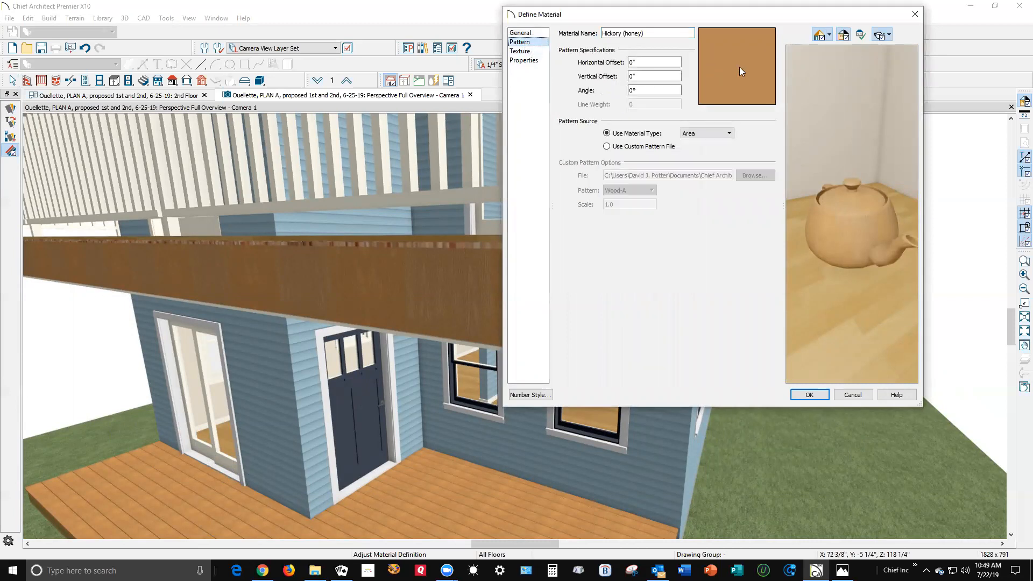
left_click(524, 51)
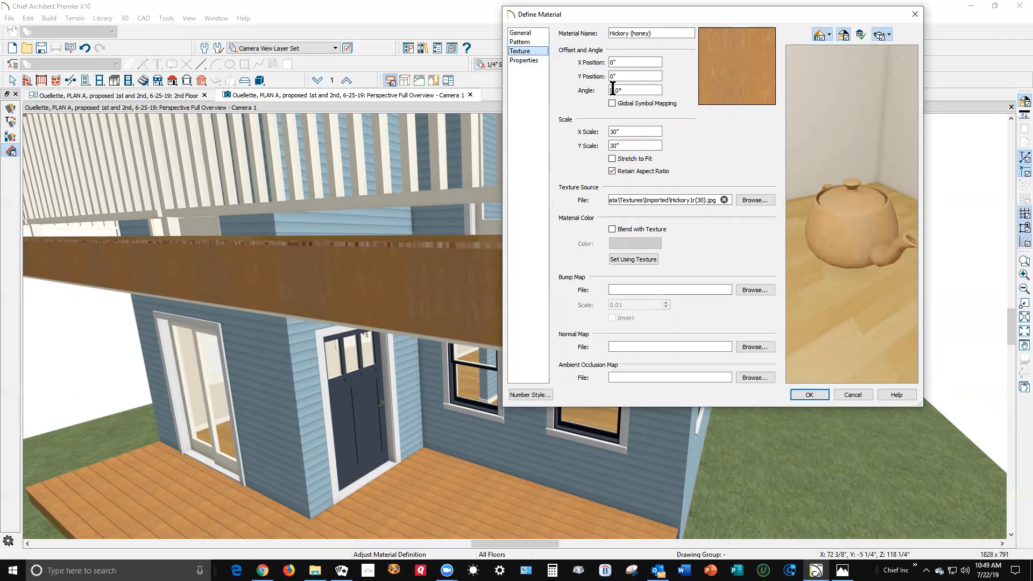
left_click(608, 90)
type("9")
left_click(810, 395)
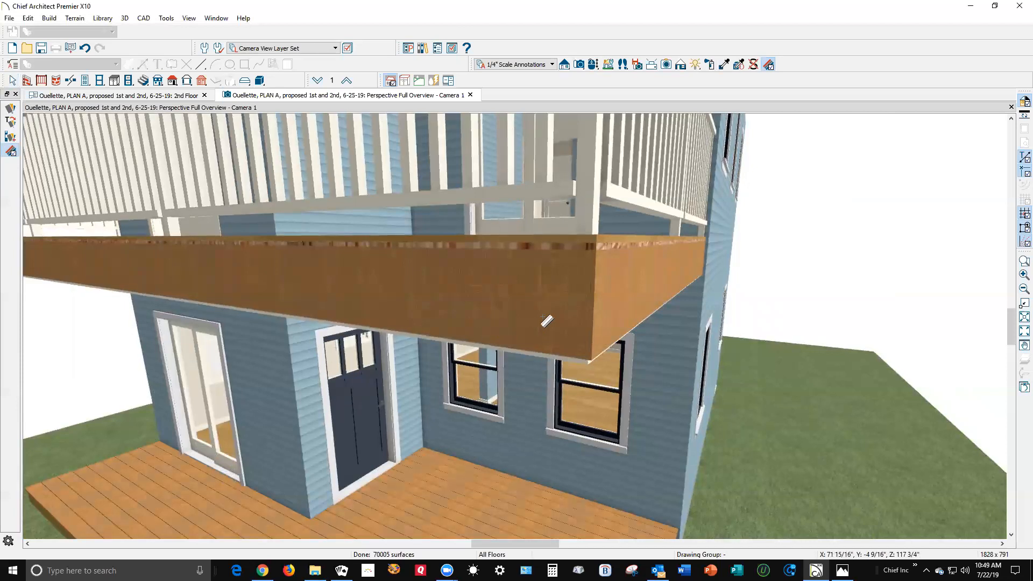
key("Escape")
scroll(546, 306, "down", 4)
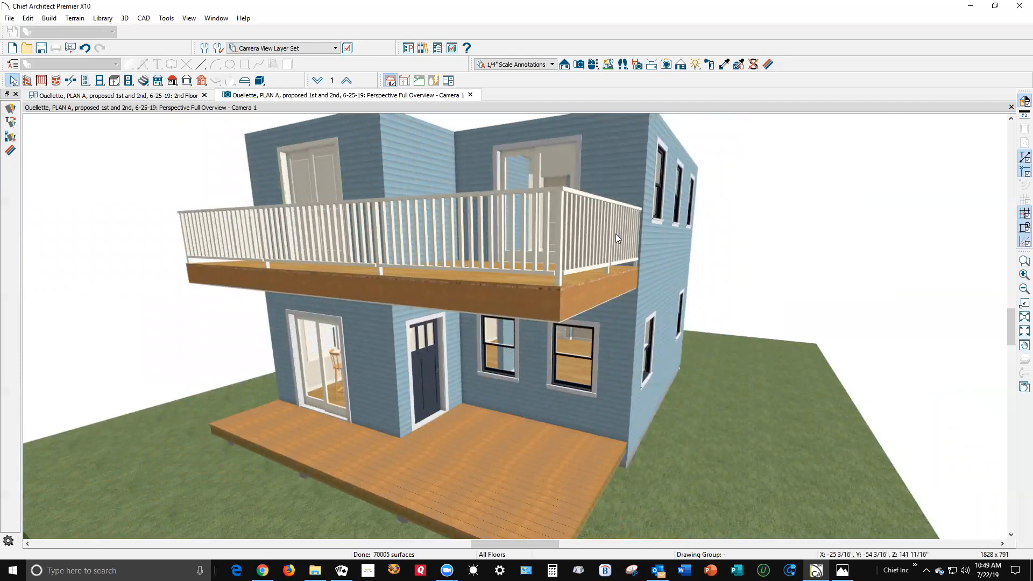
- Change the rail style of all three second-floor deck railing segments to Panels from the plan view
key("ctrl+Tab")
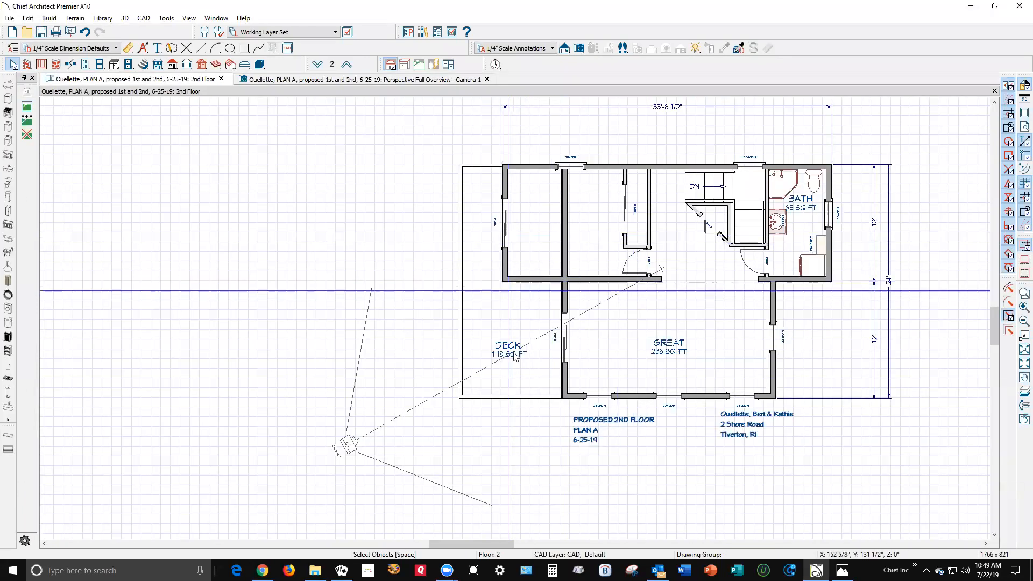
left_click(516, 397)
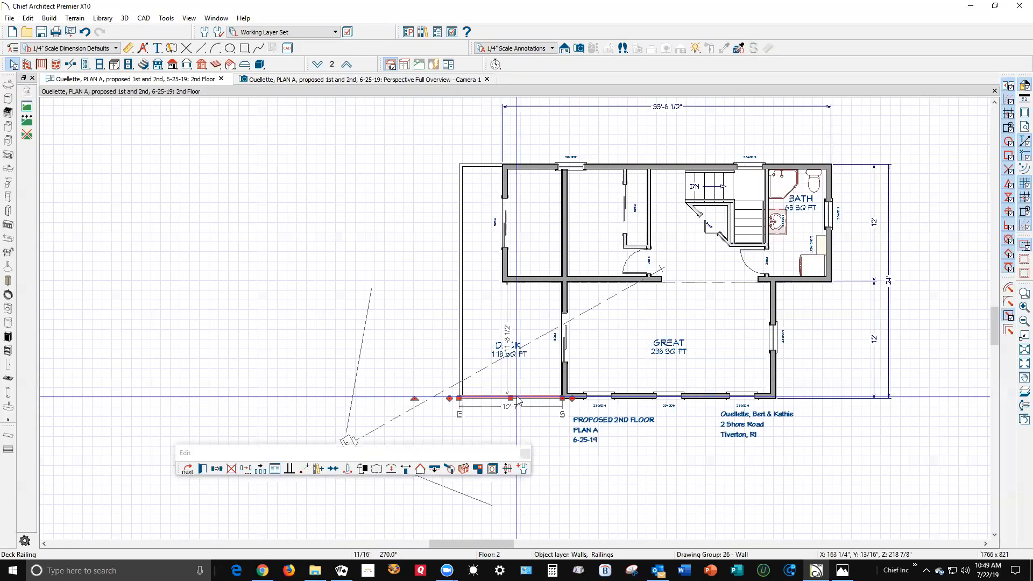
left_click(463, 306, "shift")
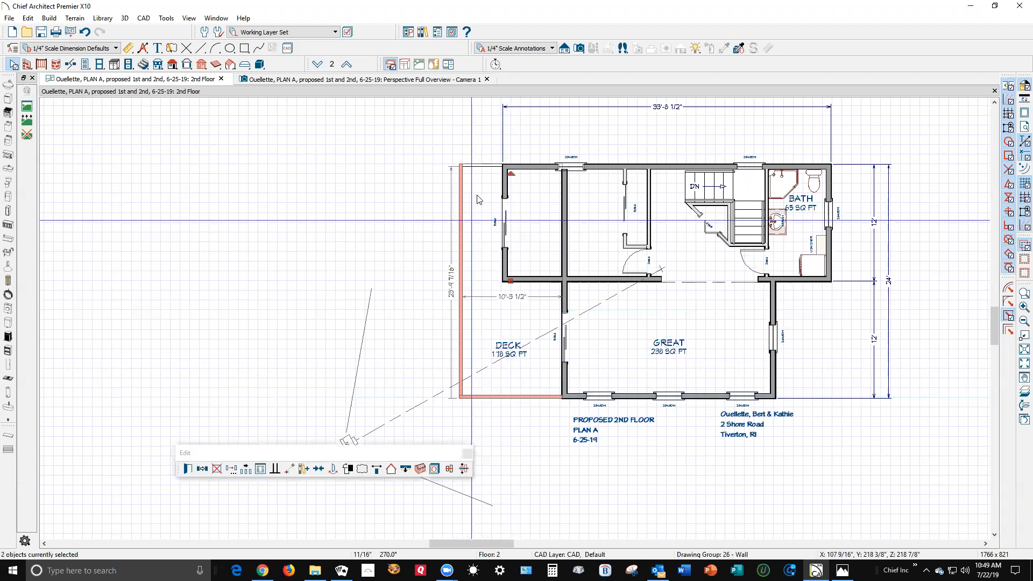
left_click(489, 166, "shift")
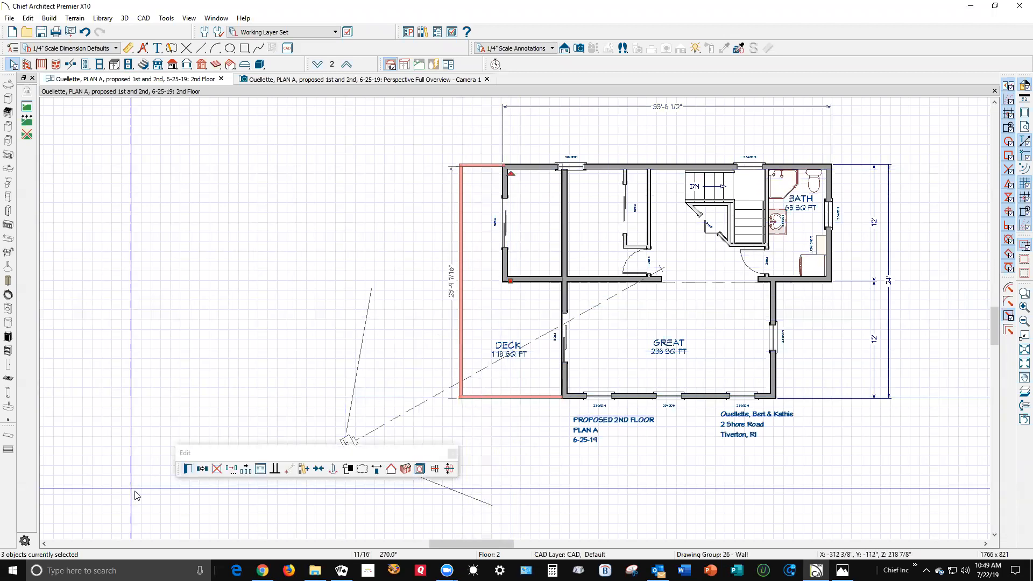
left_click(188, 469)
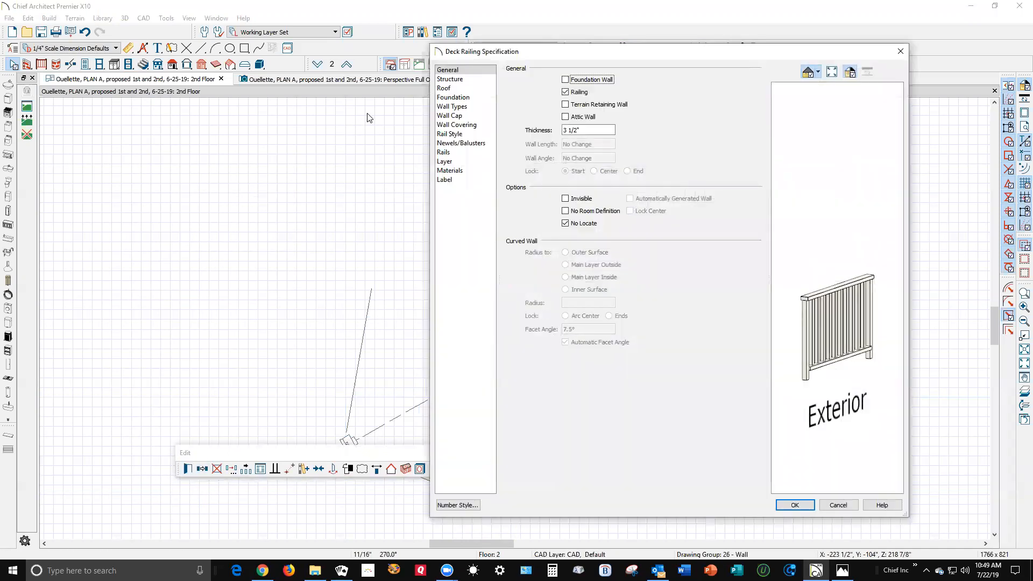
left_click(455, 136)
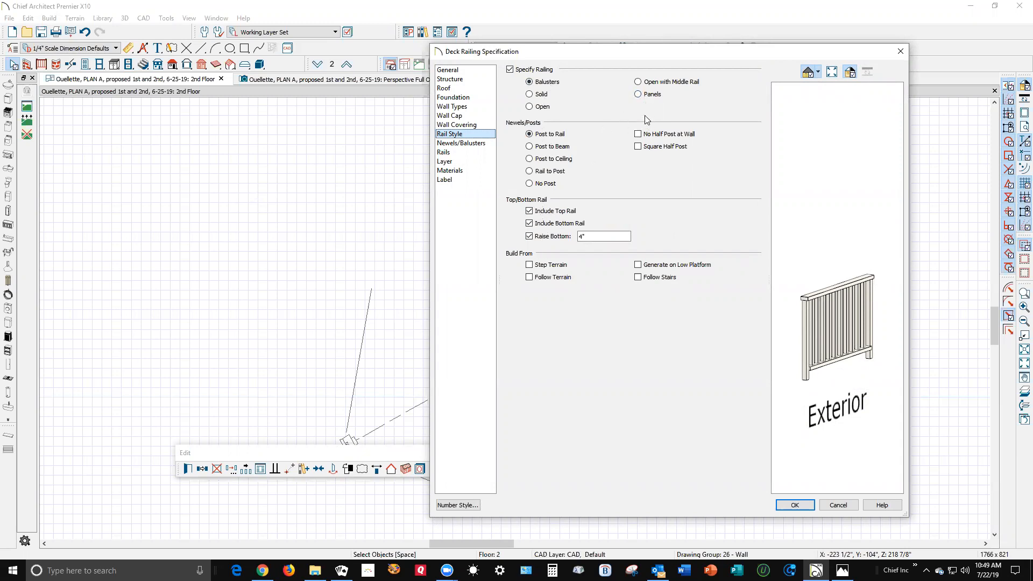
left_click(639, 96)
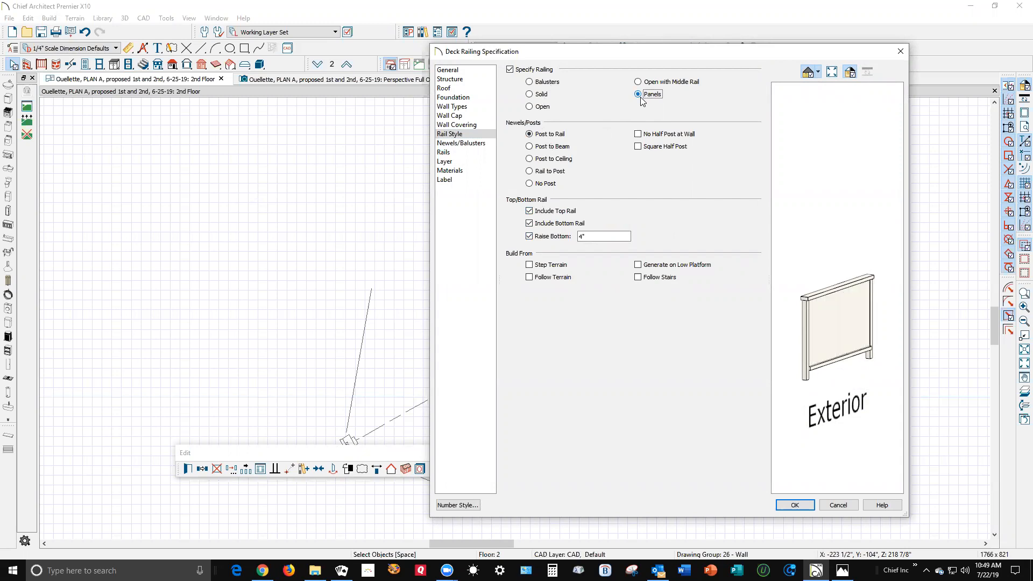
mouse_move(805, 339)
left_mouse_down()
mouse_move(728, 336)
mouse_move(805, 325)
left_mouse_up()
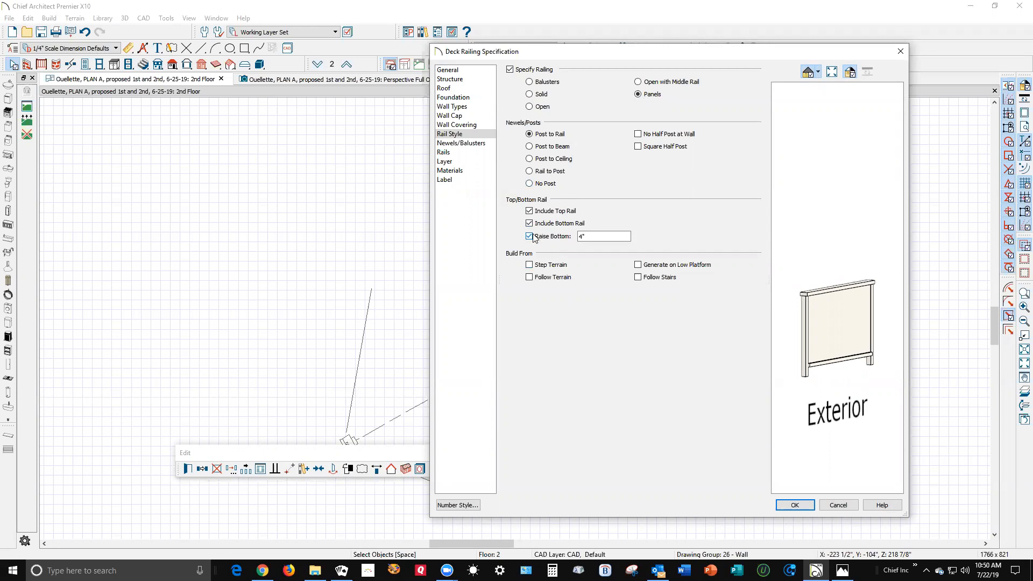
- Compare with the cable-rail photo and remove the railing's raised bottom and bottom rail, keeping the top rail included
key("alt+Tab")
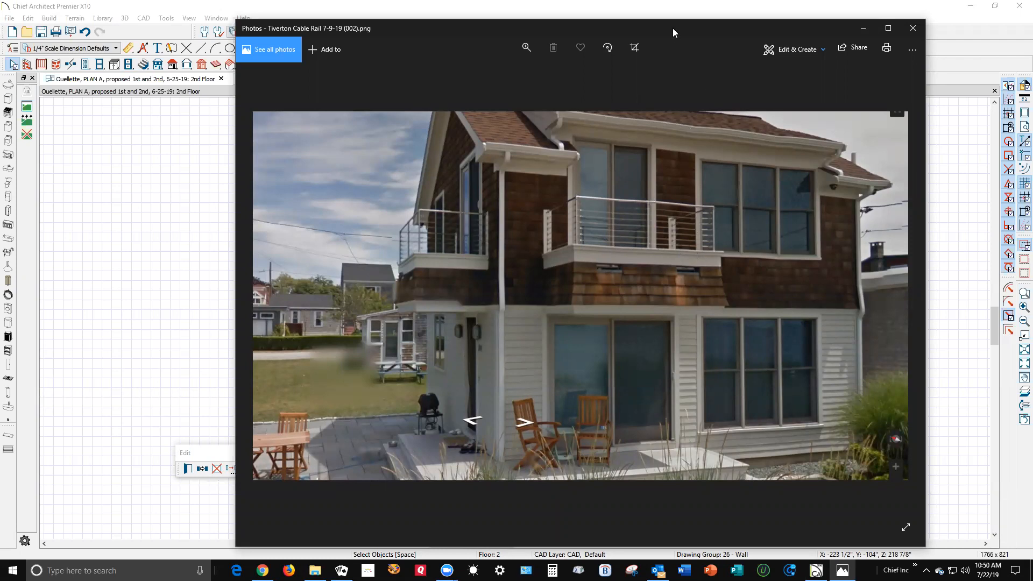
key("alt+Tab")
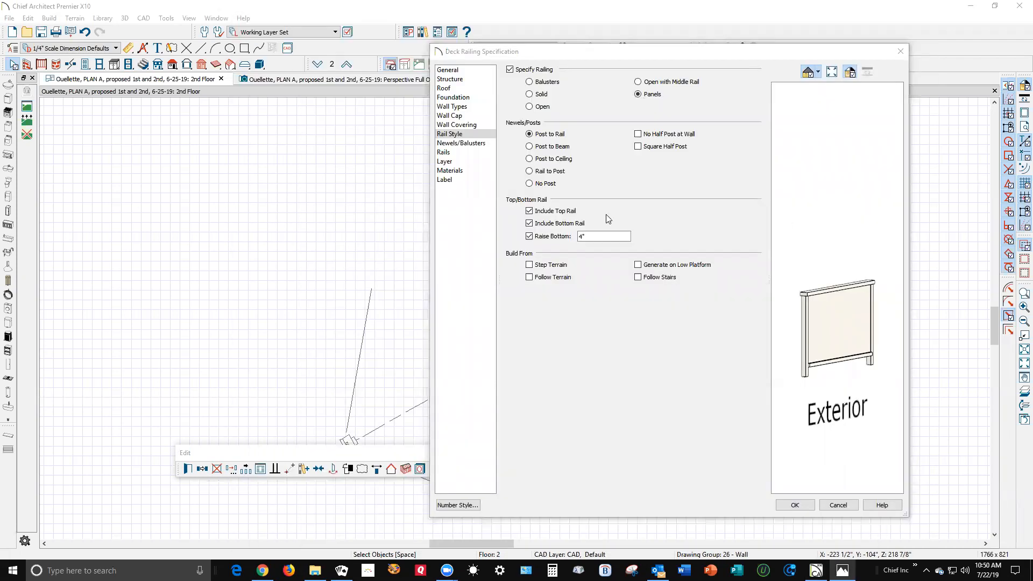
left_click(535, 239)
left_click(536, 227)
left_click(533, 212)
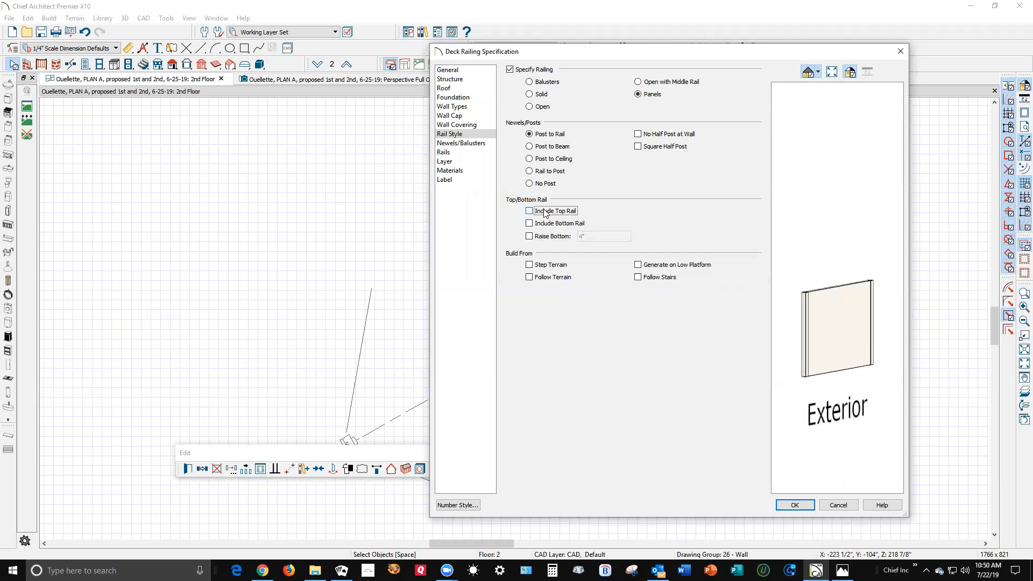
left_click(537, 213)
- Set the deck railing's panel type to Cable from the core library's Fences and Railings catalog
left_click(472, 143)
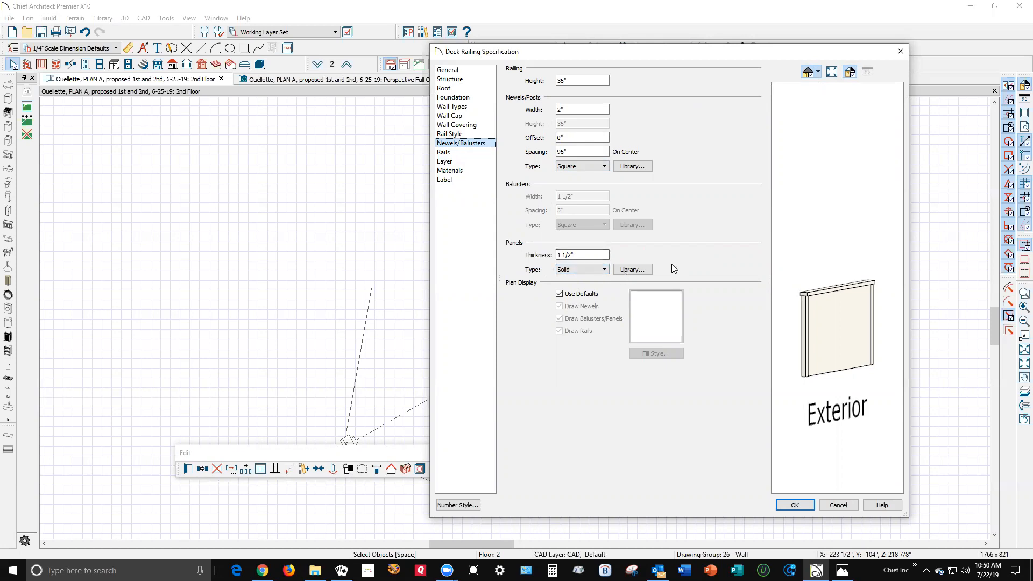
left_click(645, 272)
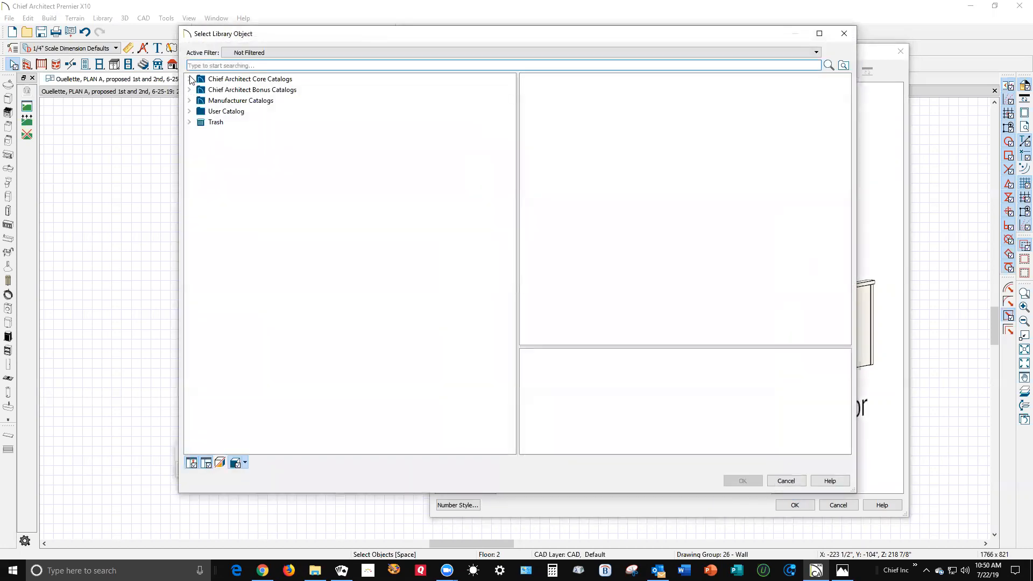
left_click(190, 80)
left_click(202, 90)
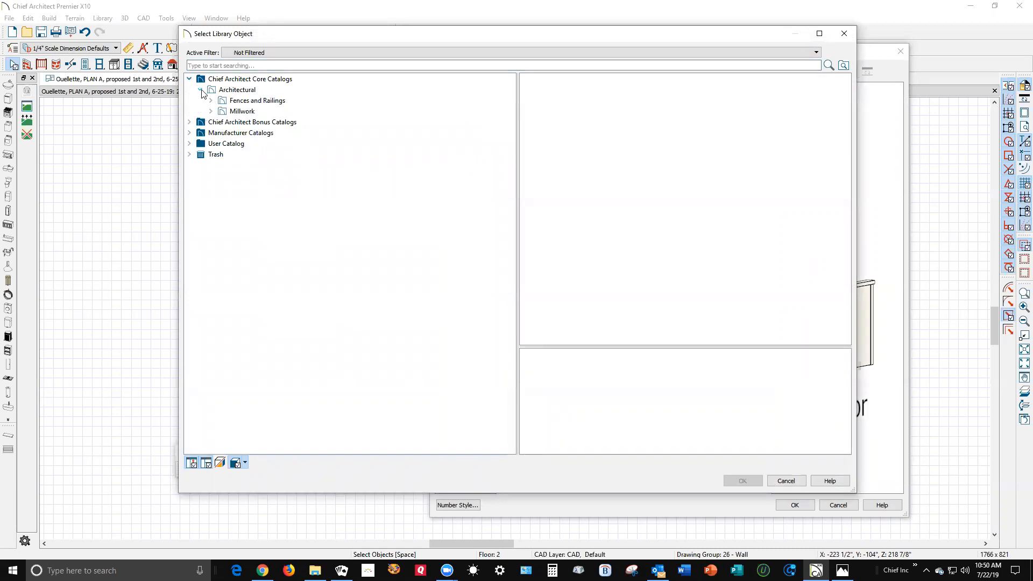
left_click(210, 102)
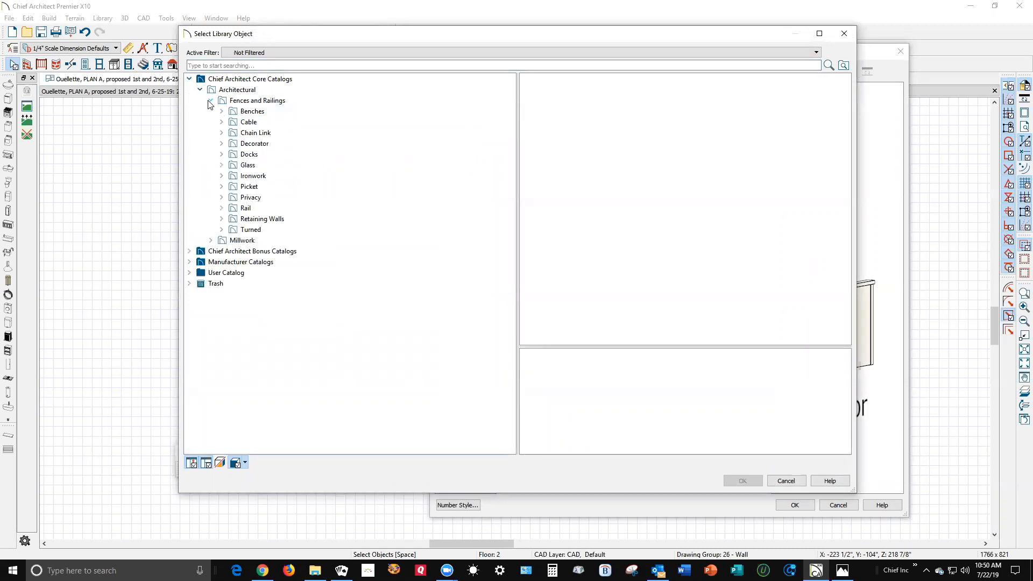
left_click(247, 124)
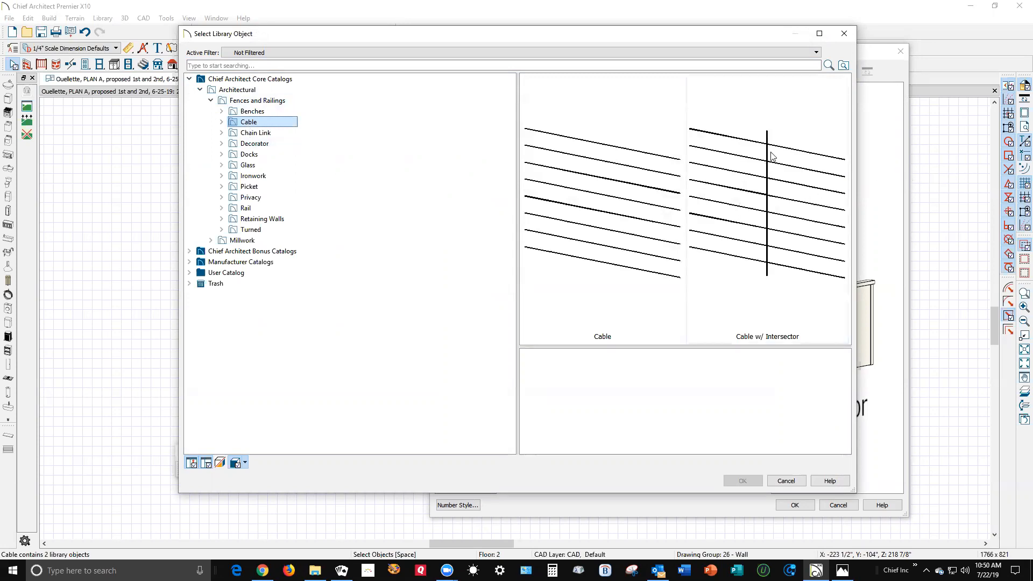
left_click(599, 213)
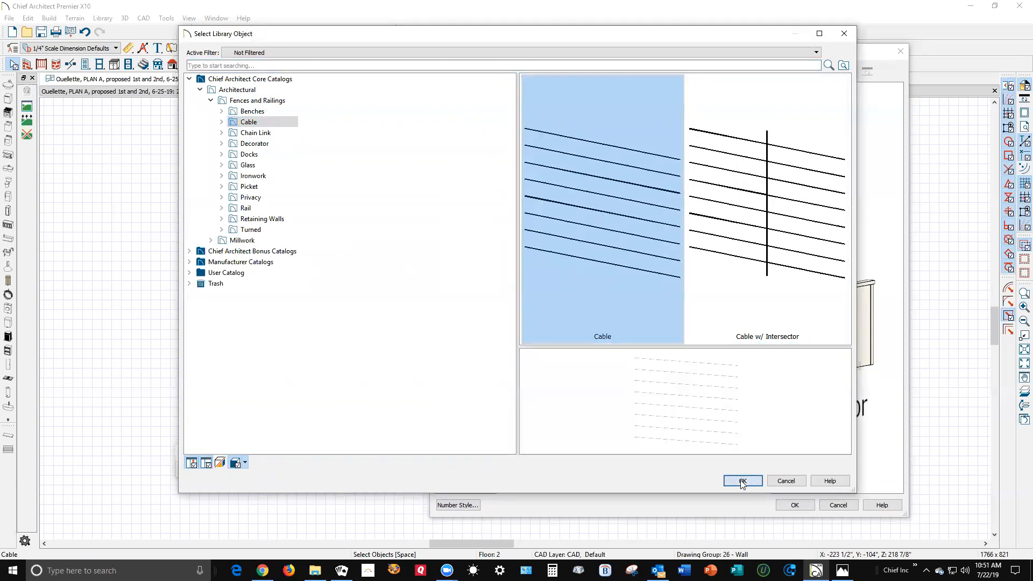
left_click(742, 481)
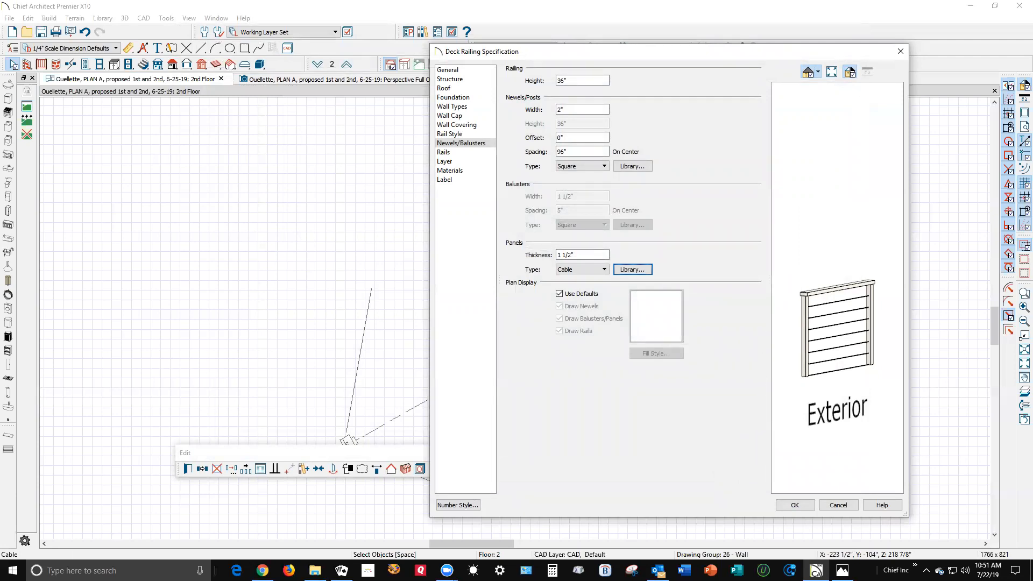
- Compare with the cable-rail photo and set the railing's newels to Round with a width of 1.25"
left_click_drag(1032, 49, 921, 49)
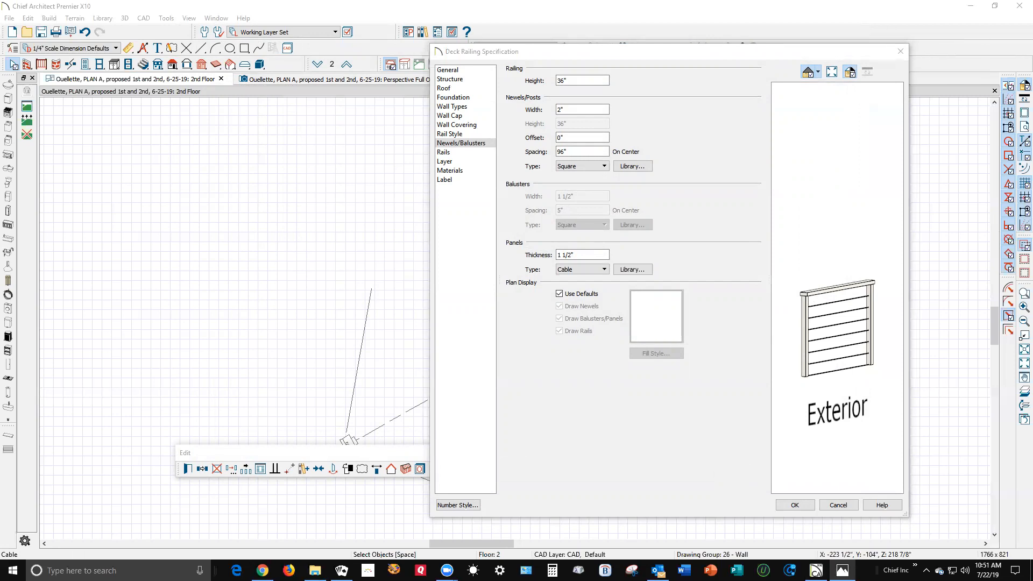
left_click_drag(1032, 59, 696, 60)
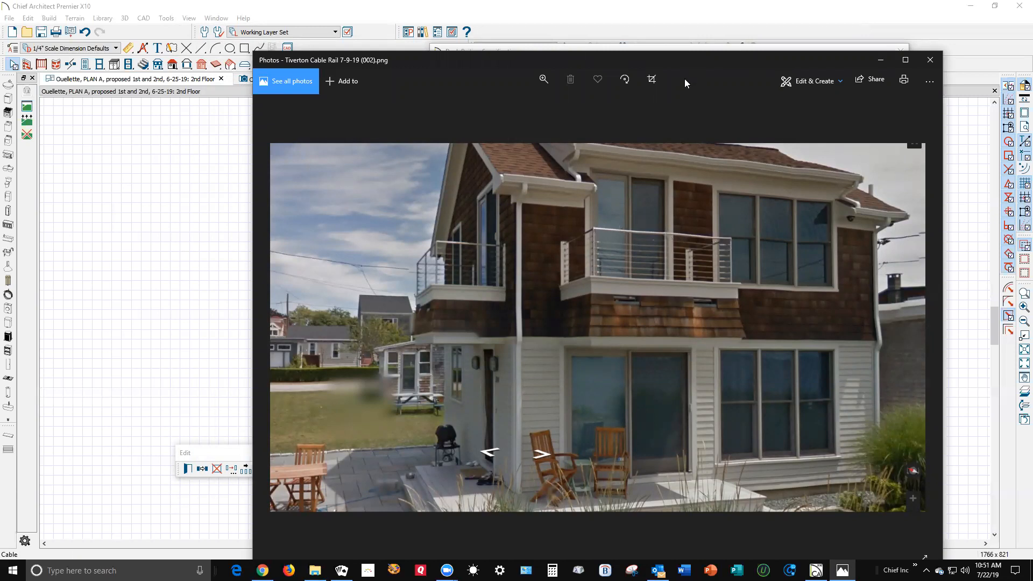
left_click_drag(691, 60, 1032, 60)
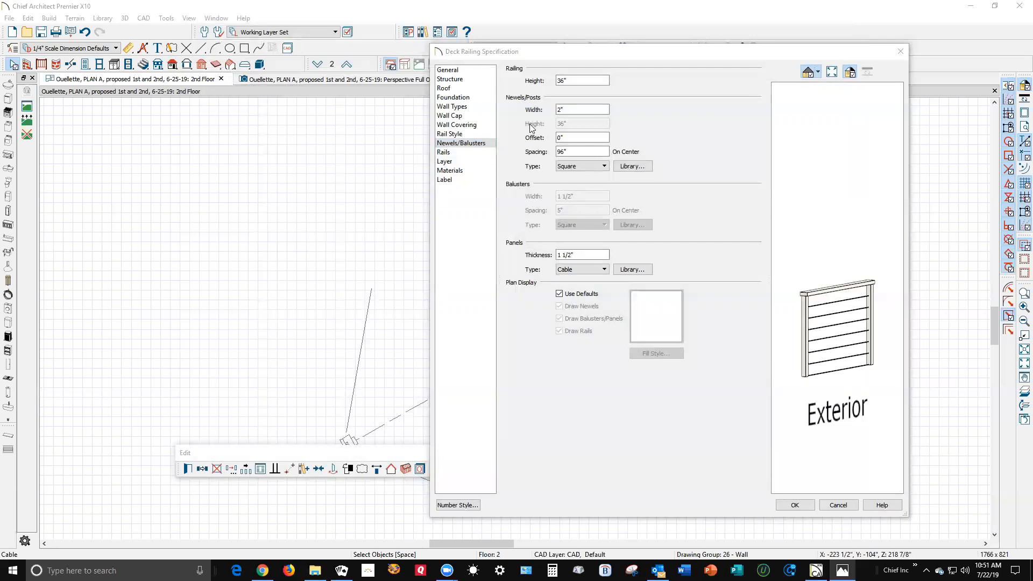
left_click(604, 166)
left_click(591, 186)
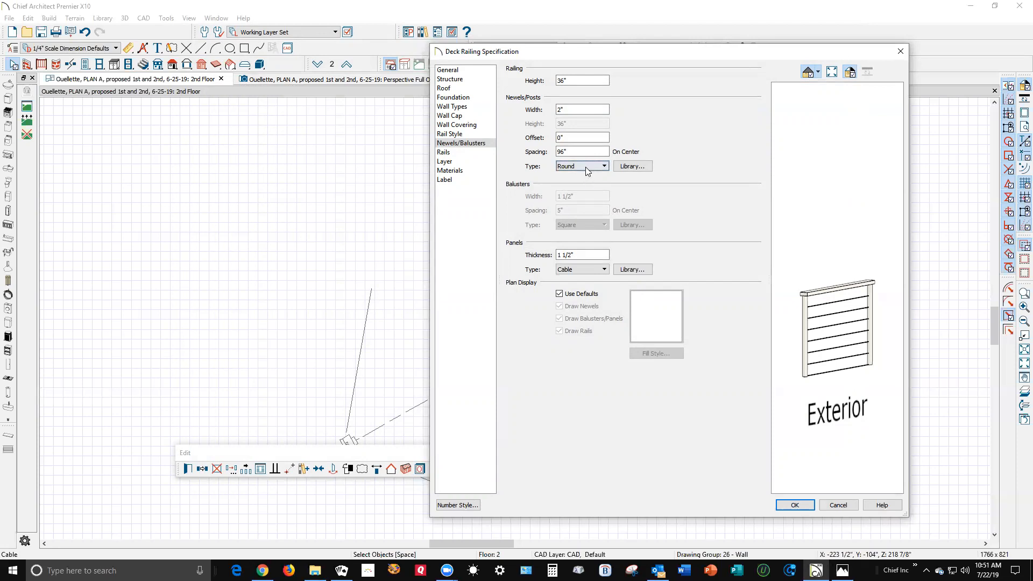
double_click(570, 109)
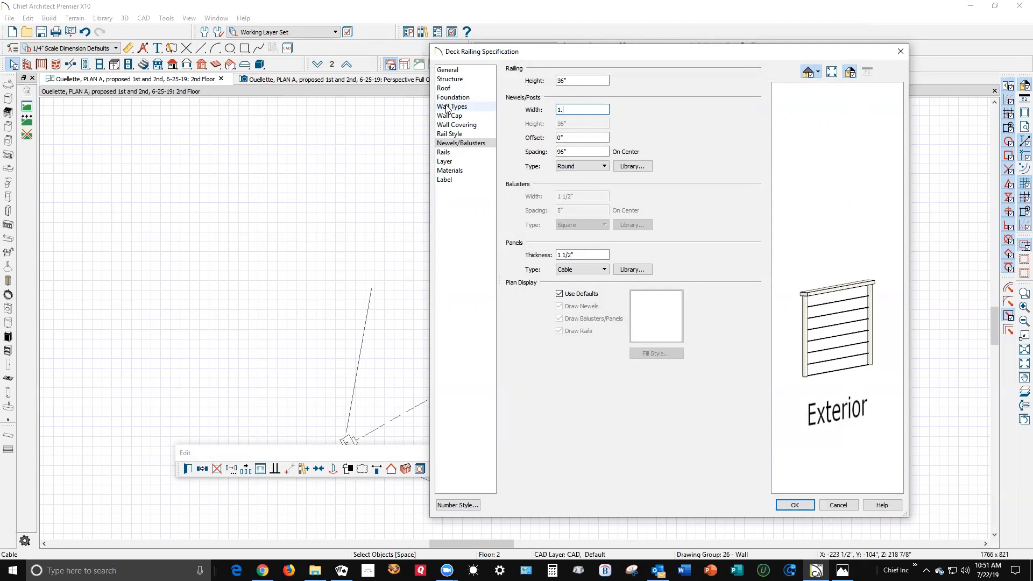
type("1.25")
- Replace the railing's top rail profile with Round Rail from the Handrails and Caps library
left_click(454, 156)
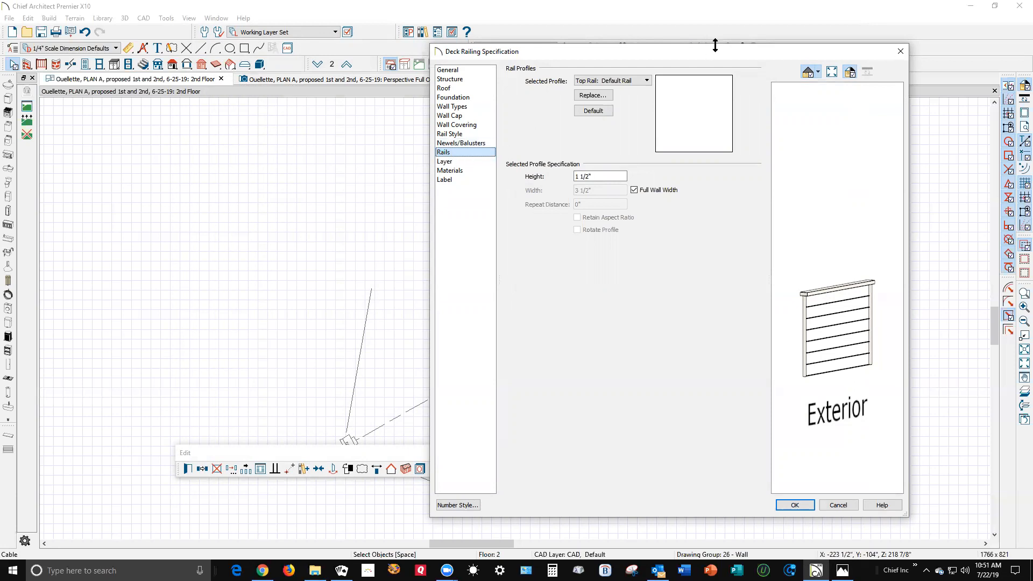
left_click(646, 81)
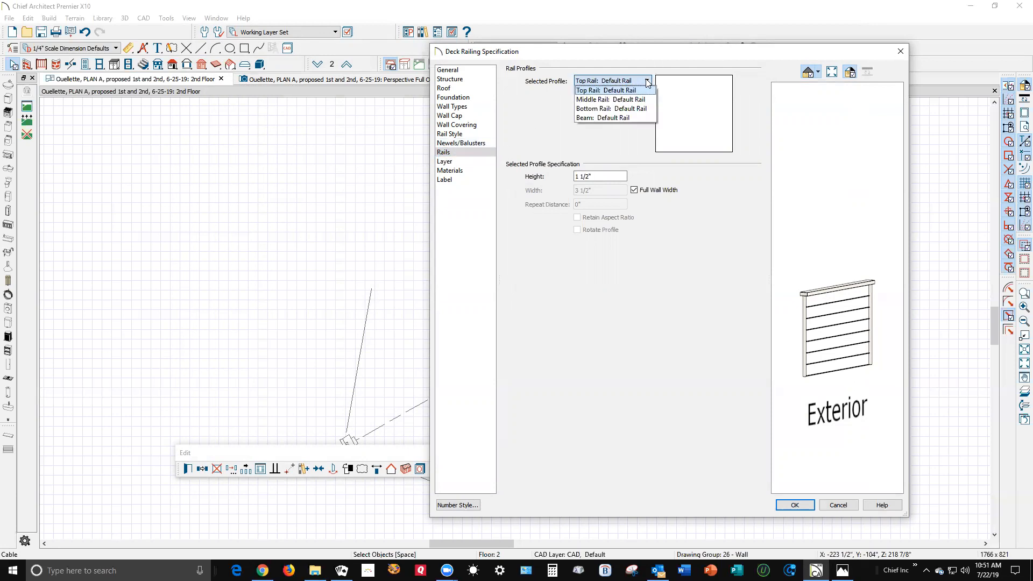
left_click(647, 81)
left_click(647, 81)
left_click(647, 80)
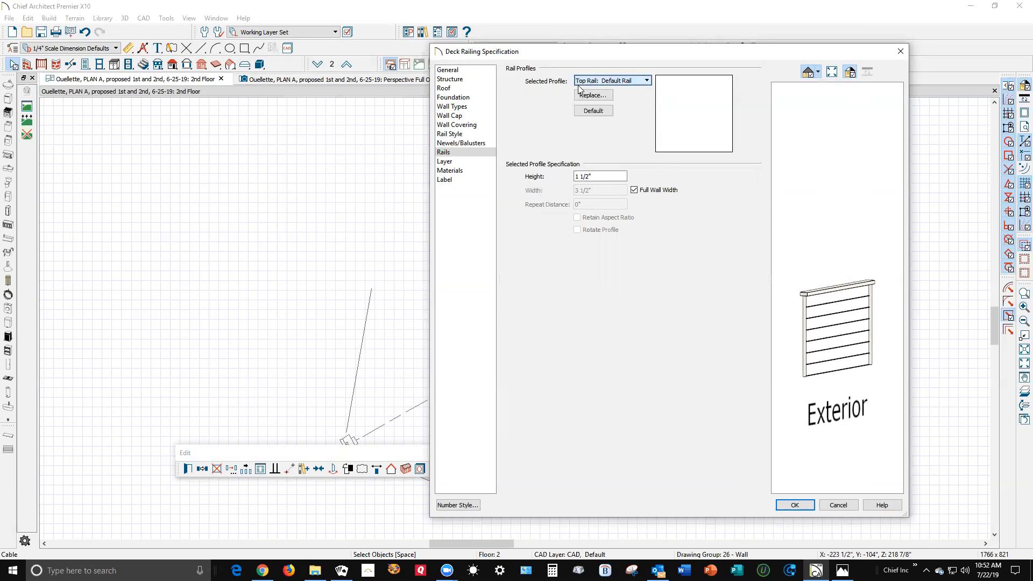
left_click(601, 99)
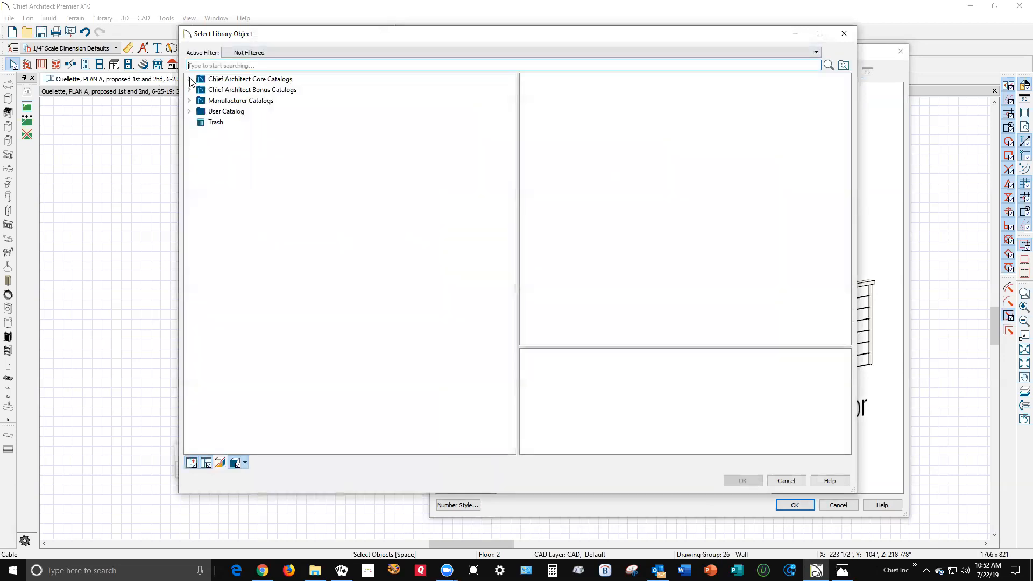
left_click(190, 79)
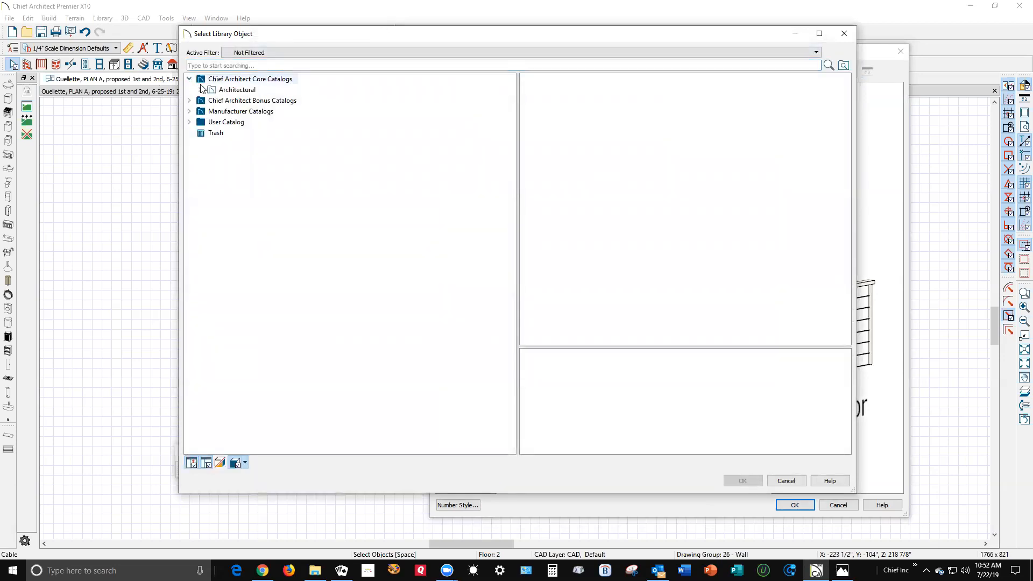
left_click(200, 89)
left_click(211, 101)
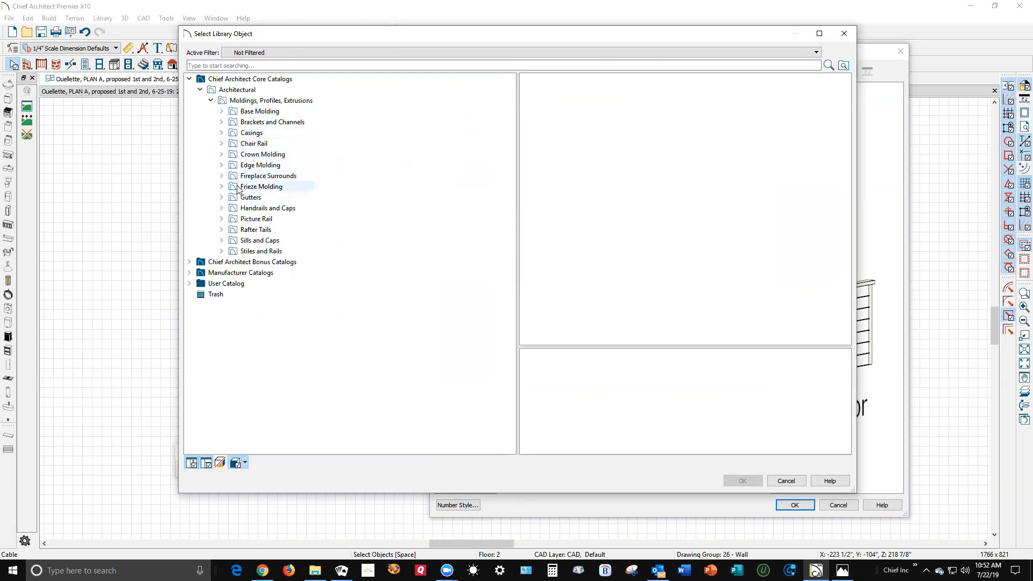
left_click(237, 212)
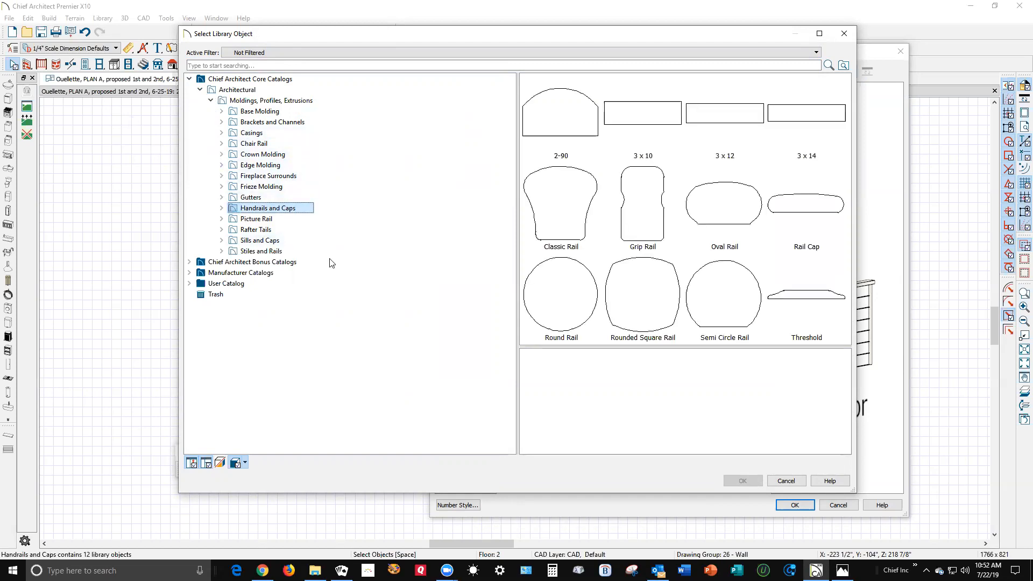
left_click(578, 313)
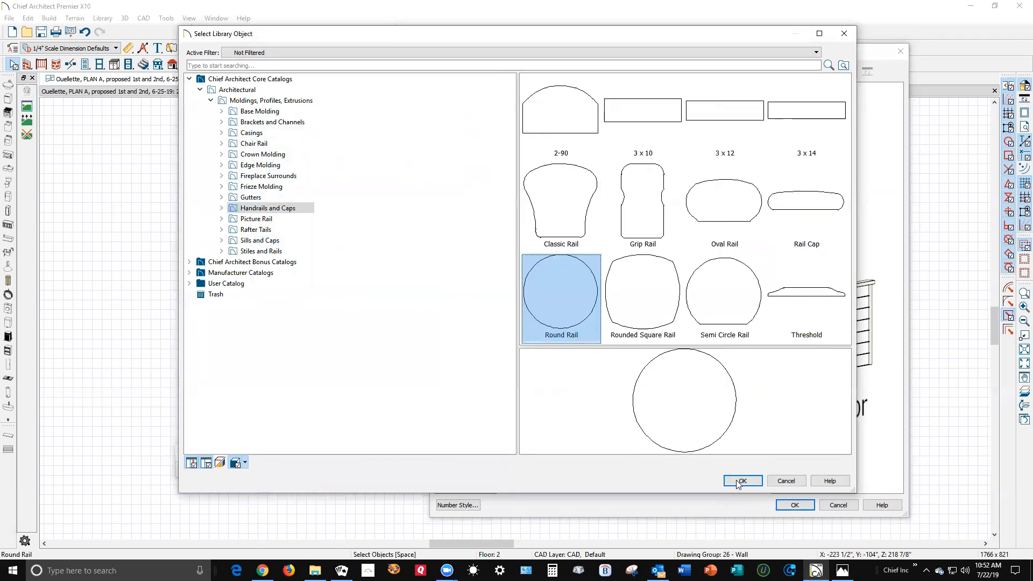
left_click(741, 480)
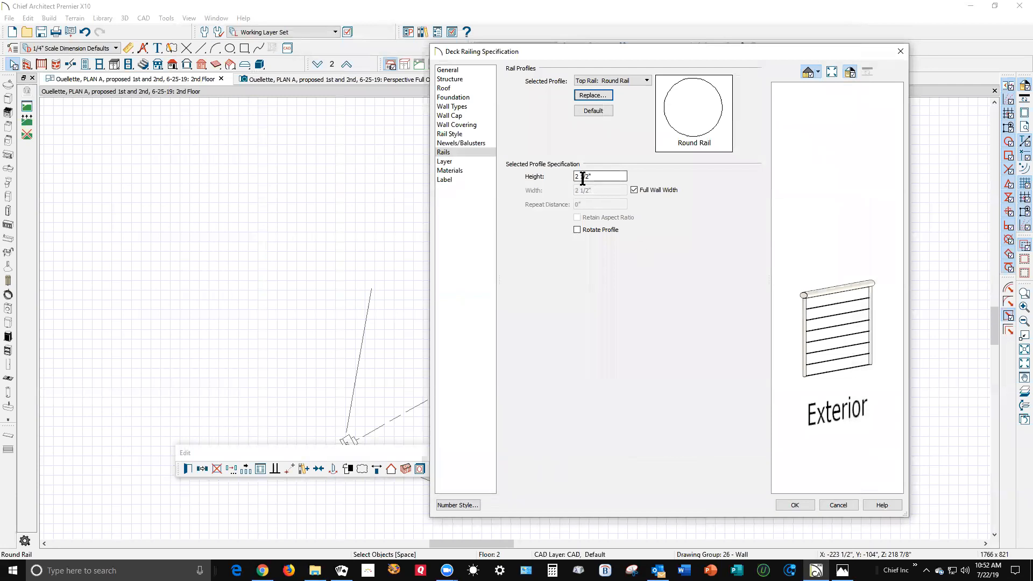
- Set the round top rail's height to 1.25" and inspect its end in the preview
left_click_drag(583, 176, 552, 170)
type("1.25")
key("Tab")
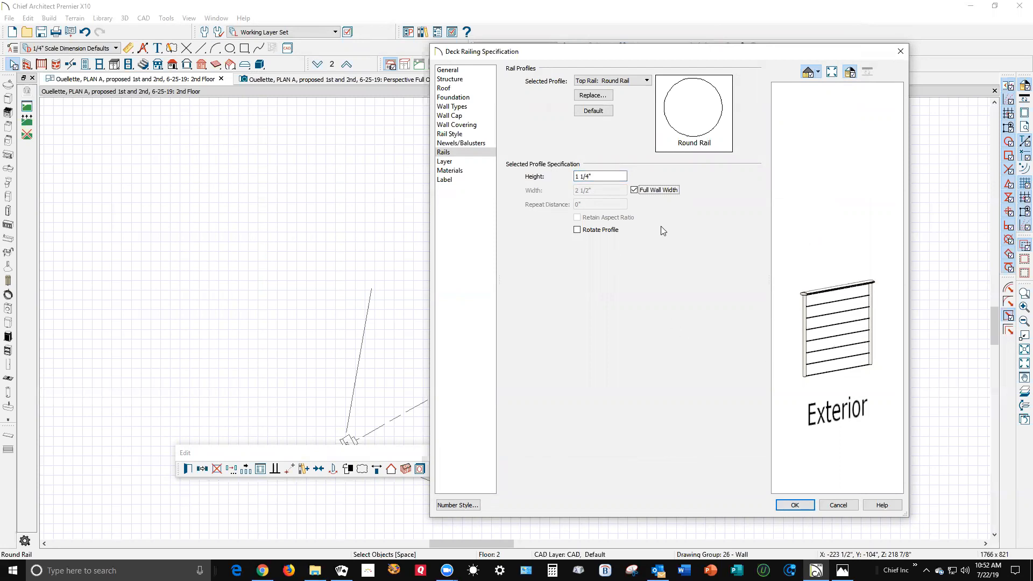
left_click(806, 295)
scroll(807, 299, "up", 5)
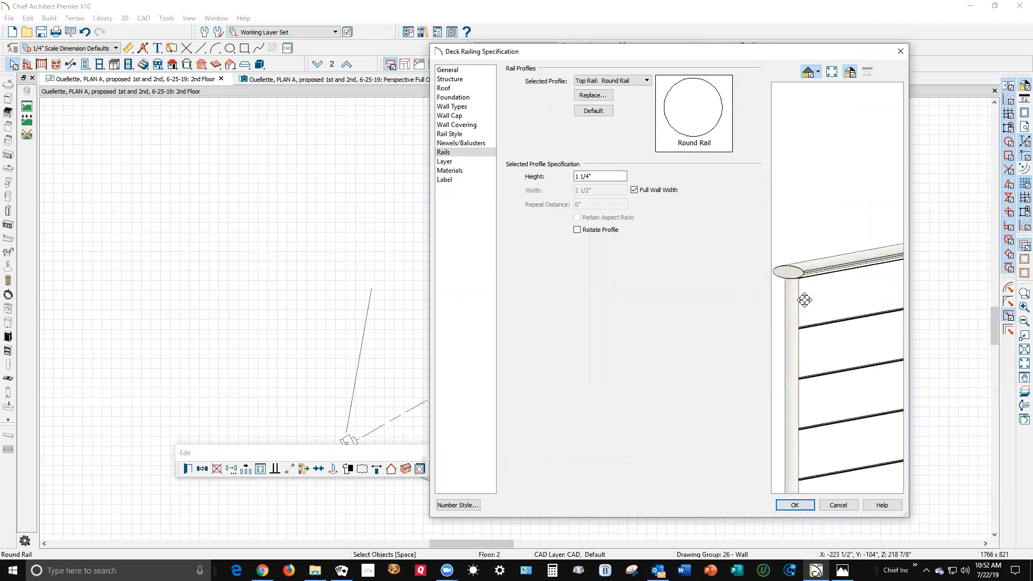
scroll(804, 299, "up", 2)
scroll(804, 300, "down", 3)
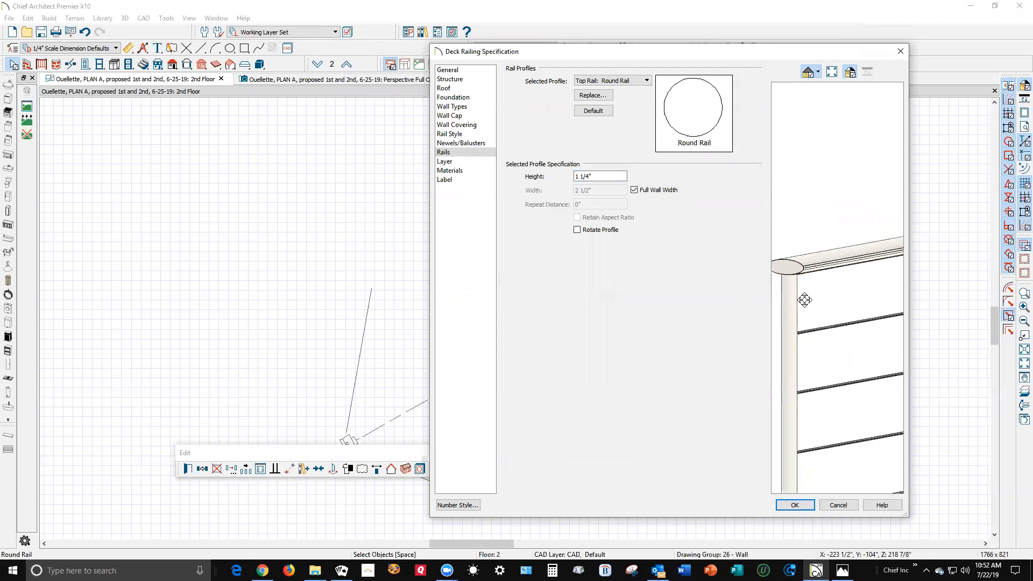
- Turn off Full Wall Width for the top rail and set its width to 1 1/4"
left_click(634, 190)
left_click_drag(625, 190, 575, 191)
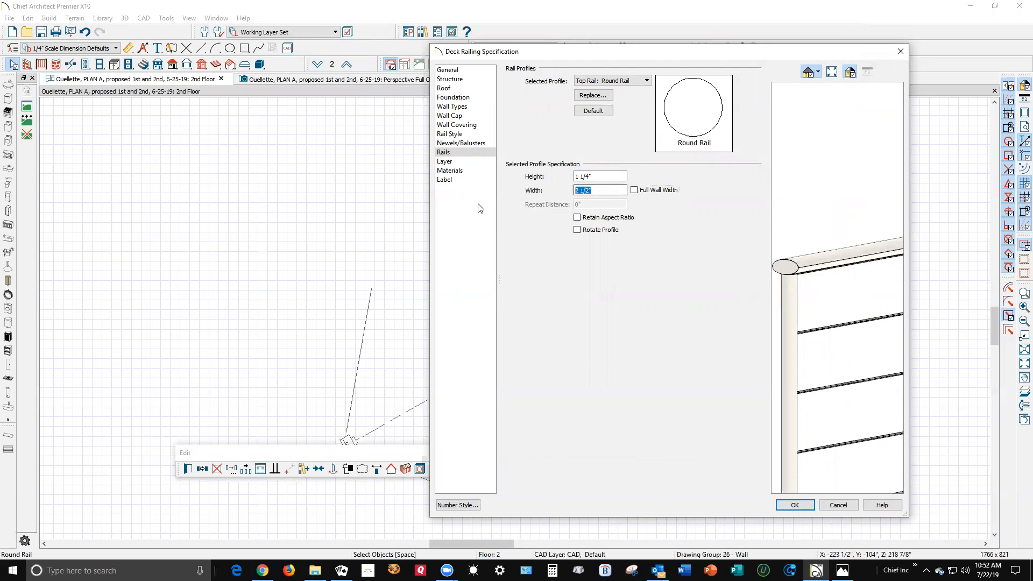
type("1")
key("Tab")
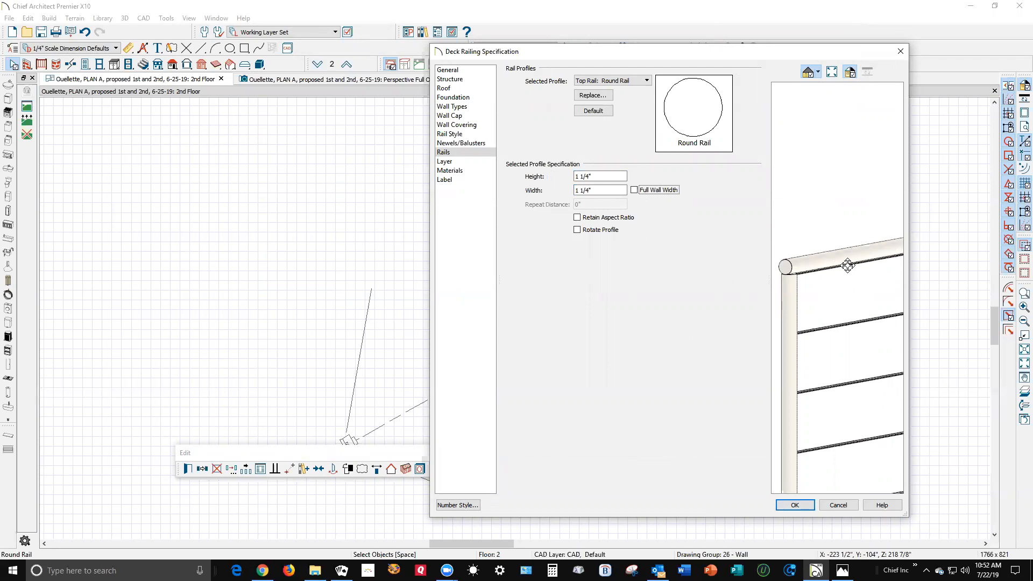
scroll(835, 266, "down", 5)
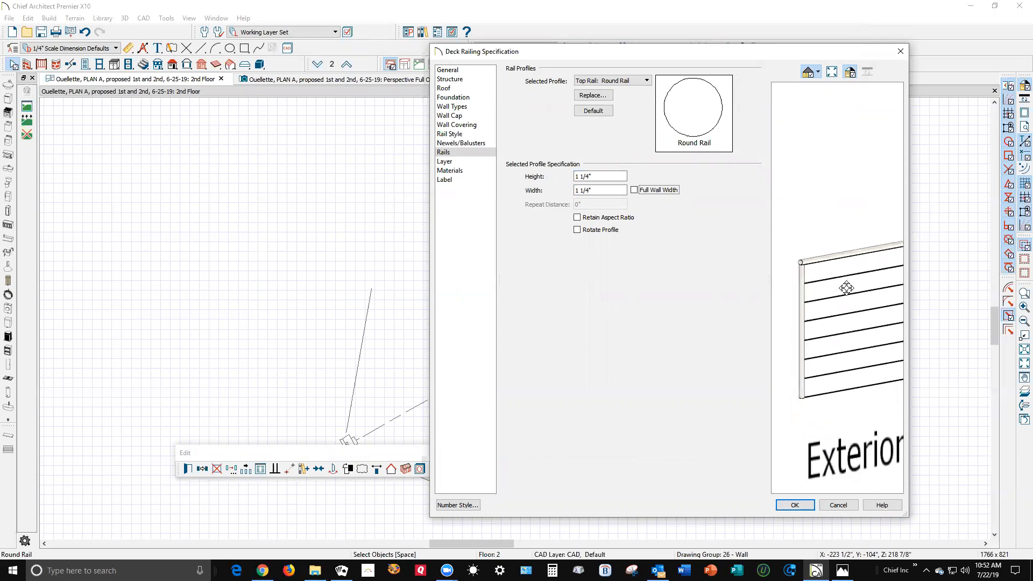
- Change the railing's newel arrangement to Rail to Post and check the post and rail joint in the preview
left_click(468, 135)
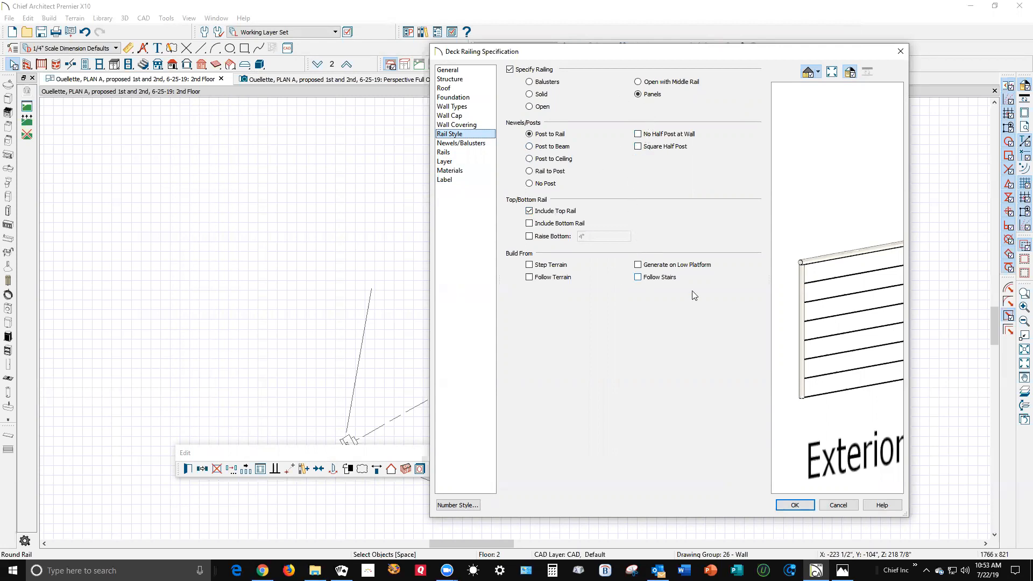
left_click(534, 173)
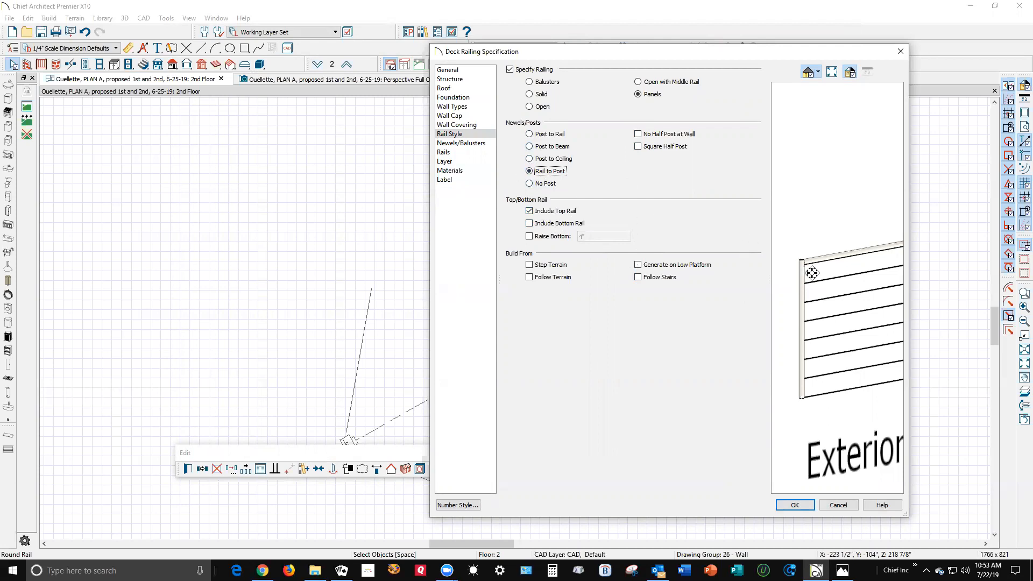
scroll(811, 273, "up", 5)
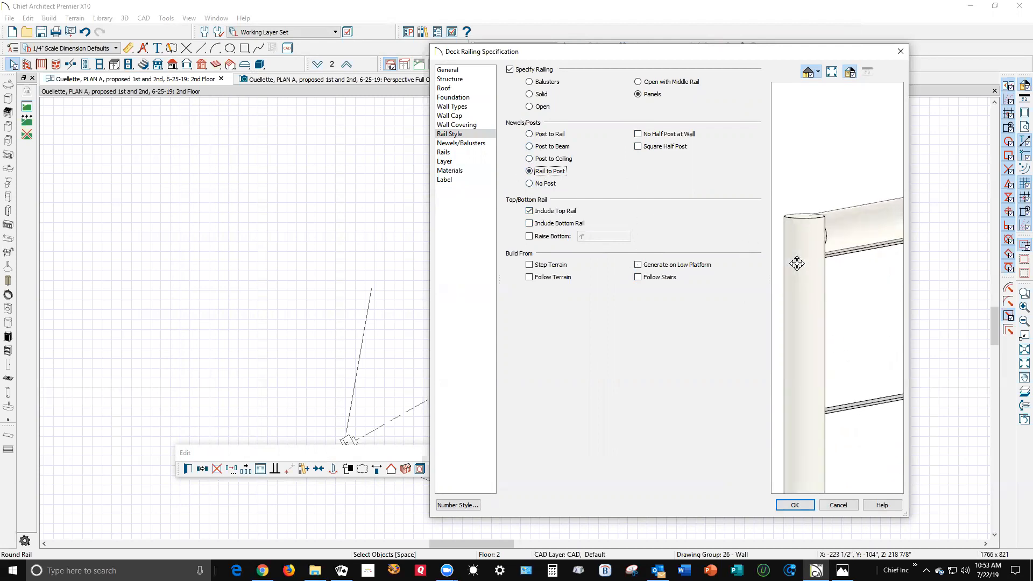
scroll(781, 235, "down", 5)
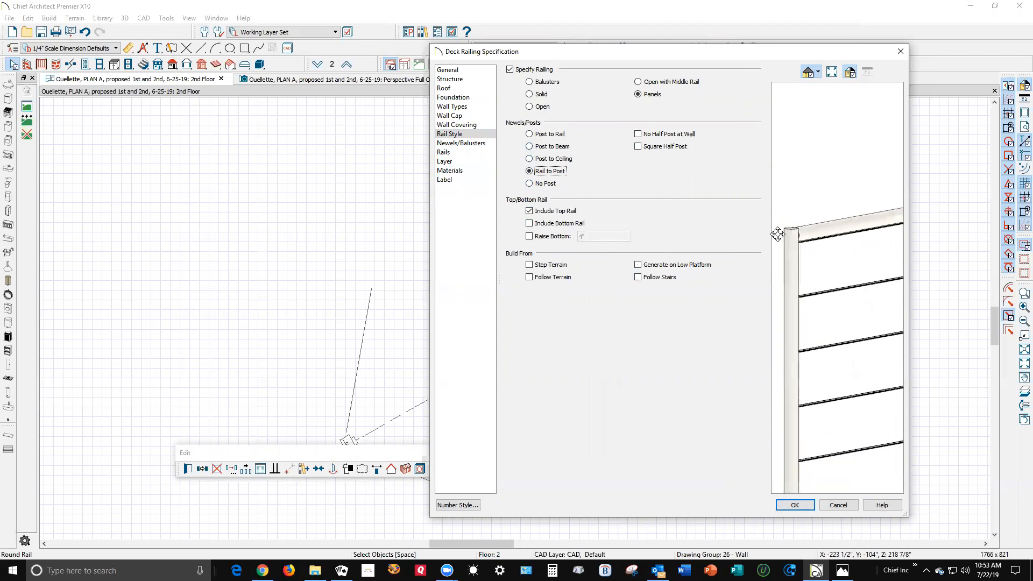
scroll(778, 235, "down", 3)
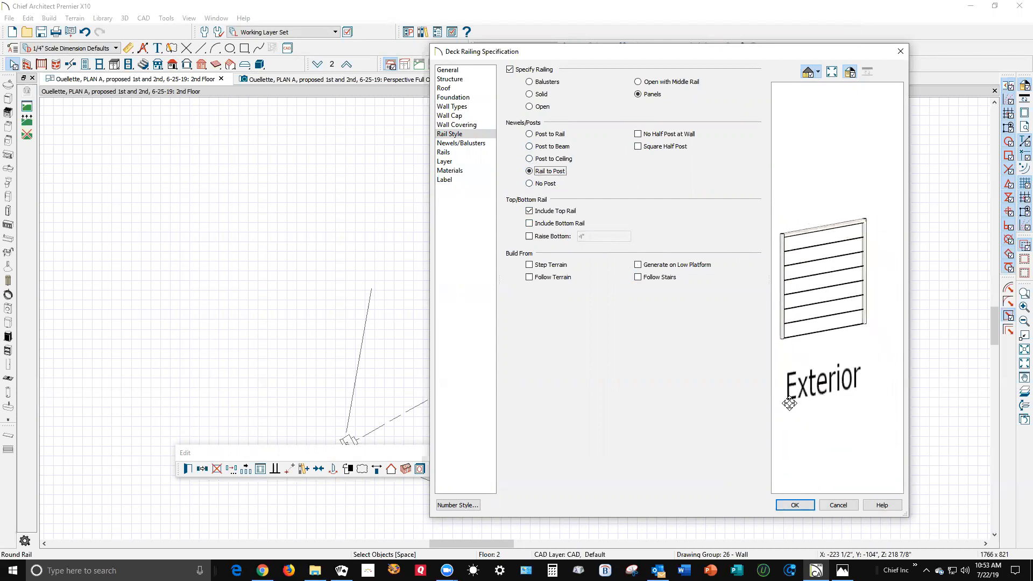
left_click(797, 501)
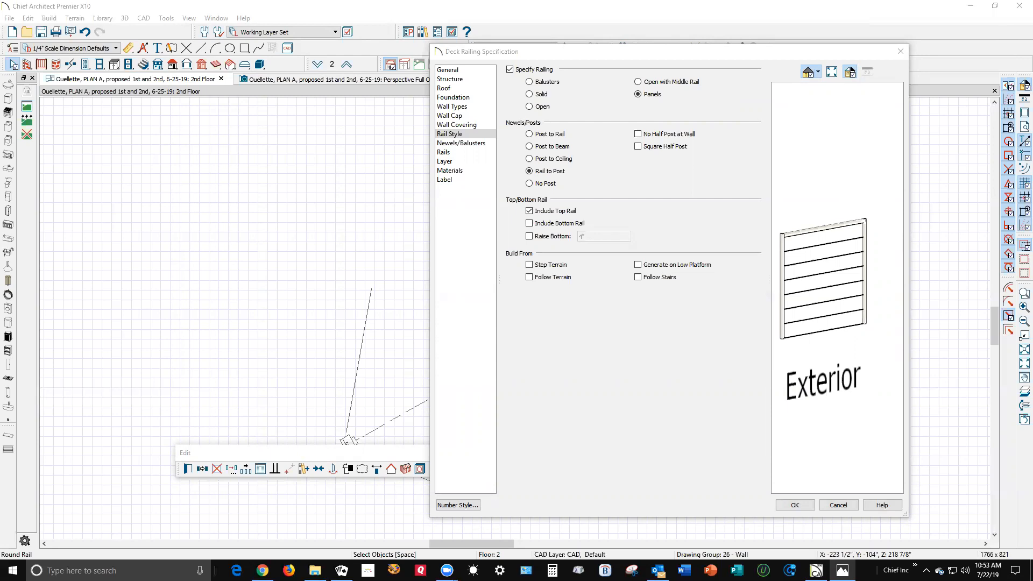
- Assign the plan material Stainless Steel Brushed to the deck railing's newels
left_click(458, 145)
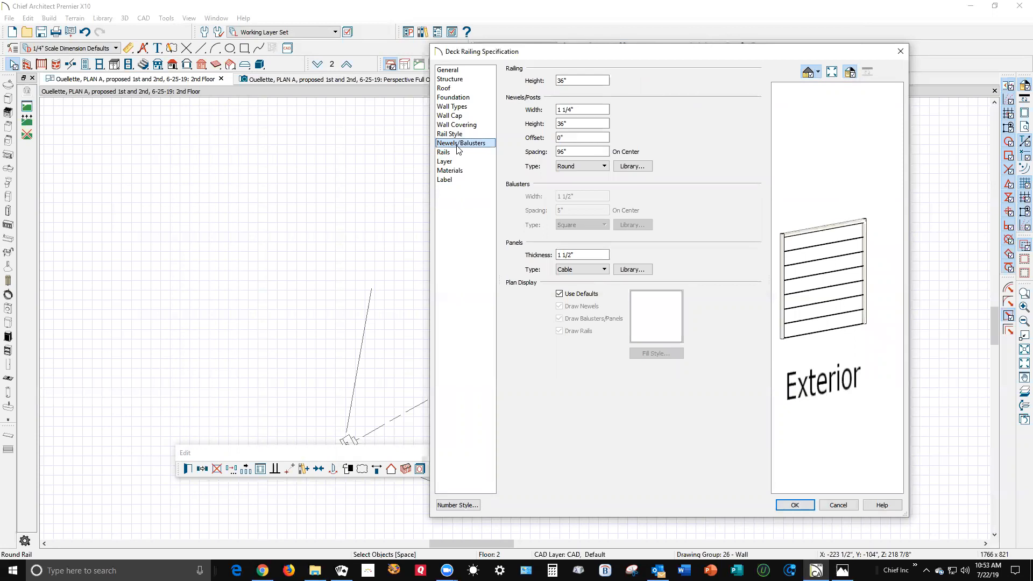
left_click(453, 171)
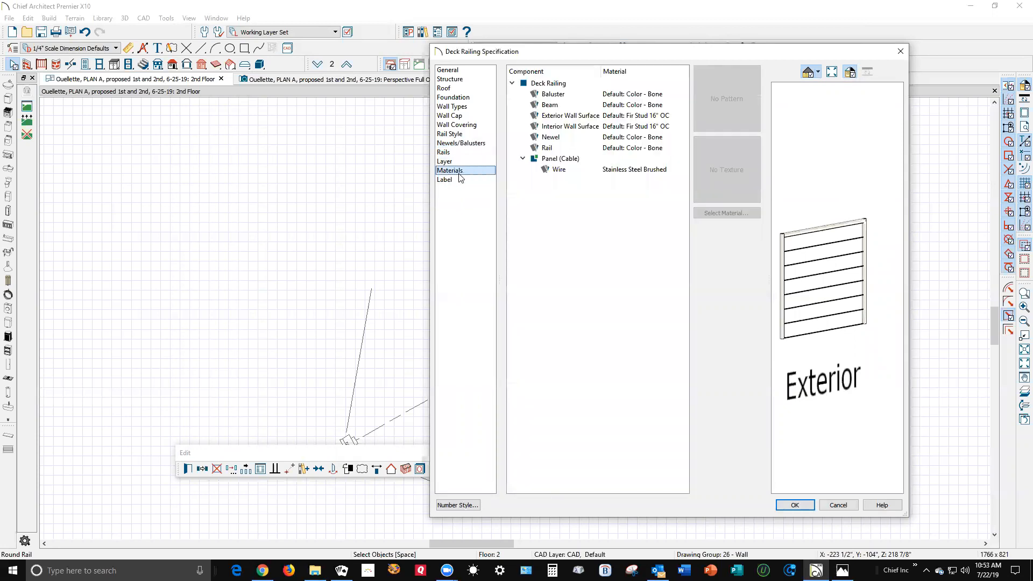
left_click(551, 175)
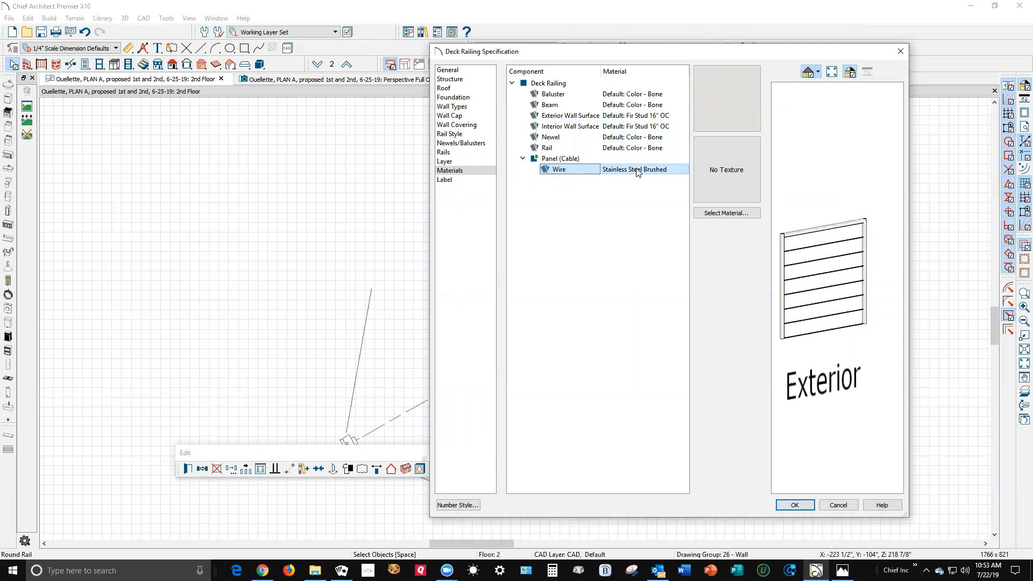
left_click(624, 139)
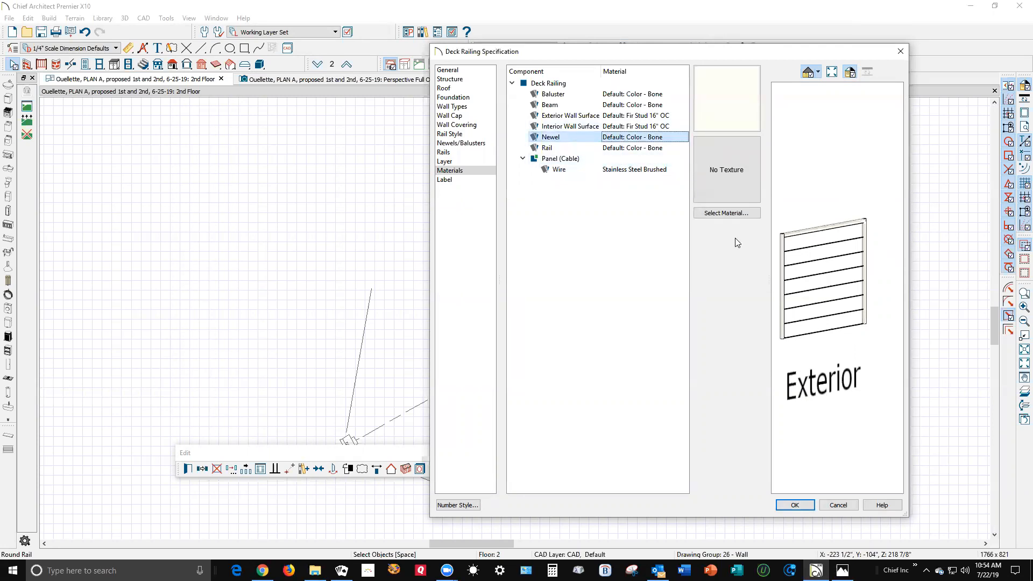
left_click(728, 213)
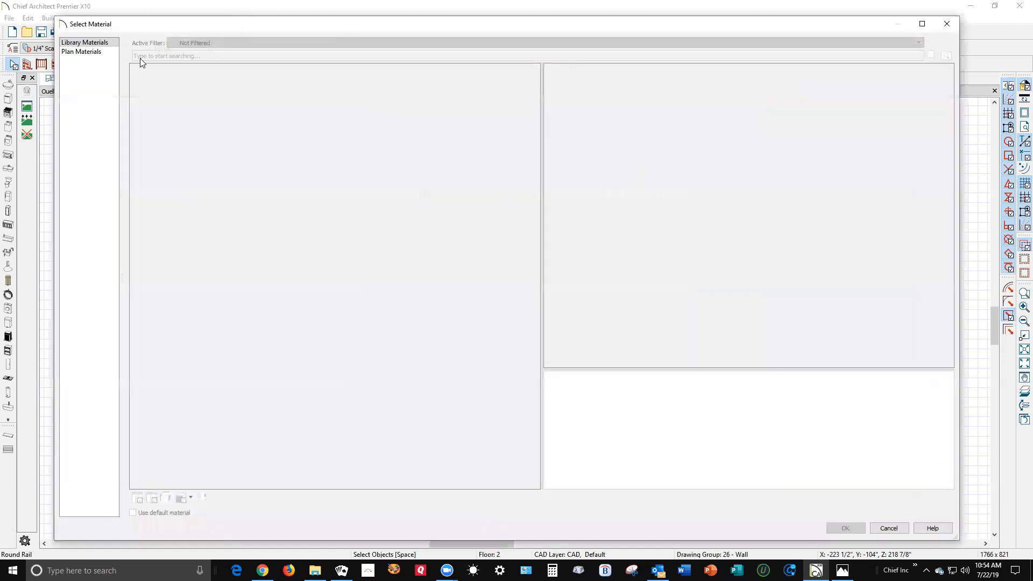
left_click(86, 51)
scroll(191, 356, "down", 1)
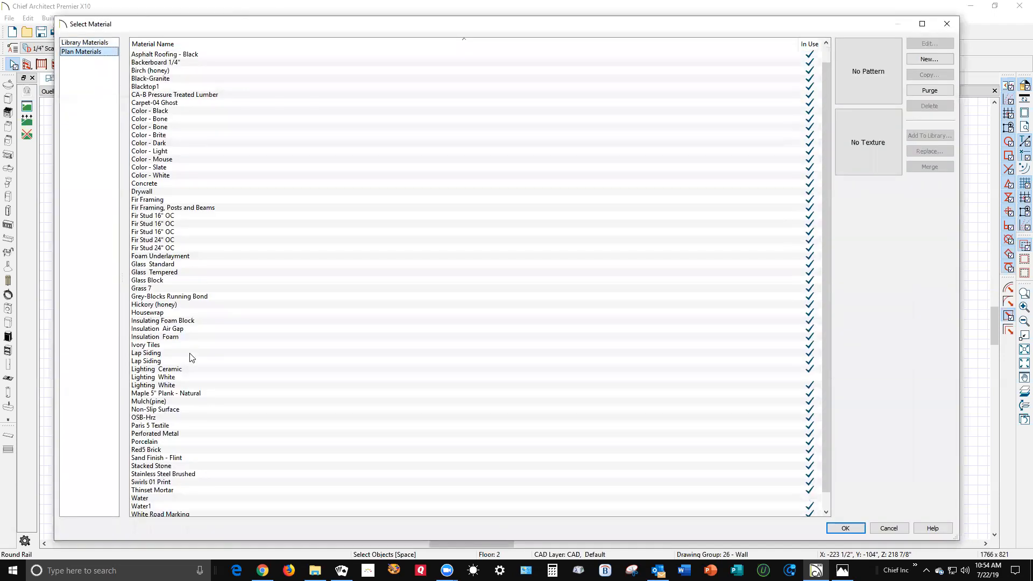
double_click(186, 474)
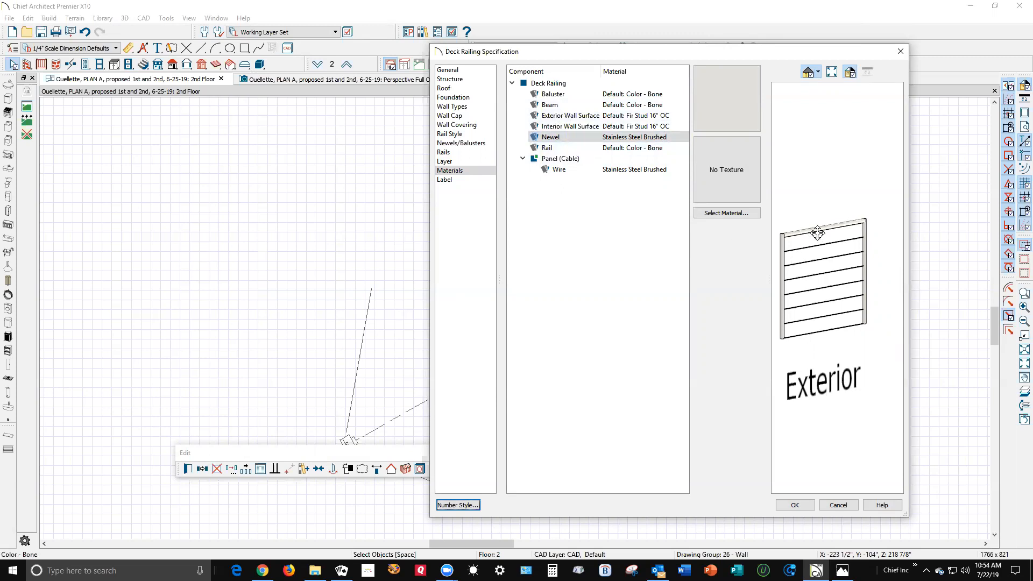
- Assign Stainless Steel Brushed to the railing's Rail component, apply the railing specification and deselect the railings
left_click(648, 149)
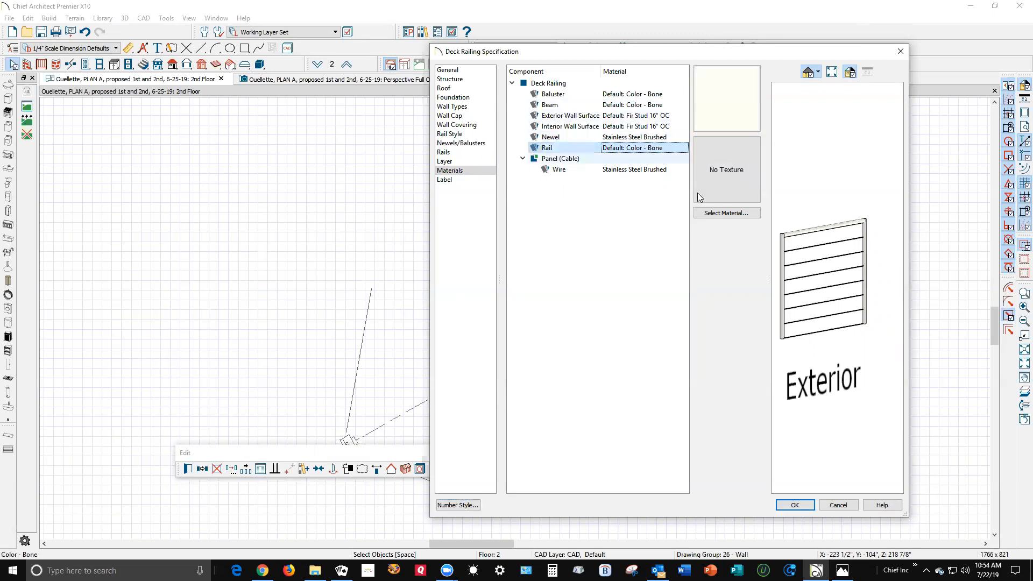
left_click(724, 215)
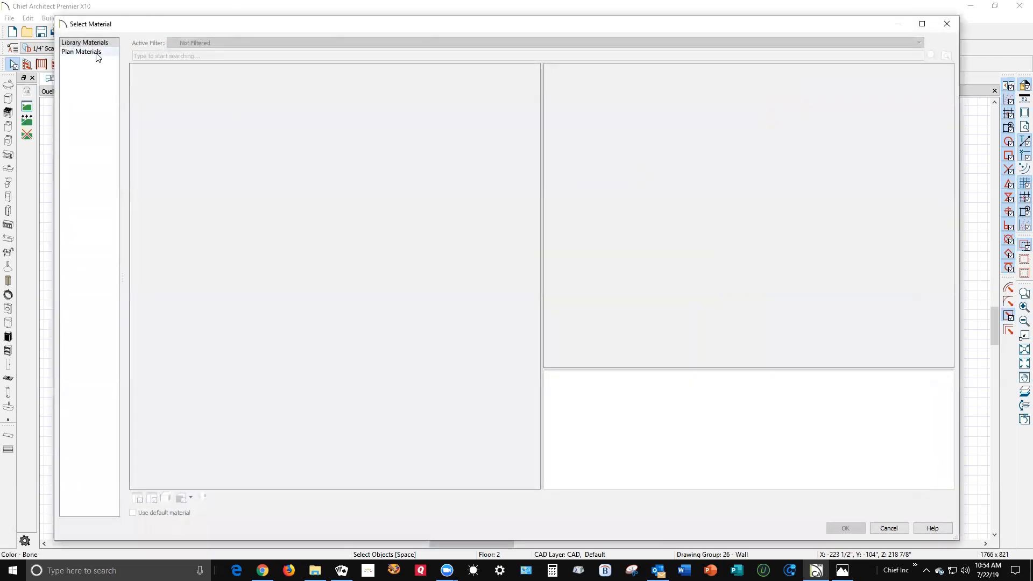
left_click(98, 54)
scroll(158, 336, "down", 2)
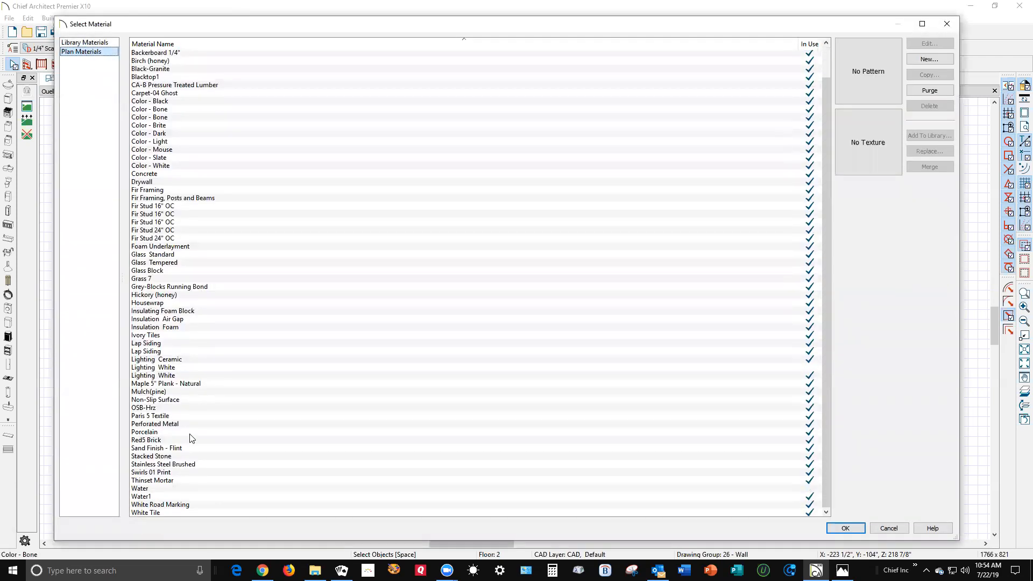
left_click(191, 466)
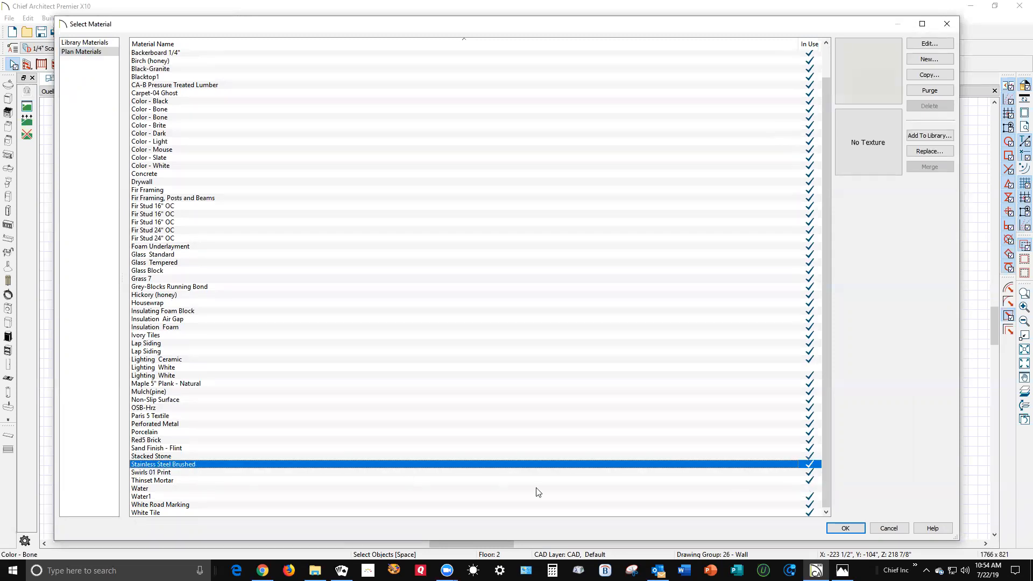
left_click(845, 528)
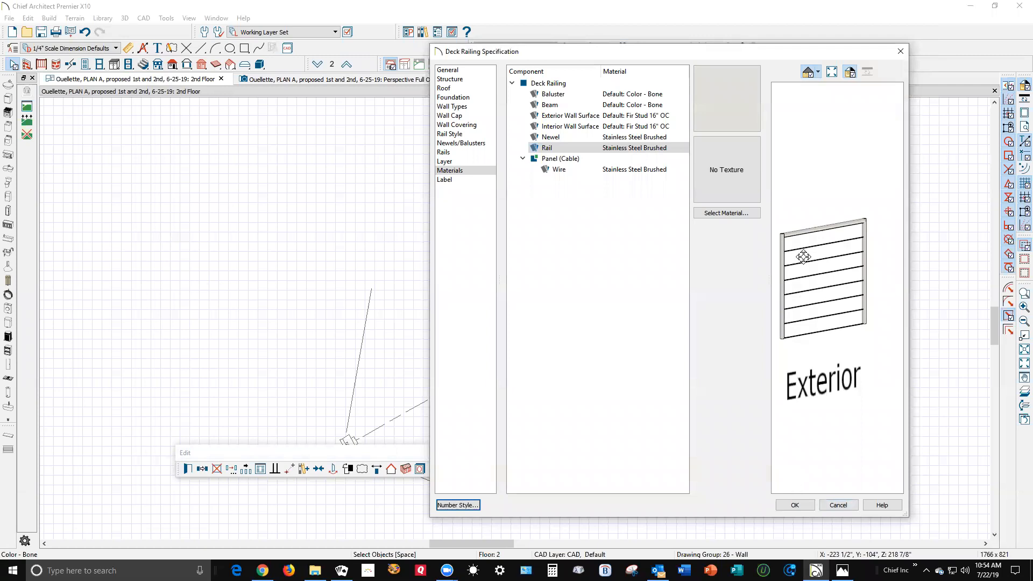
left_click(800, 504)
scroll(744, 315, "down", 2)
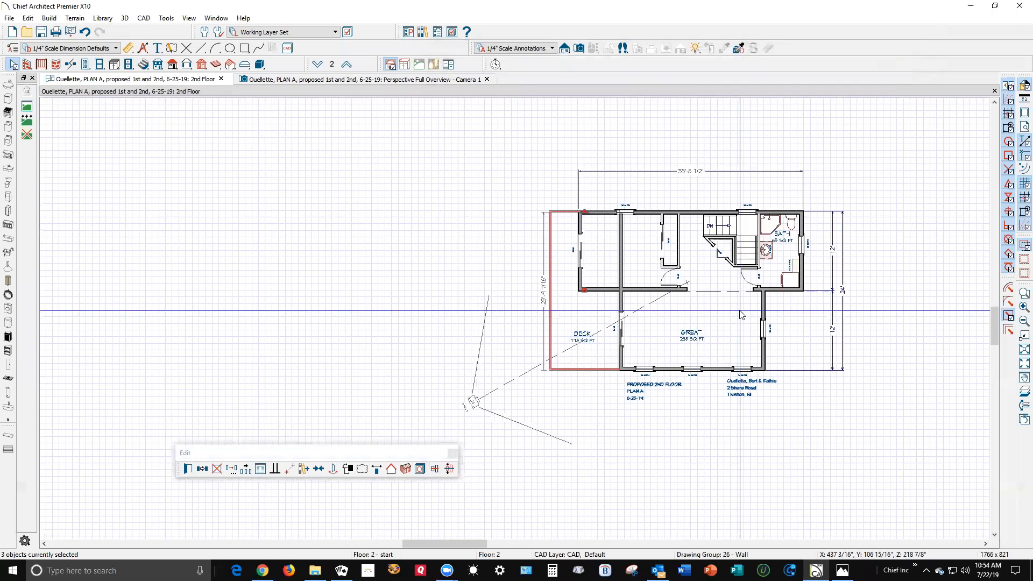
key("Escape")
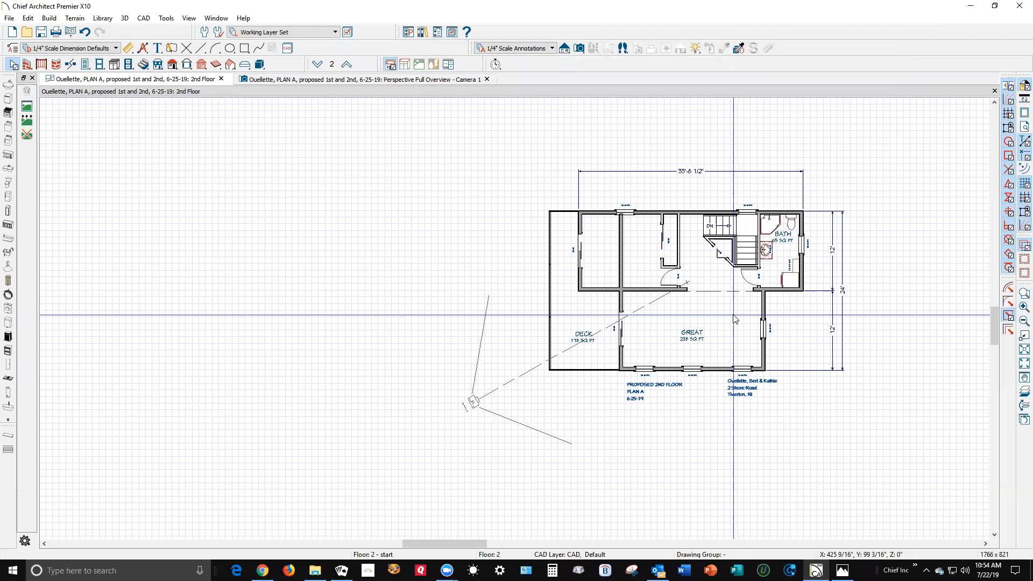
- Inspect the balcony railings in the perspective overview and look over the second- and first-floor plans
key("ctrl+Tab")
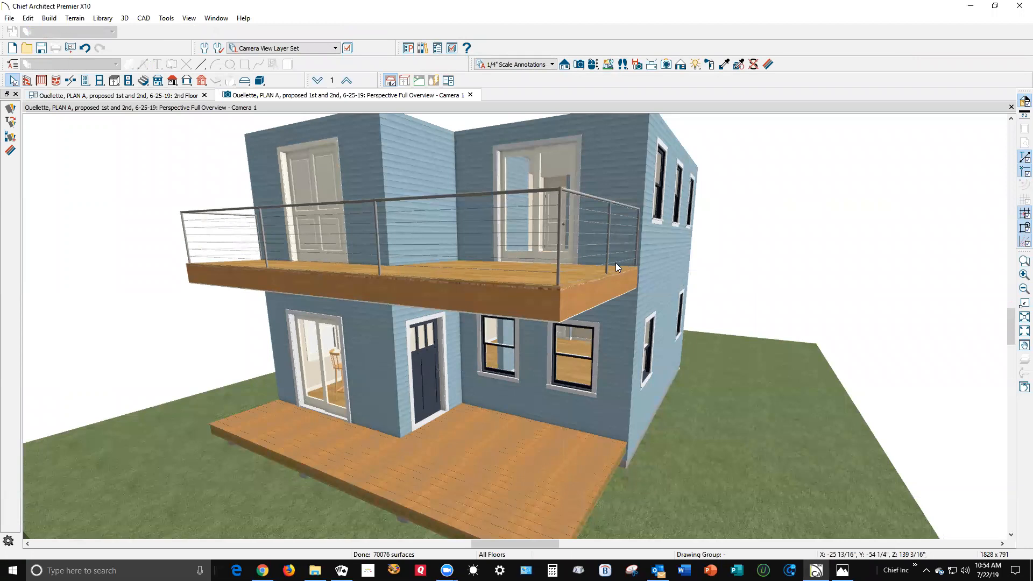
key("ctrl+Tab")
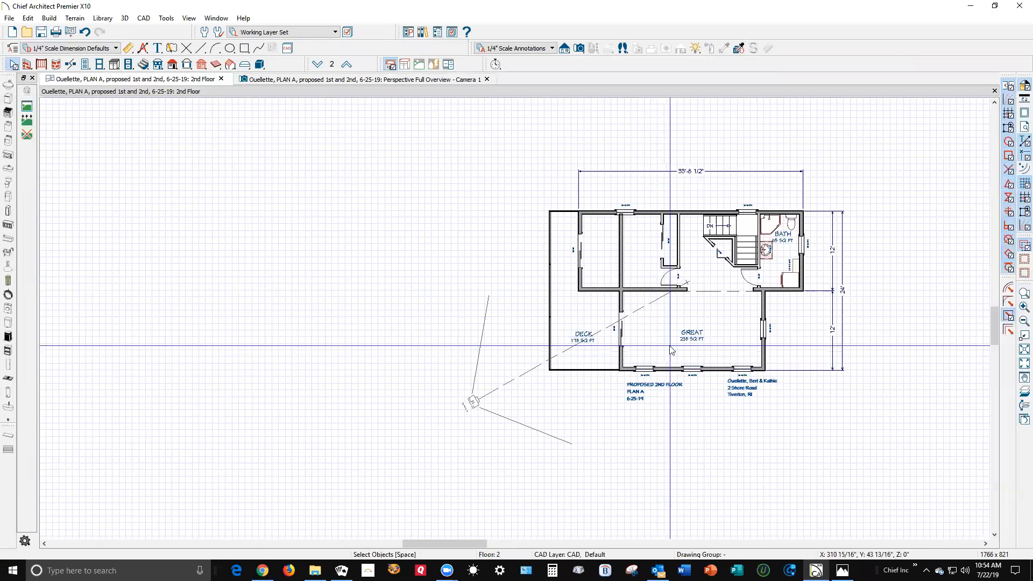
scroll(704, 262, "up", 3)
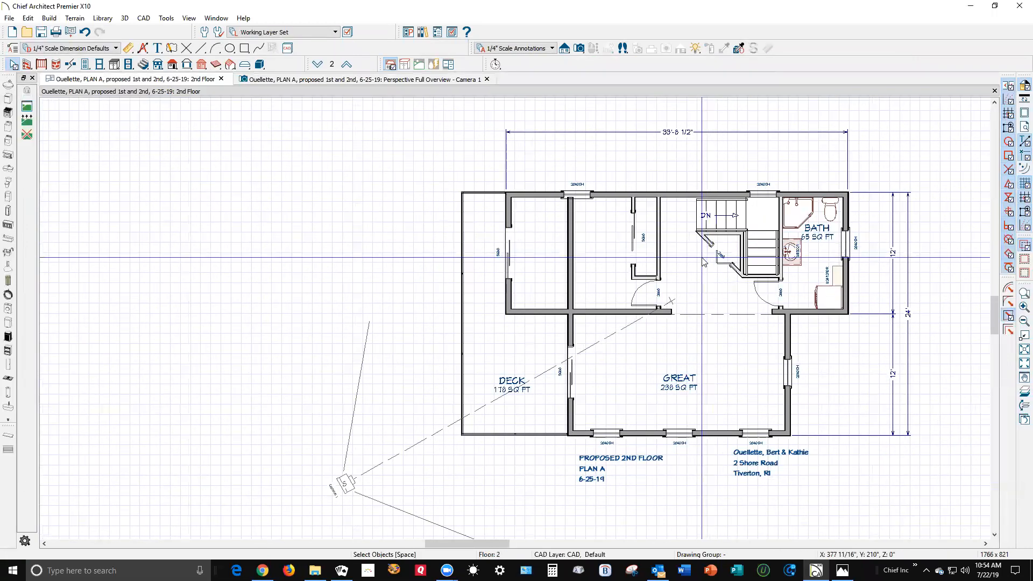
scroll(708, 242, "down", 2)
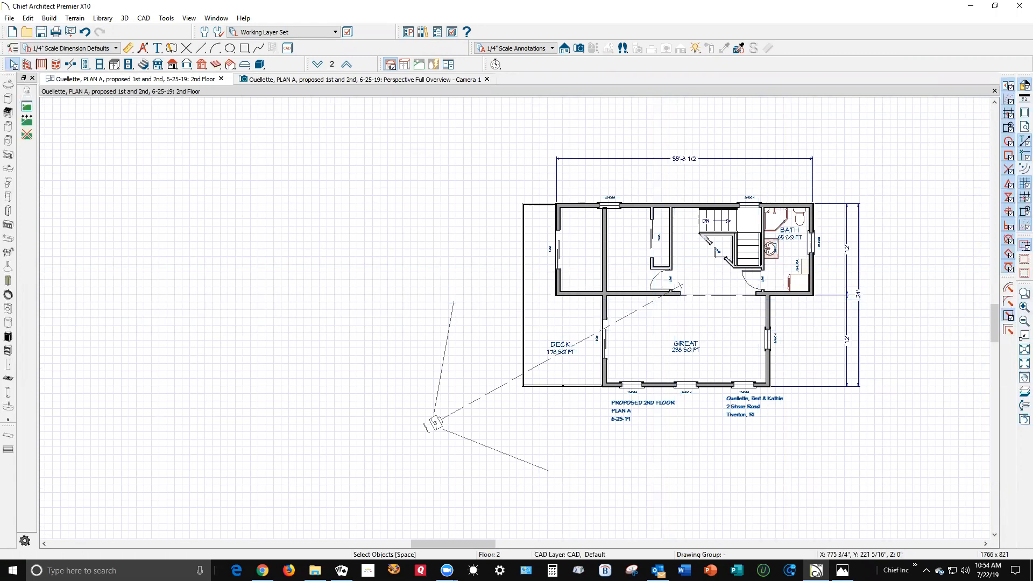
key("alt+Tab")
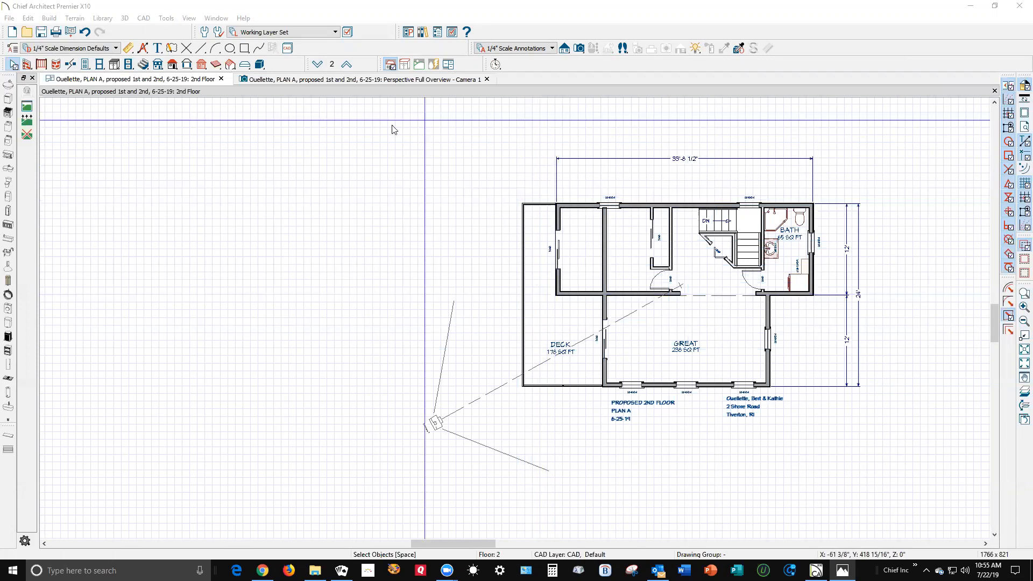
left_click(318, 65)
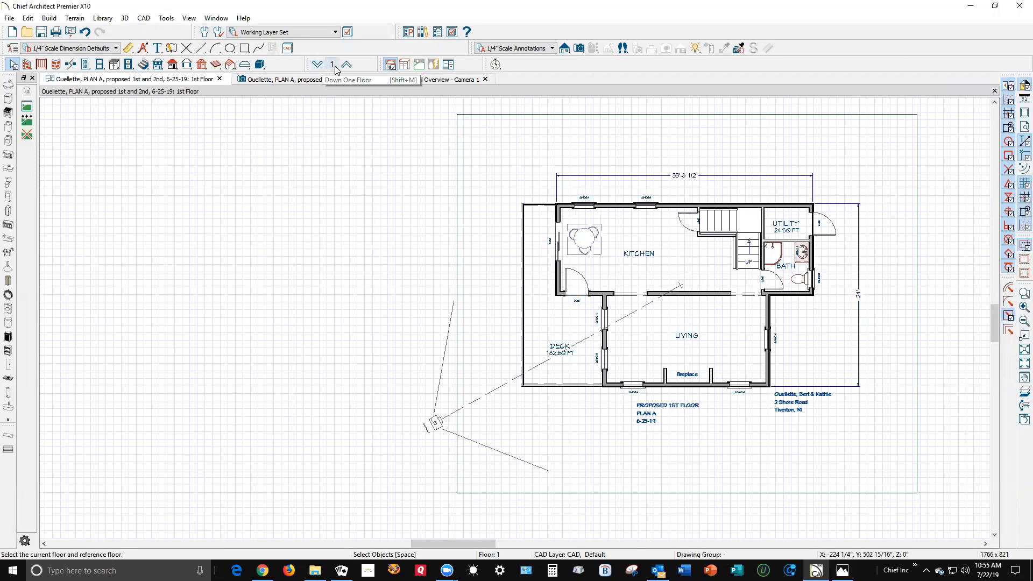
left_click(346, 65)
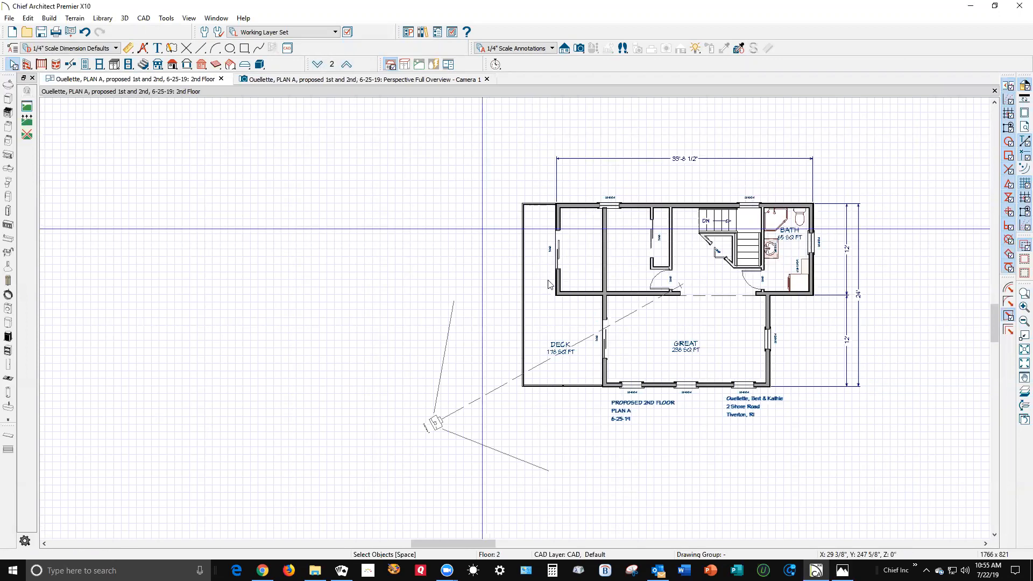
- Set the deck-side and bath-side end walls of the second floor's upper wing to Full Gable Wall
scroll(595, 294, "up", 1)
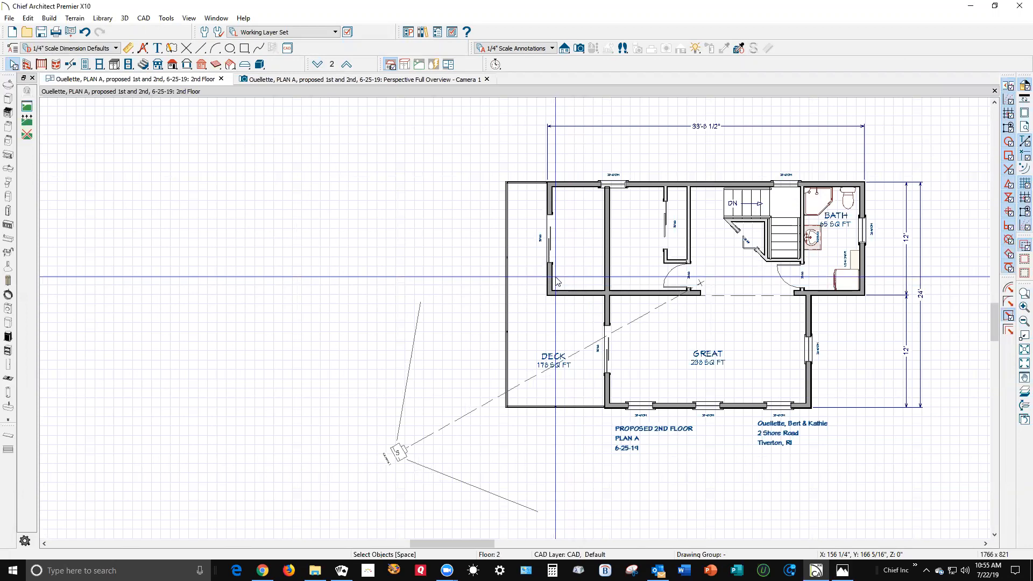
left_click(556, 283)
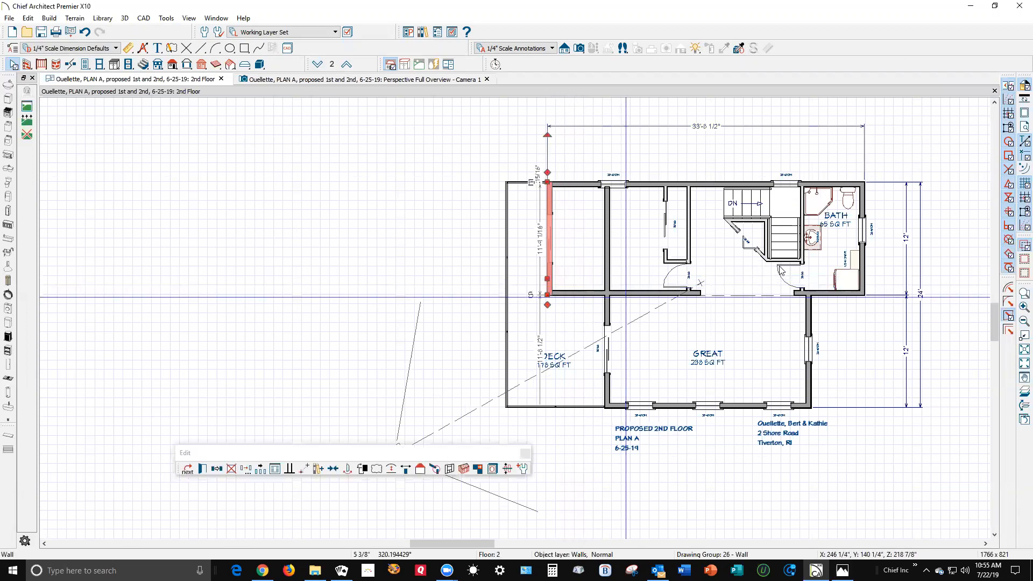
left_click(866, 262)
left_click(866, 262, "shift")
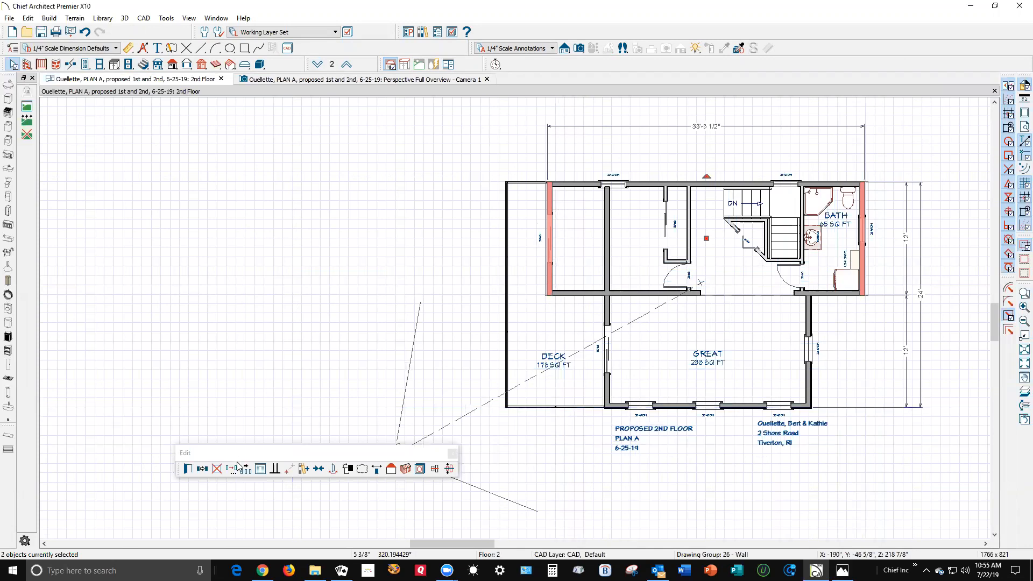
left_click(187, 469)
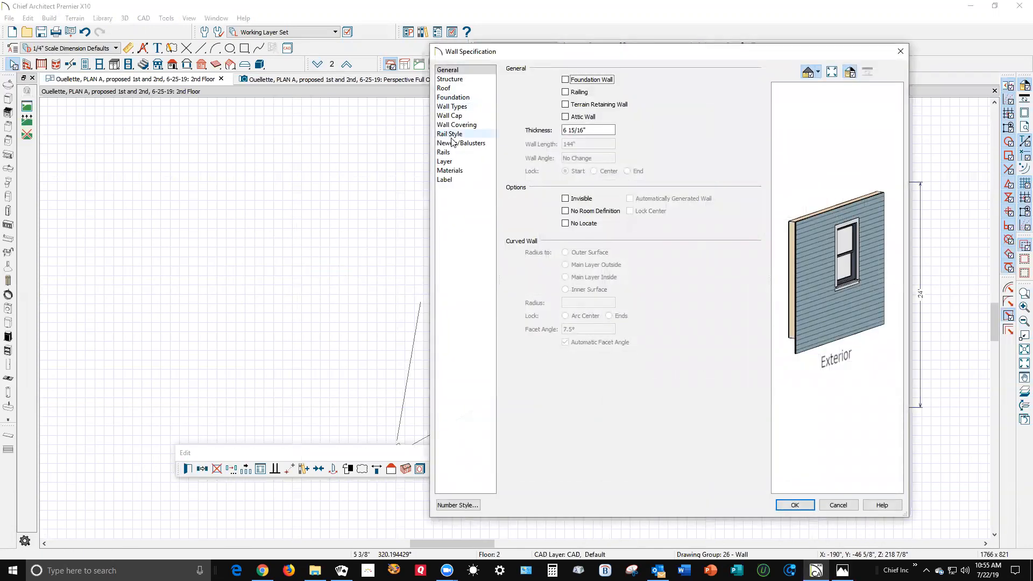
left_click(466, 88)
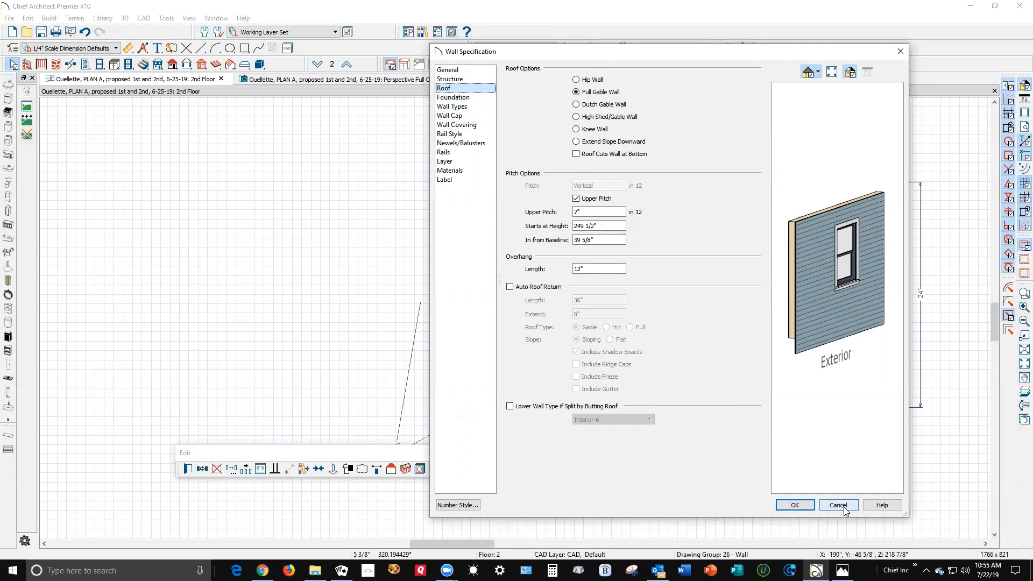
left_click(792, 505)
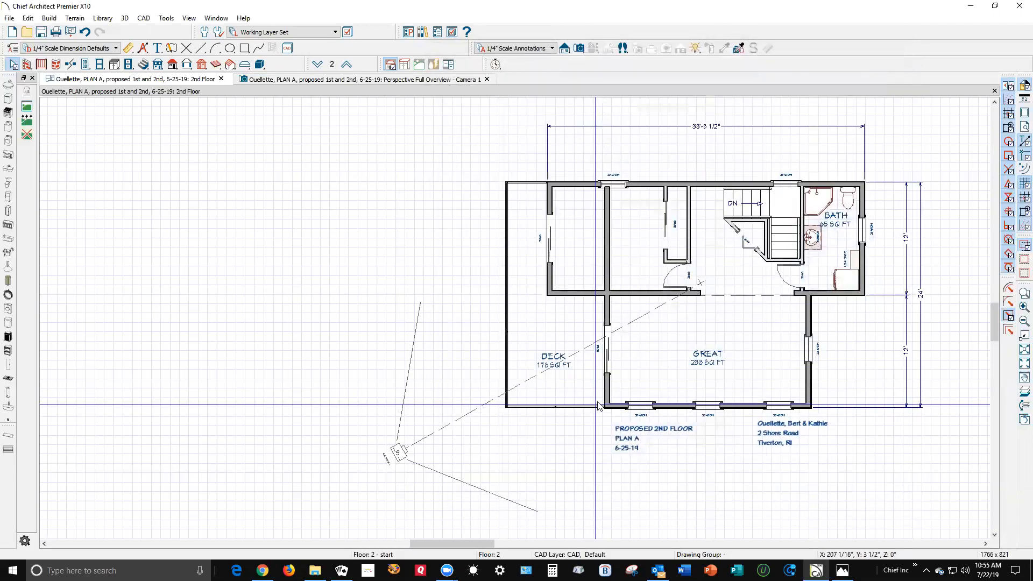
- Set the Great room's deck-side wall and its opposite exterior wall to Full Gable Wall
left_click(606, 400)
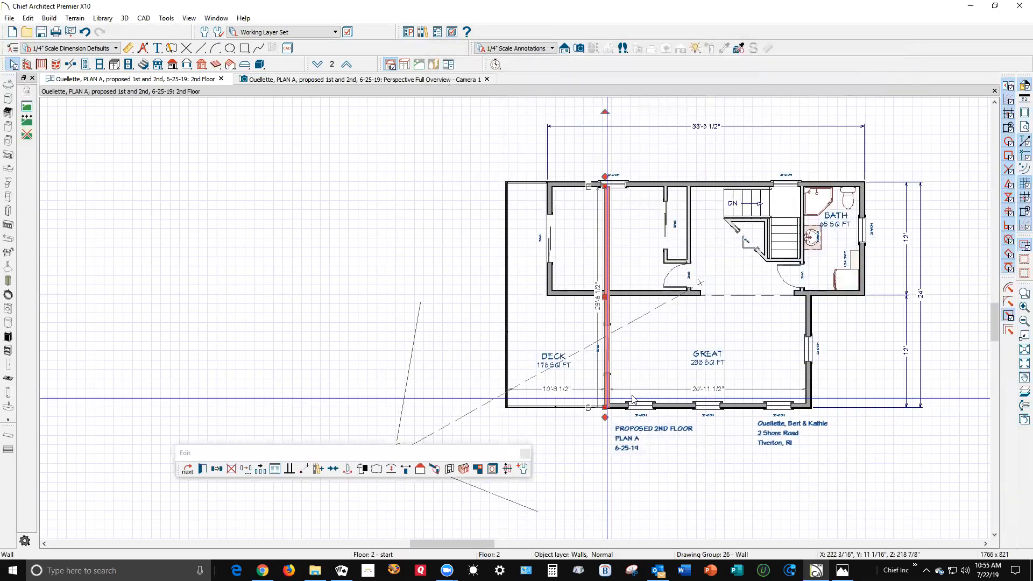
left_click(809, 392, "shift")
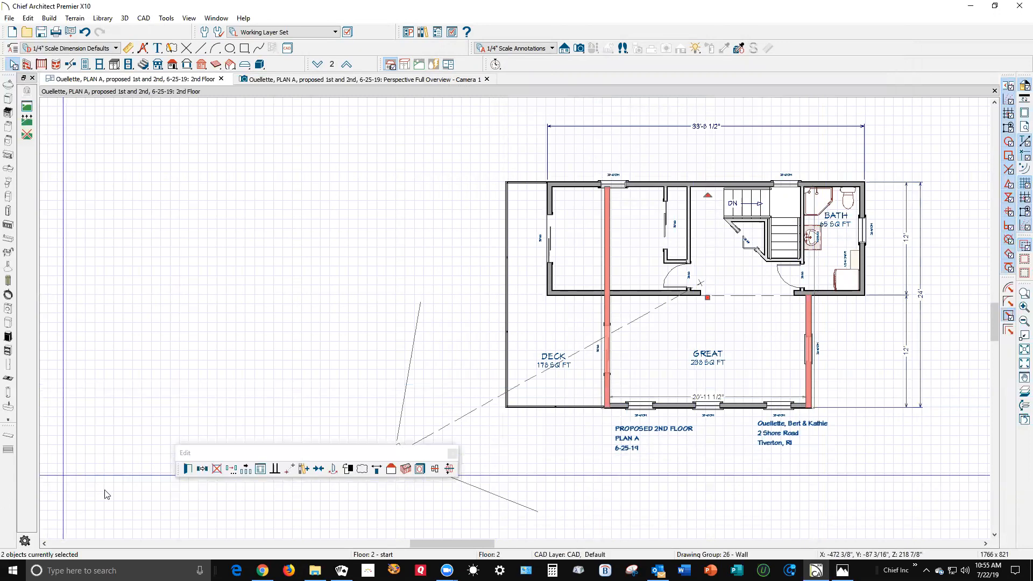
left_click(188, 469)
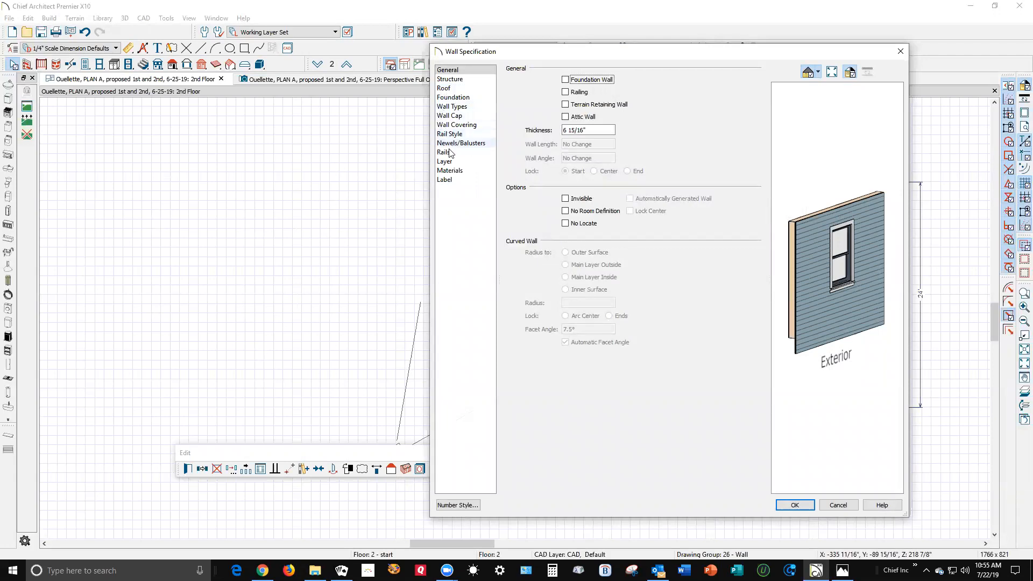
left_click(444, 88)
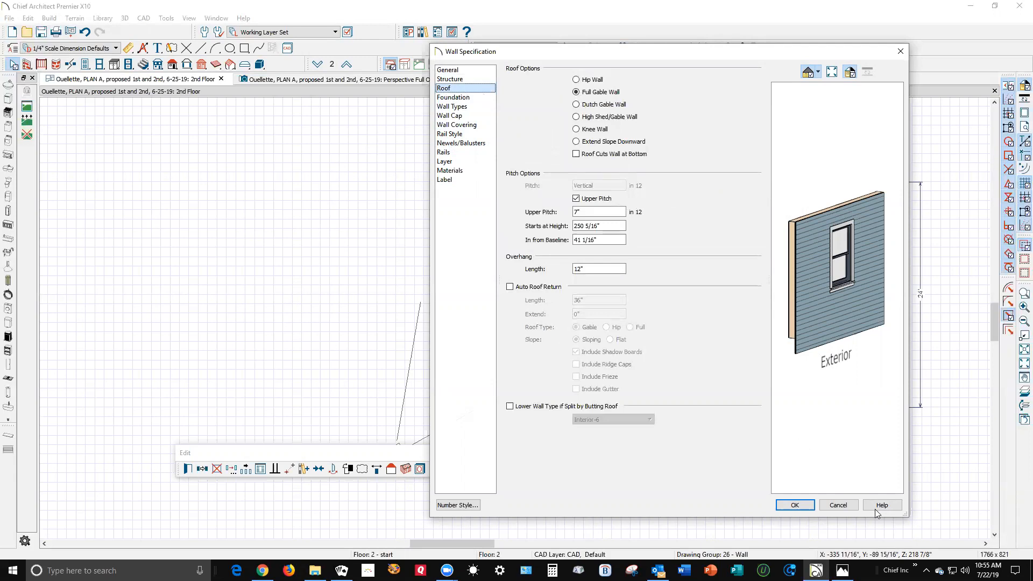
left_click(795, 505)
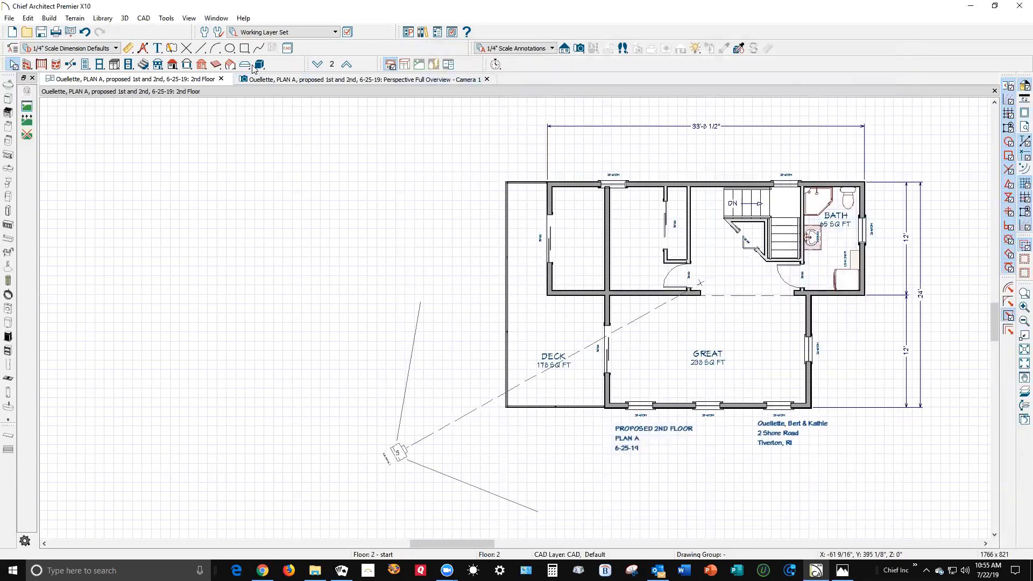
- Build automatic roof planes over the second floor using the existing pitch and overhang settings
double_click(172, 64)
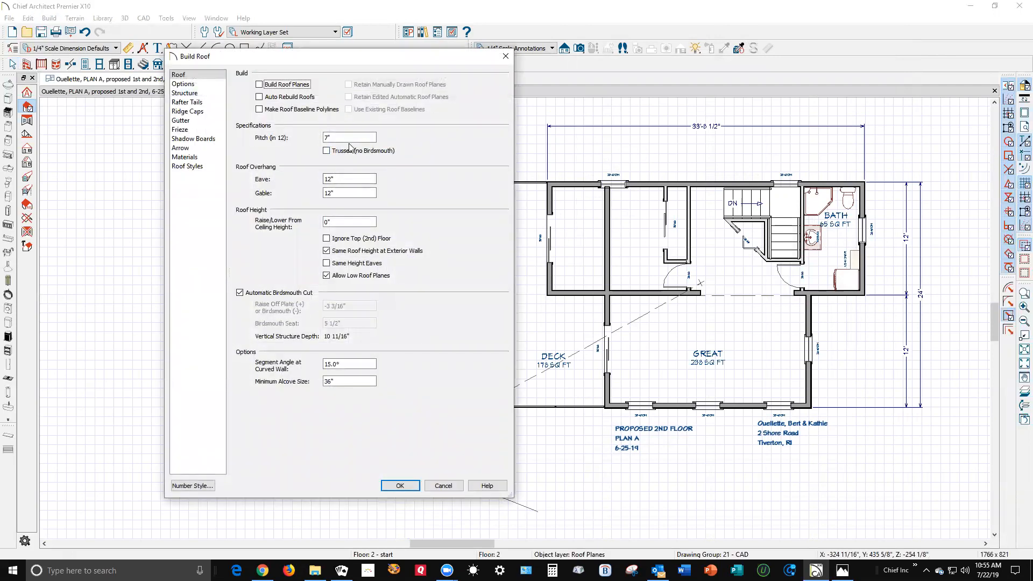
left_click(259, 84)
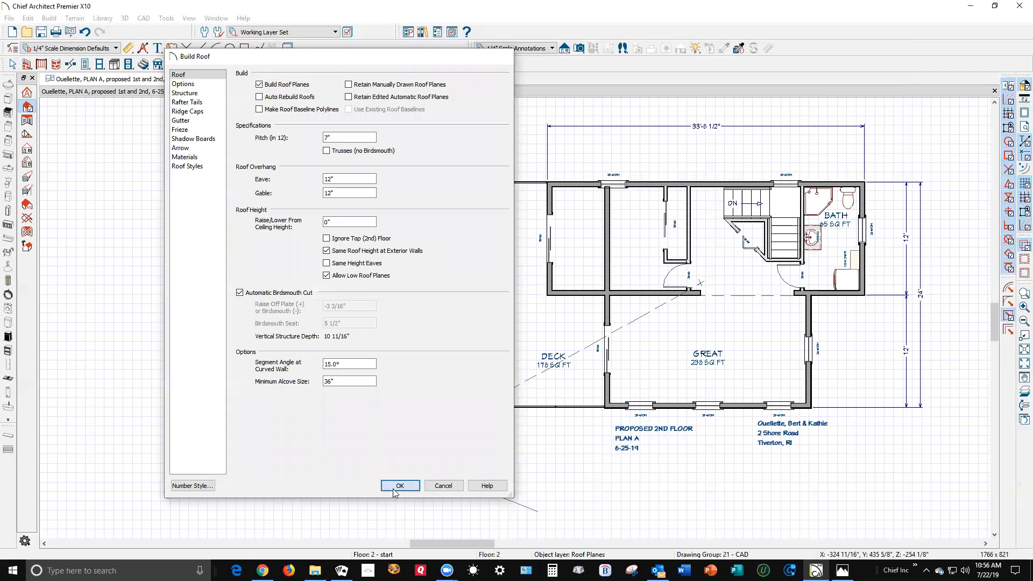
left_click(395, 487)
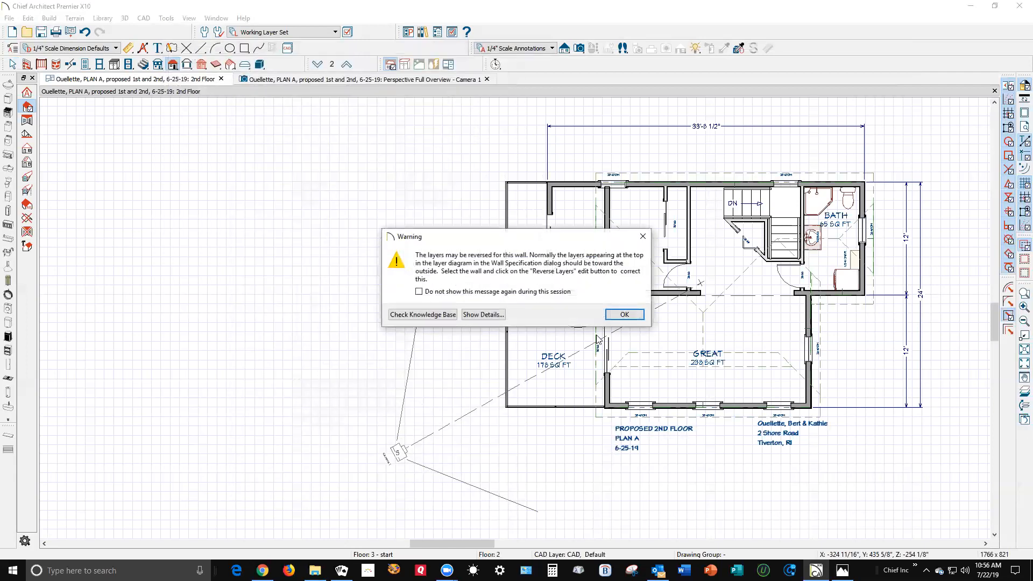
left_click(624, 314)
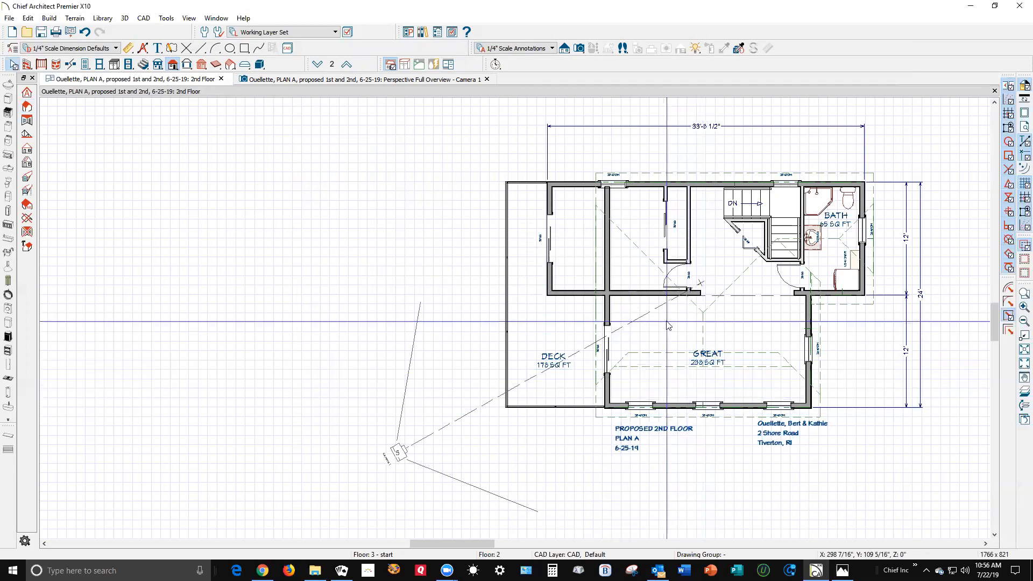
- Turn on Roof Over This Room and Flat Ceiling Over This Room for the upper wing's deck-end room
double_click(580, 256)
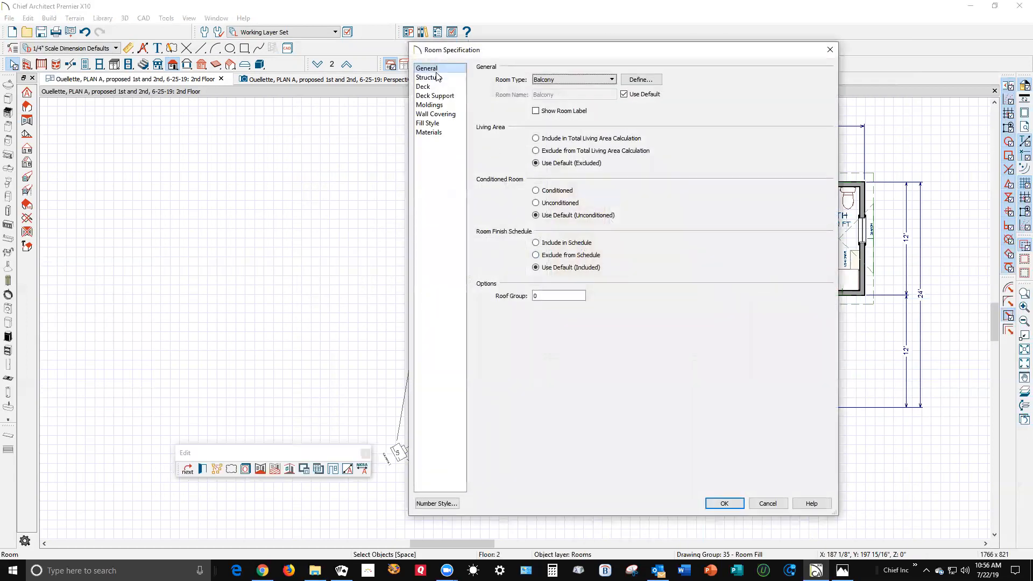
left_click(433, 77)
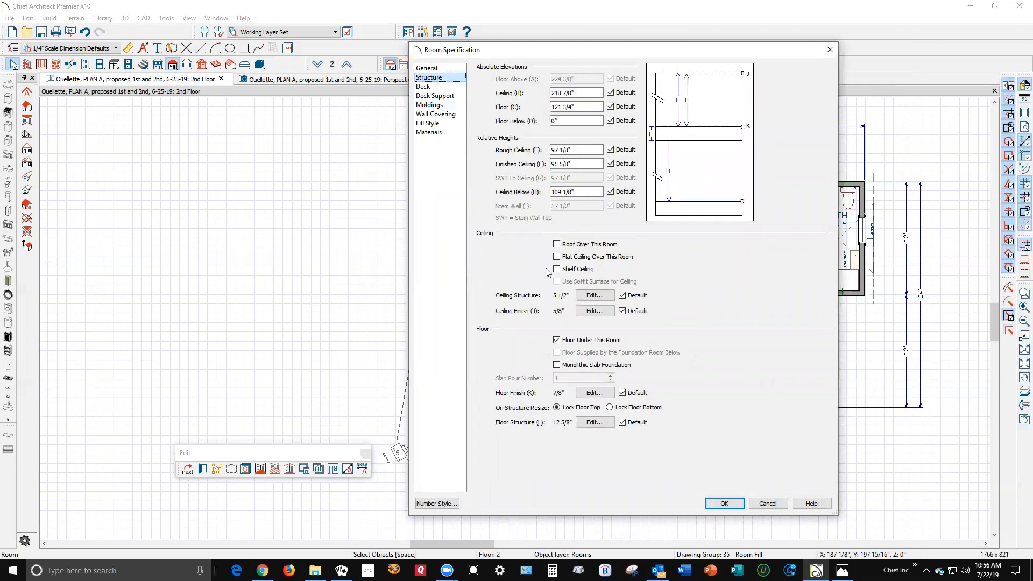
left_click(568, 258)
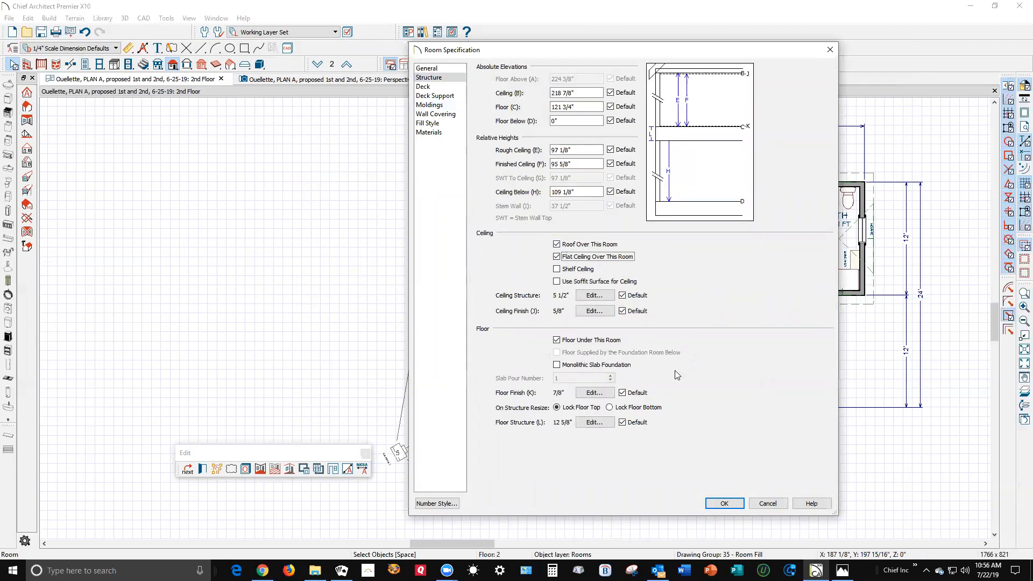
left_click(728, 504)
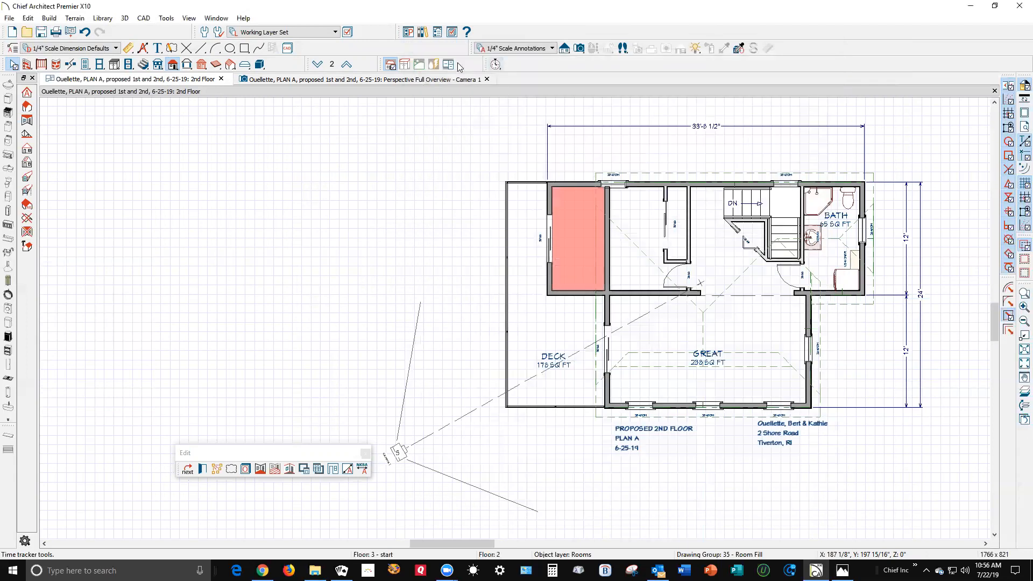
- Rebuild the roof planes so that the roof covers the upper wing's deck-end room
double_click(172, 64)
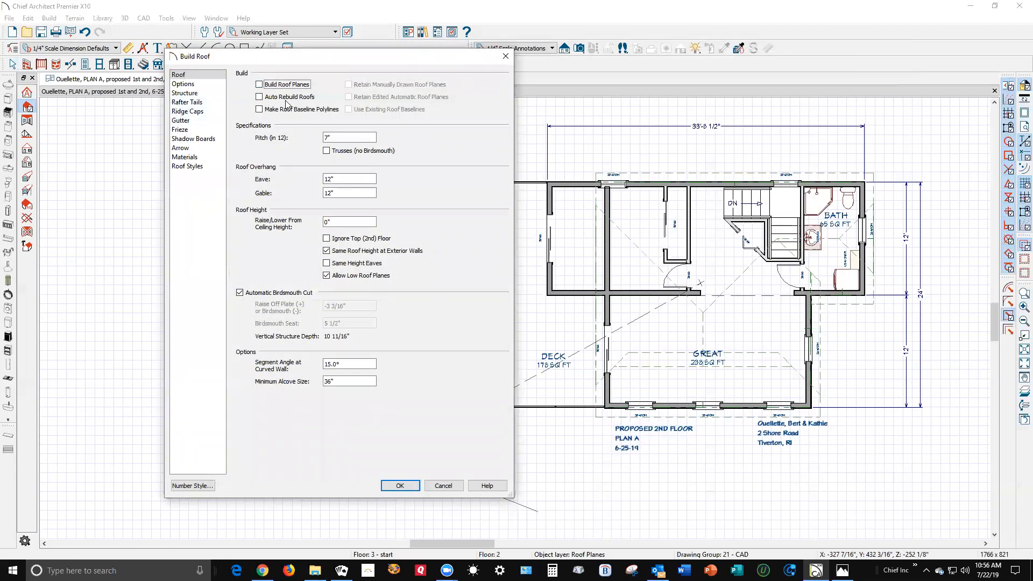
left_click(260, 84)
left_click(400, 486)
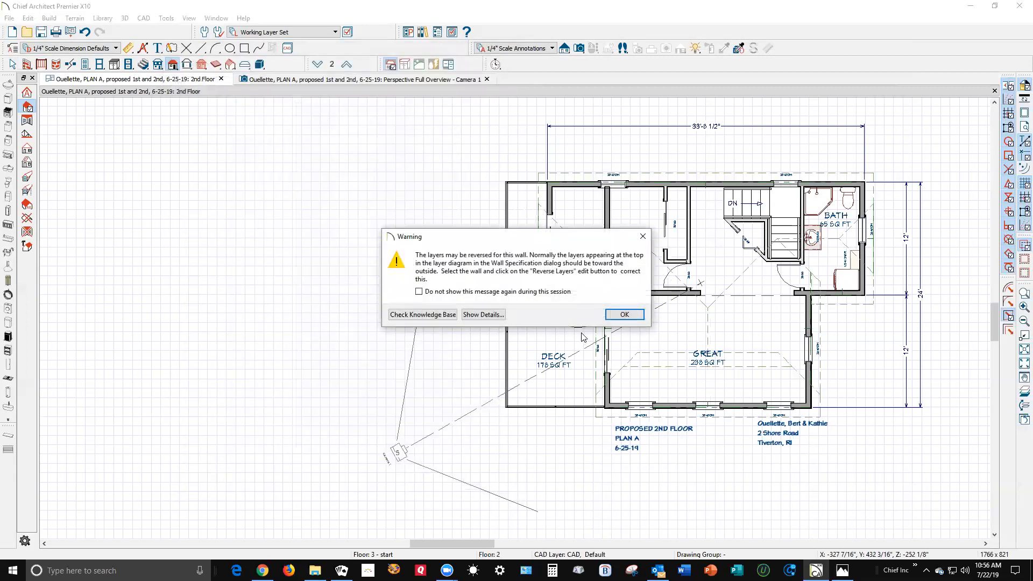
left_click(624, 314)
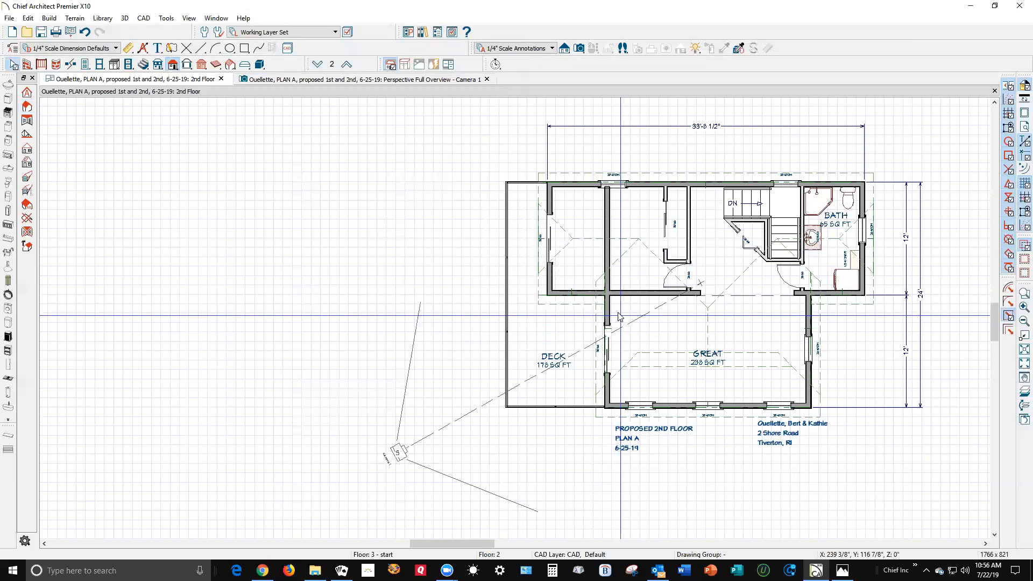
- Check the roof options of the upper wing's deck-side end wall
left_click(549, 279)
double_click(549, 279)
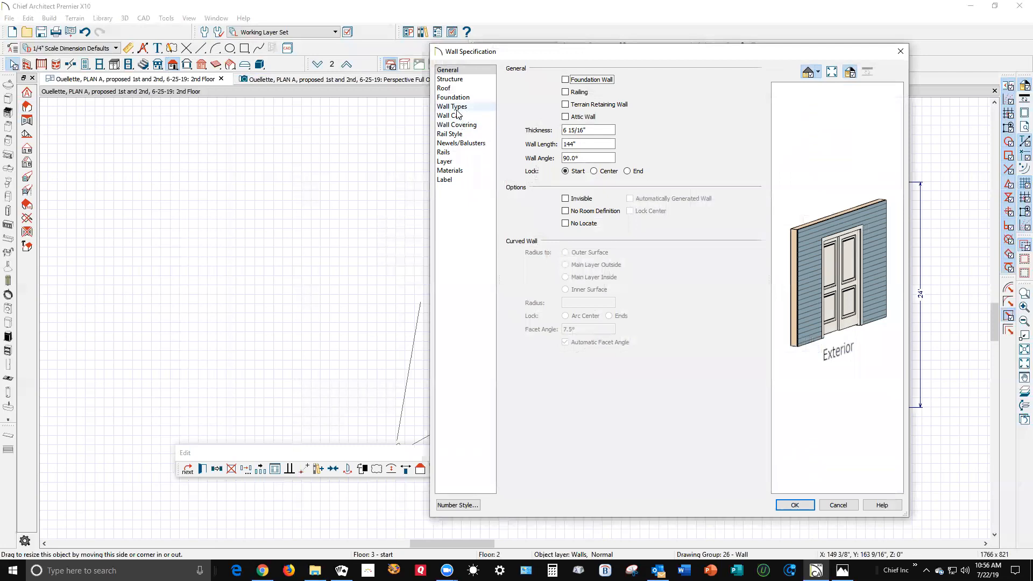
left_click(452, 89)
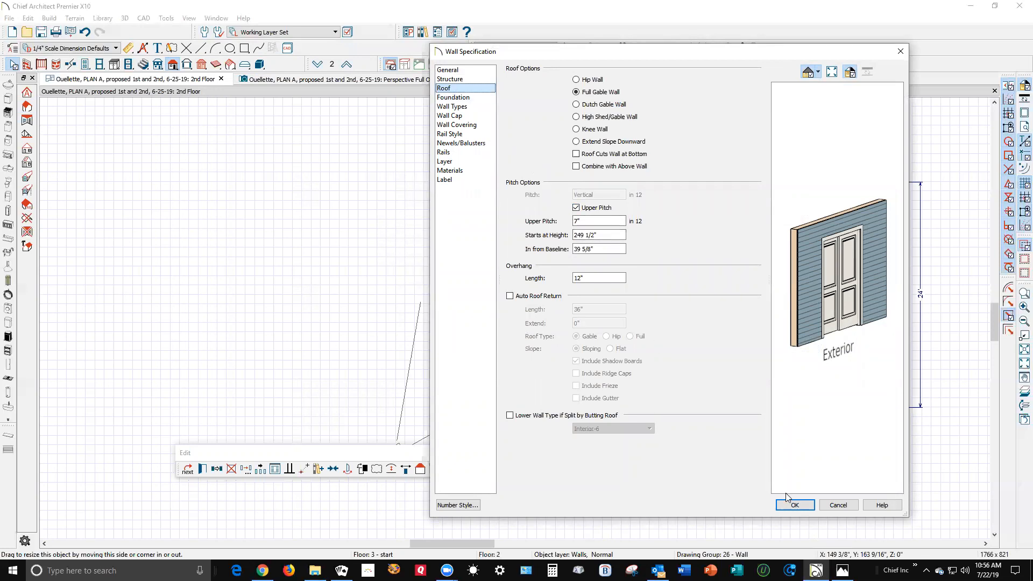
left_click(795, 505)
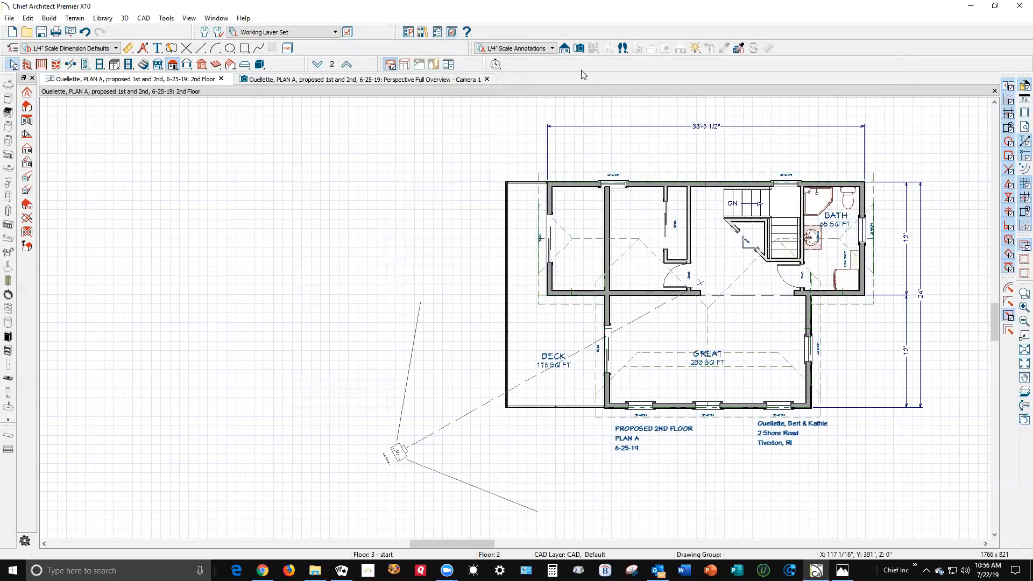
- Create a new perspective full overview of the house and inspect the roof from the deck side and the Great room side
left_click(581, 49)
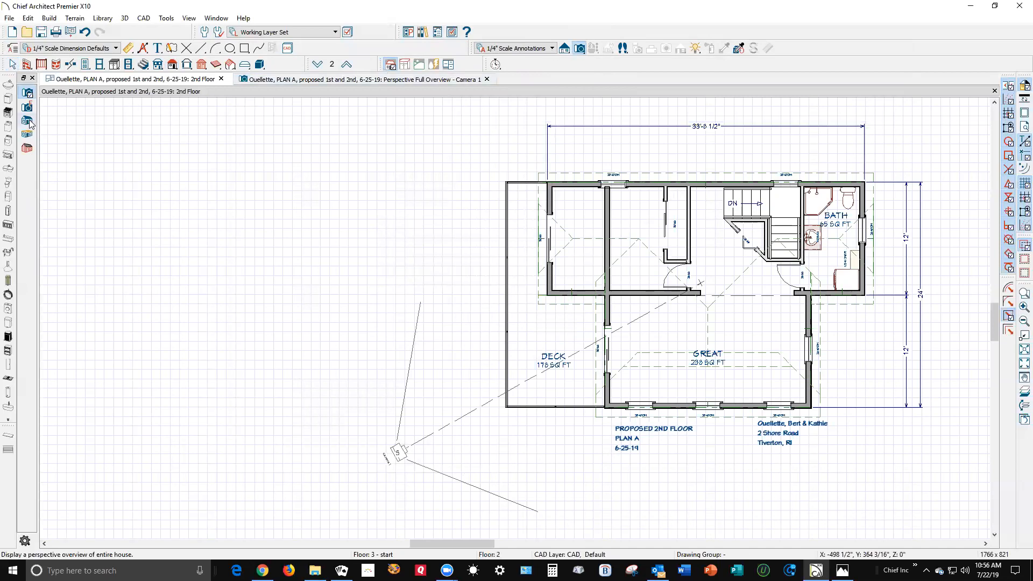
left_click(558, 293)
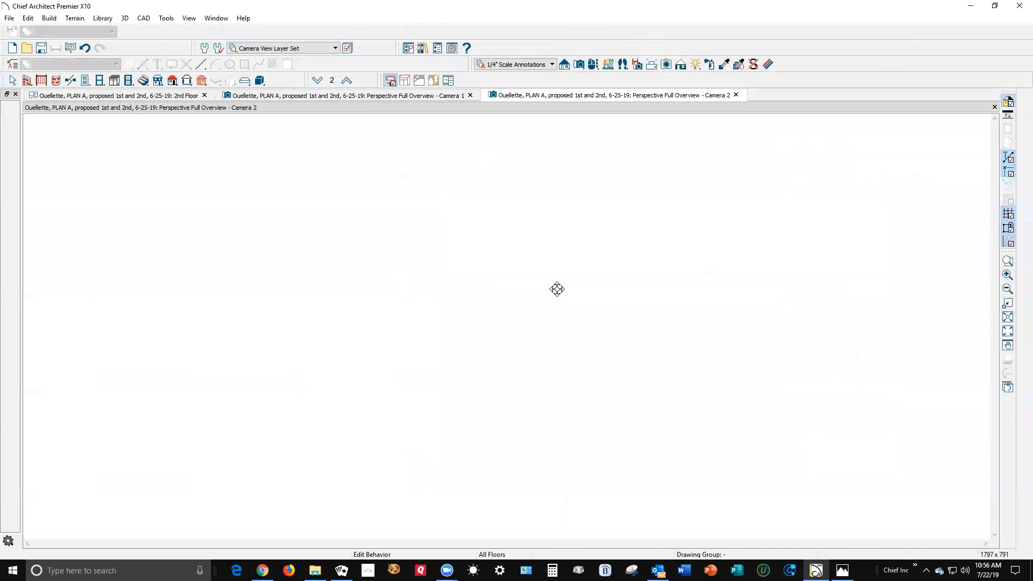
left_click_drag(537, 296, 651, 298)
scroll(474, 305, "up", 5)
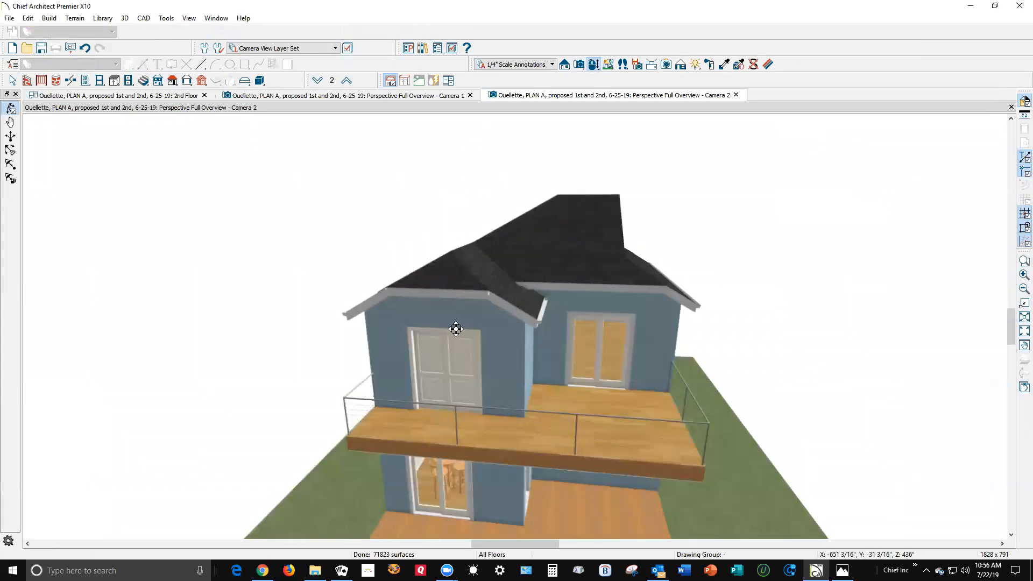
left_click_drag(564, 320, 419, 385)
key("space")
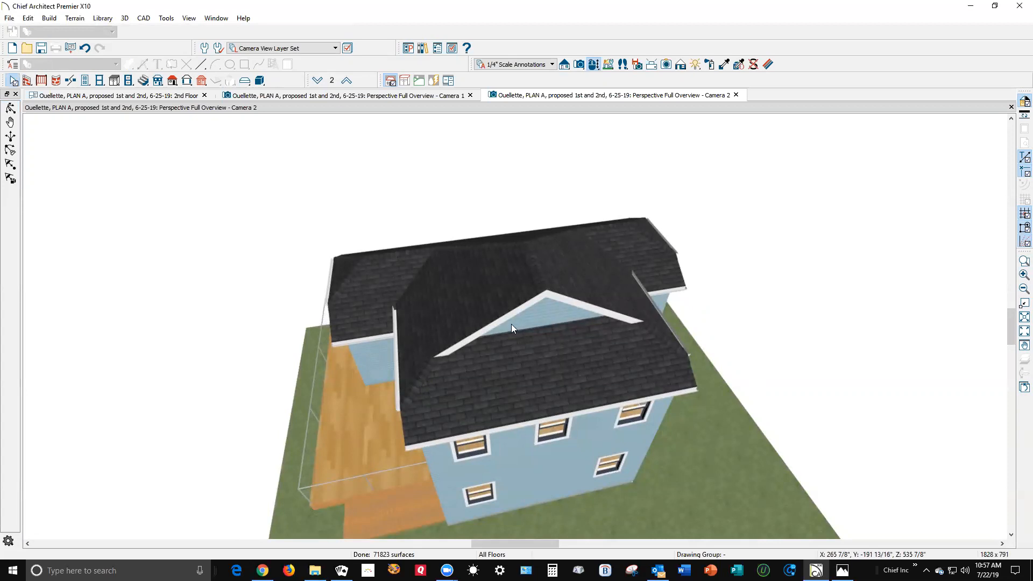
scroll(511, 325, "up", 4)
scroll(511, 325, "down", 5)
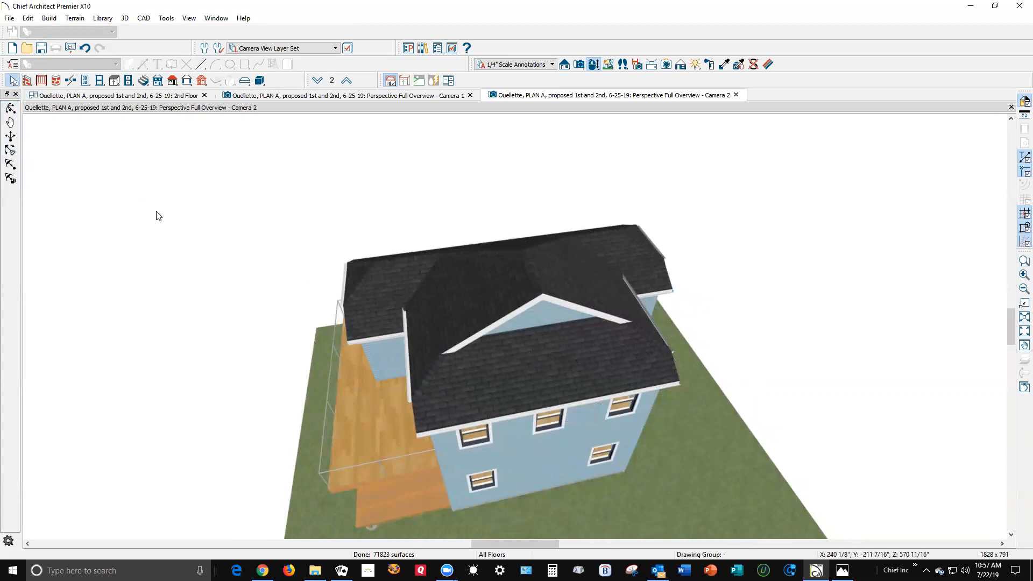
left_click(13, 110)
left_click_drag(283, 202, 451, 144)
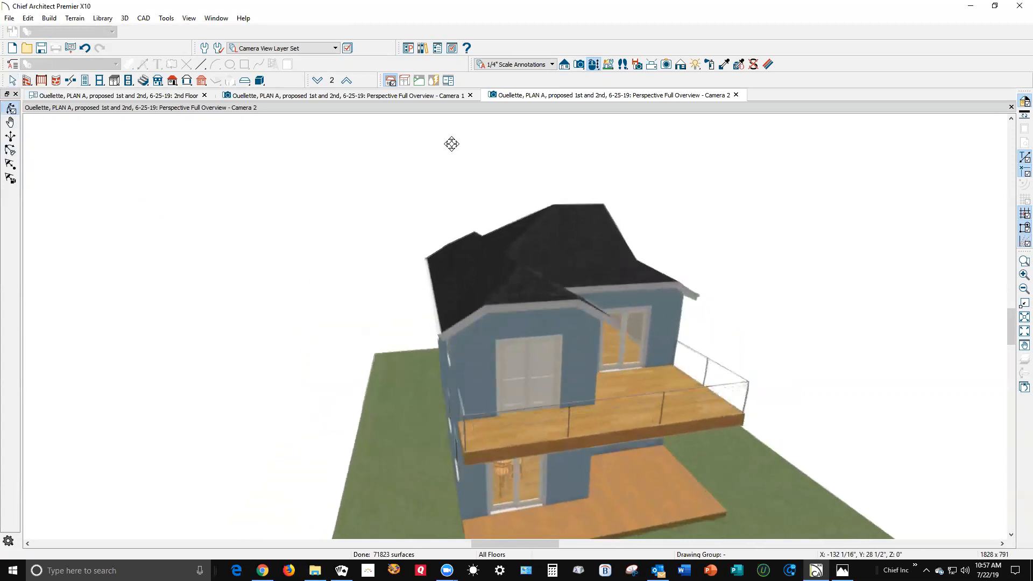
- Turn off Upper Pitch for both the deck-side and bath-side end walls of the second floor's upper wing
key("ctrl+Tab")
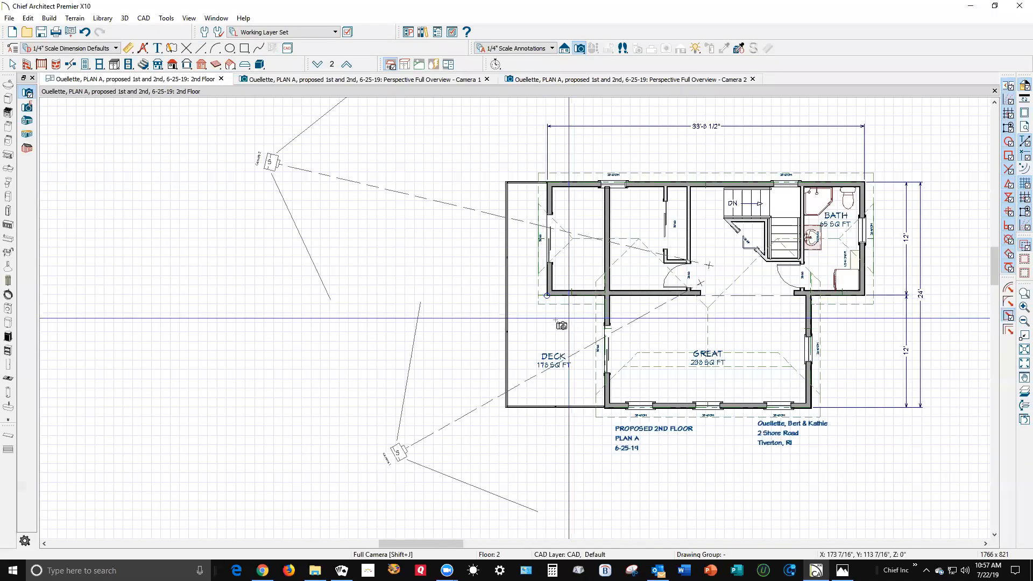
key("space")
left_click(548, 283)
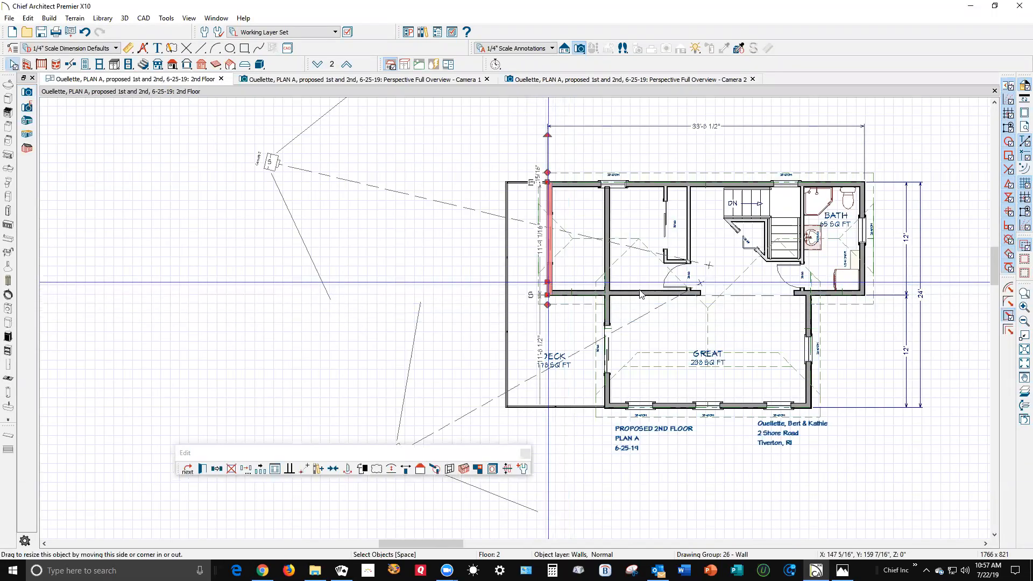
left_click(863, 280, "shift")
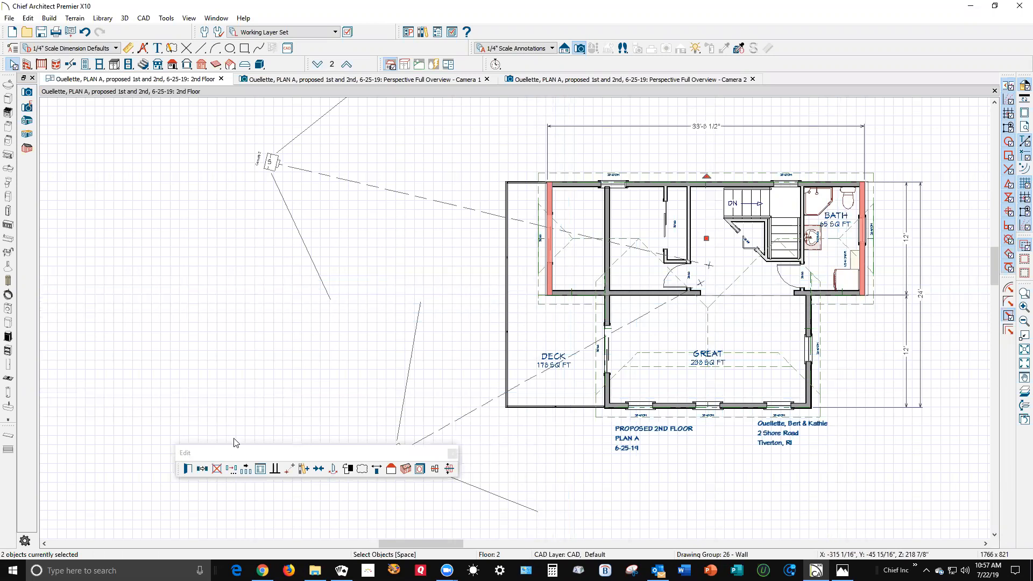
left_click(191, 464)
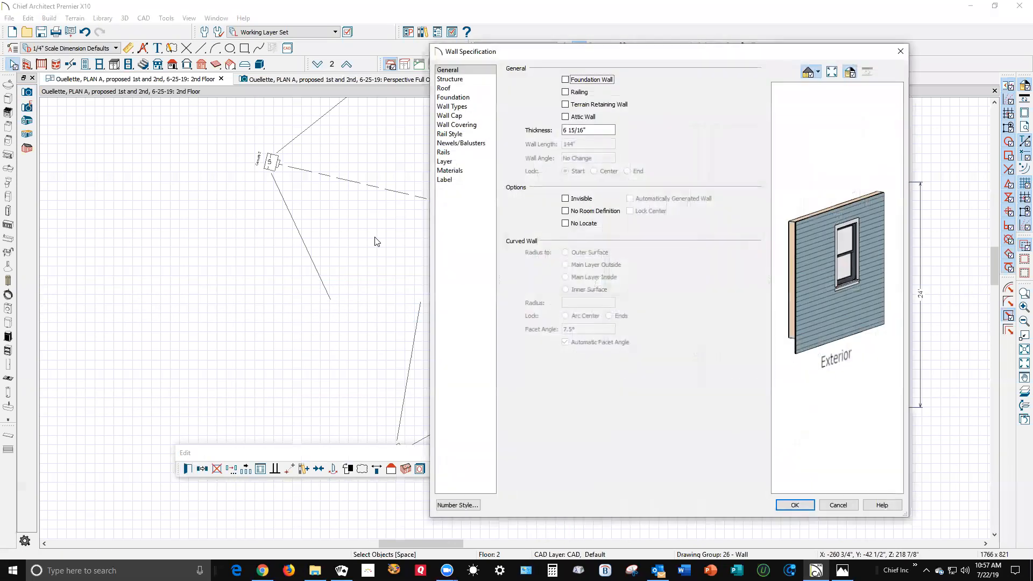
left_click(450, 89)
left_click(576, 208)
left_click(794, 504)
- Check the roof options of the Great room's exterior wall with three windows
left_click(741, 411)
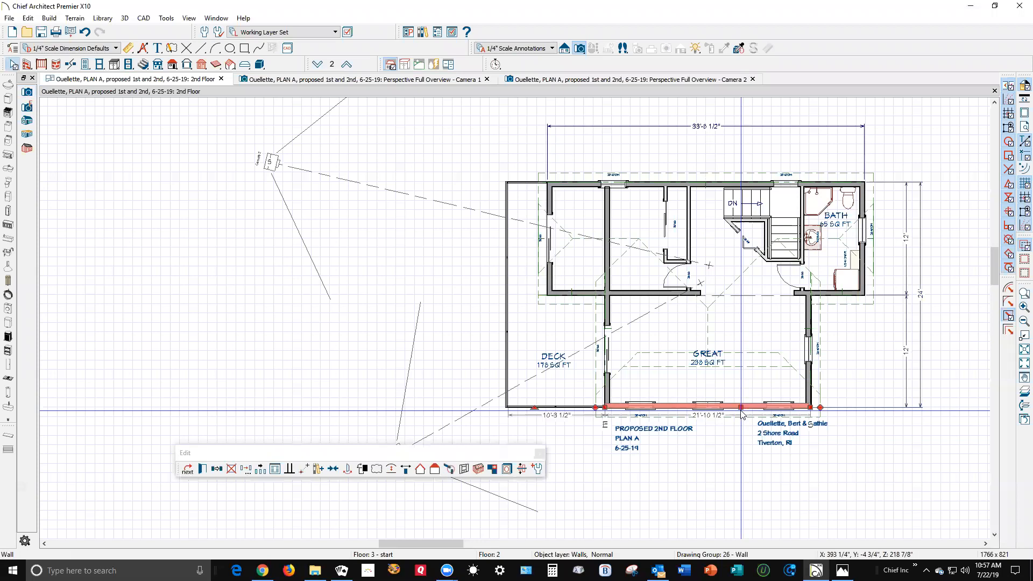
left_click(203, 470)
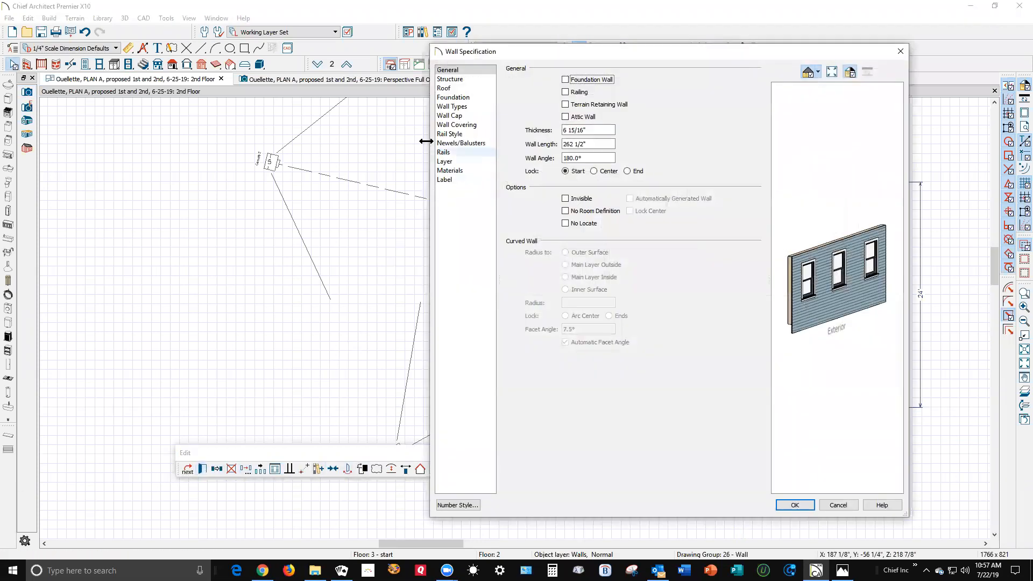
left_click(444, 89)
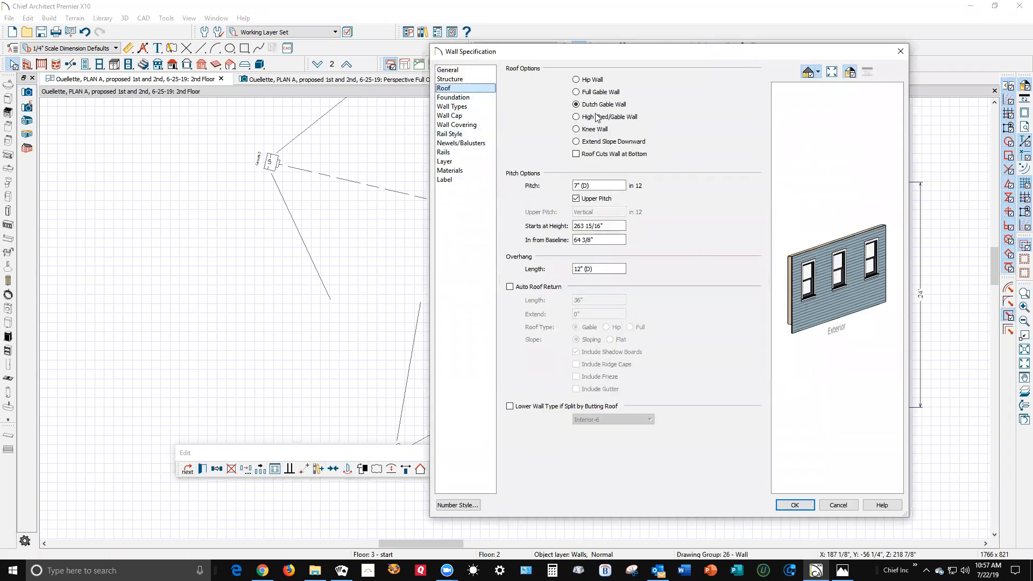
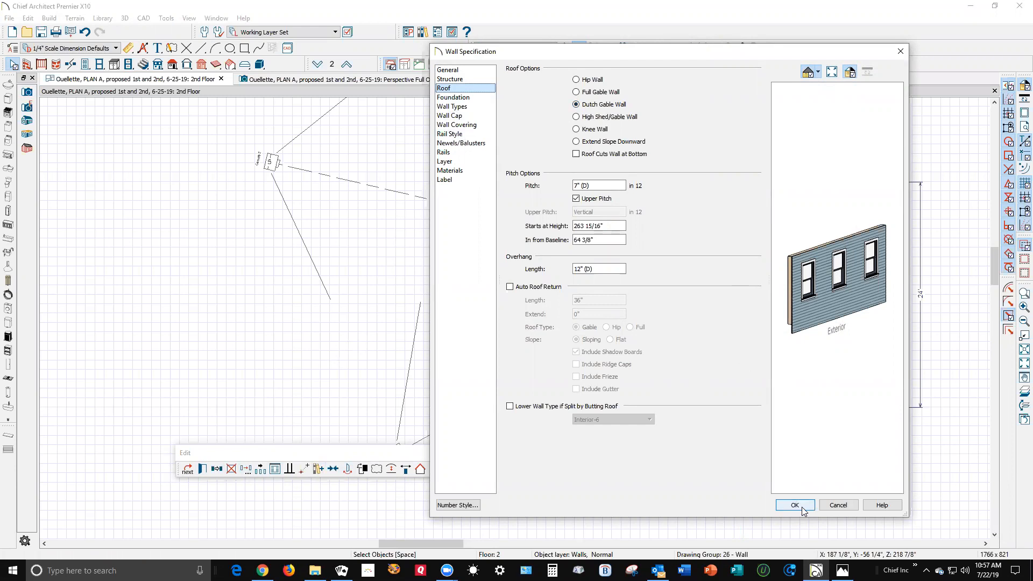
left_click(794, 504)
left_click(697, 183)
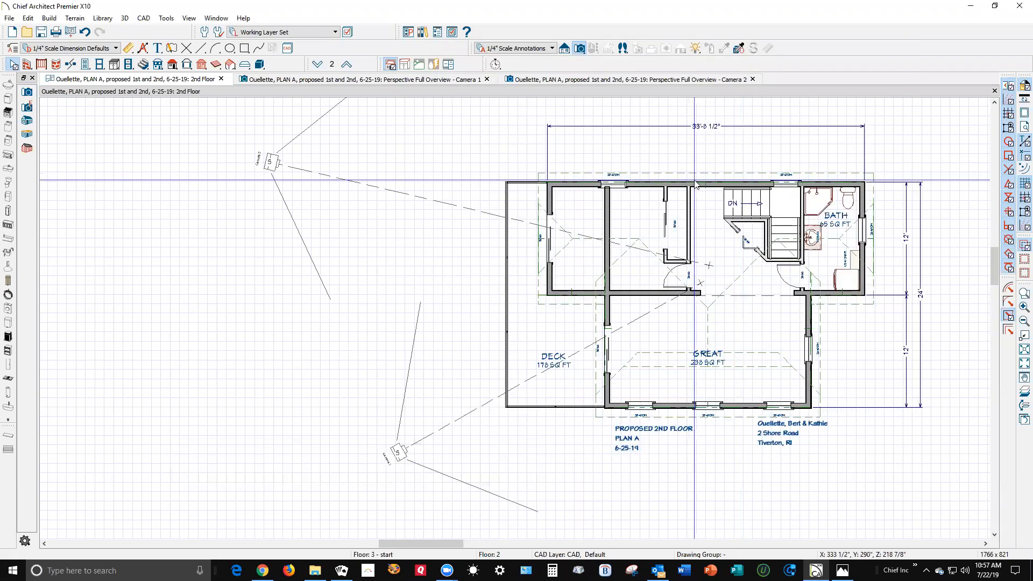
left_click(652, 153)
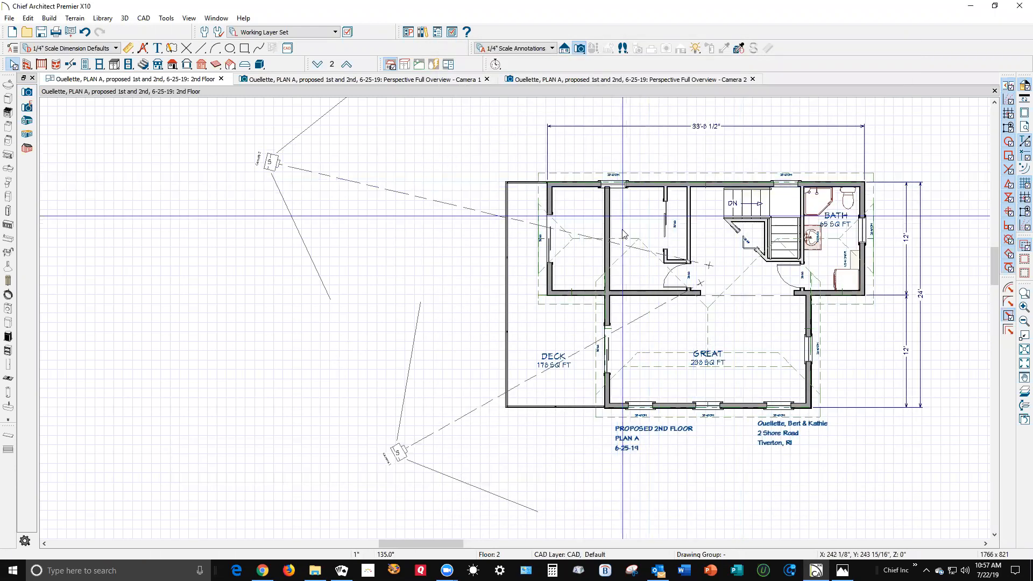
scroll(626, 178, "up", 2)
scroll(592, 199, "up", 1)
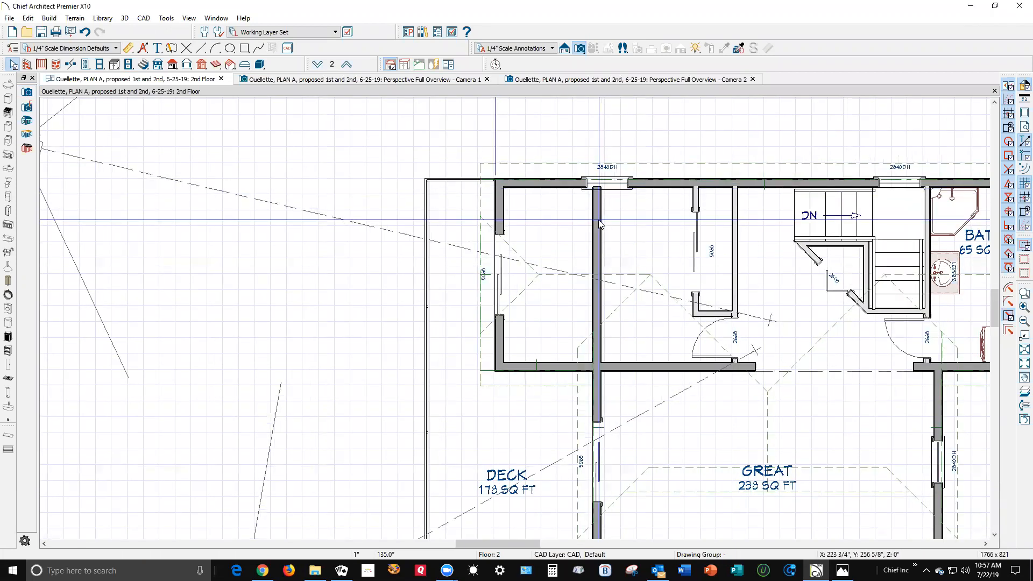
scroll(597, 204, "down", 3)
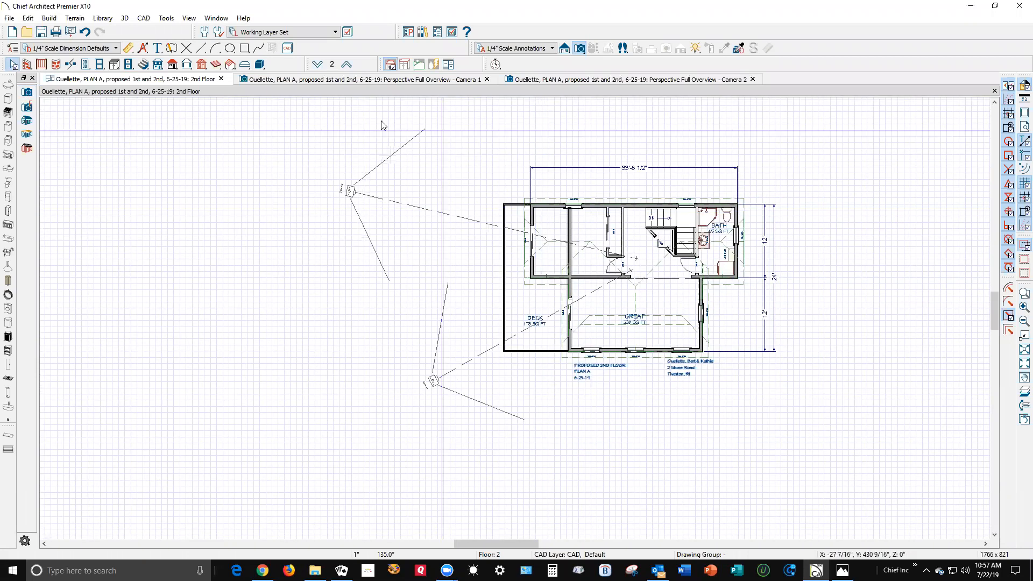
left_click(75, 64)
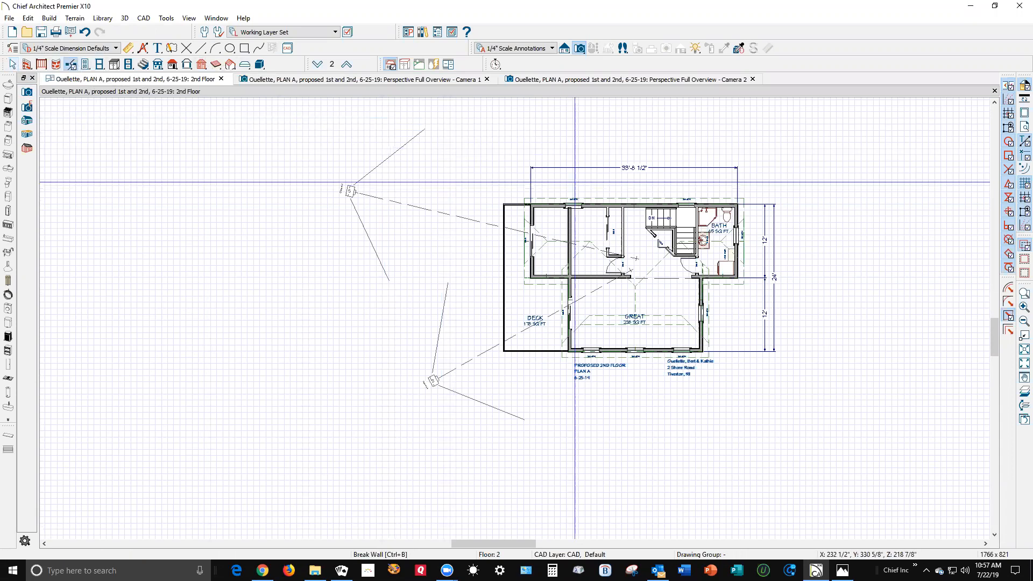
scroll(583, 191, "up", 2)
scroll(597, 202, "up", 1)
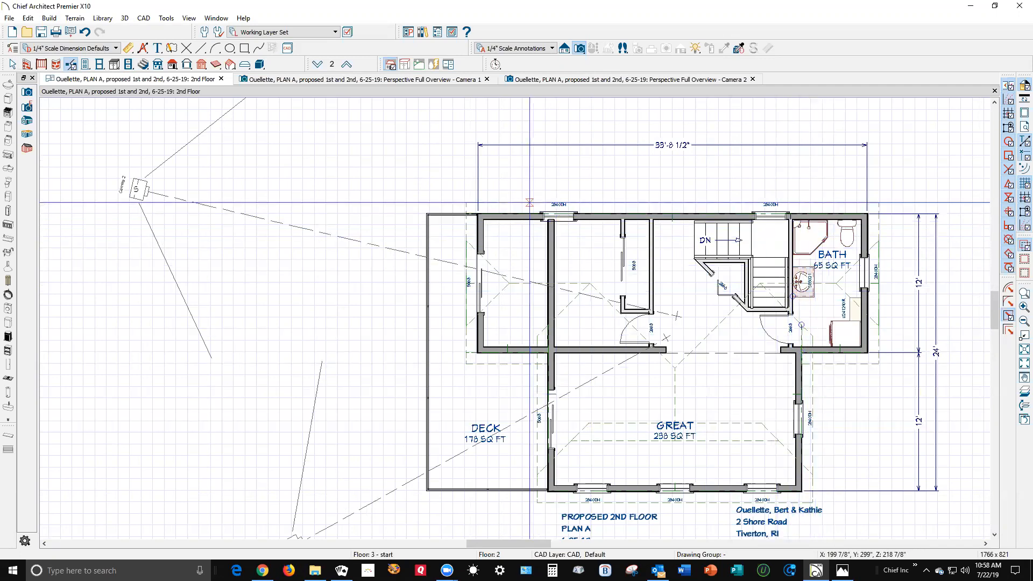
key("space")
- Select the window nearest the deck in the upper wing's long exterior wall
left_click(560, 217)
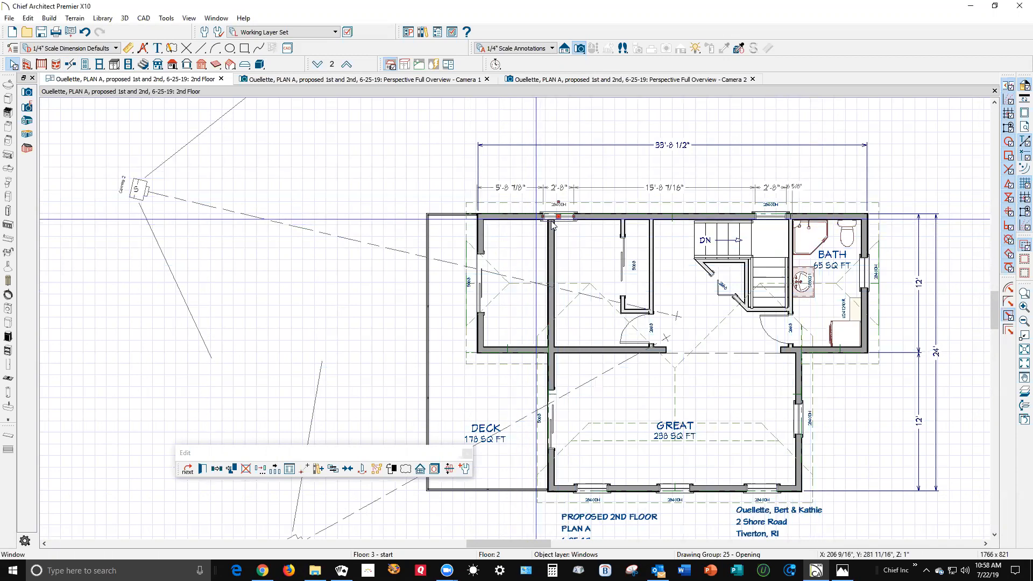
- Move the window beside the deck-side partition clear of the wall junction, and break the rear exterior wall at that junction
left_click_drag(559, 216, 583, 218)
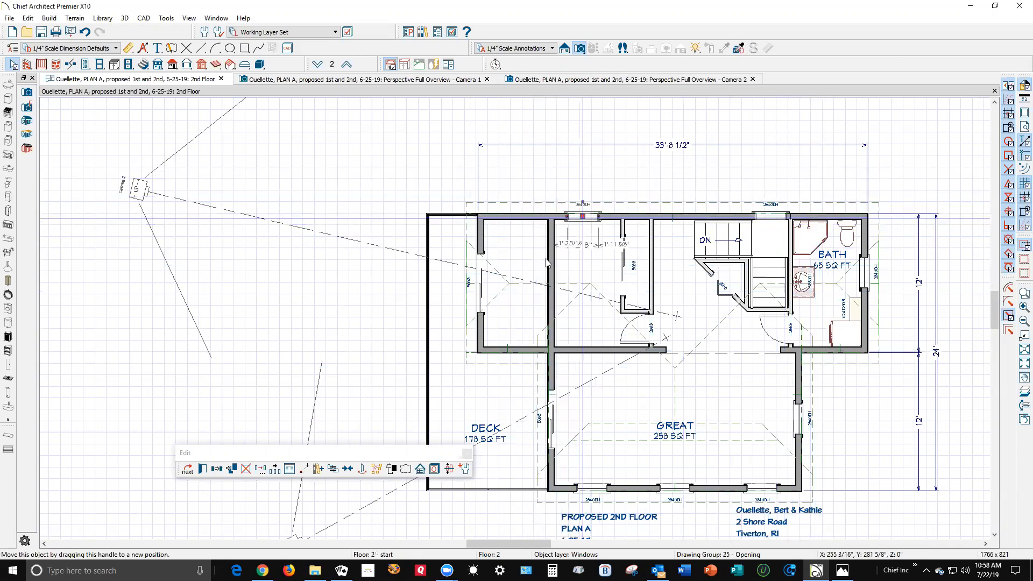
key("Escape")
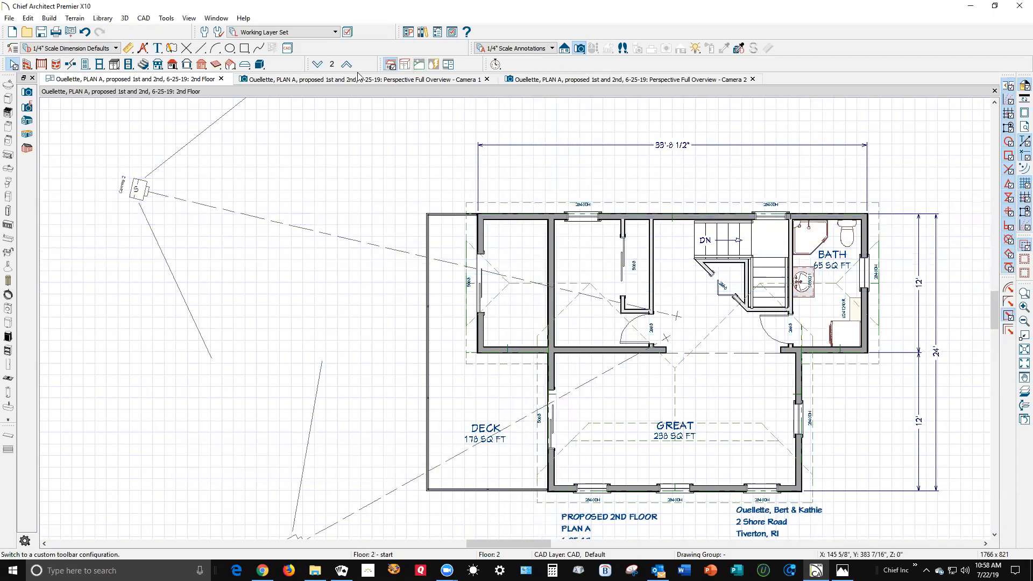
left_click(70, 64)
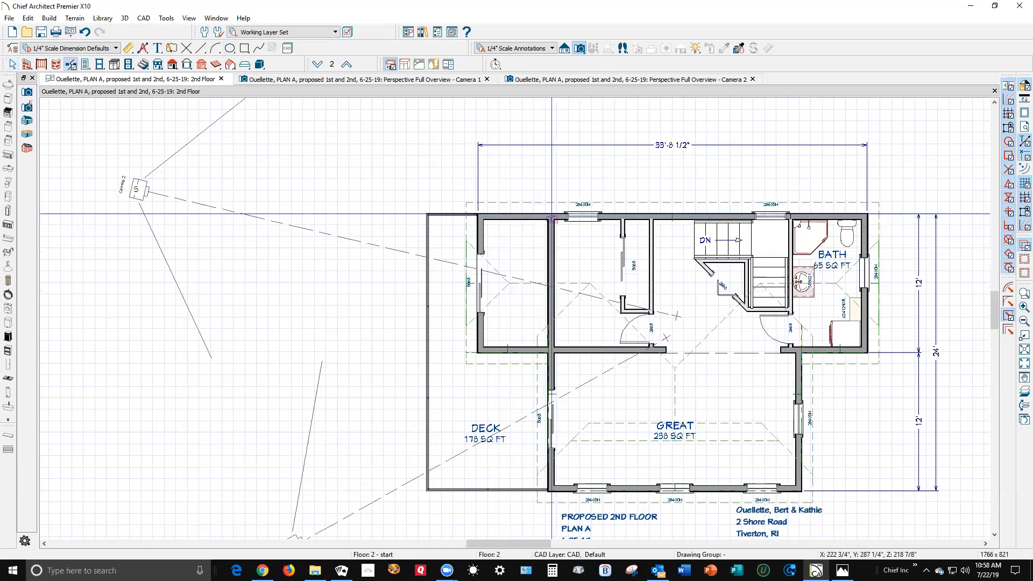
left_click(550, 213)
key("space")
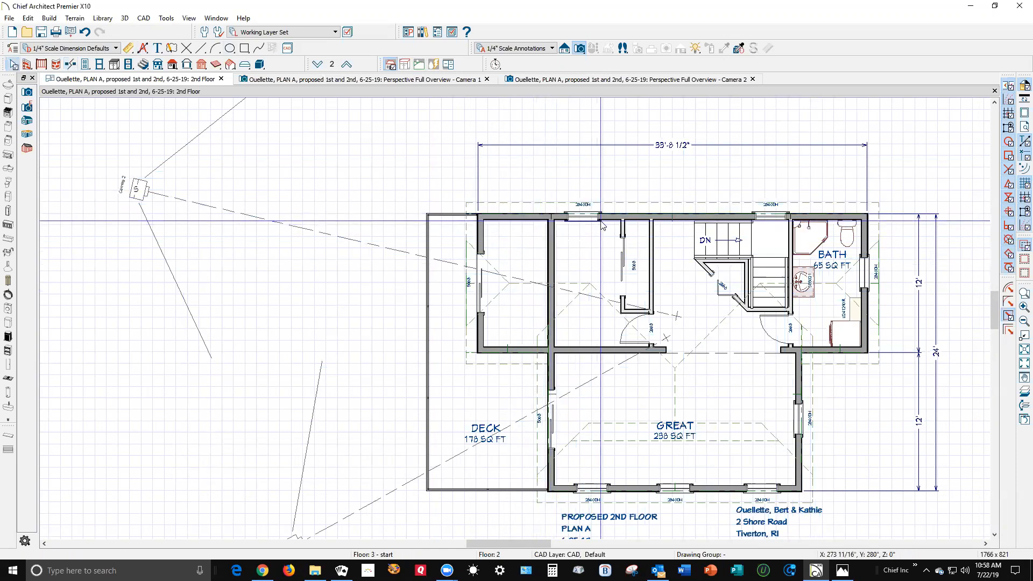
- Define the rear exterior wall section between the deck-side partition and the bath as a Dutch Gable Wall
left_click(601, 217)
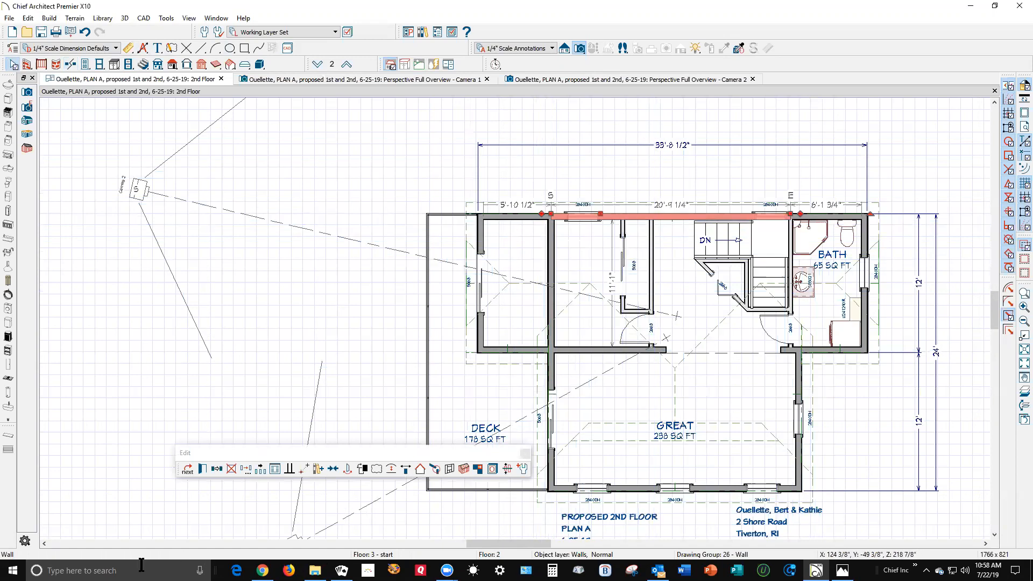
left_click(202, 469)
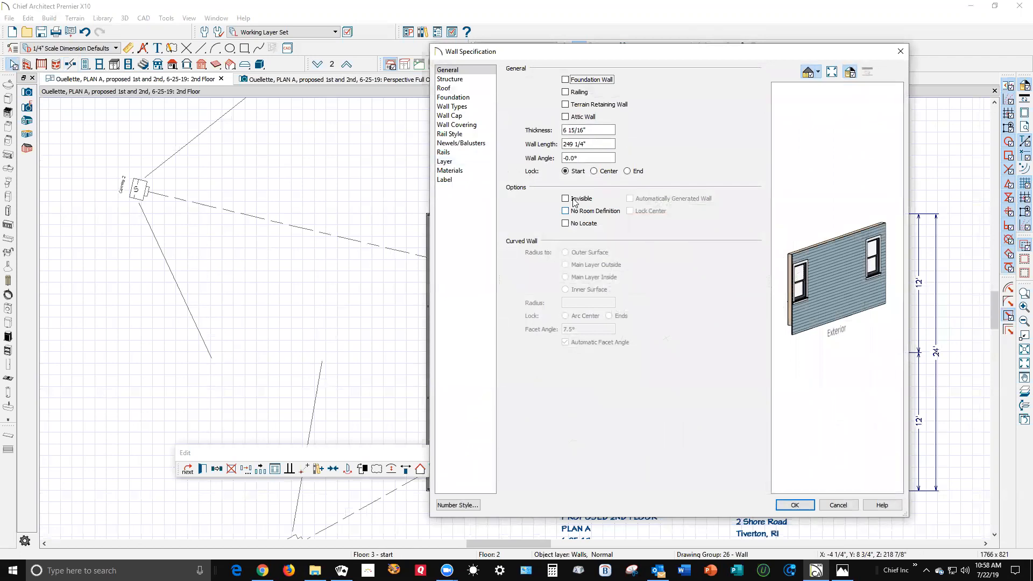
left_click(444, 88)
left_click(576, 104)
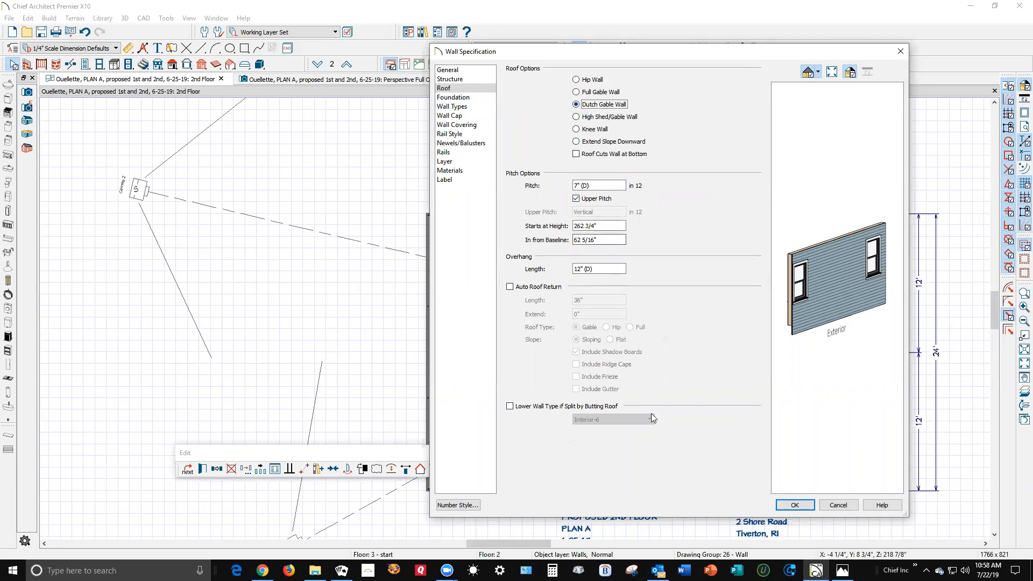
left_click(796, 507)
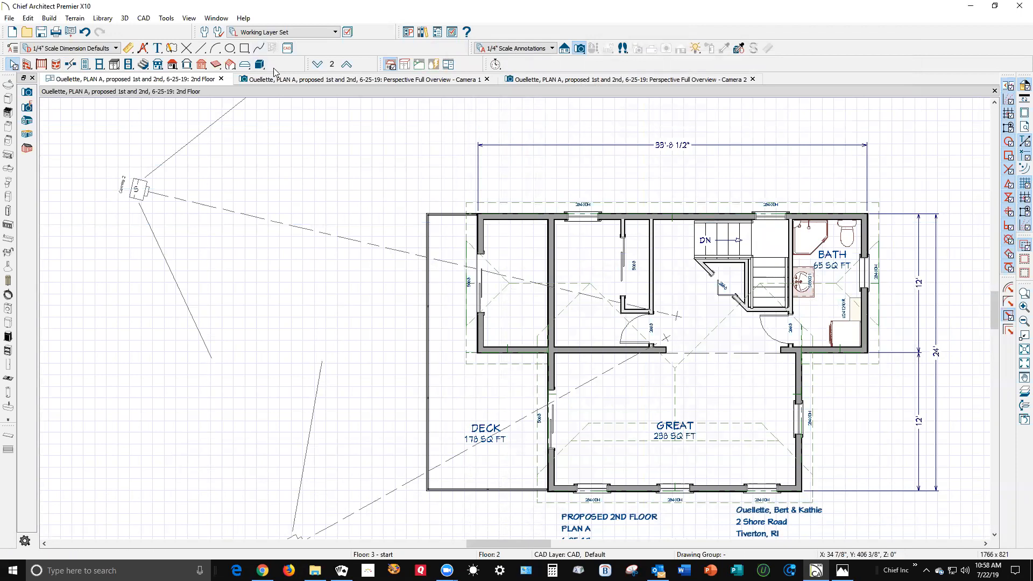
- Rebuild the roof planes with the Dutch gable on the rear wall
double_click(172, 65)
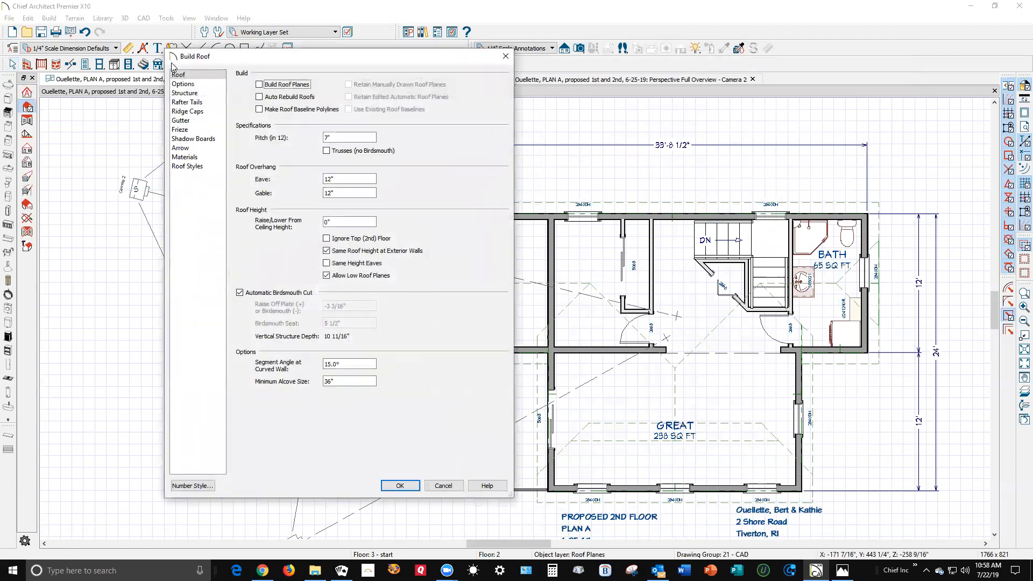
left_click(260, 84)
left_click(403, 485)
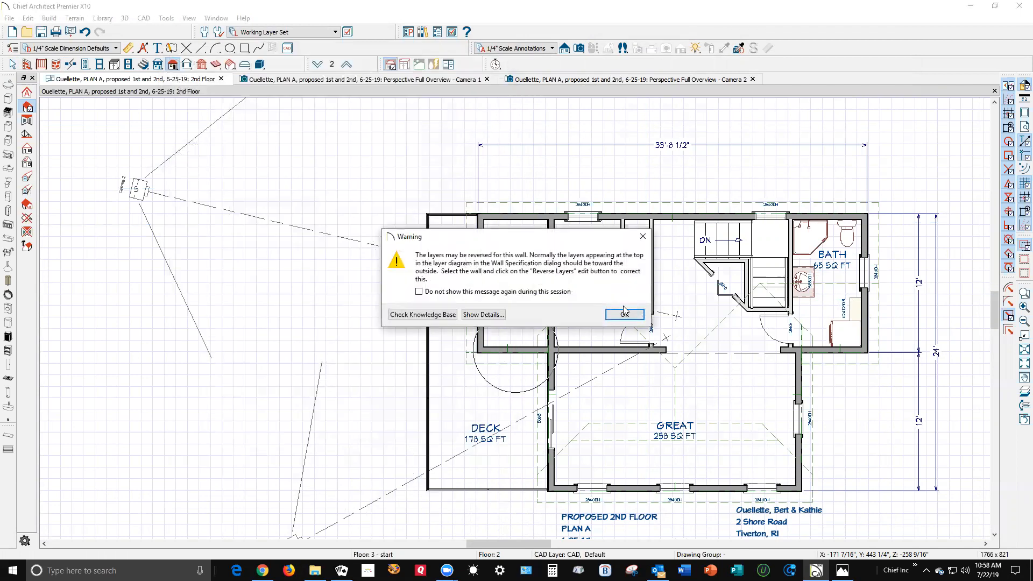
left_click(624, 314)
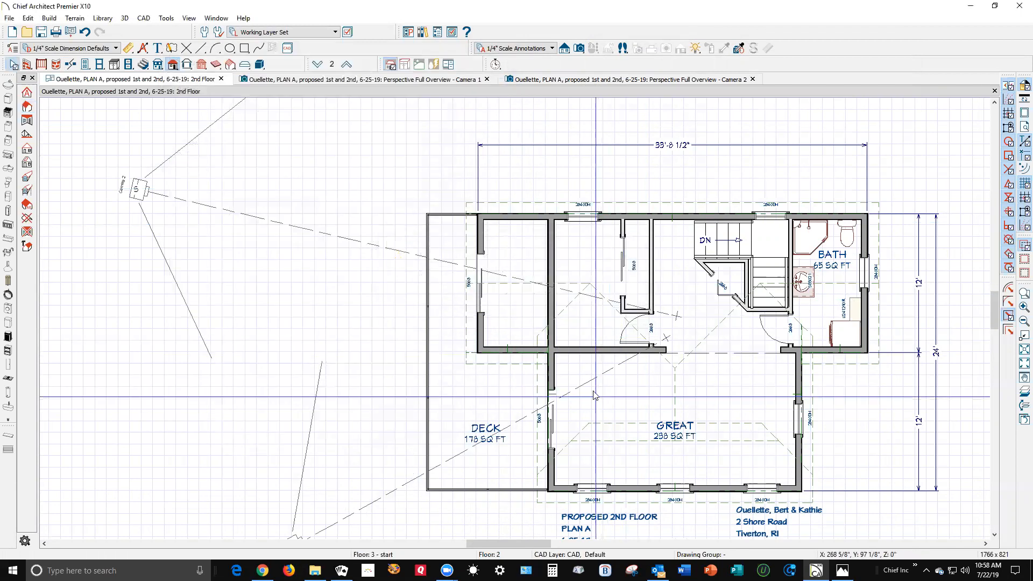
- Inspect the rebuilt roof in the perspective full overview and close both camera views
scroll(611, 272, "down", 2)
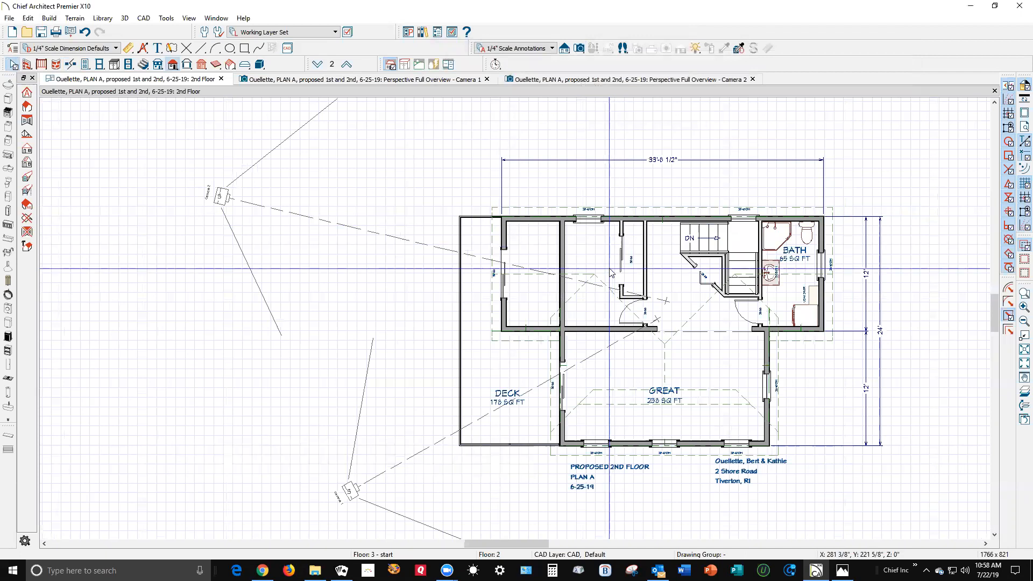
key("ctrl+Tab")
scroll(688, 329, "down", 4)
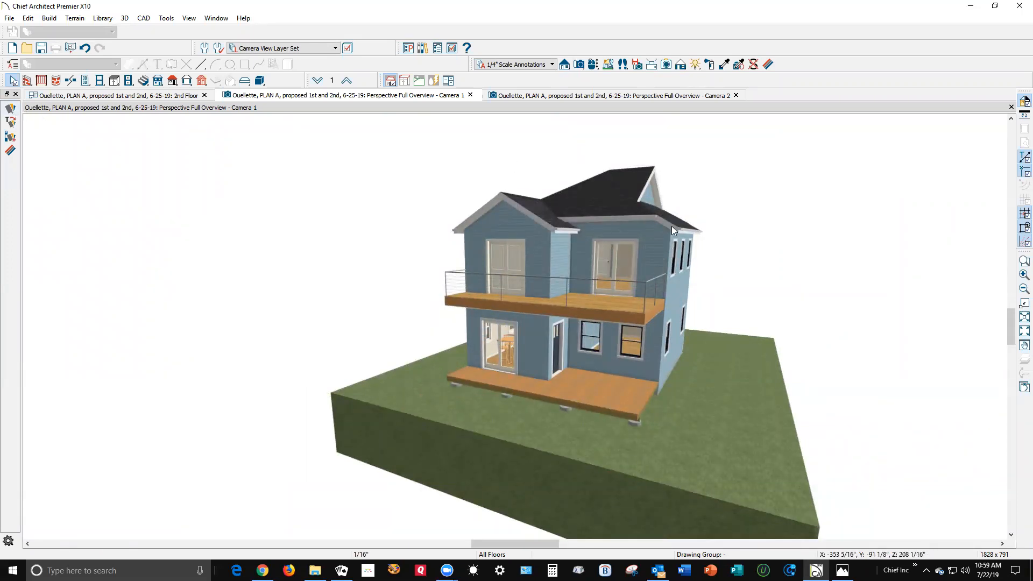
left_click(652, 96)
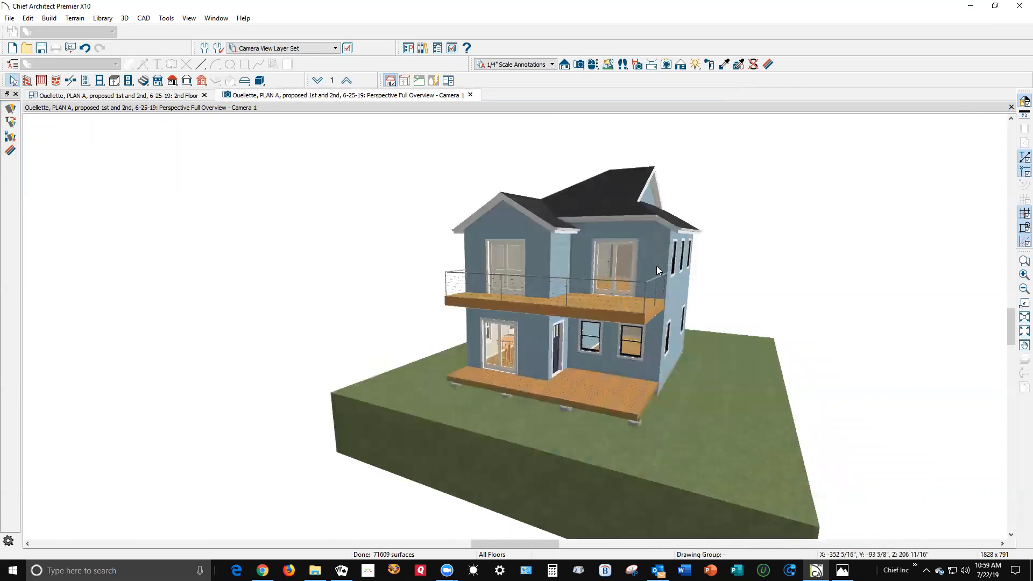
left_click(1010, 108)
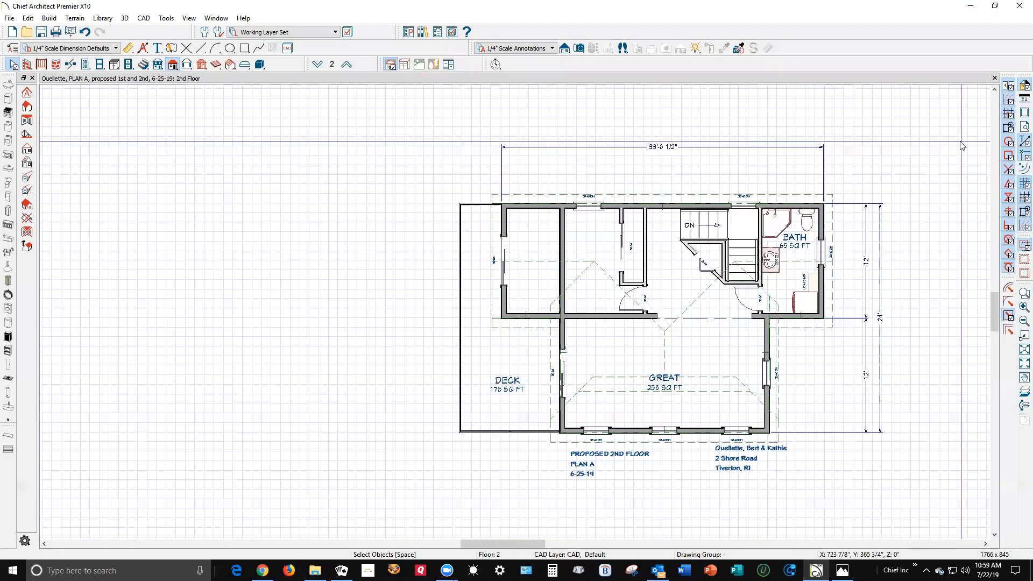
- Turn off the Upper Pitch for the Dutch gable wall section behind the closet and stairs
scroll(706, 217, "up", 1)
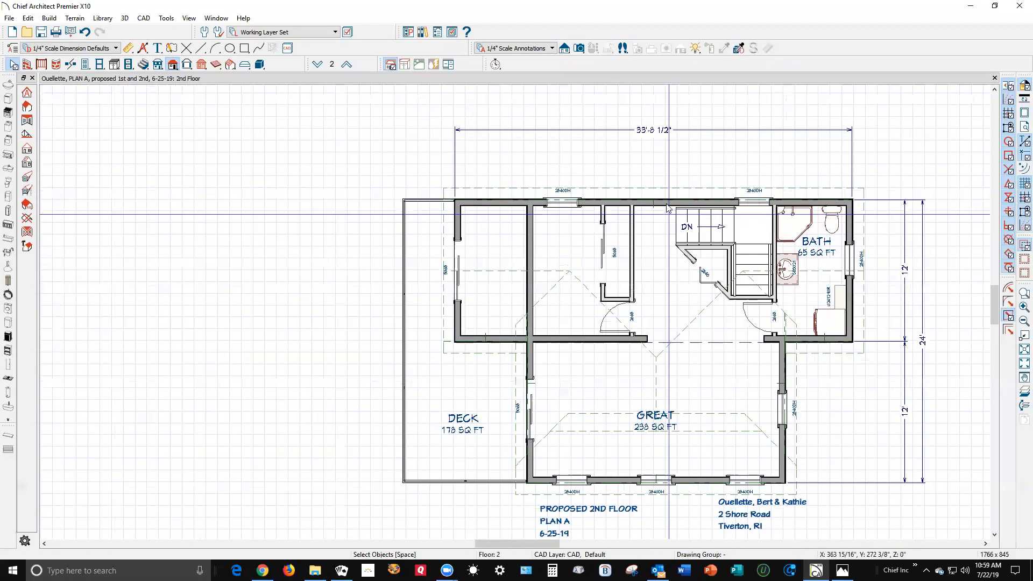
left_click(699, 203)
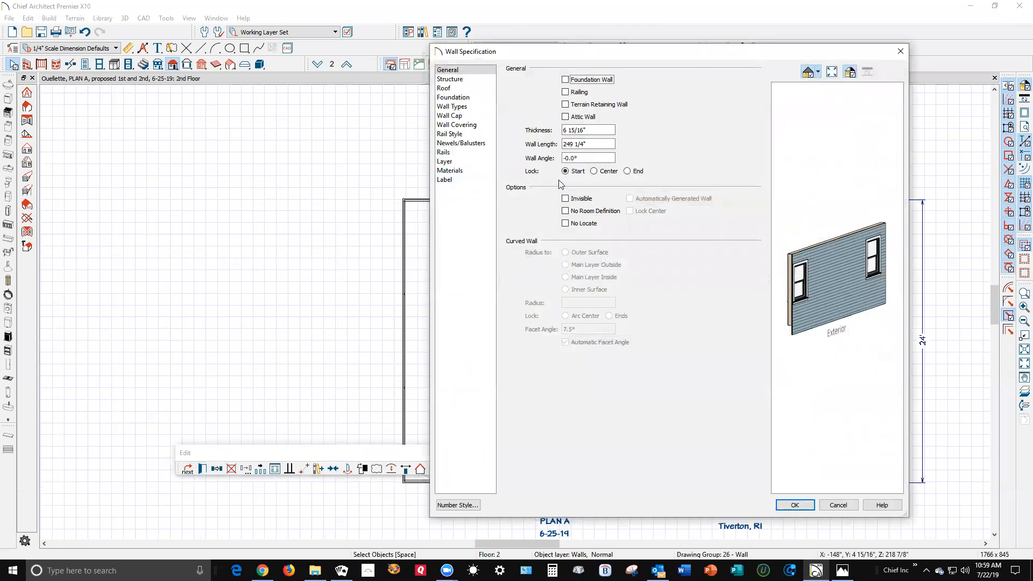
left_click(457, 89)
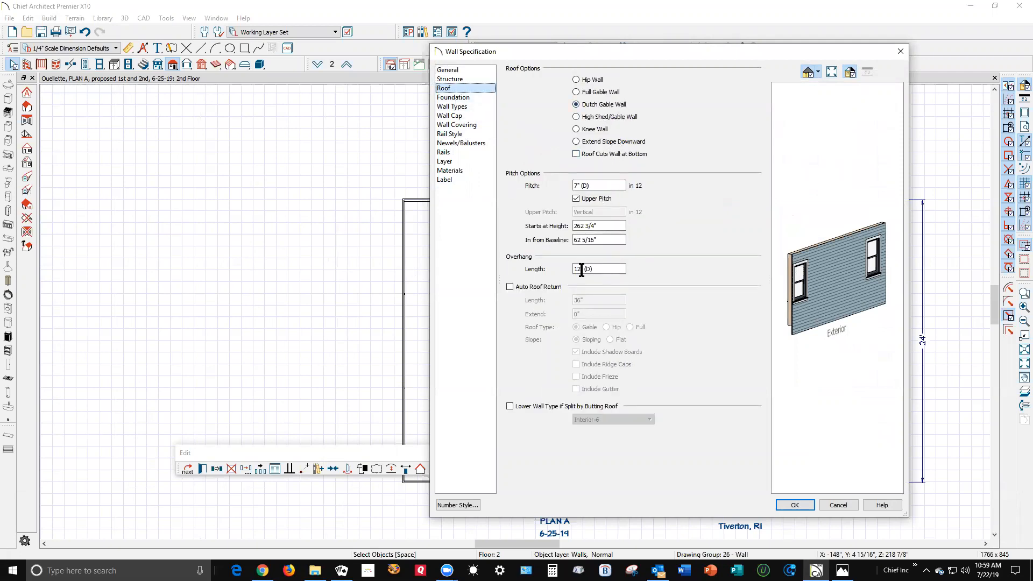
left_click(589, 186)
left_click(586, 200)
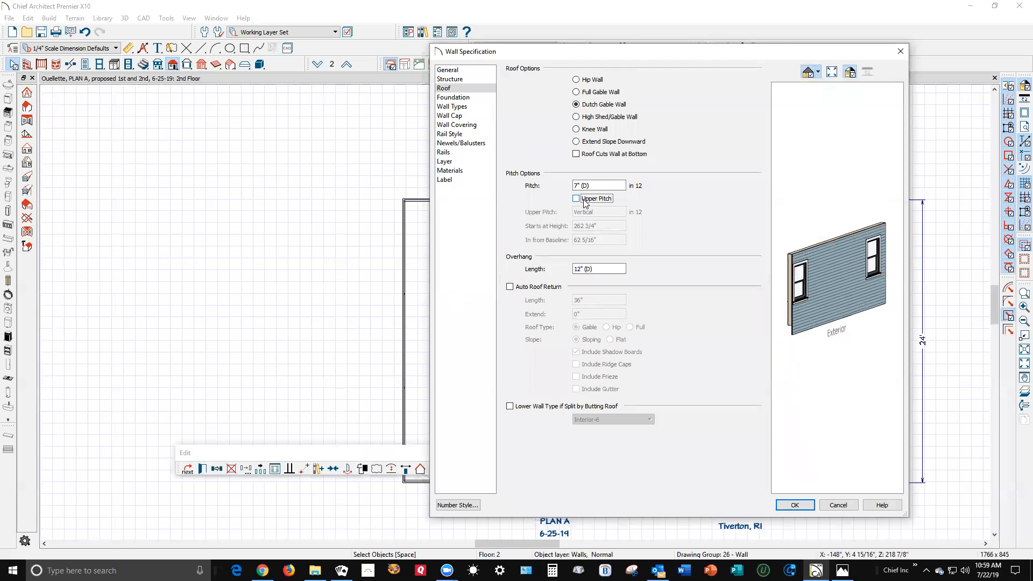
left_click(778, 506)
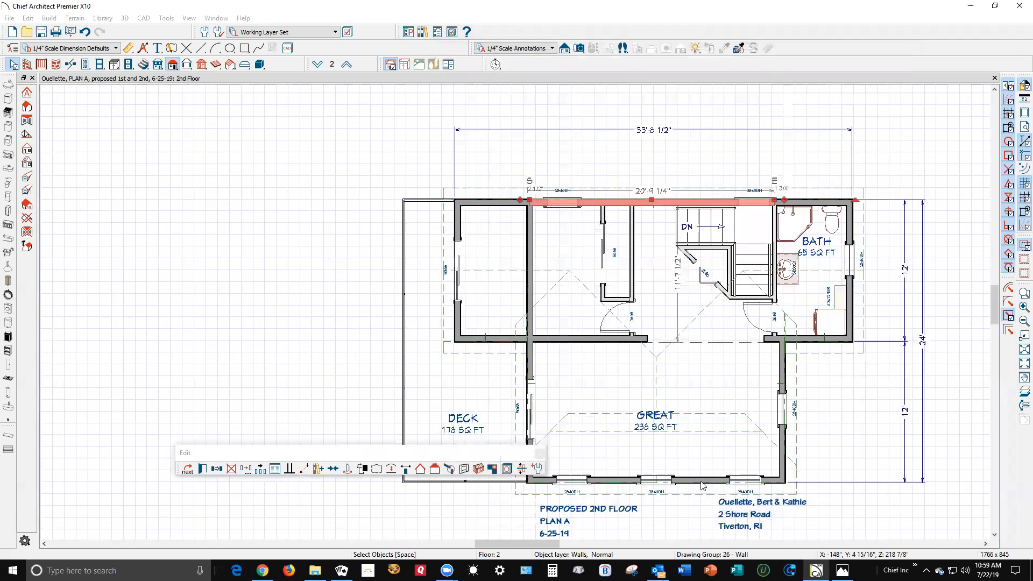
- Turn off the Upper Pitch for the Great room's three-window exterior wall
left_click(202, 468)
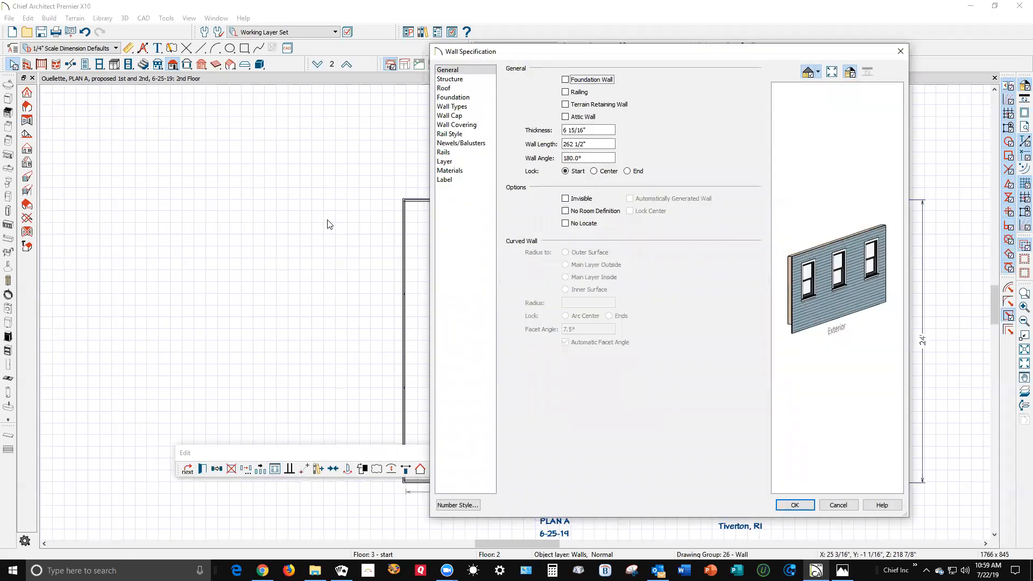
left_click(458, 89)
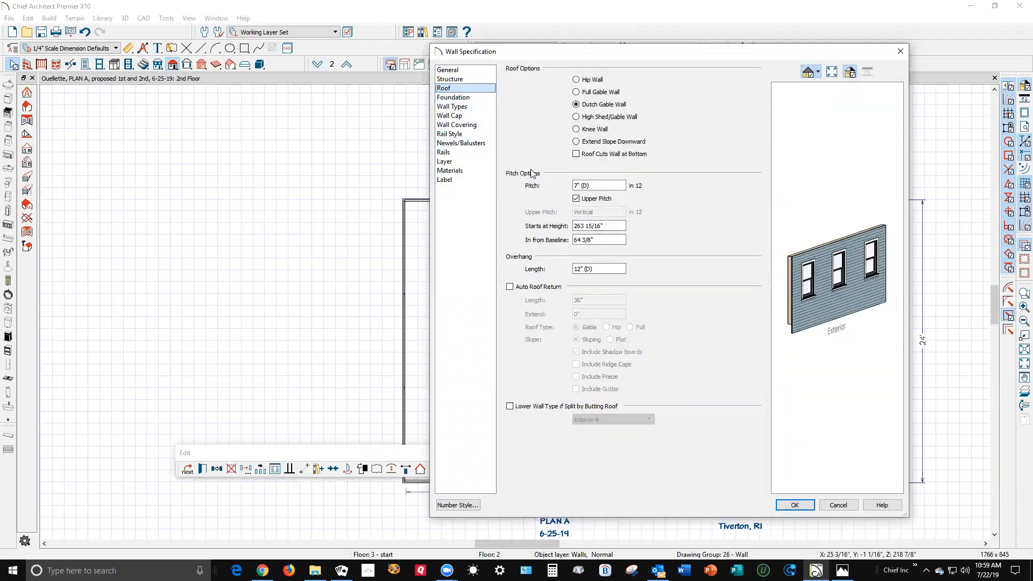
left_click(594, 200)
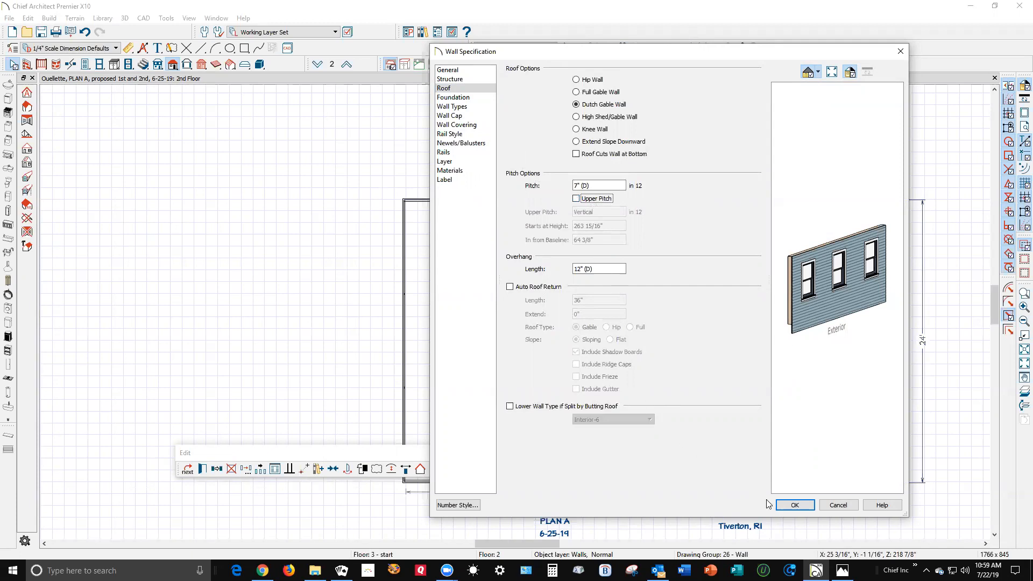
left_click(795, 504)
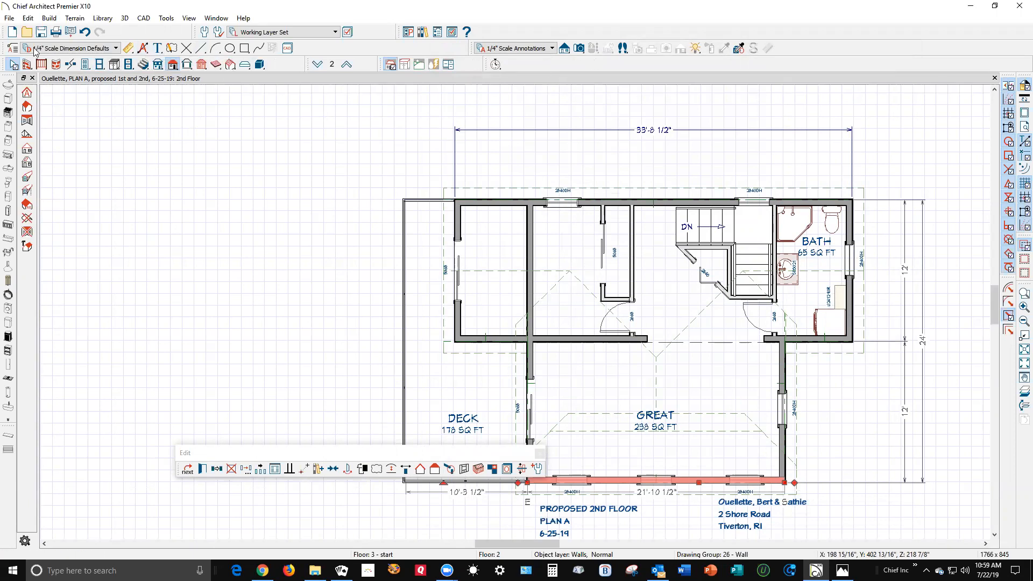
- Rebuild the roof planes using the walls' revised upper pitch settings
left_click(173, 66)
left_click(275, 84)
left_click(399, 485)
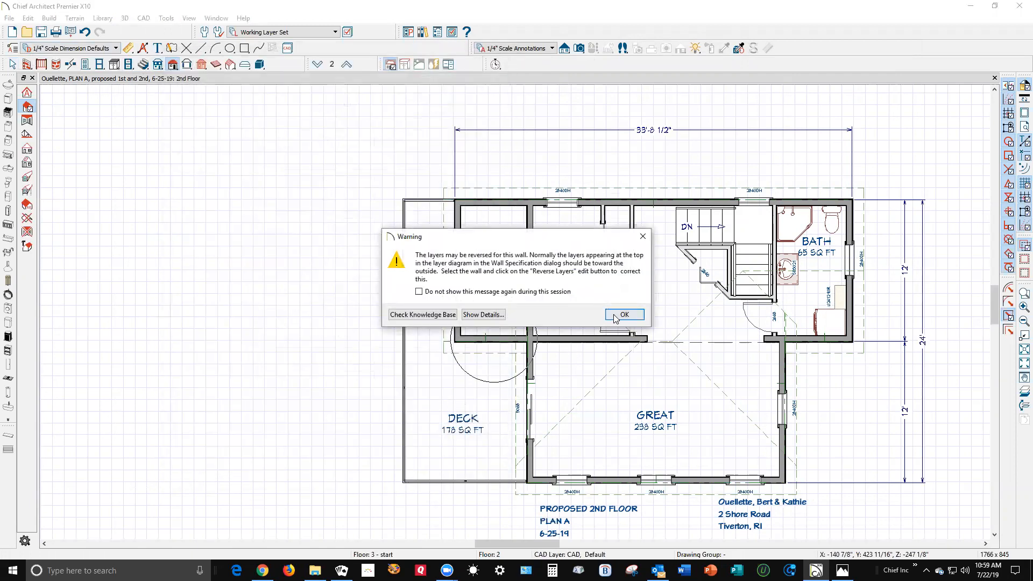
left_click(627, 316)
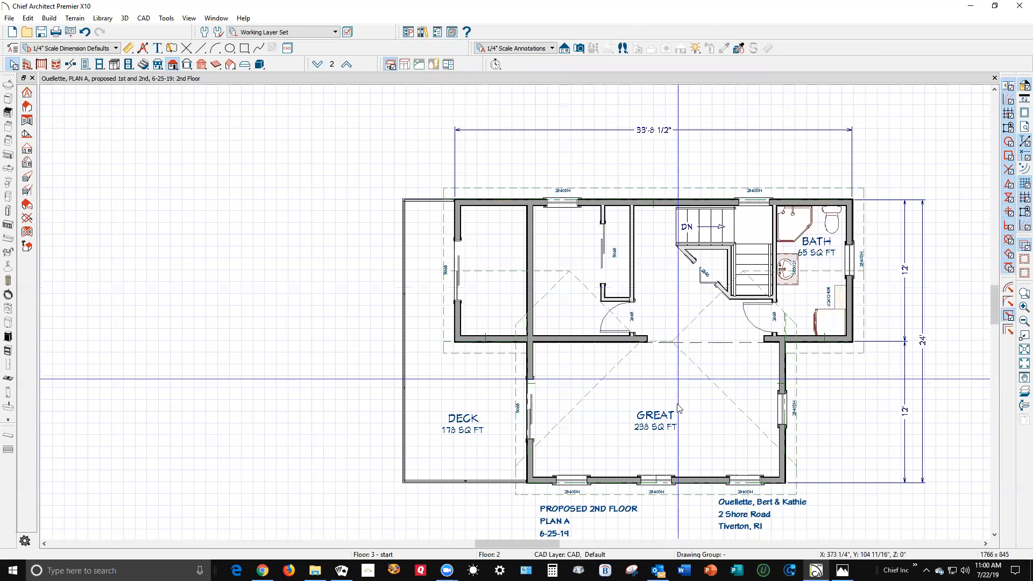
- Examine the height and pitch settings of the roof plane over the Great room, and check the opposite eave and exterior wall
left_click(693, 499)
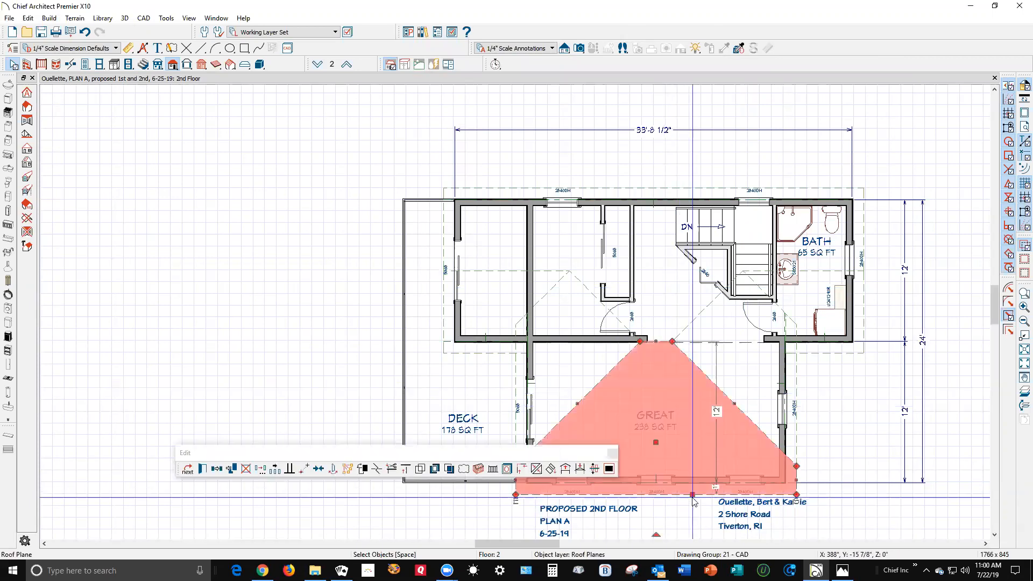
double_click(694, 500)
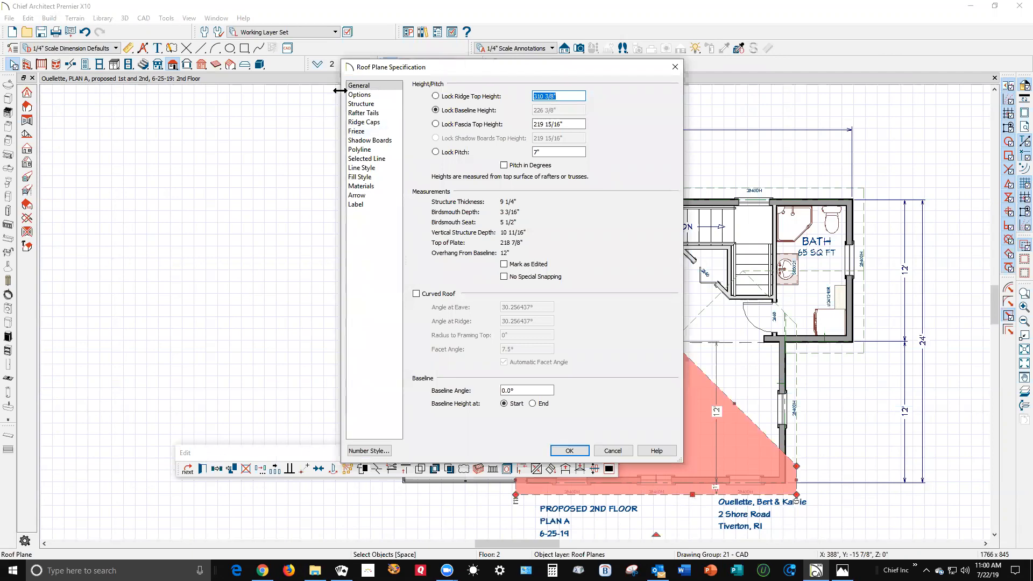
left_click(617, 452)
key("Escape")
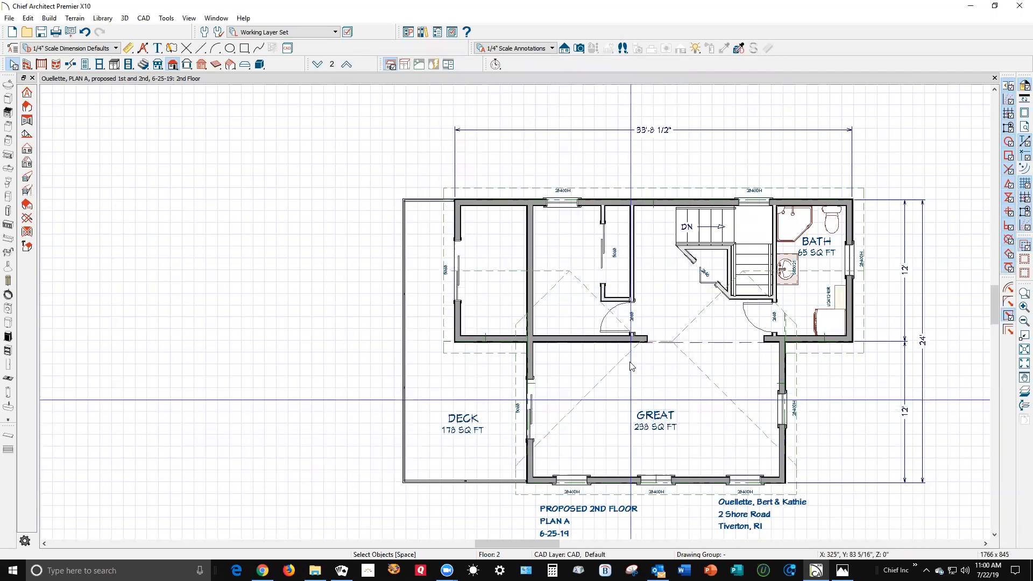
left_click(643, 190)
key("Escape")
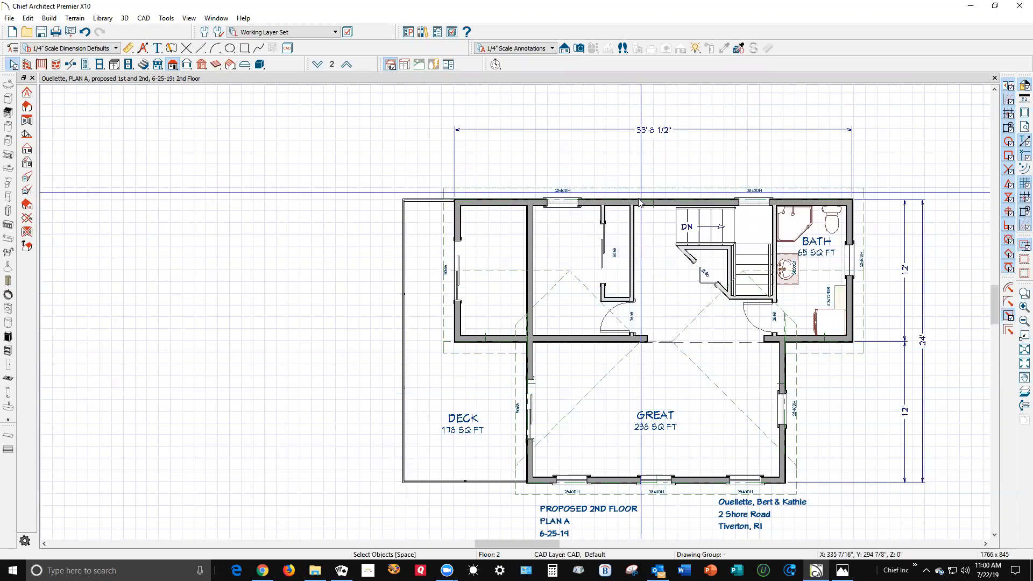
left_click(598, 204)
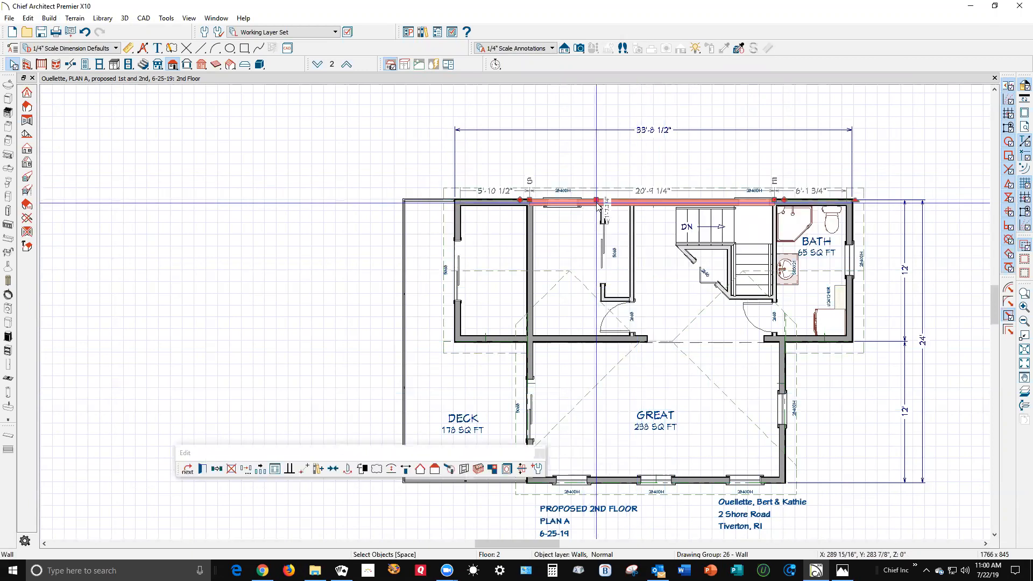
key("Escape")
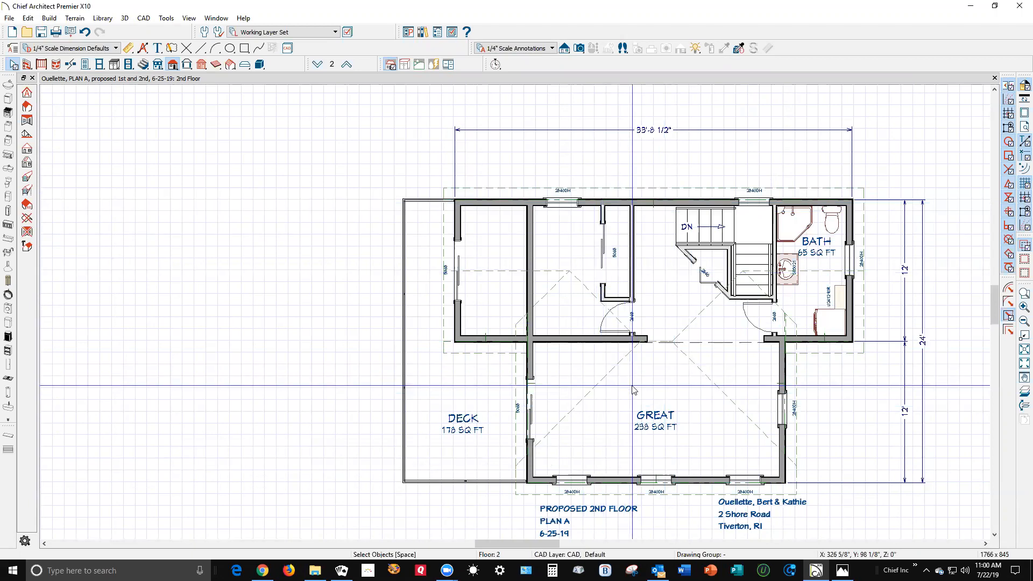
- Generate a new perspective full overview of the house and examine the rebuilt roof from the deck side
scroll(680, 239, "down", 2)
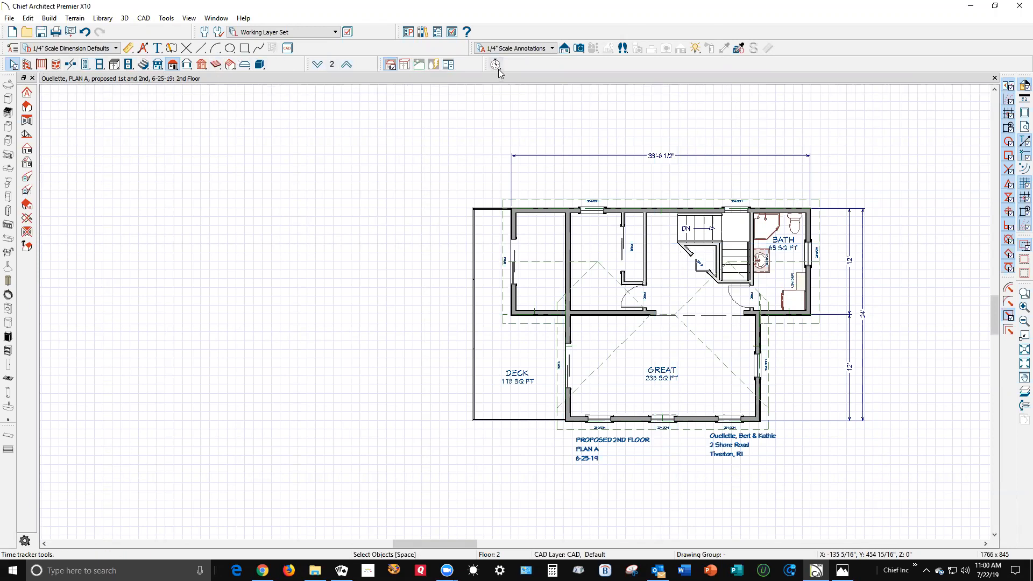
left_click(579, 47)
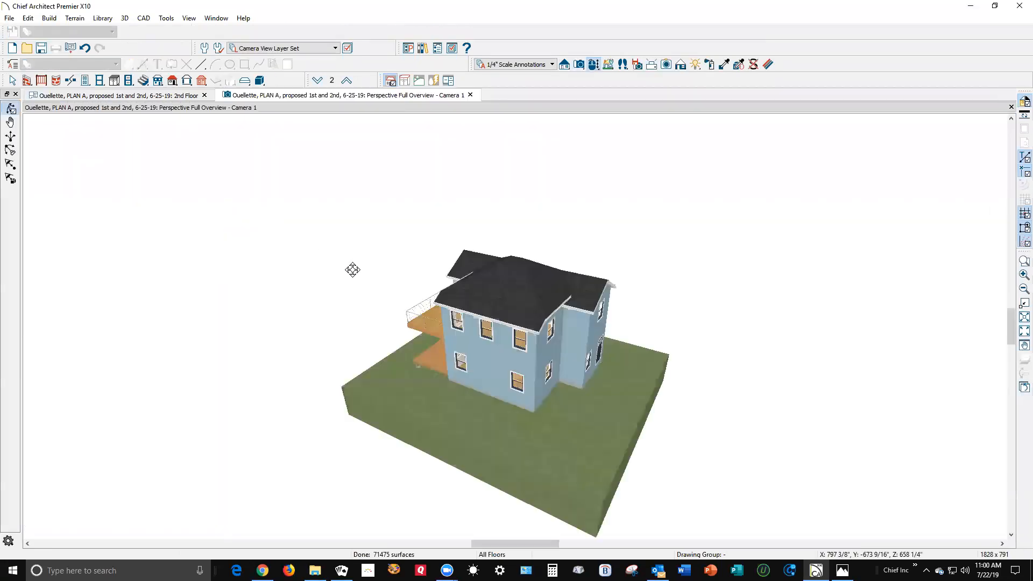
left_click_drag(484, 283, 650, 249)
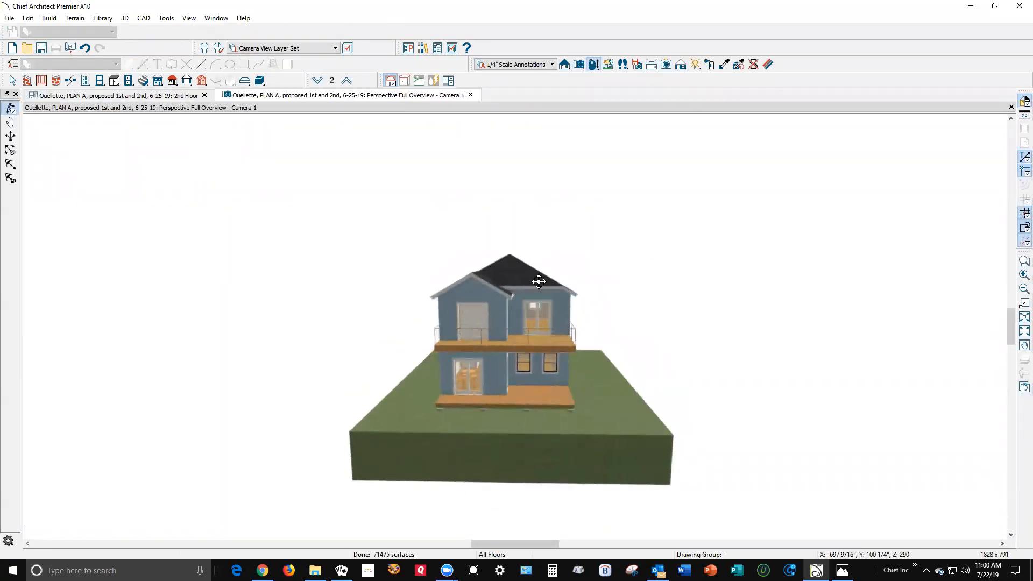
- Examine the roof over the deck-side gable and the sliding-door wall from closer and above
scroll(539, 251, "up", 3)
scroll(539, 256, "up", 4)
mouse_move(551, 300)
left_mouse_down()
mouse_move(445, 309)
mouse_move(533, 306)
left_mouse_up()
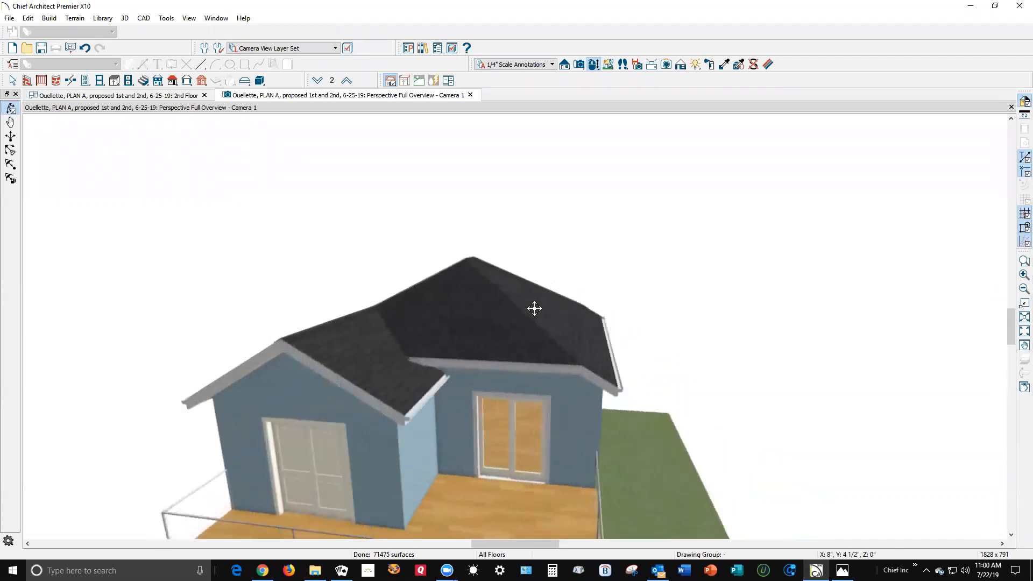
key("space")
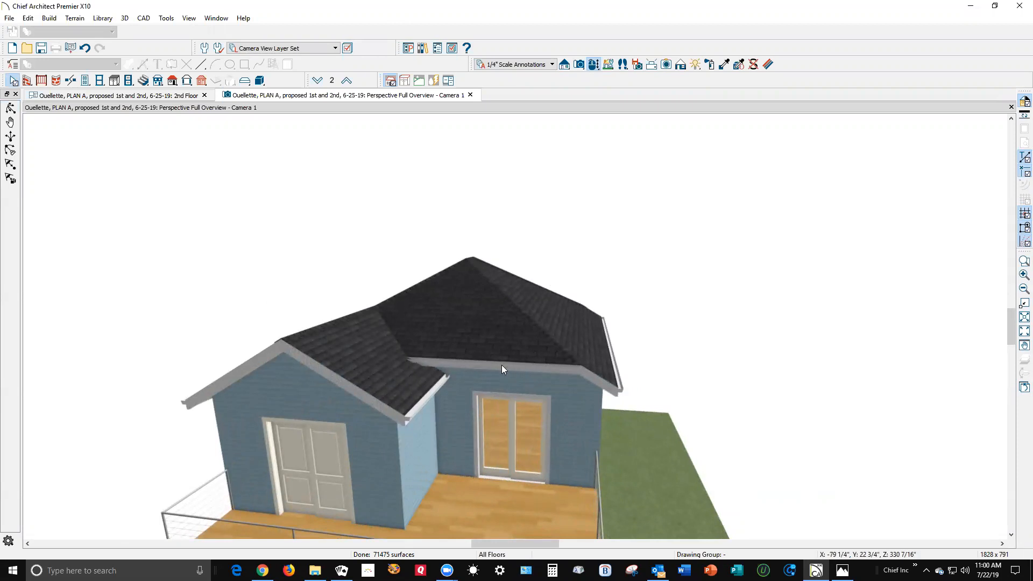
- Check the structure heights and ceiling settings of the Great room, the stair hall and the balcony room in plan view
key("ctrl+Tab")
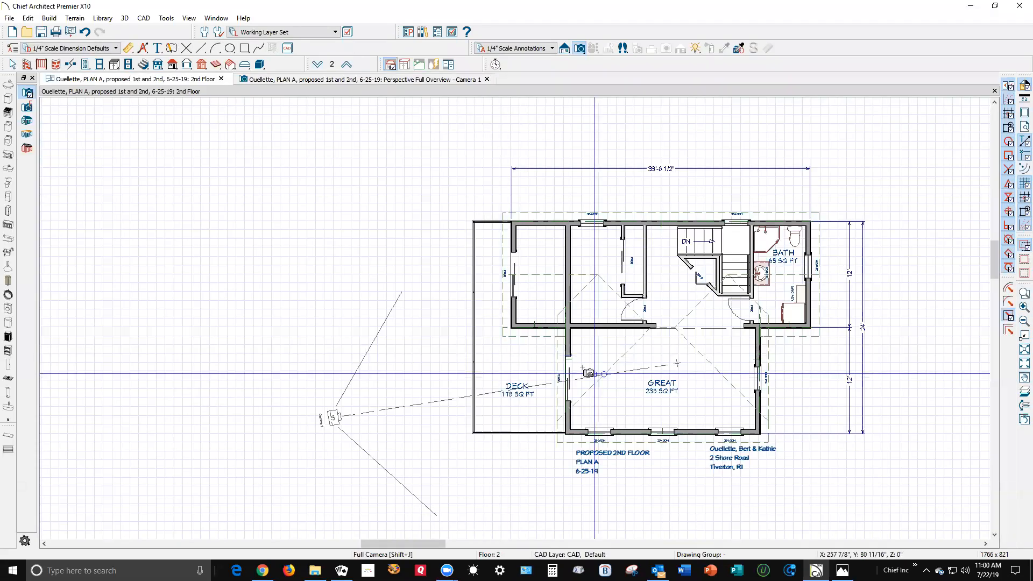
left_click(592, 358)
double_click(588, 346)
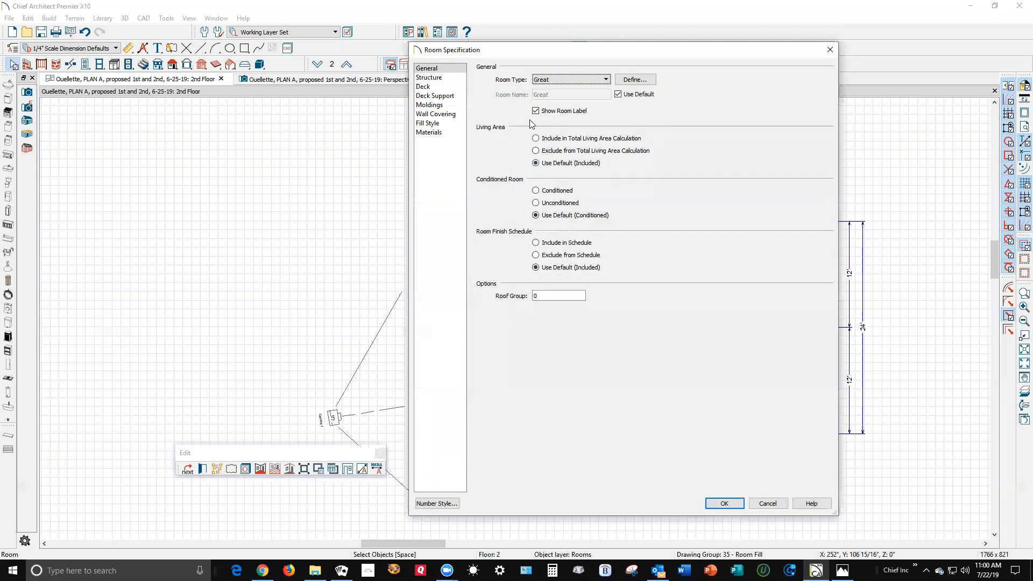
left_click(429, 78)
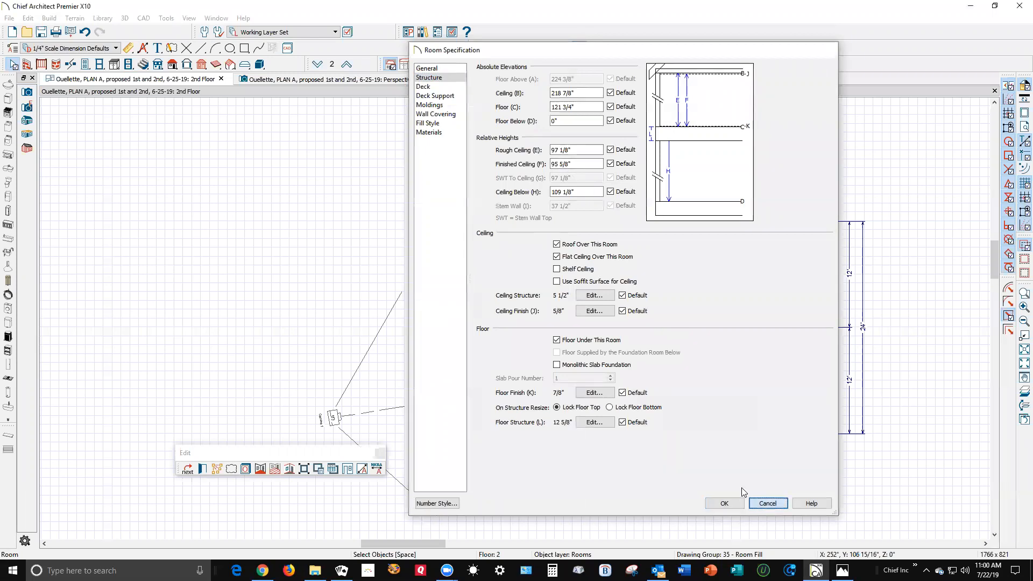
left_click(760, 504)
double_click(676, 294)
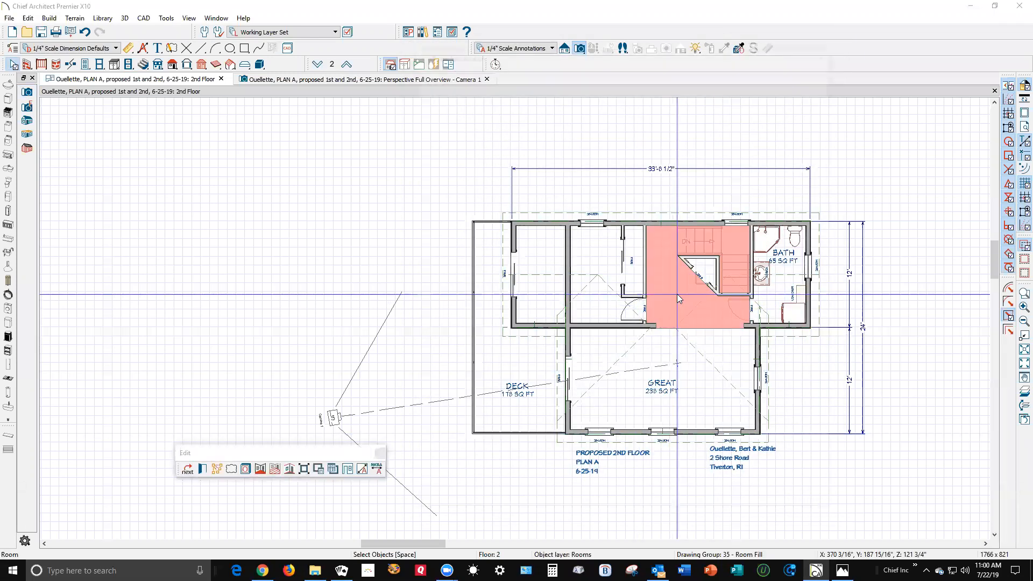
left_click(435, 78)
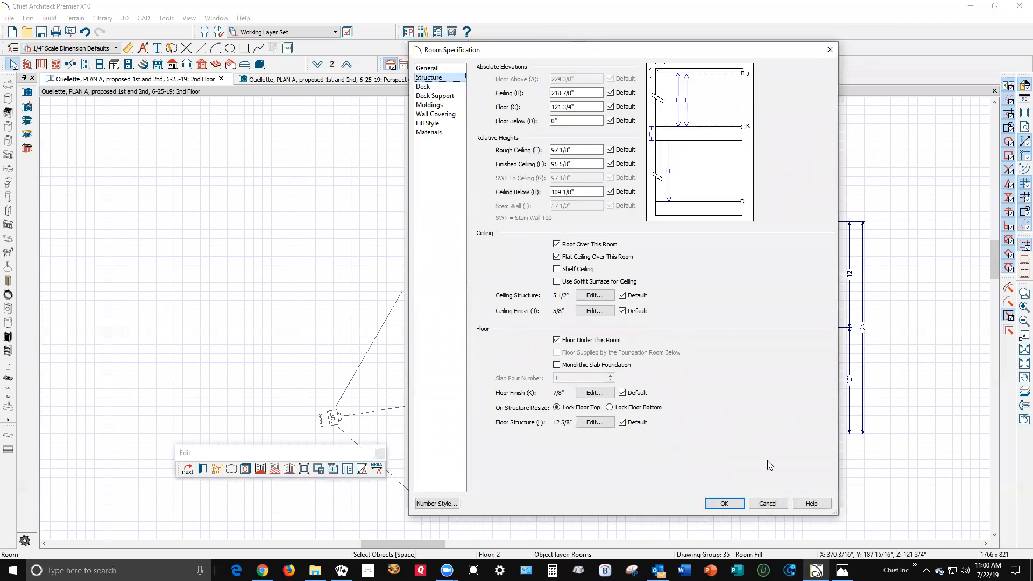
left_click(768, 504)
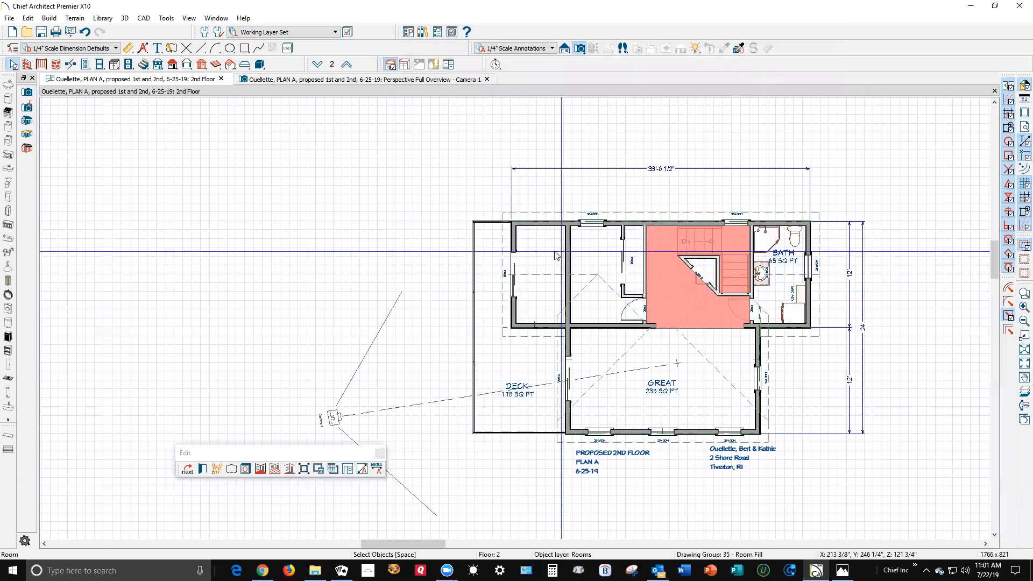
double_click(551, 251)
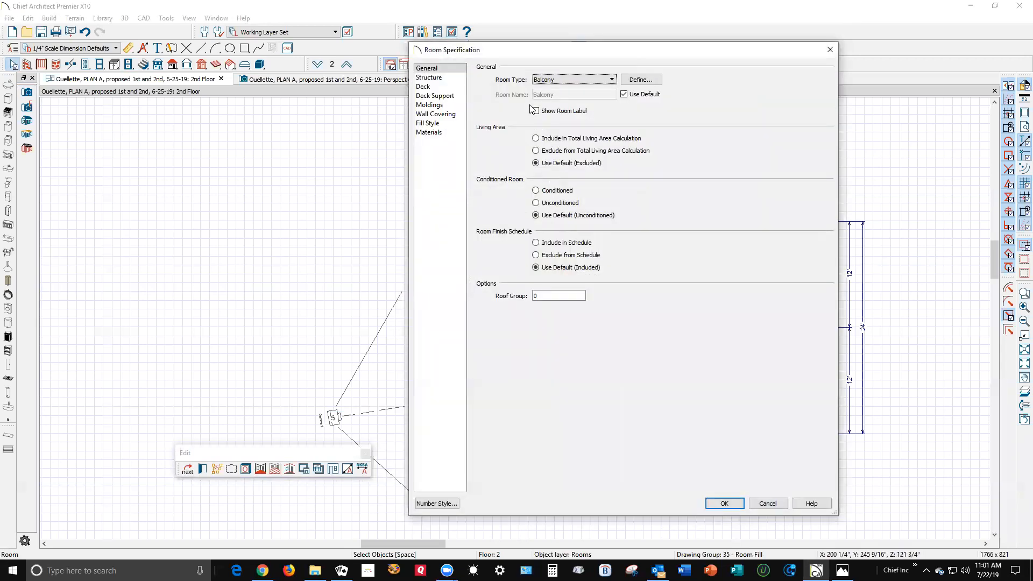
left_click(458, 79)
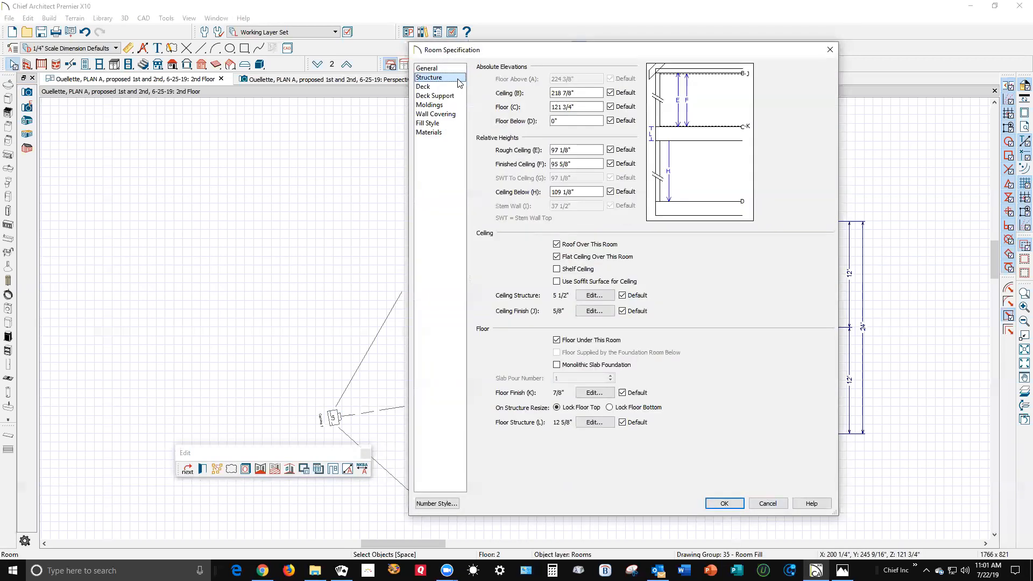
left_click(767, 504)
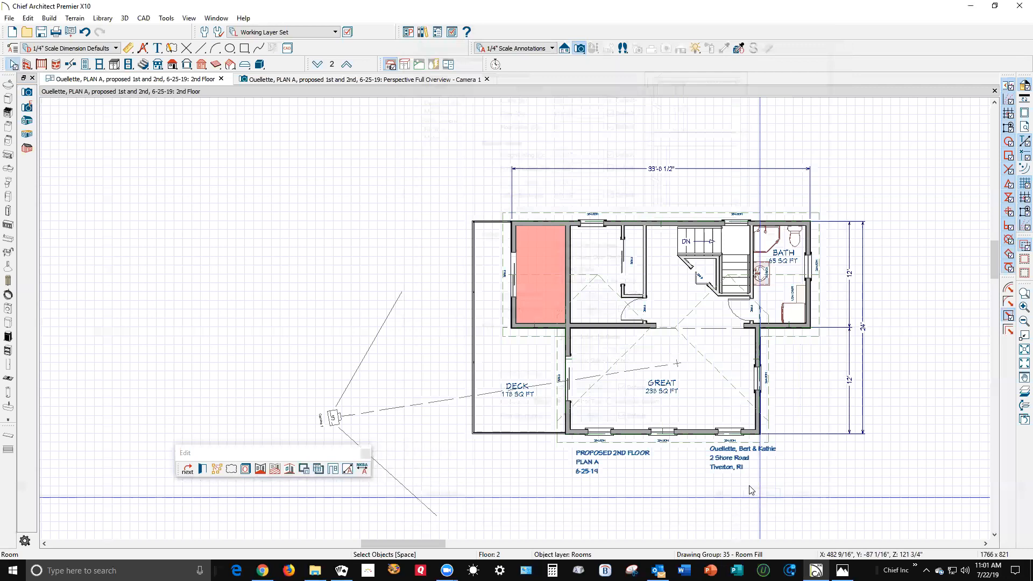
- Compare the height and pitch settings of the roof planes over the balcony room and over the Great room's three-window wall
double_click(529, 338)
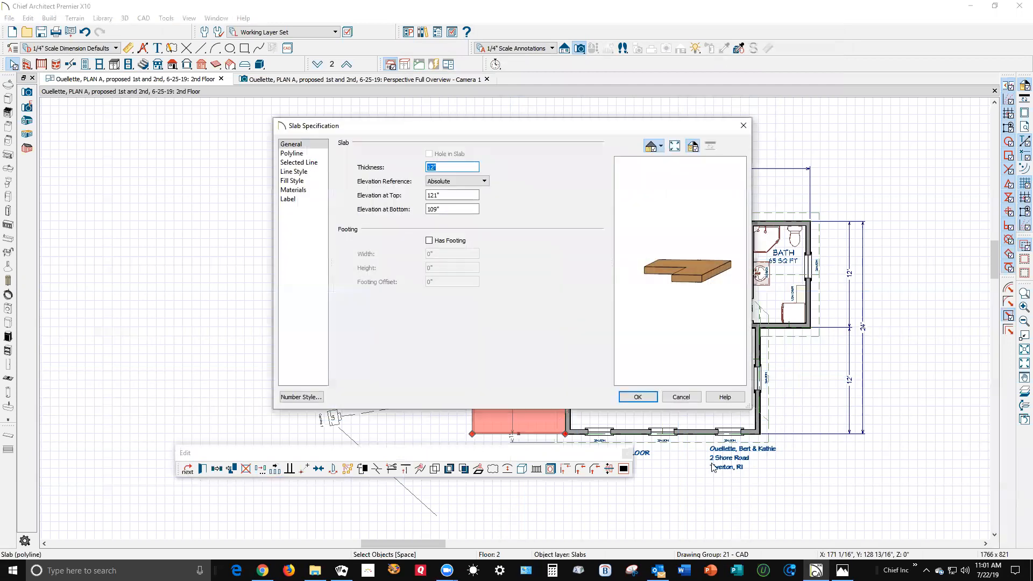
left_click(682, 398)
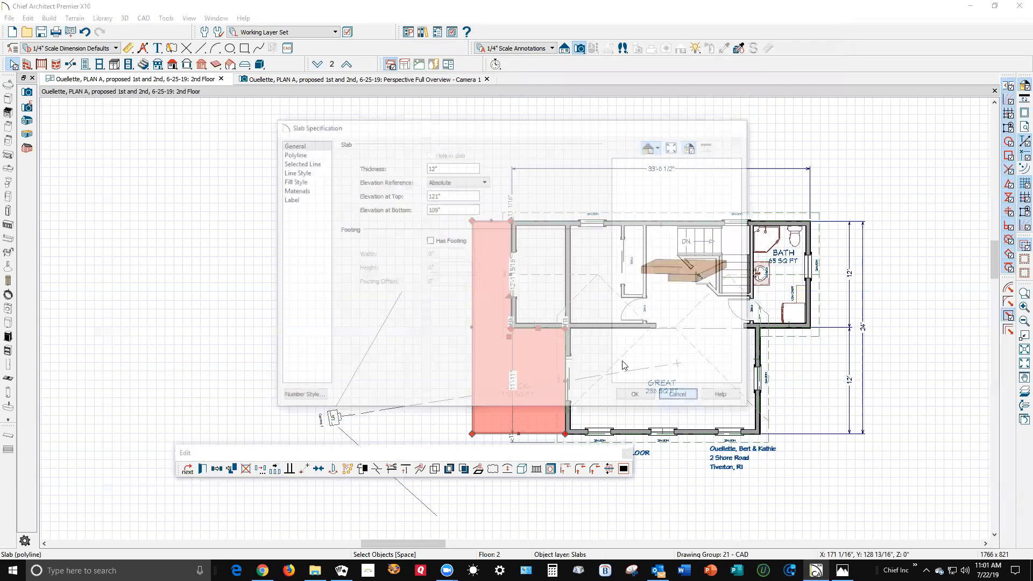
left_click(546, 281)
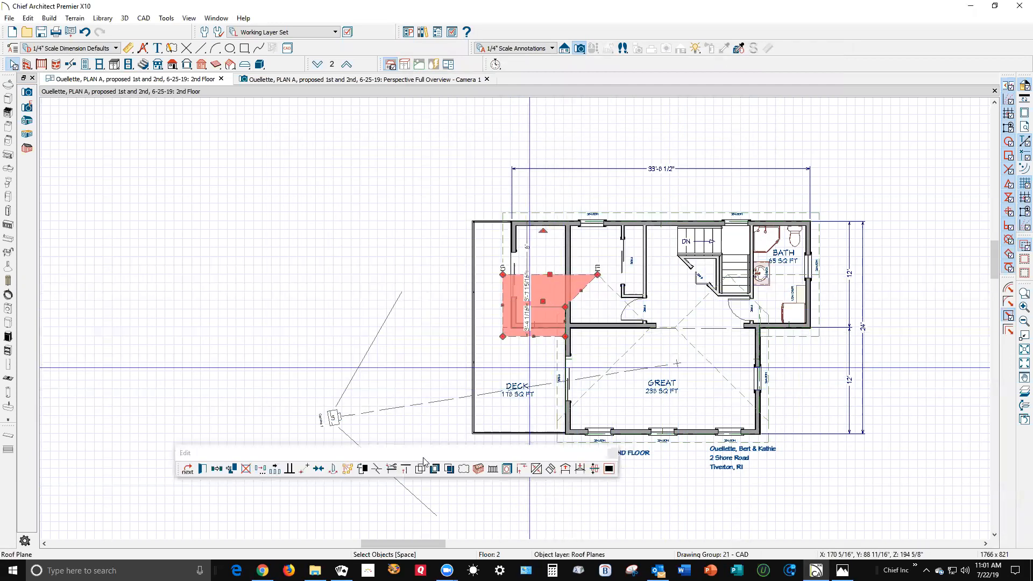
left_click(204, 469)
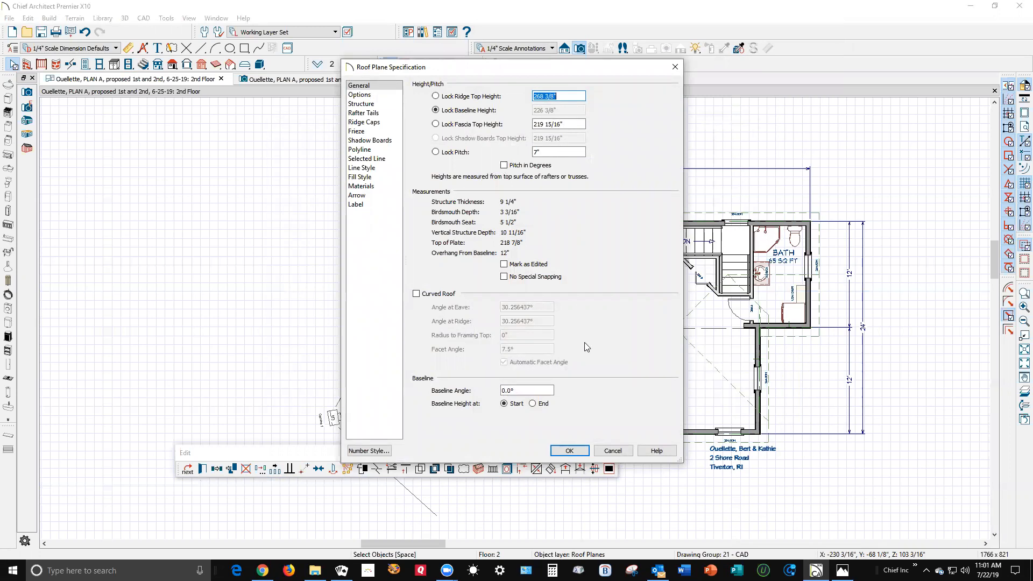
left_click(616, 455)
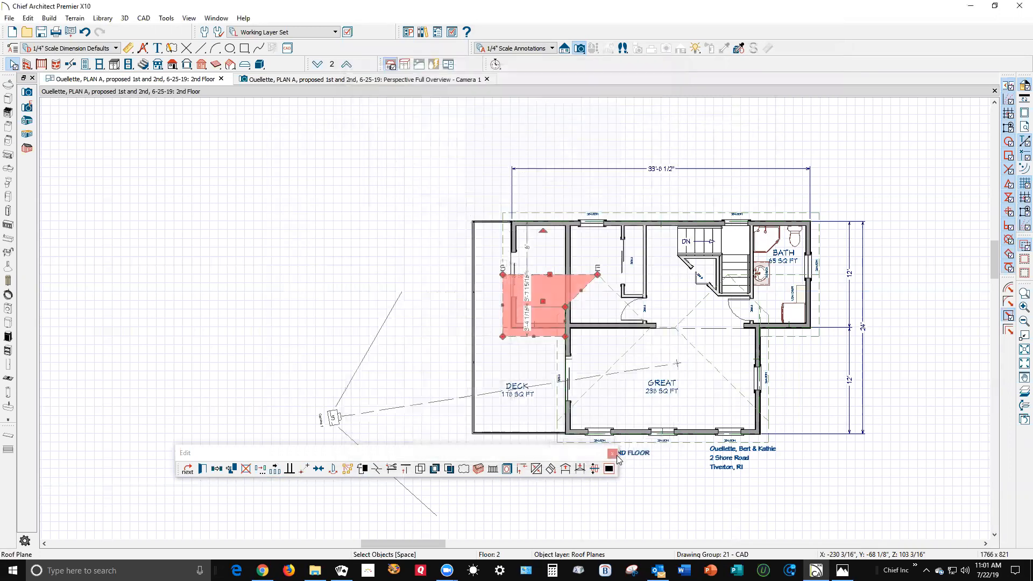
double_click(682, 448)
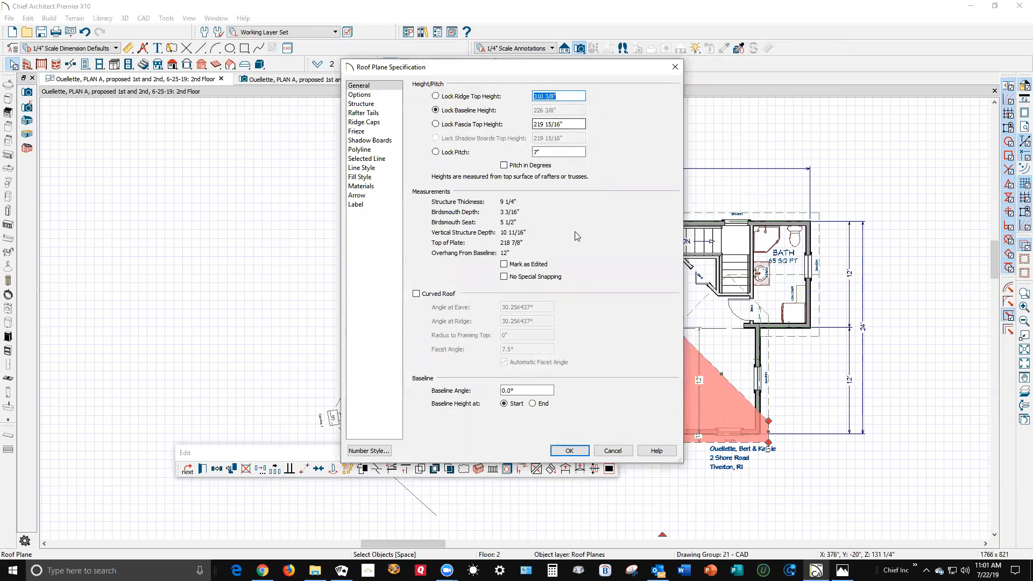
left_click(616, 453)
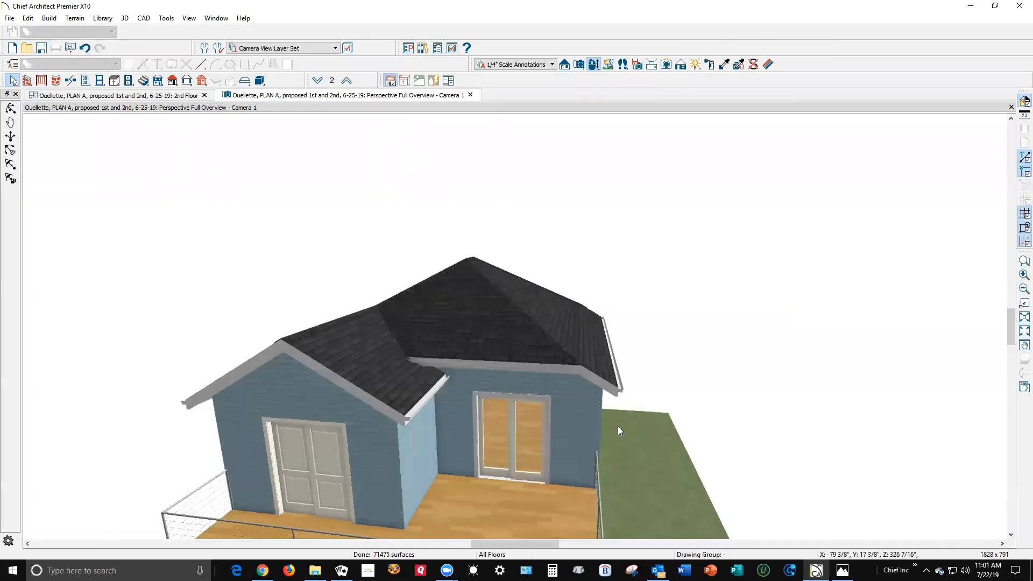
- Check the height and pitch settings of the smaller deck-side gable's roof plane in the perspective overview
double_click(422, 401)
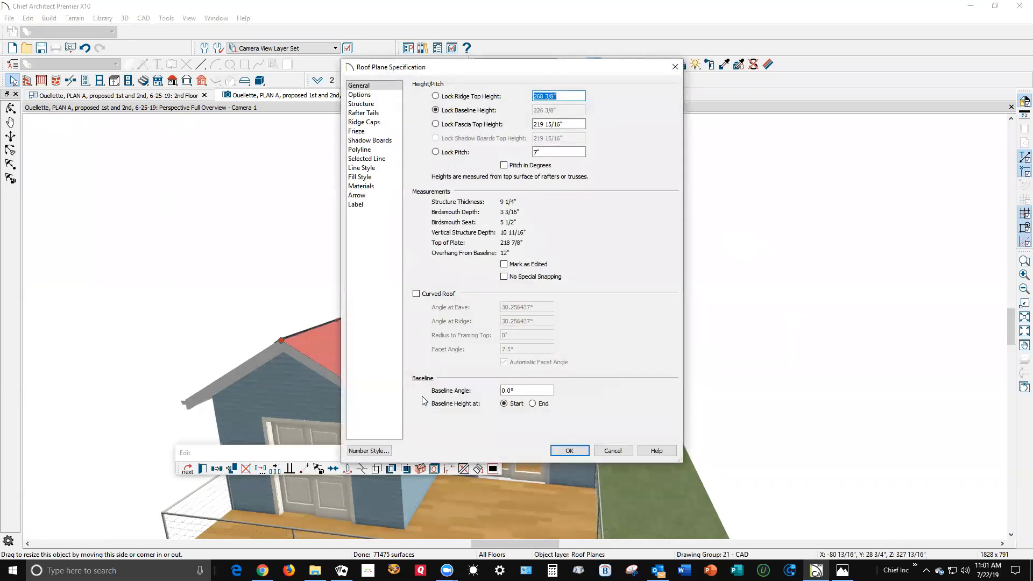
left_click(611, 451)
key("Escape")
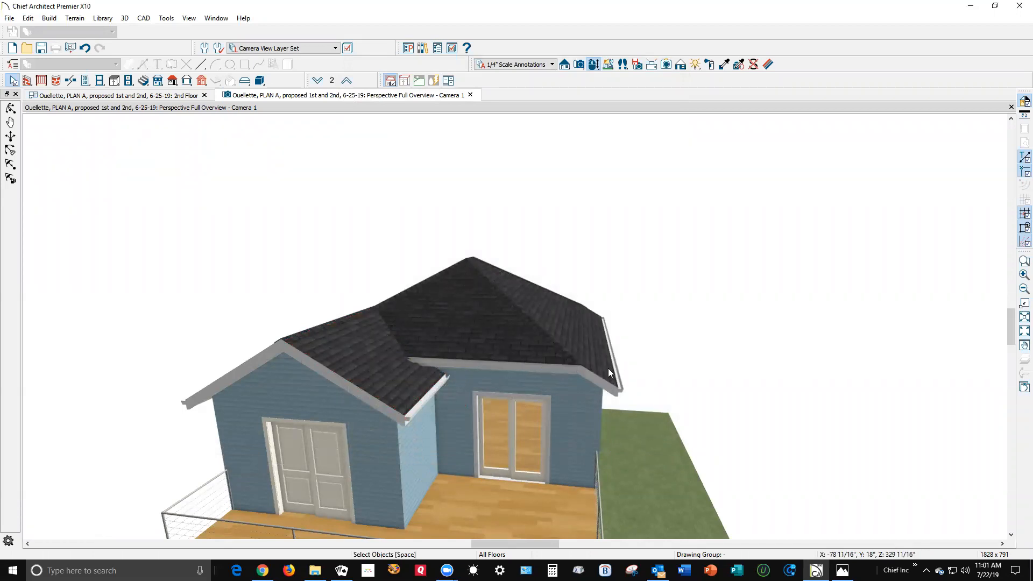
- Check the height and pitch settings of the roof plane above the Great room's deck-side wall in the floor plan
key("ctrl+Tab")
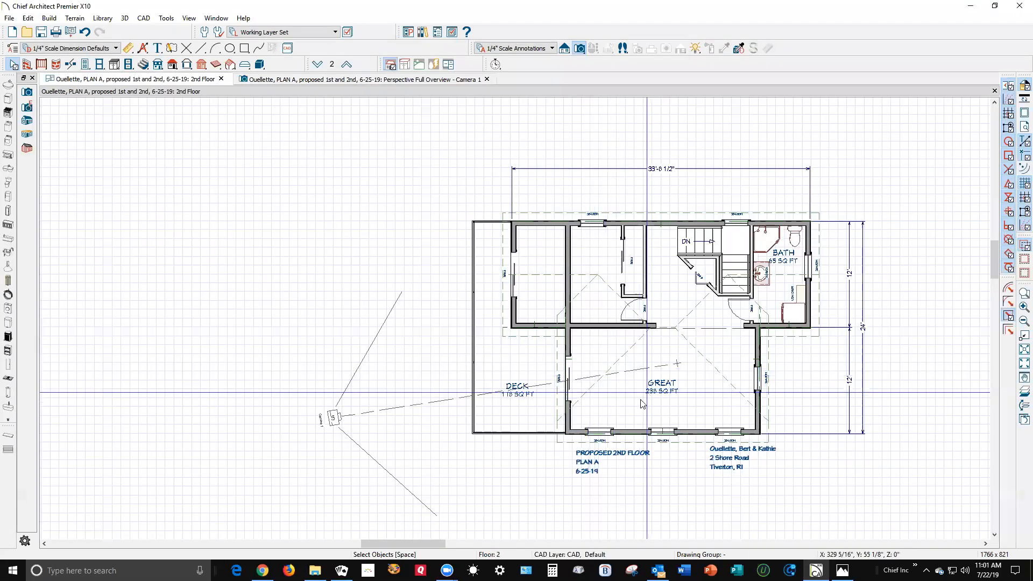
left_click(627, 353)
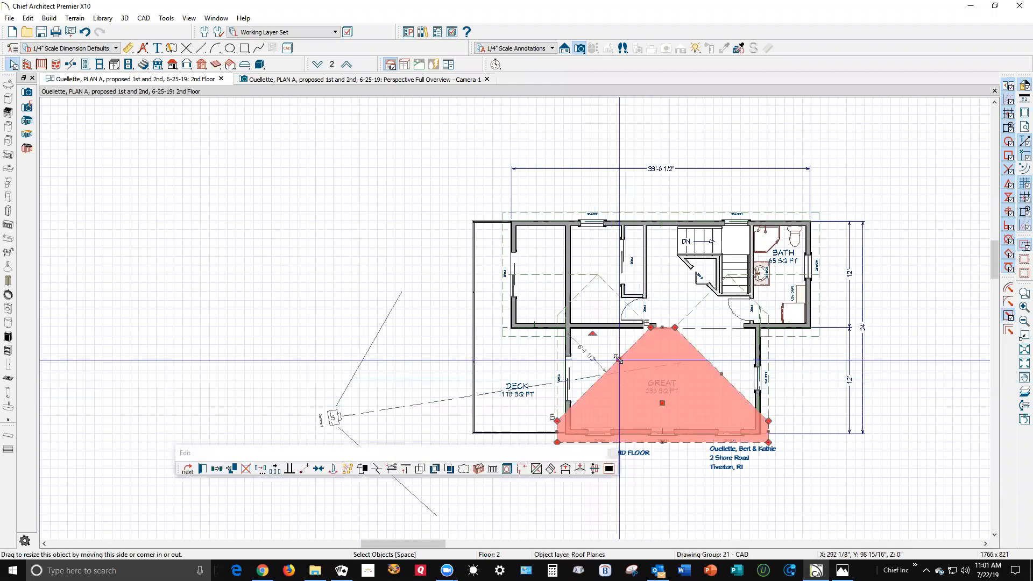
key("Tab")
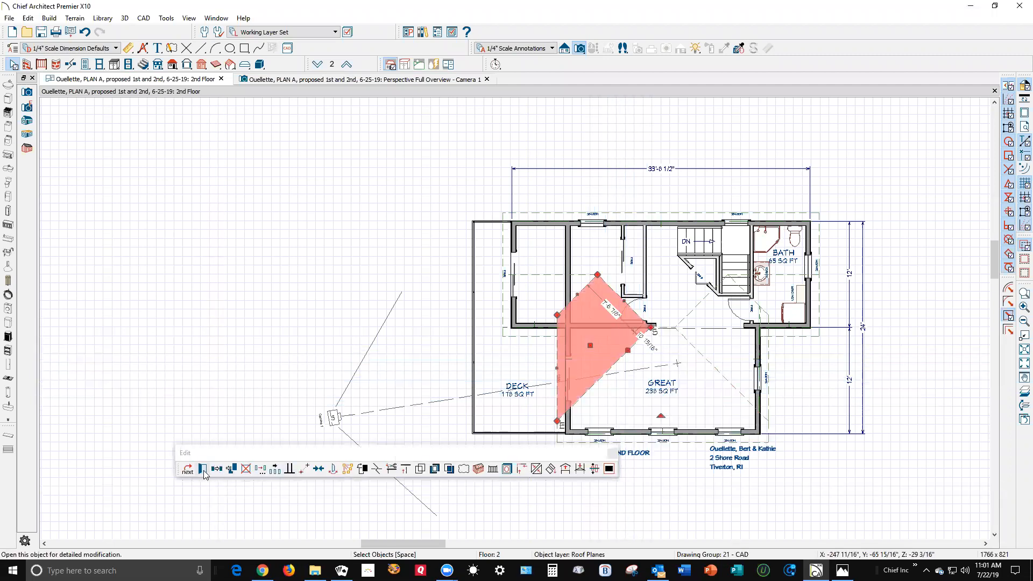
key("Return")
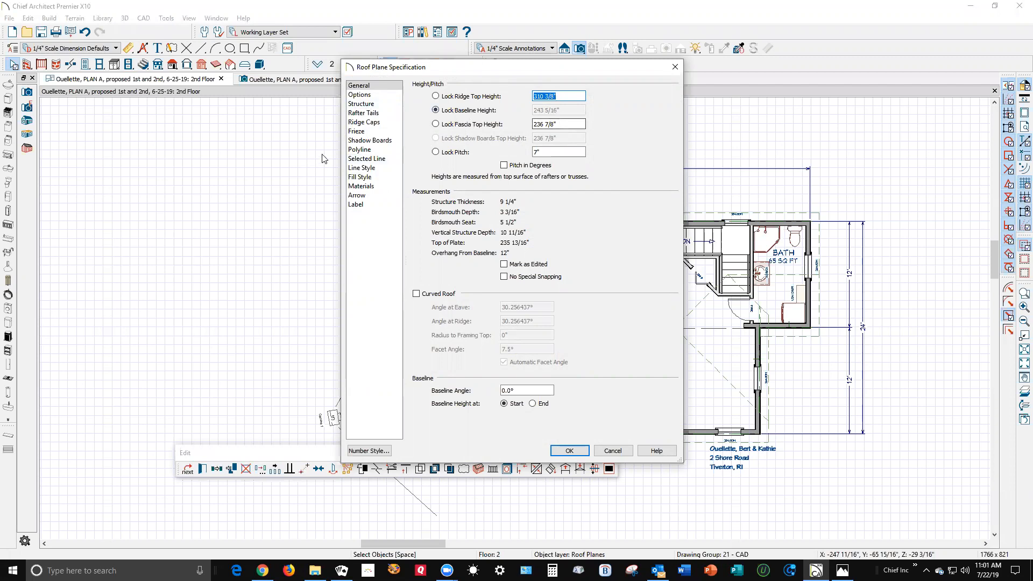
left_click(612, 450)
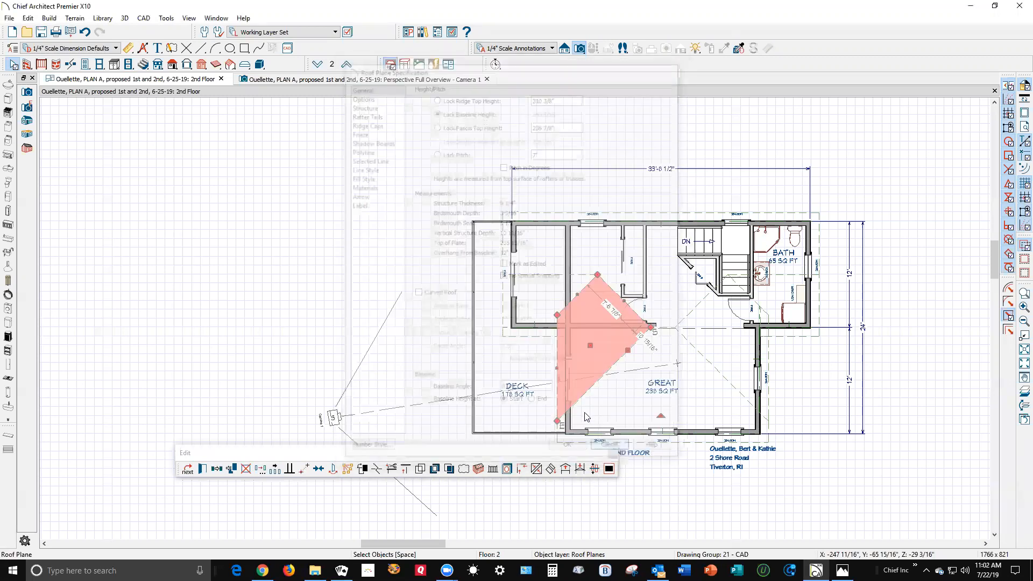
key("Escape")
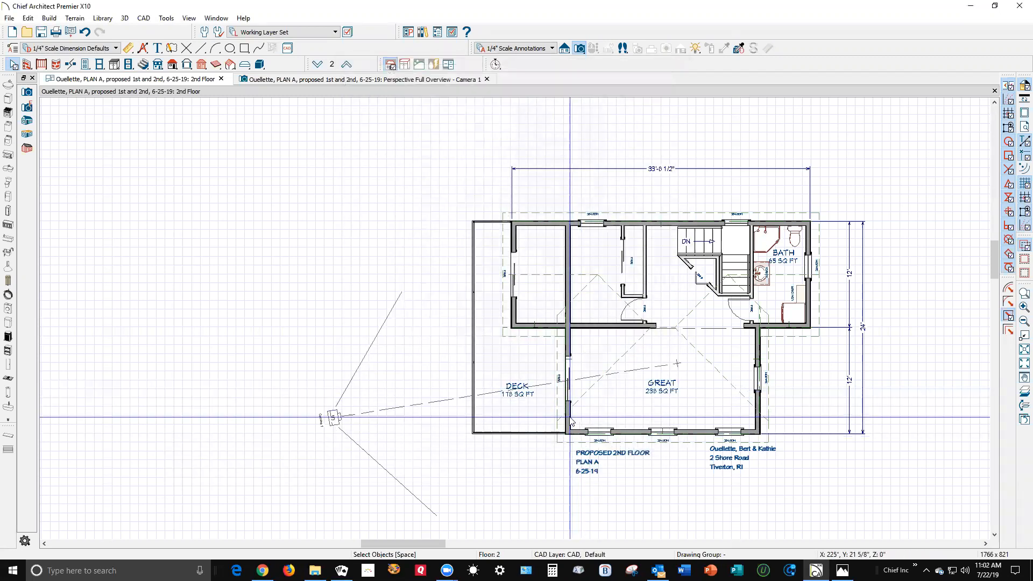
- Turn off the Upper Pitch for the Great room's deck-side wall and the opposite exterior wall together
left_click(569, 418)
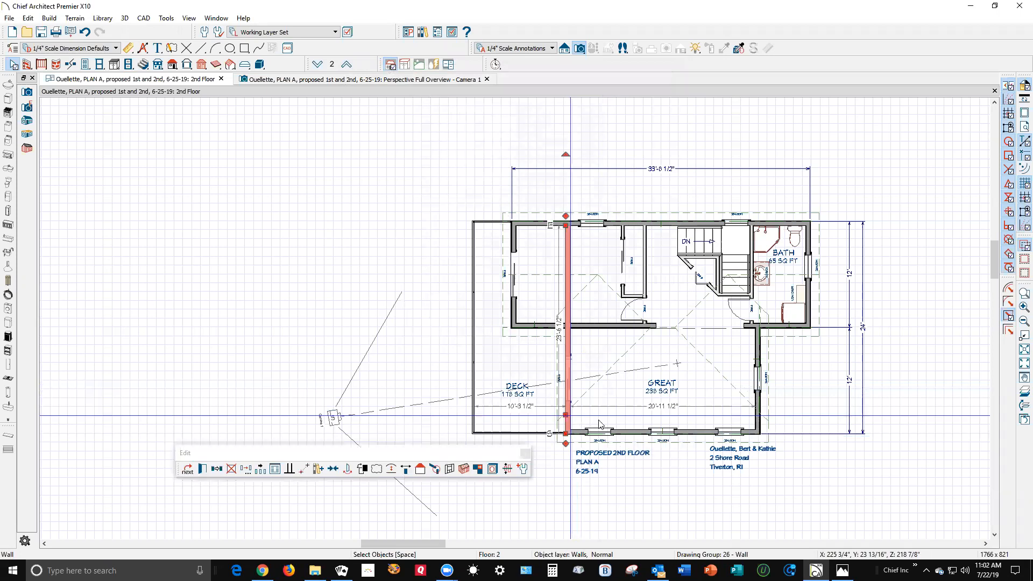
left_click(759, 422, "shift")
left_click(188, 470)
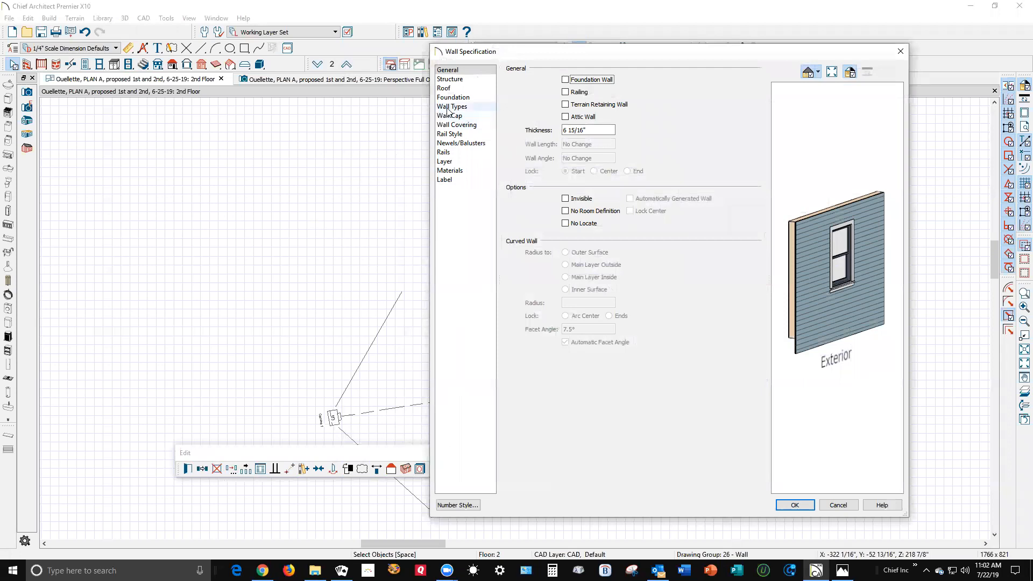
left_click(449, 90)
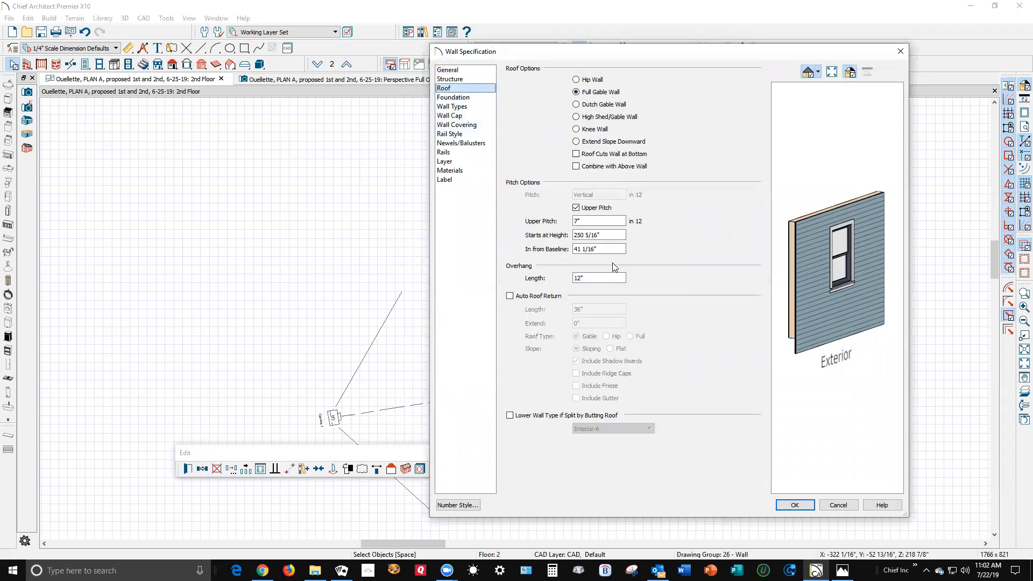
left_click(579, 208)
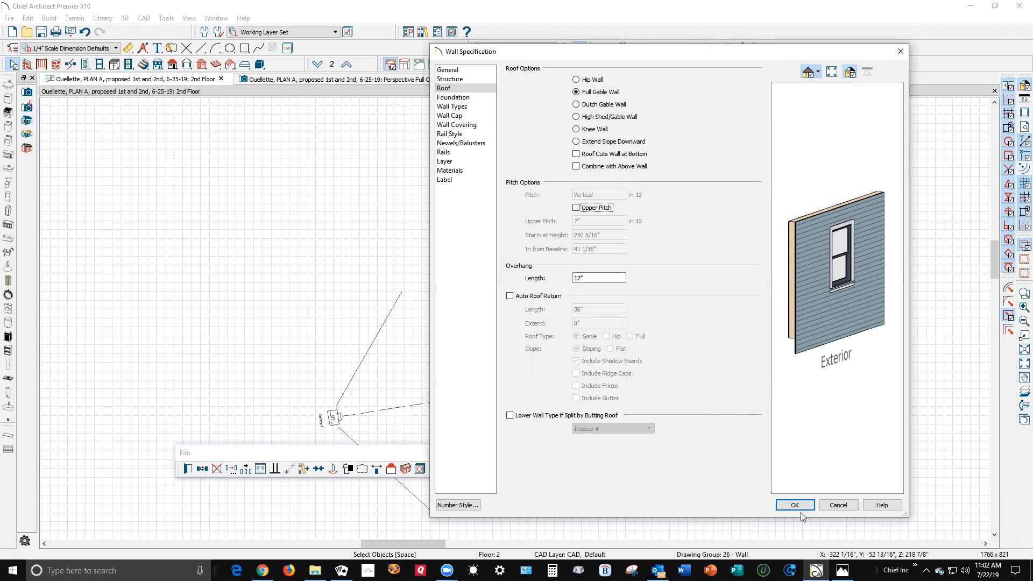
left_click(795, 505)
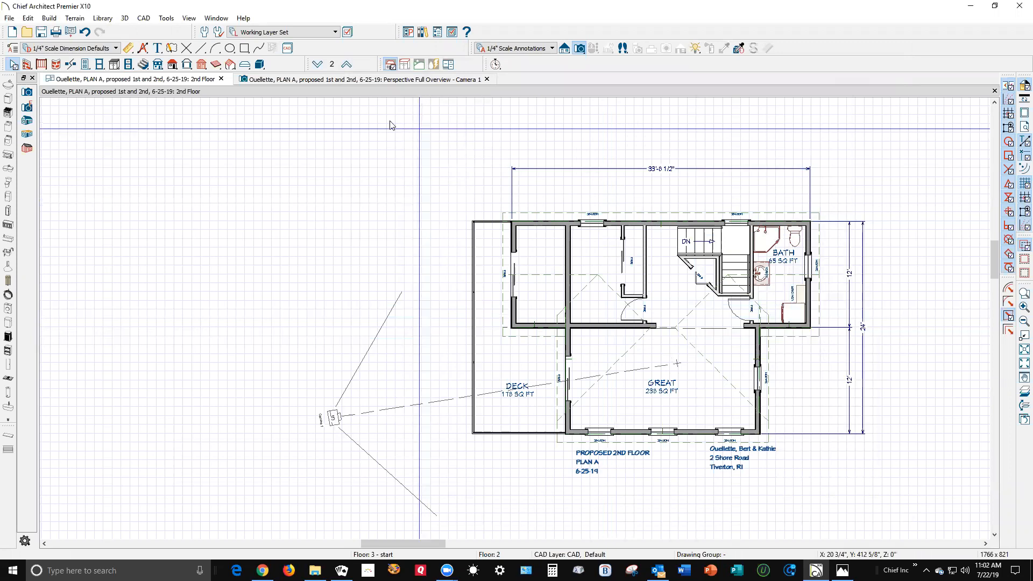
- Rebuild the roof planes with both end walls as plain full gables
double_click(172, 64)
left_click(260, 85)
left_click(400, 486)
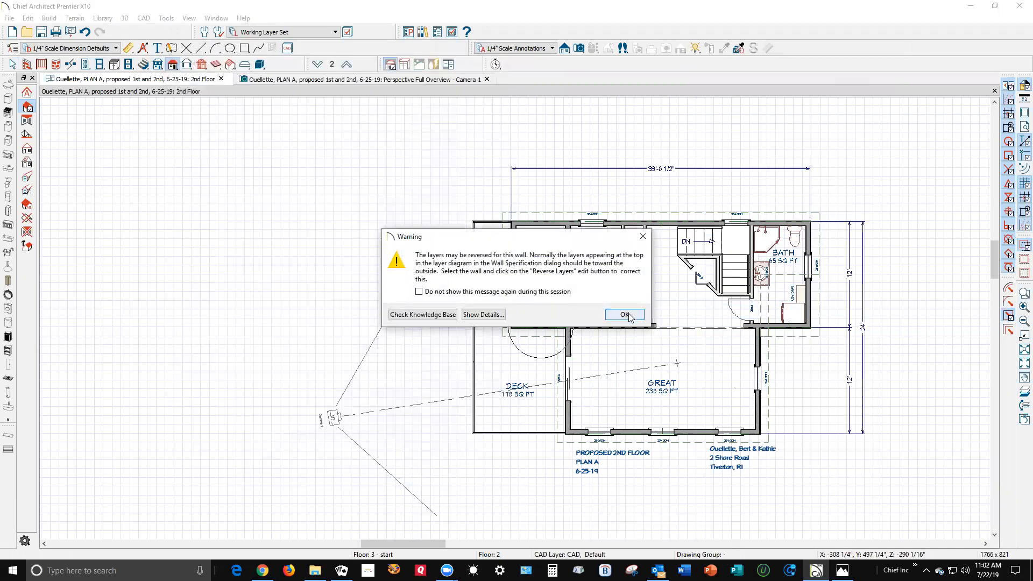
left_click(625, 315)
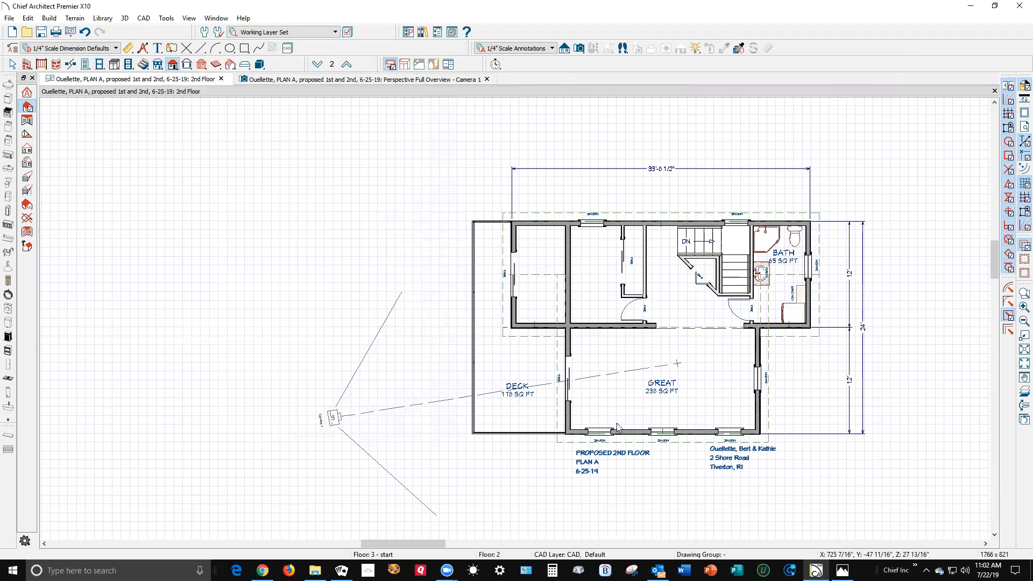
- Examine the rebuilt gable roof from the deck side in the perspective overview
key("ctrl+Tab")
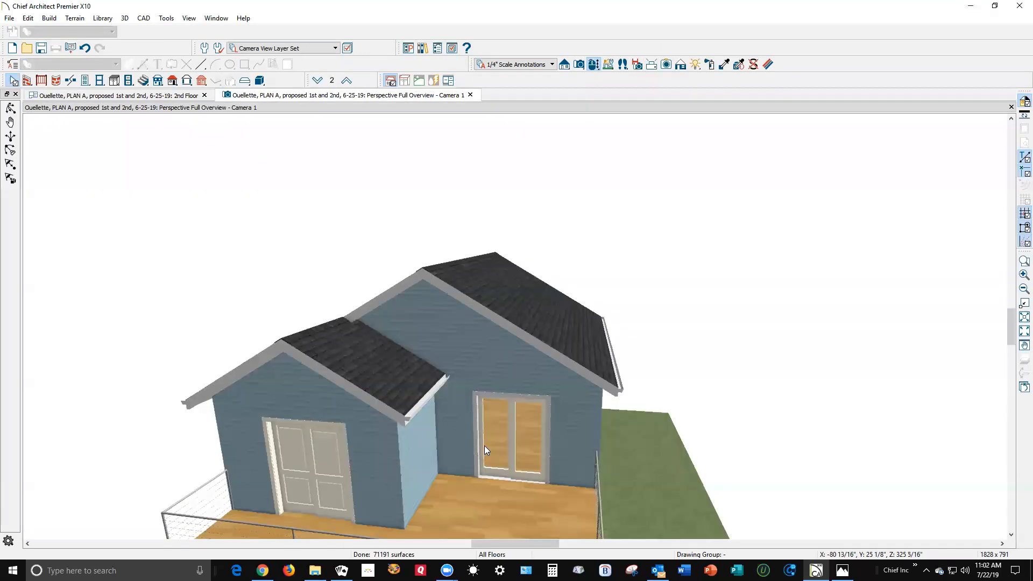
left_click(12, 110)
left_click_drag(346, 298, 463, 256)
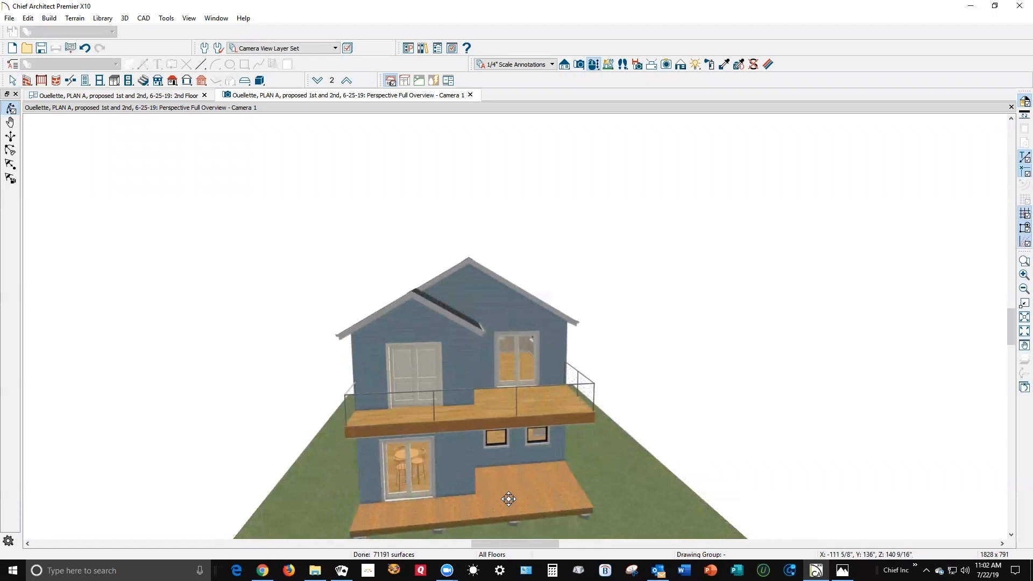
- Turn off the terrain's automatic building pad height, set Subfloor Height Above Terrain to 7", and check the lower deck against the ground
scroll(510, 498, "up", 3)
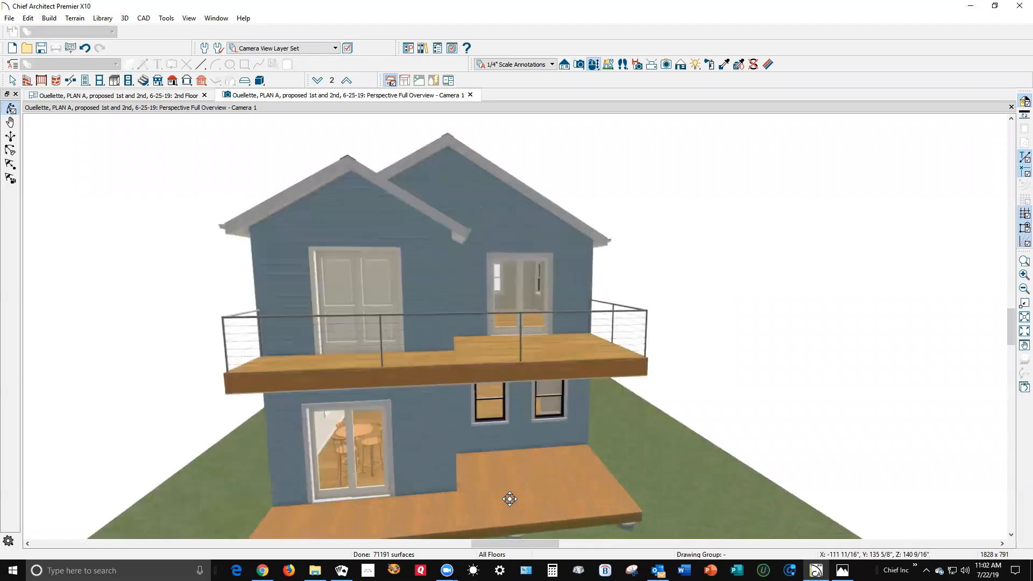
scroll(509, 499, "down", 5)
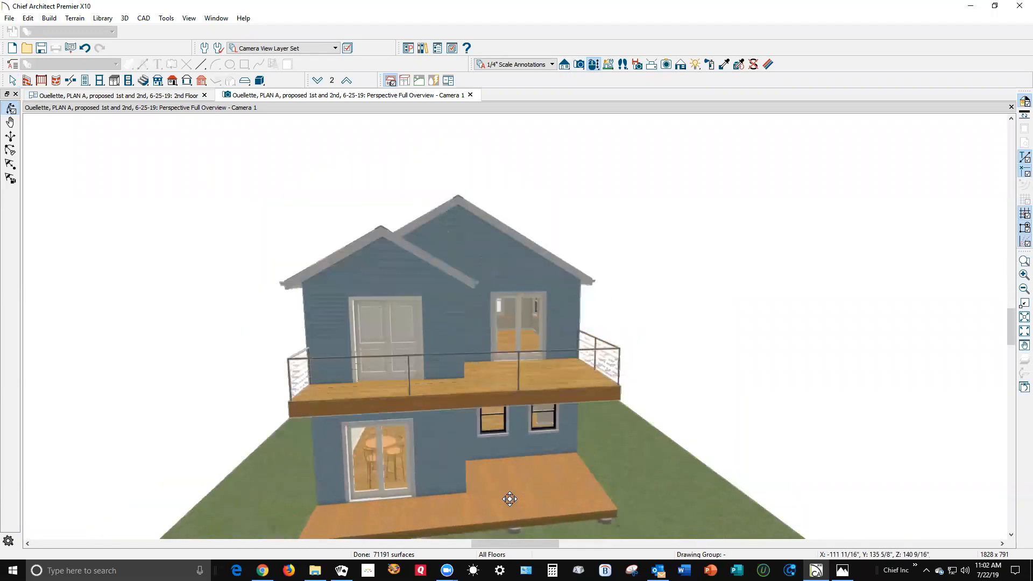
key("space")
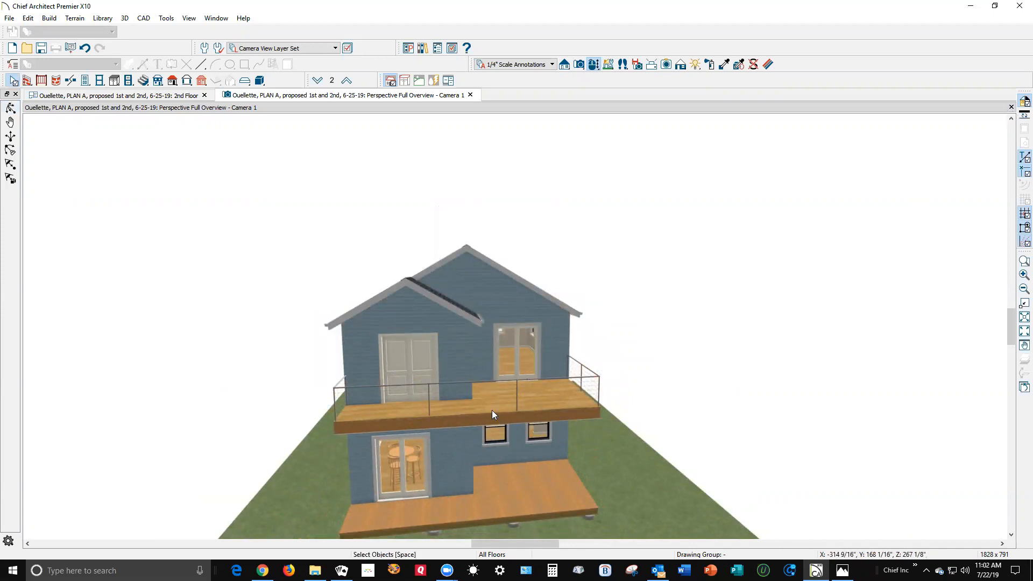
scroll(485, 439, "down", 3)
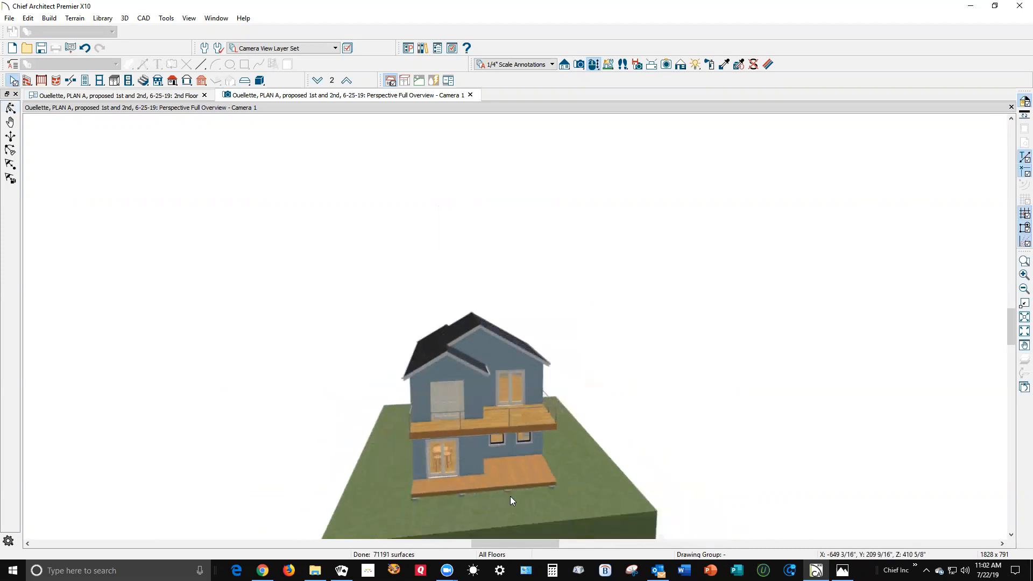
double_click(525, 507)
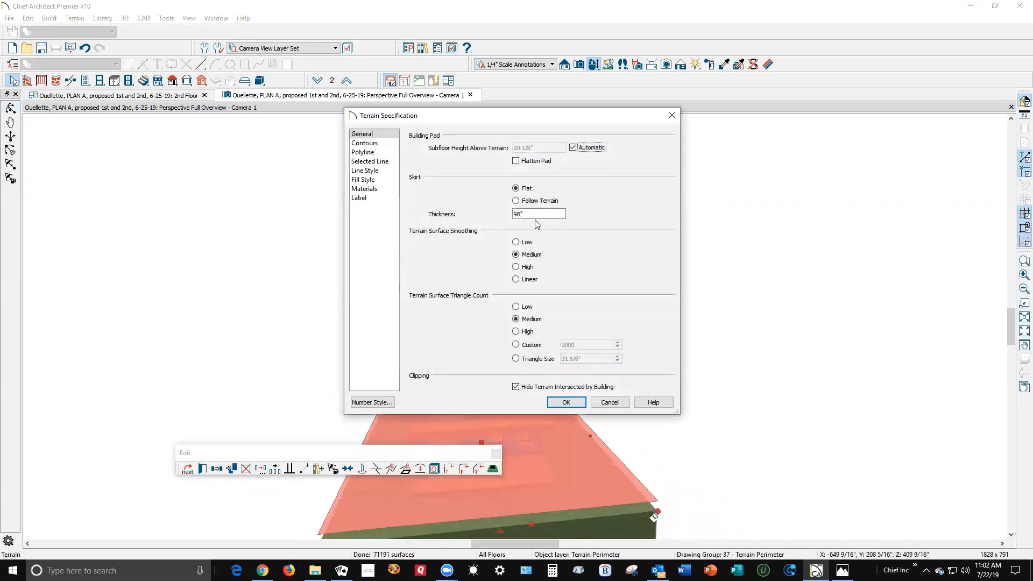
left_click(574, 147)
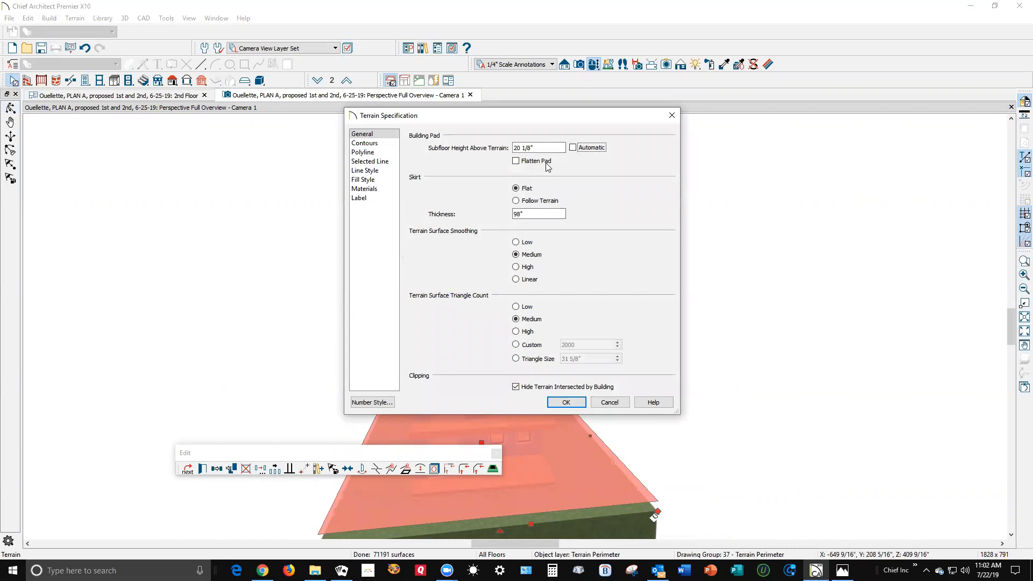
left_click_drag(554, 150, 304, 170)
type("7")
left_click(567, 402)
left_click(645, 413)
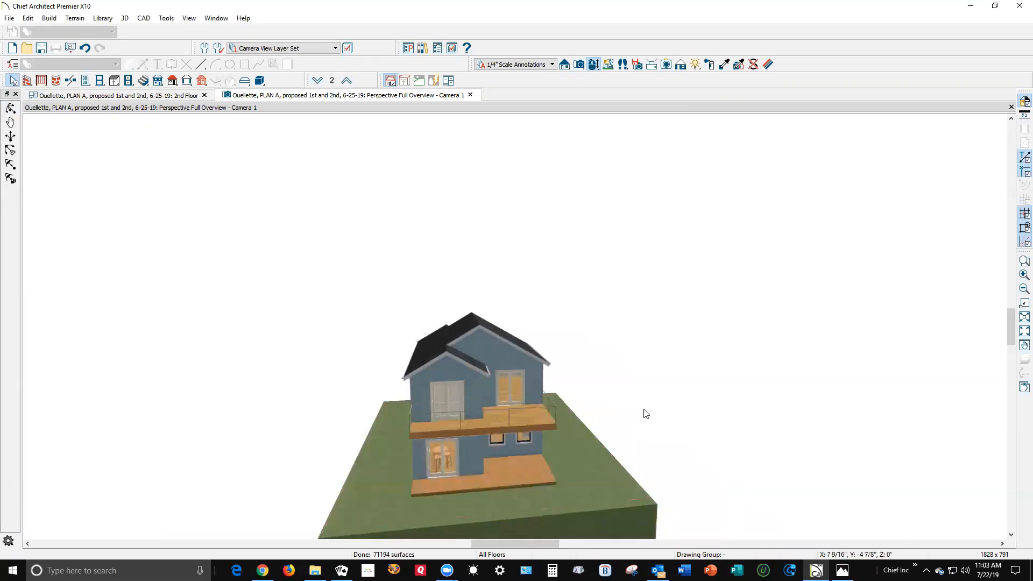
scroll(500, 501, "up", 5)
scroll(501, 500, "up", 5)
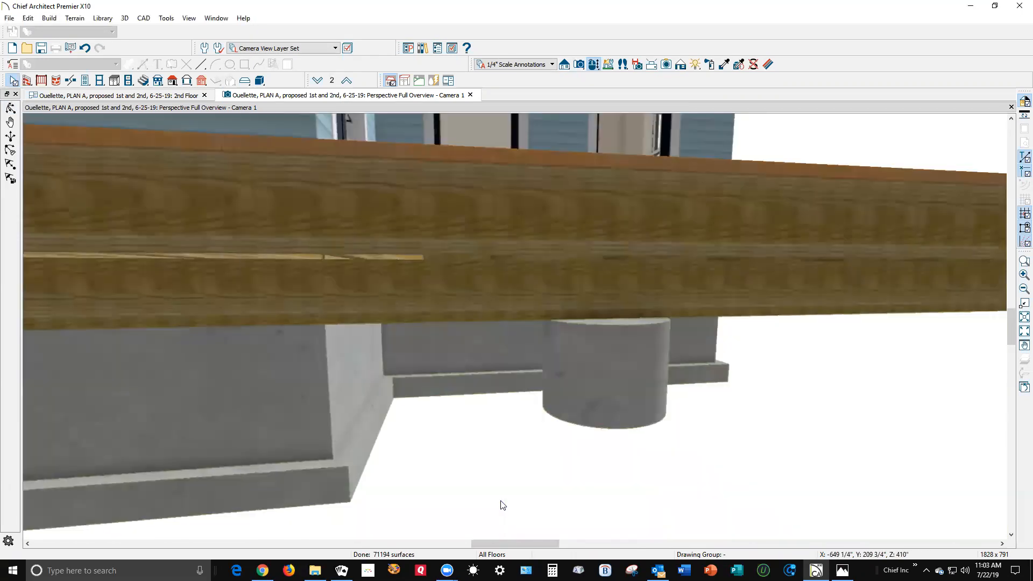
scroll(500, 498, "down", 3)
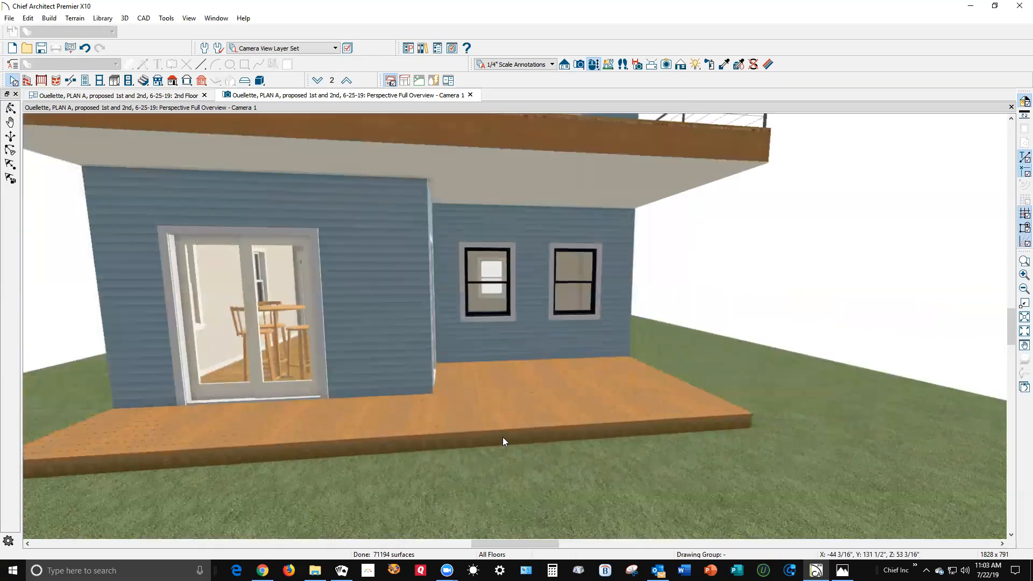
- Create a cross-section/elevation view looking at the deck side of the house from the second-floor plan
scroll(540, 424, "down", 6)
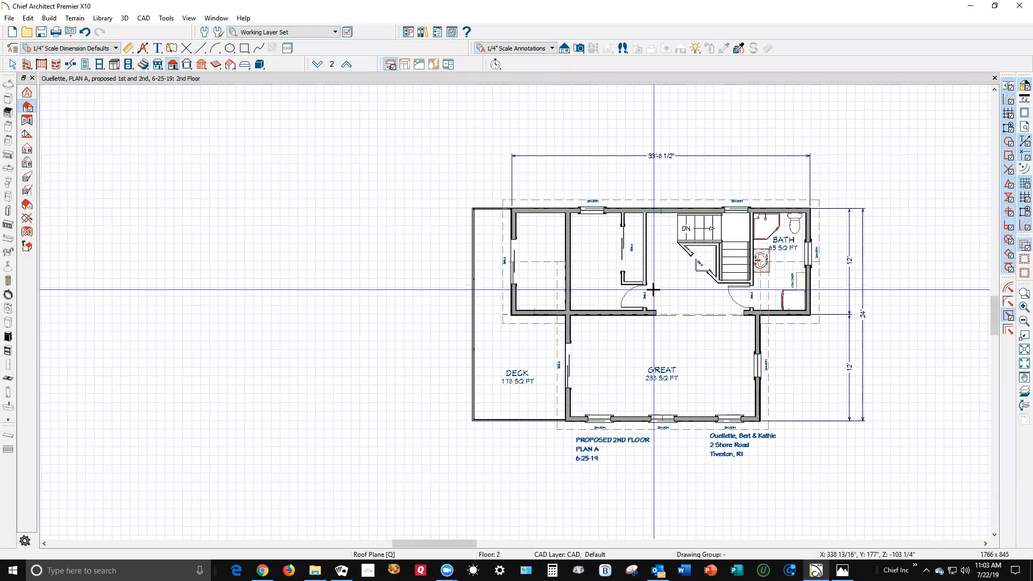
scroll(663, 340, "down", 5)
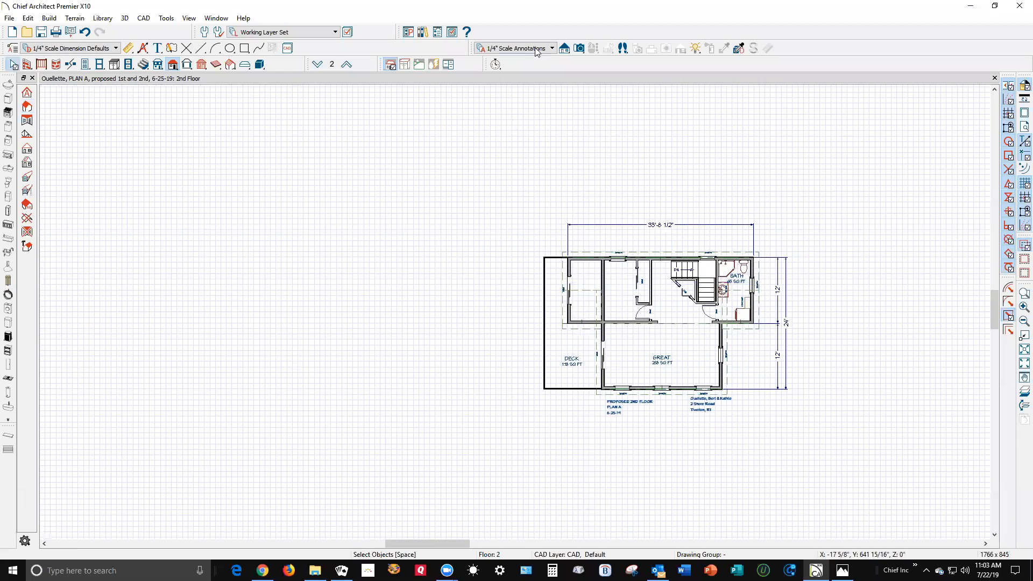
left_click(563, 48)
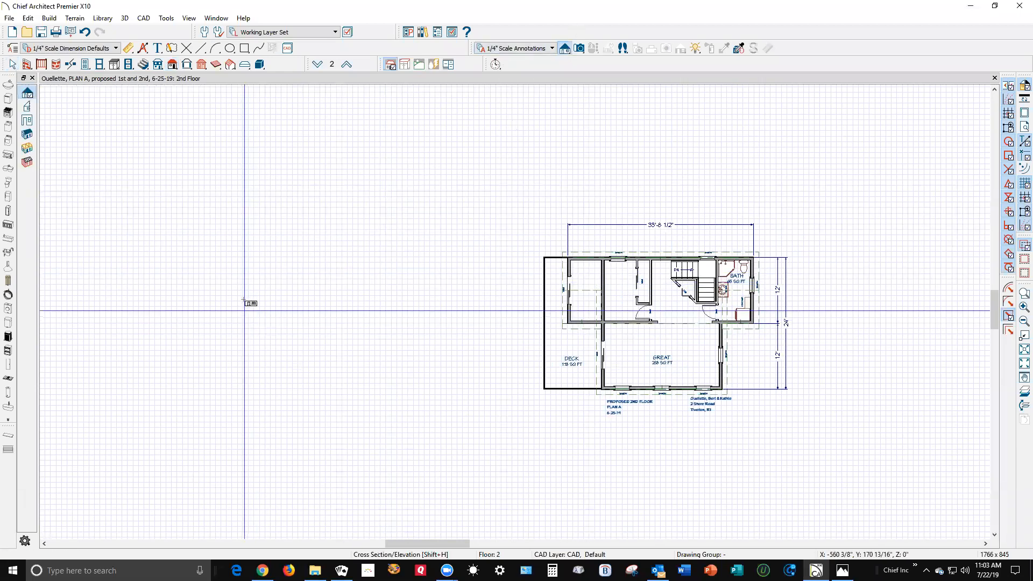
left_click_drag(360, 288, 774, 298)
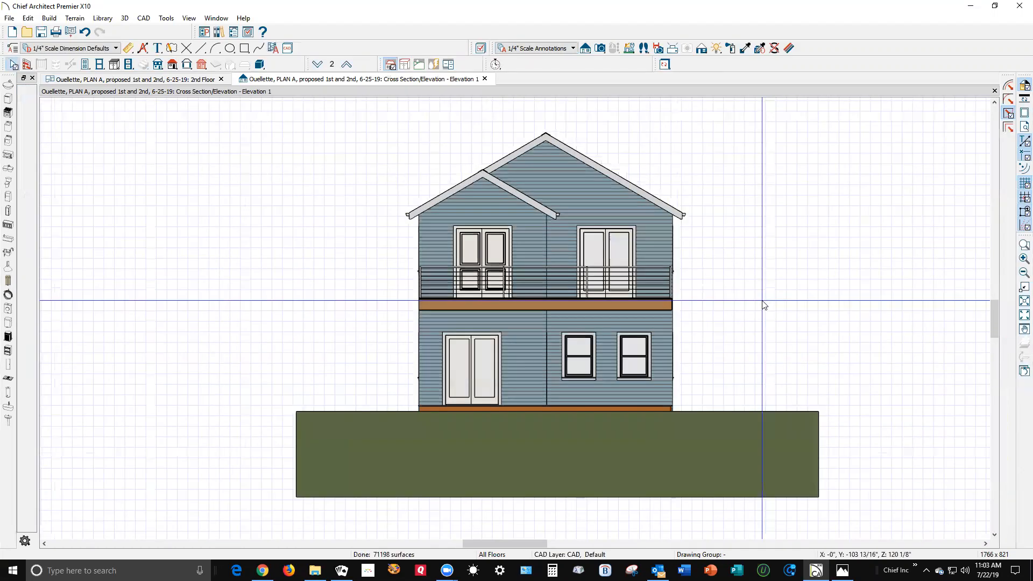
scroll(543, 144, "up", 2)
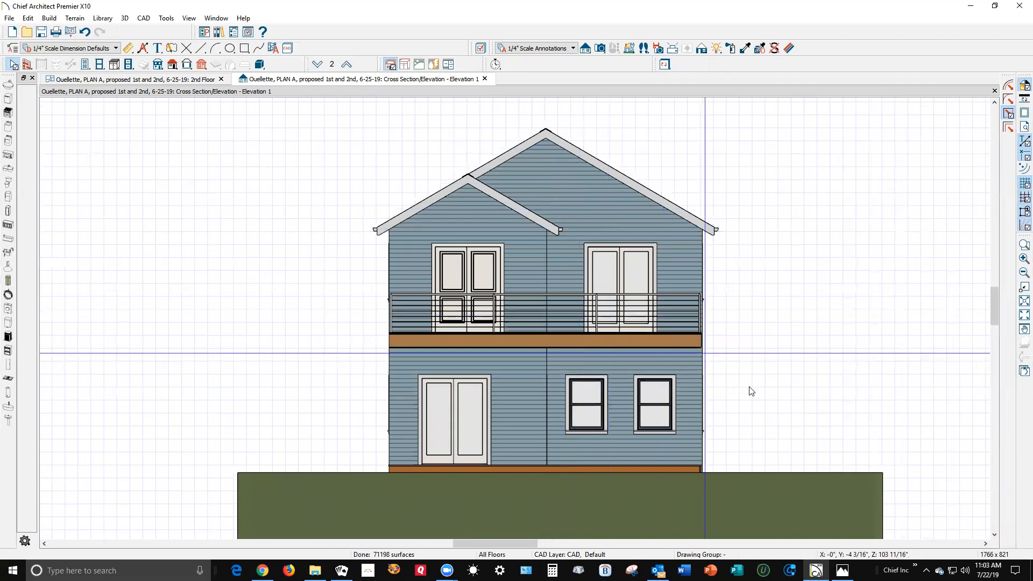
- Set three roof planes of the two front gables together to an automatic label with camera view display set to Show in this View
left_click(655, 200)
left_click(508, 153, "shift")
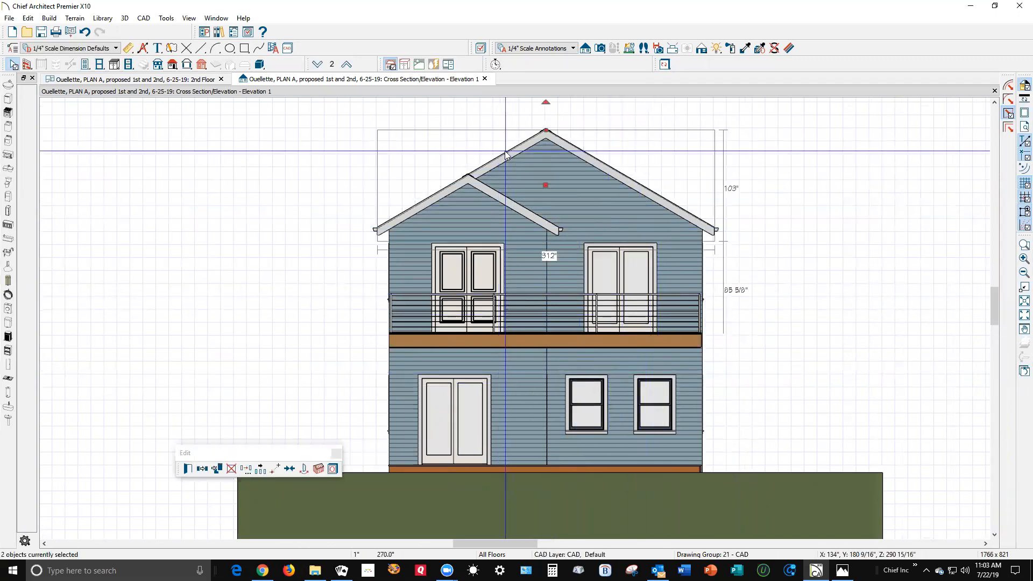
left_click(515, 205, "shift")
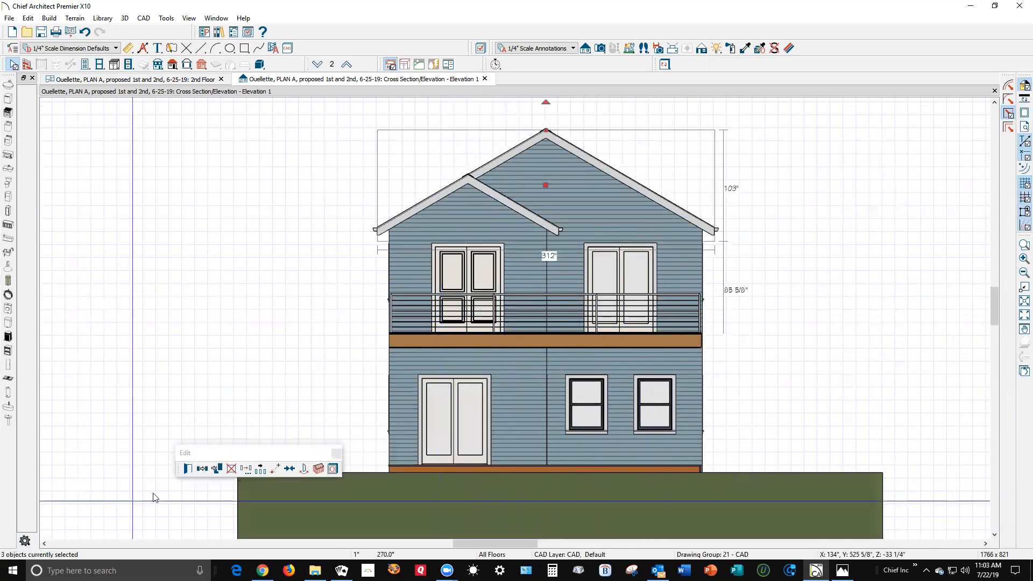
left_click(192, 473)
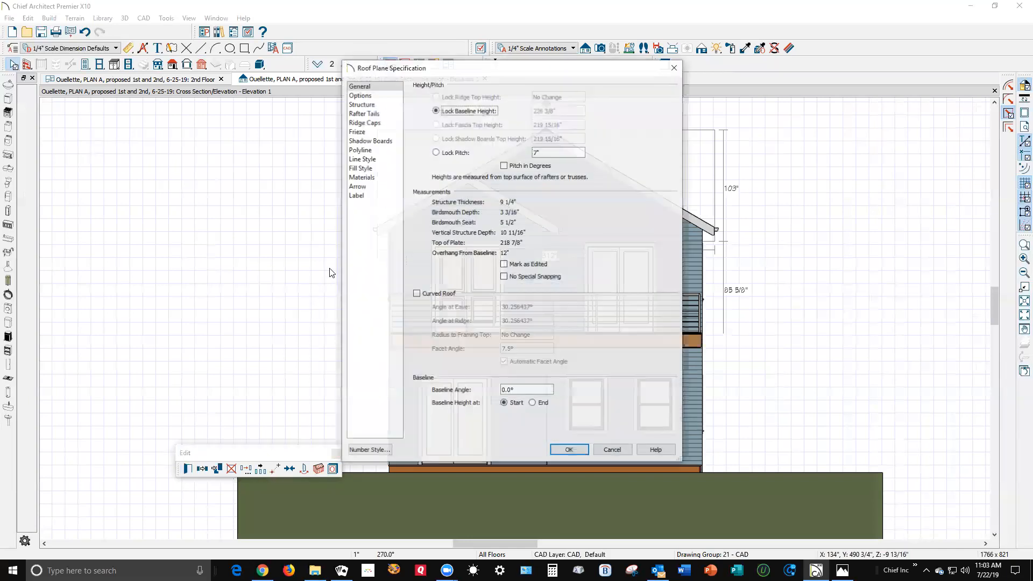
left_click(365, 197)
left_click(482, 125)
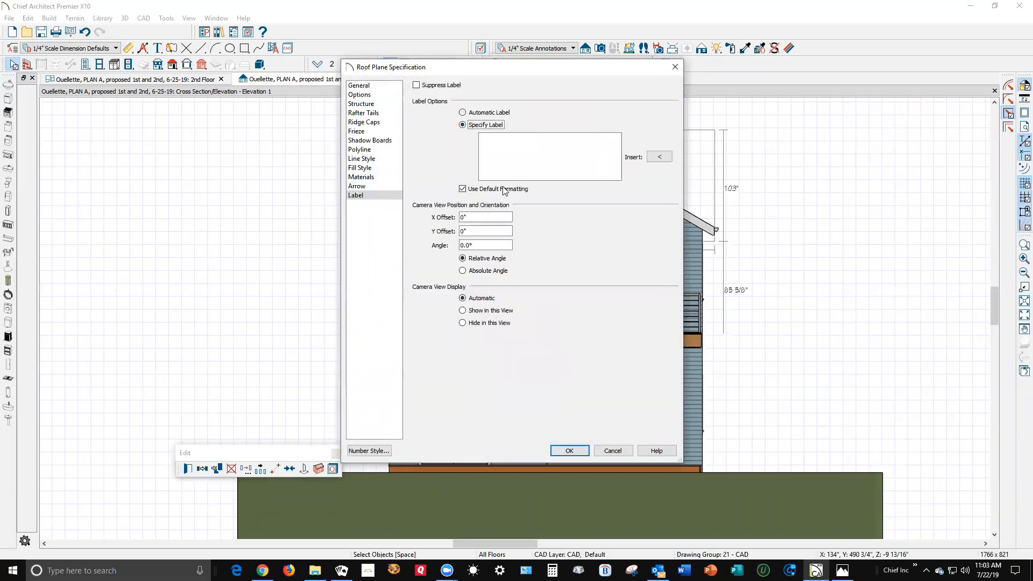
left_click(472, 114)
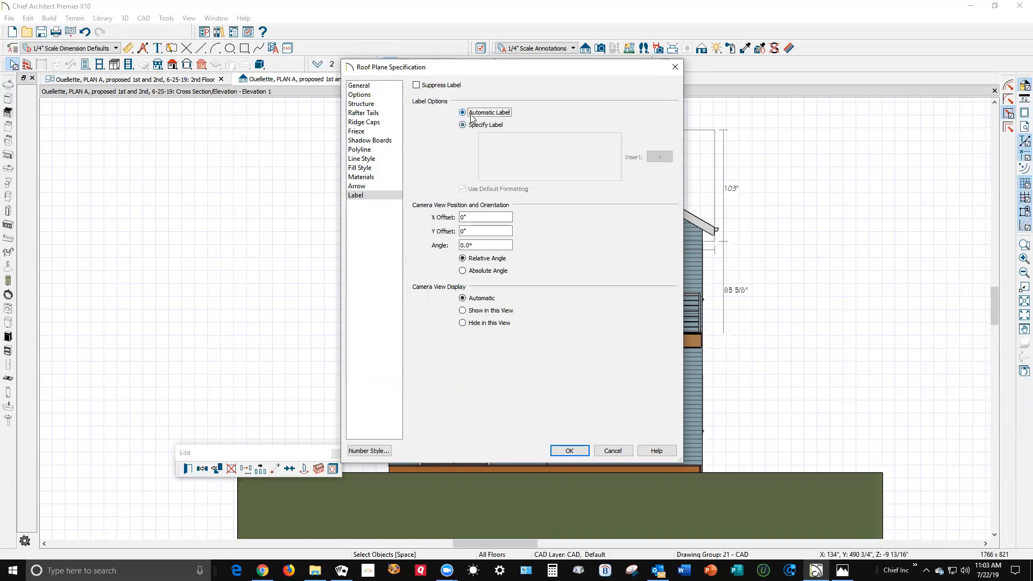
left_click(472, 311)
left_click(569, 451)
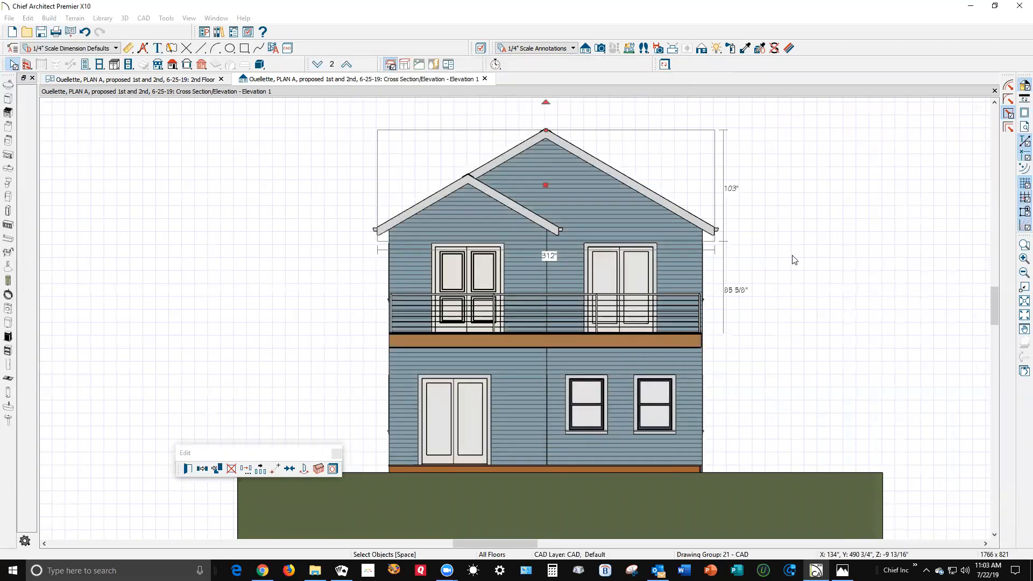
left_click(795, 260)
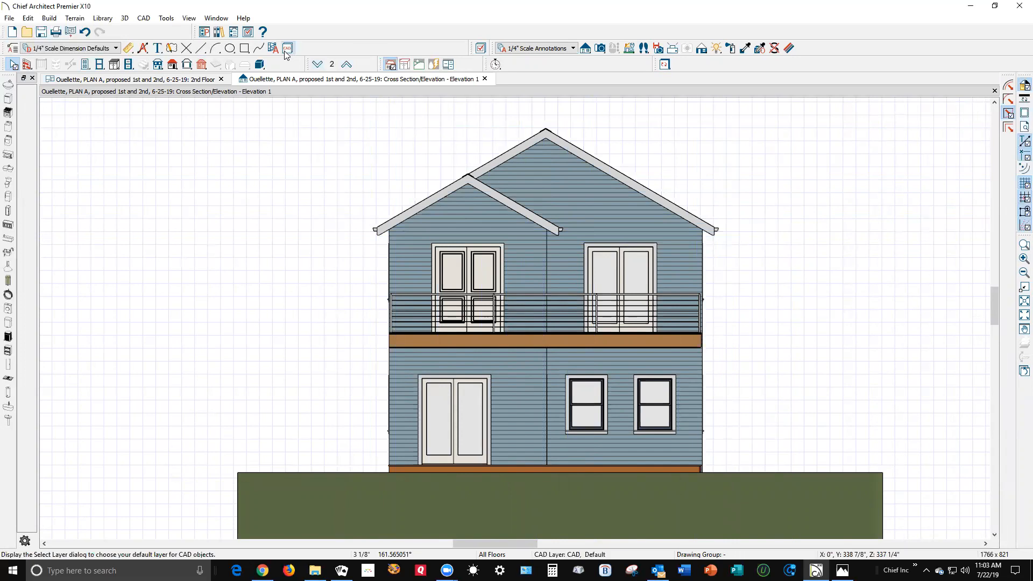
- Hide the Roofs, Gutters layer and display the Roofs, Labels layer in the Section View Layer Set
left_click(481, 49)
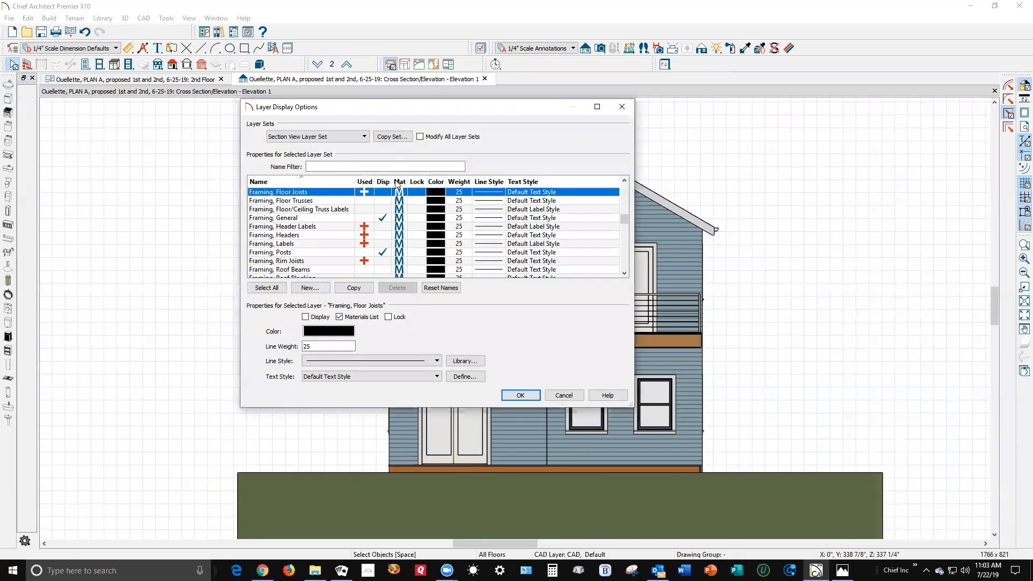
key("r")
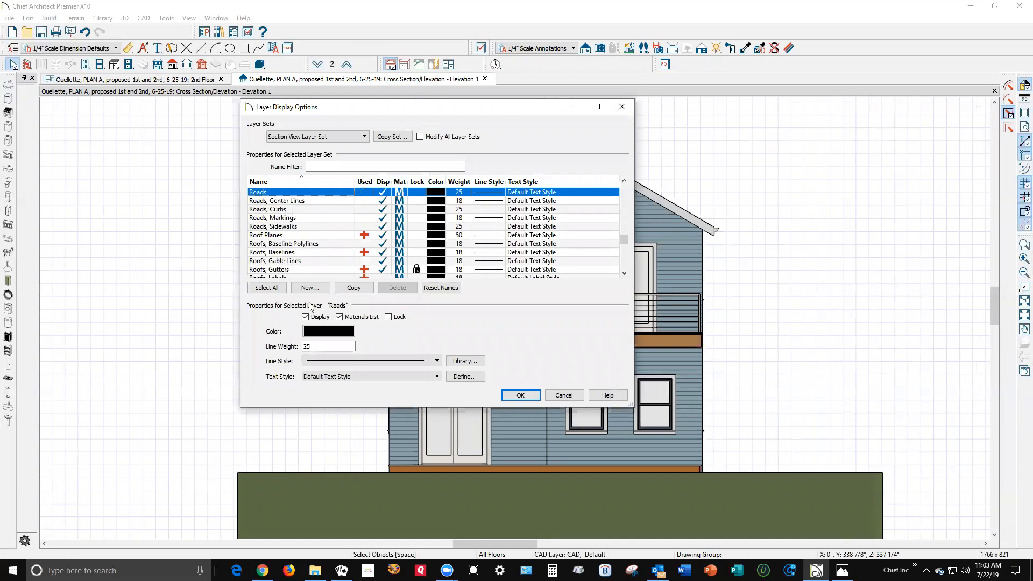
left_click(382, 269)
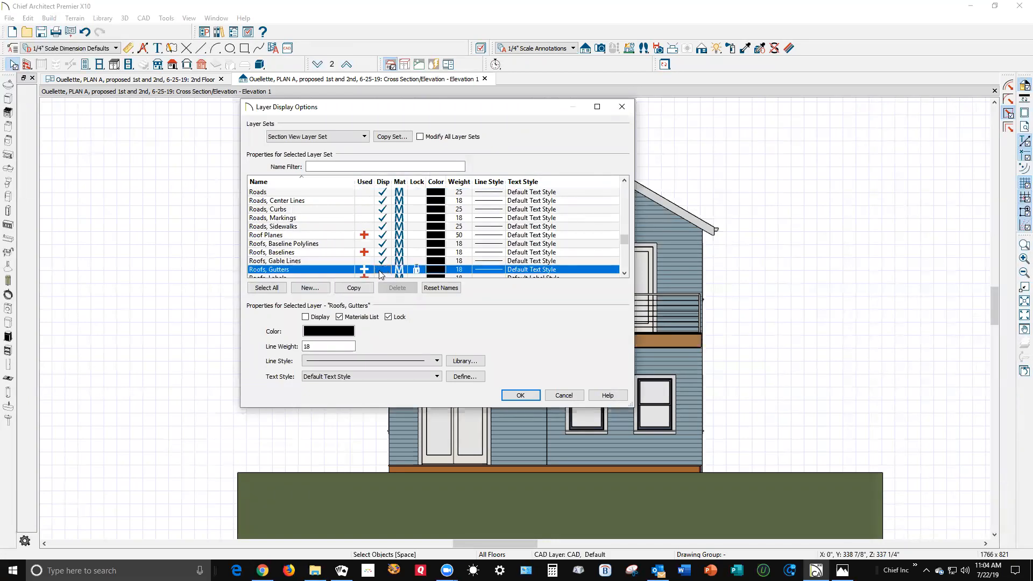
scroll(370, 220, "down", 2)
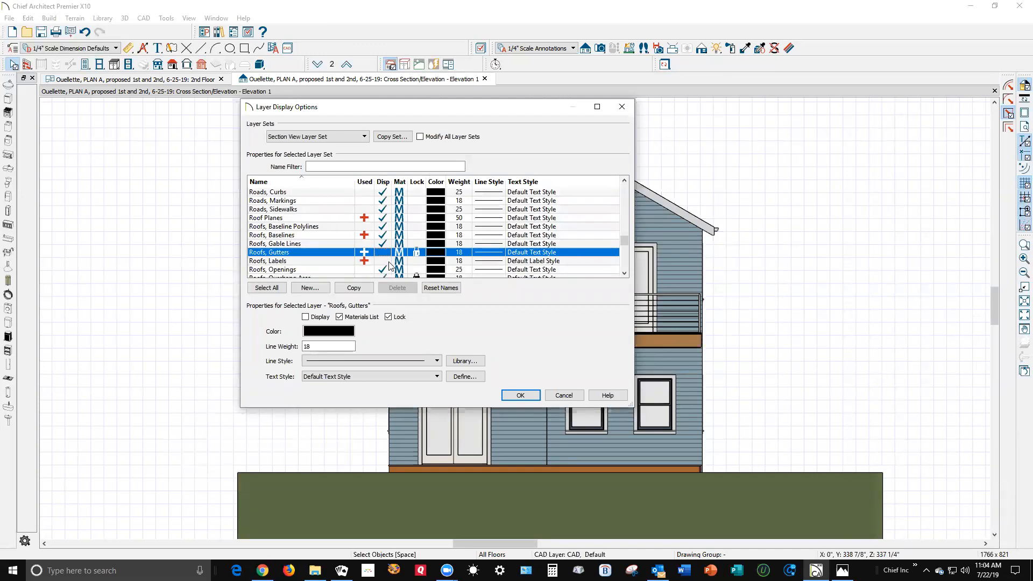
left_click(383, 261)
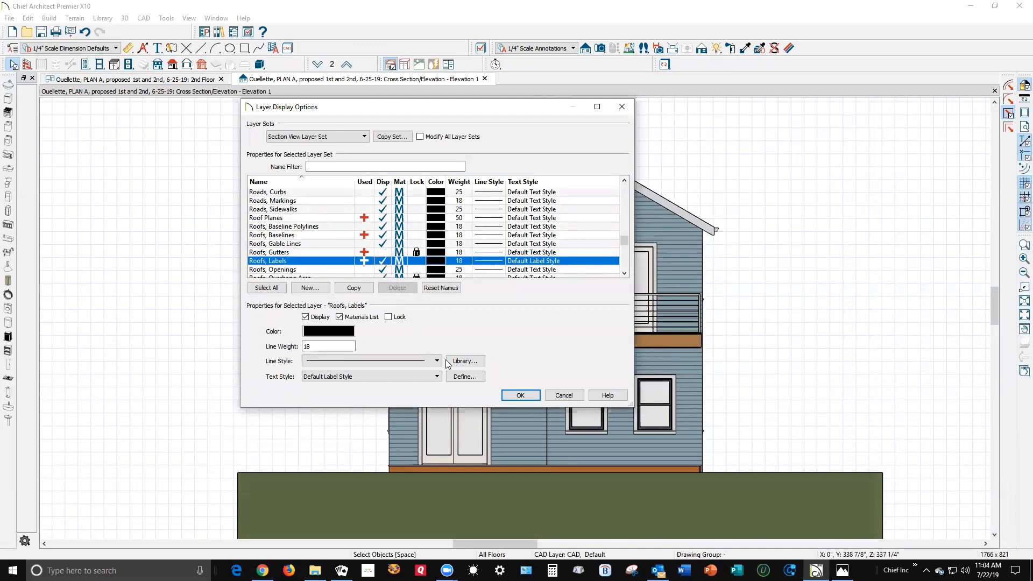
left_click(522, 394)
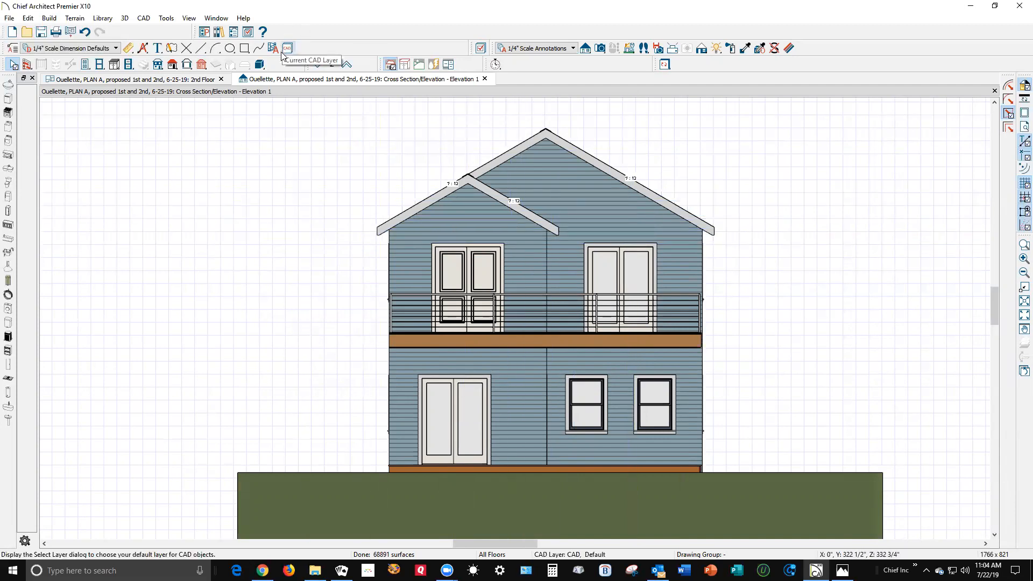
- Display the Windows, Labels and Doors, Labels layers in the elevation and check the labels on the lower-floor openings
left_click(480, 50)
scroll(355, 203, "down", 5)
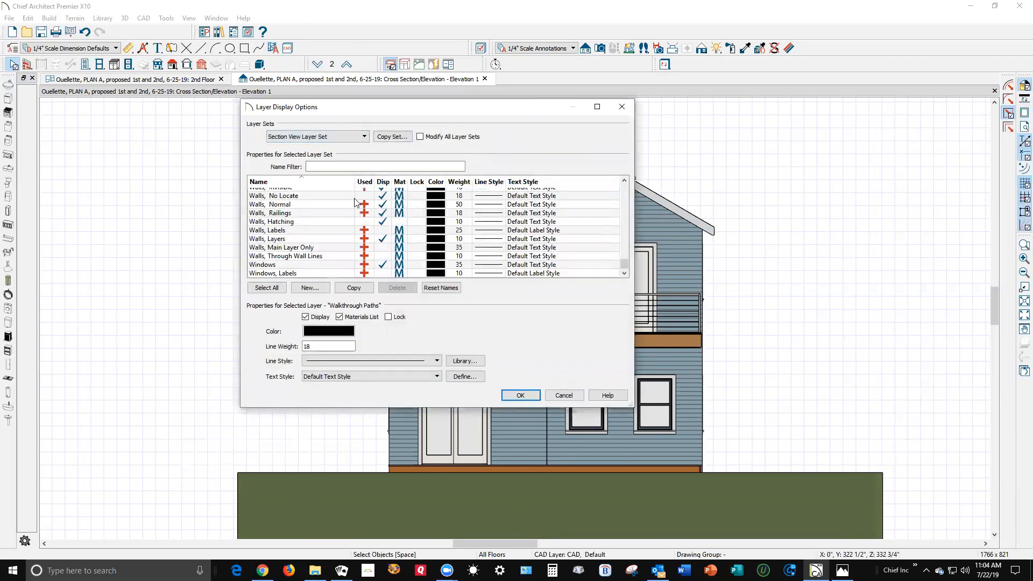
left_click(386, 273)
key("d")
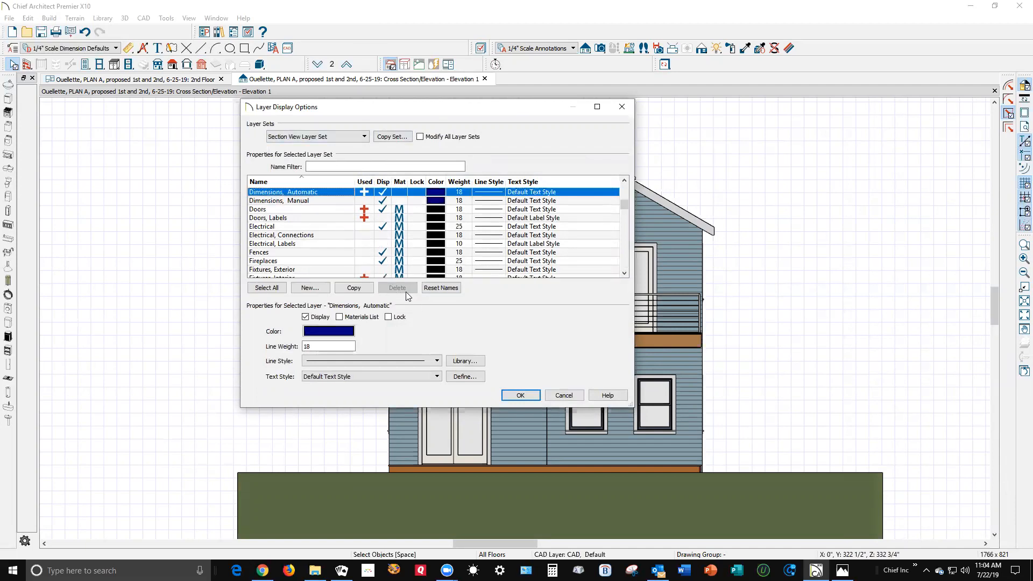
left_click(396, 218)
left_click(521, 395)
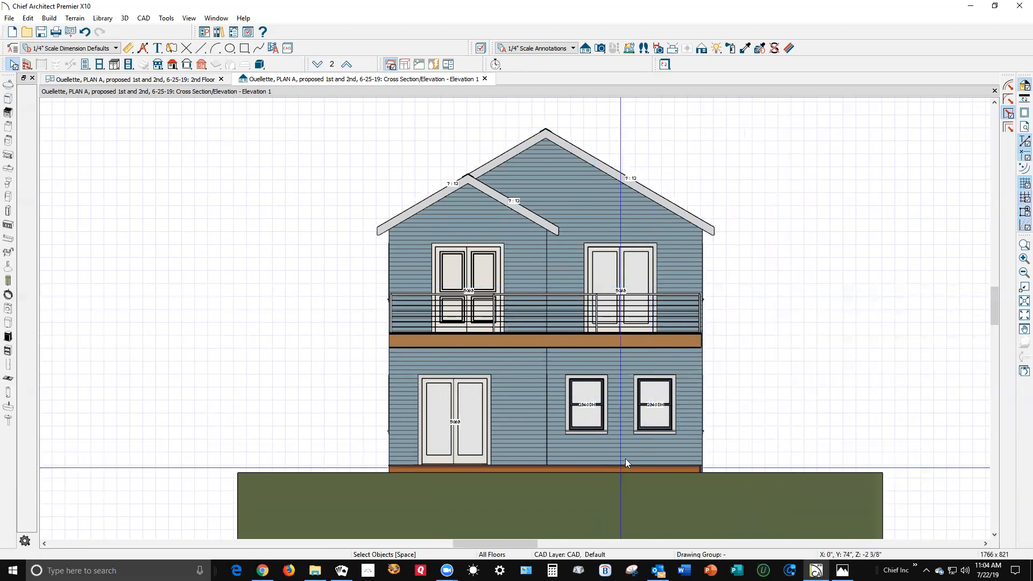
scroll(625, 458, "up", 3)
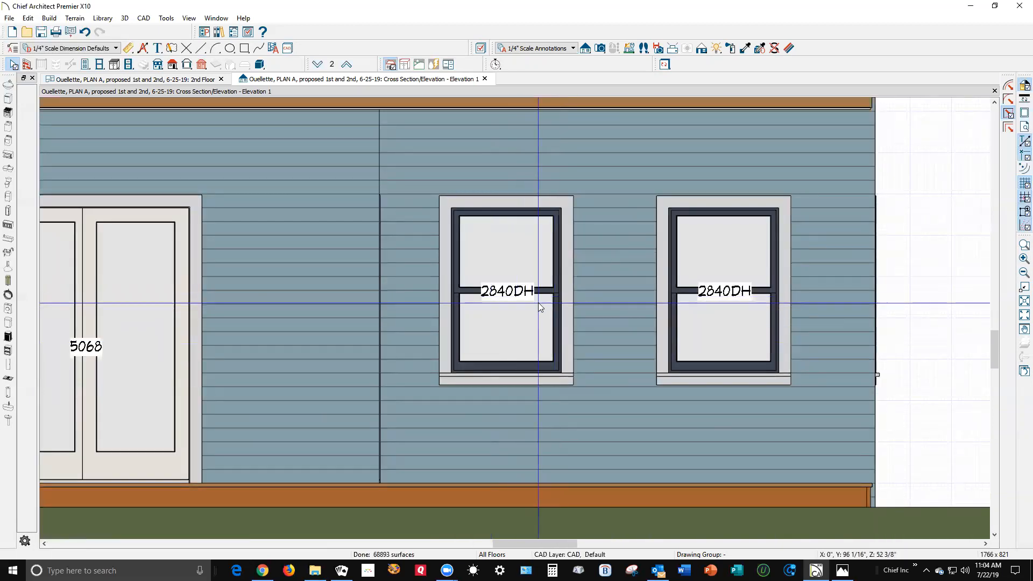
scroll(593, 322, "down", 3)
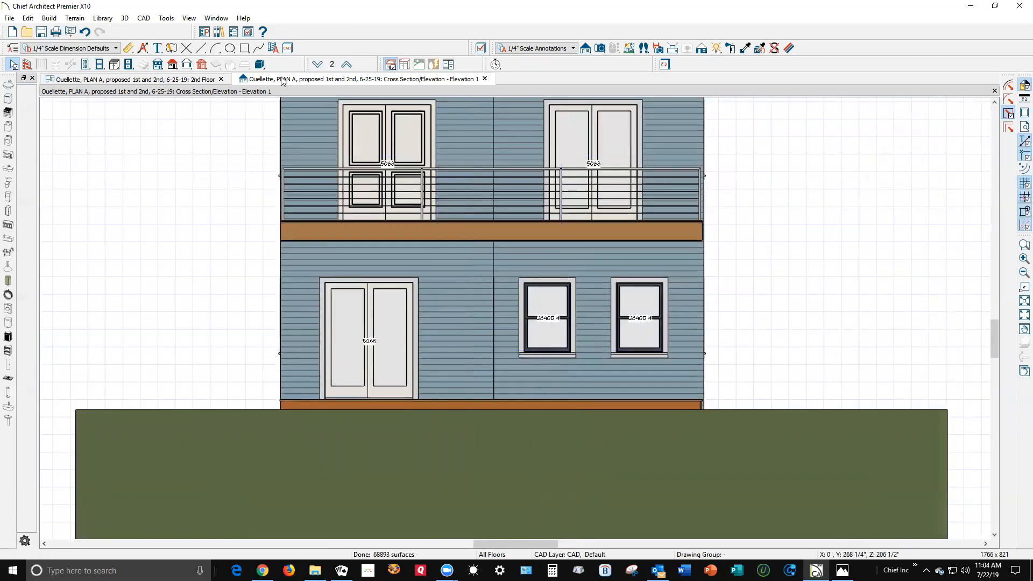
- Change the default window type to Single Hung
left_click(99, 69)
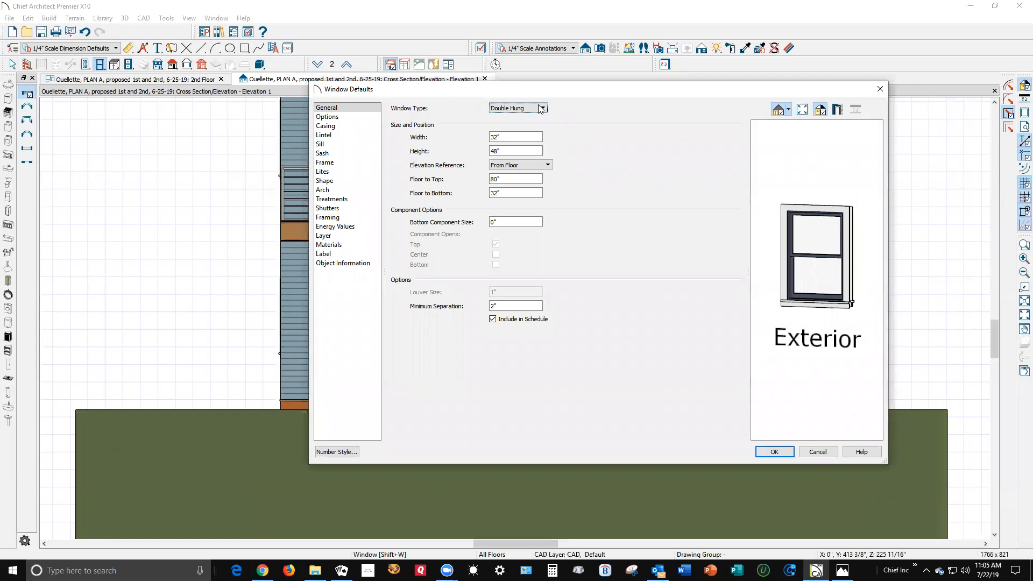
left_click(539, 112)
scroll(538, 115, "up", 2)
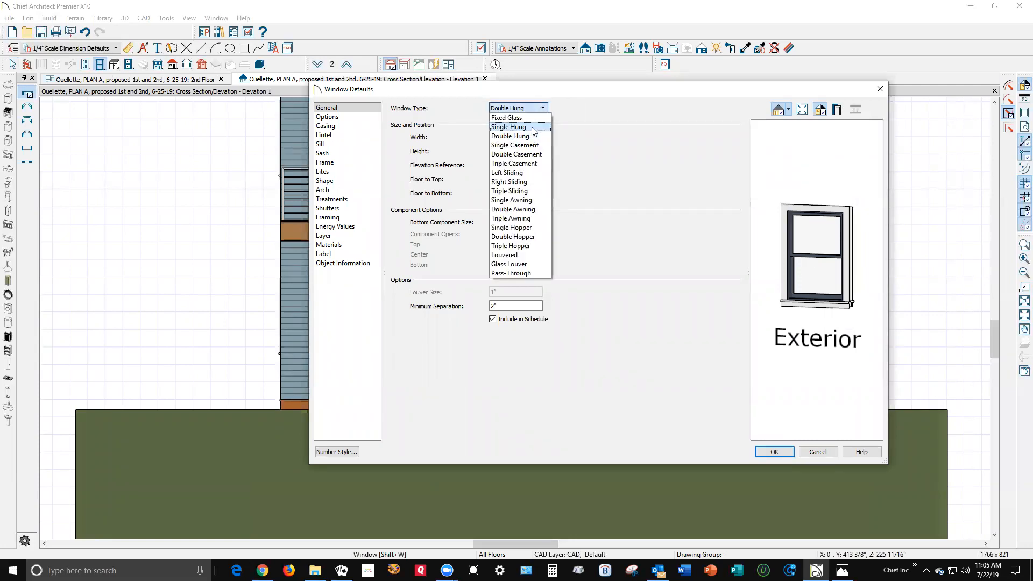
left_click(535, 125)
left_click(774, 452)
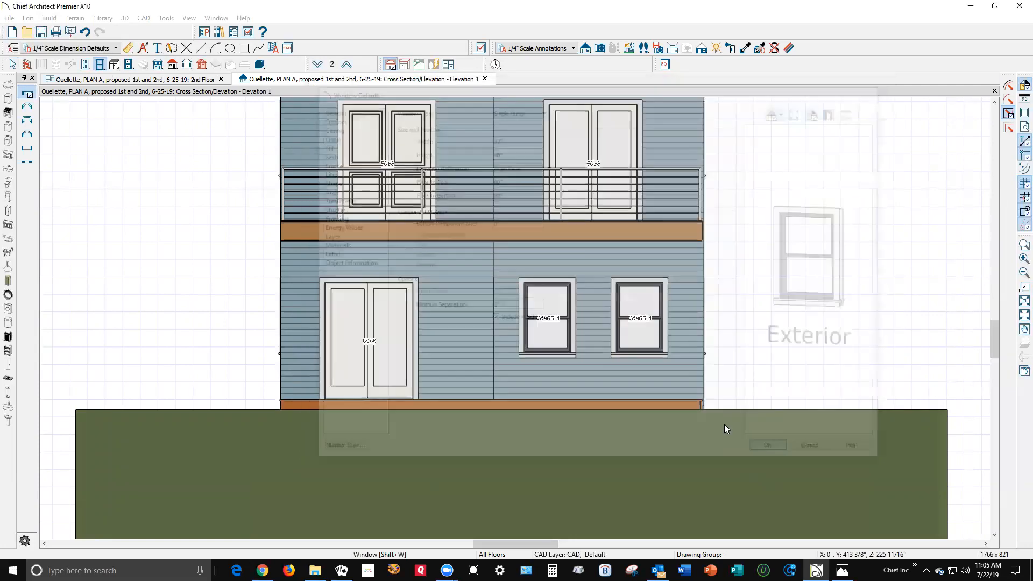
- Add a leader line note reading SHINGLES, with its arrow pointing at the right slope of the larger gable roof
scroll(564, 331, "up", 3)
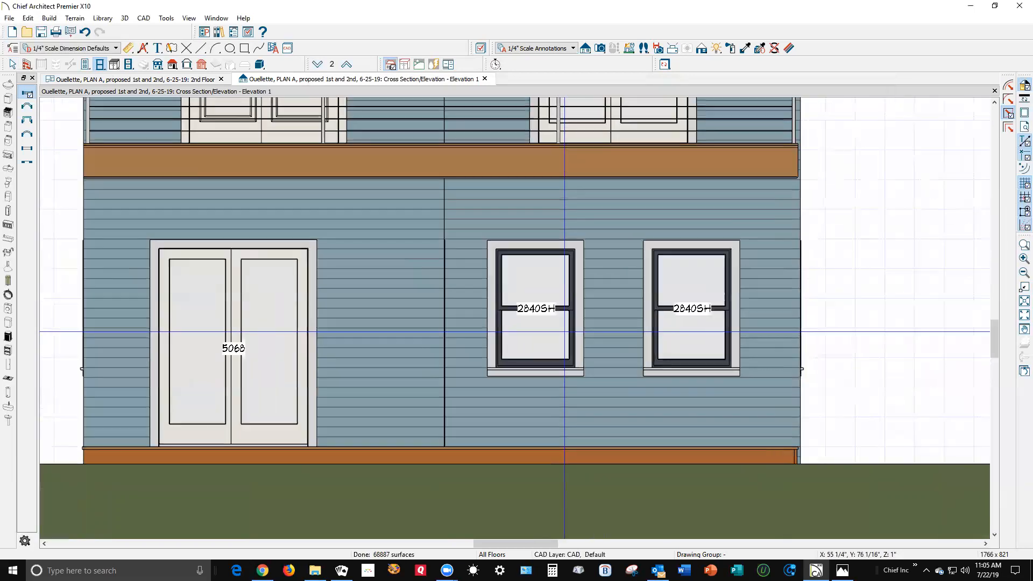
scroll(562, 330, "down", 4)
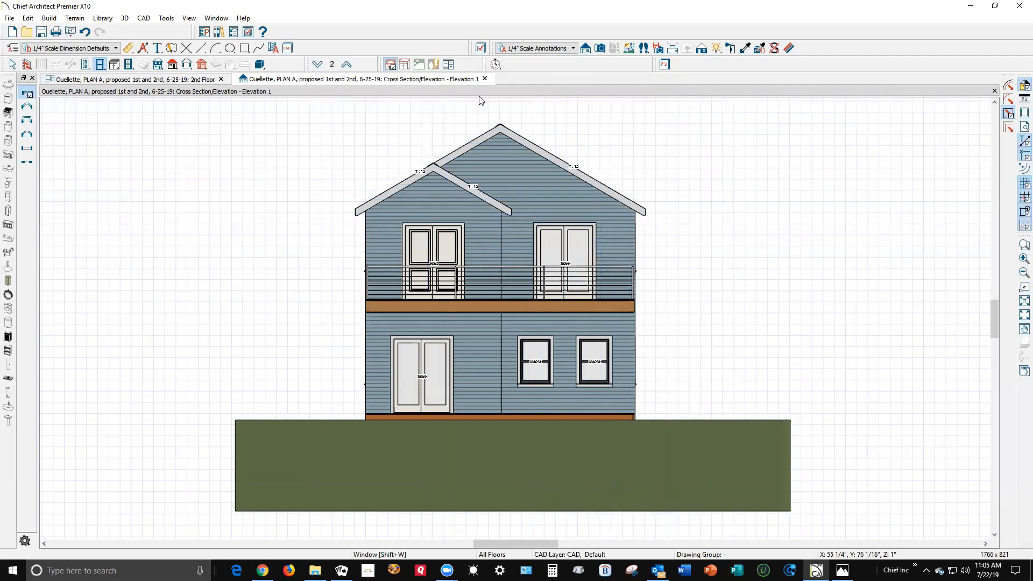
left_click(157, 47)
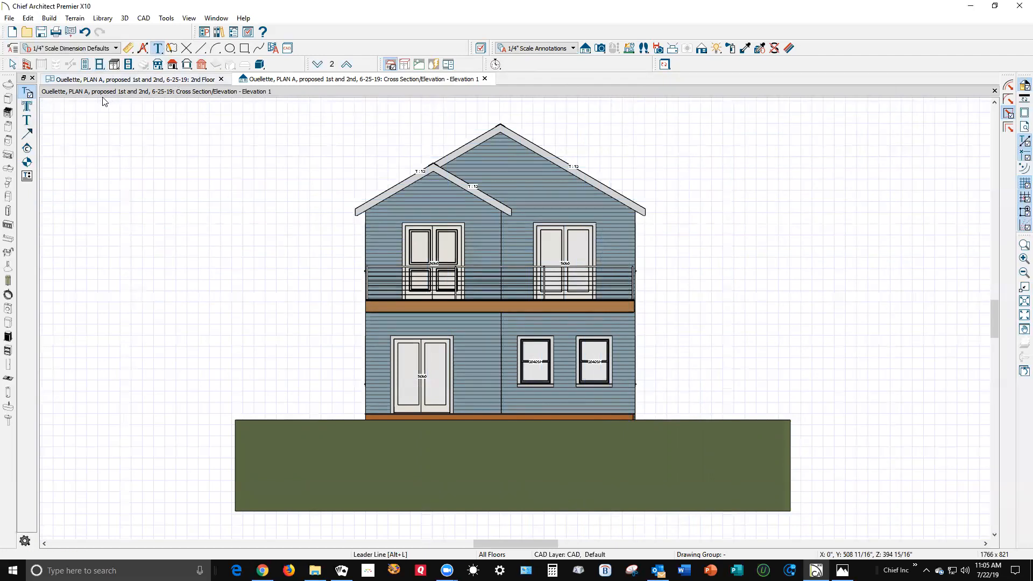
left_click(28, 93)
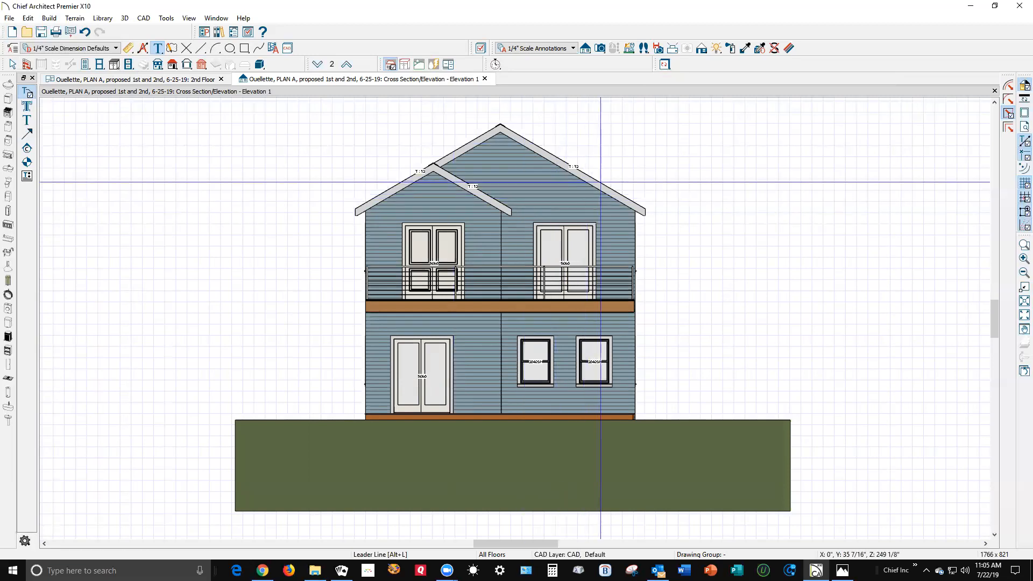
left_click_drag(600, 182, 620, 171)
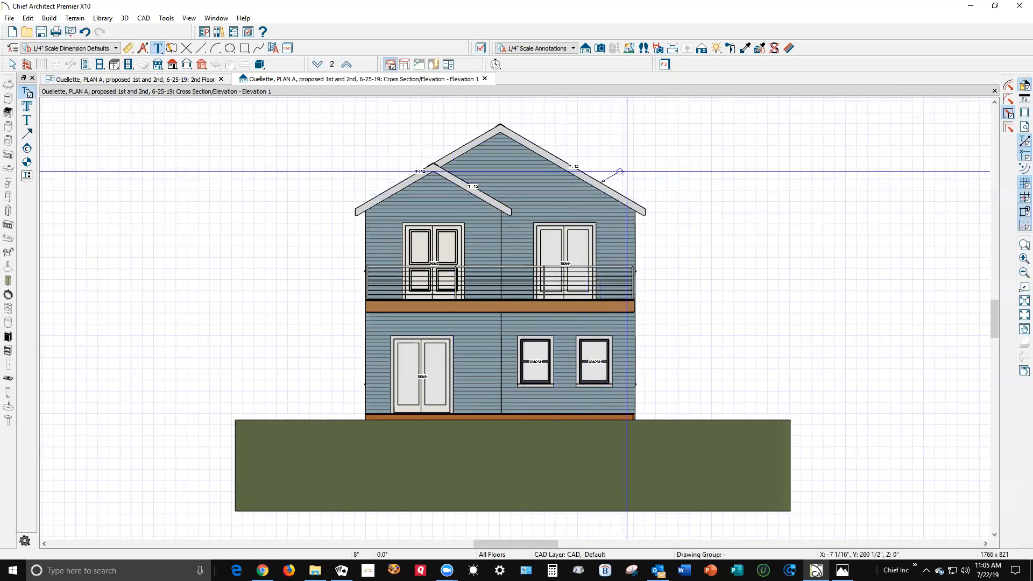
double_click(631, 172)
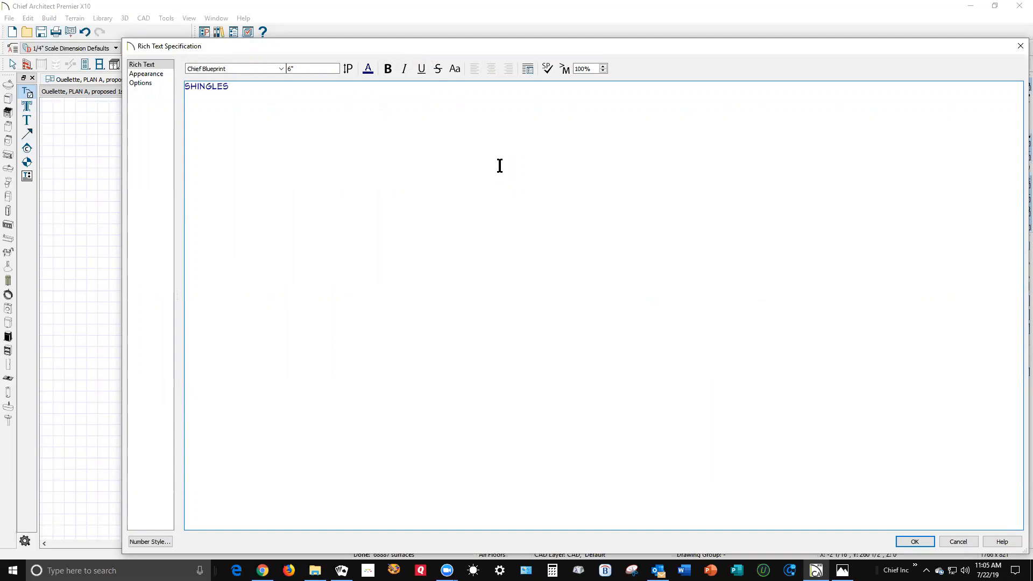
left_click(920, 543)
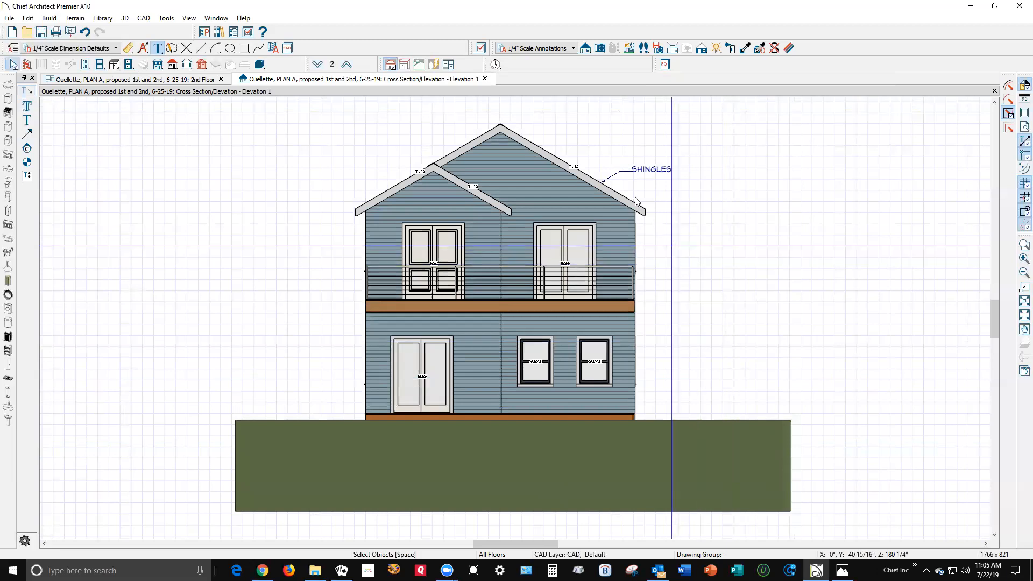
- Change the SHINGLES leader's arrow style to the slim solid-filled arrowhead
double_click(609, 181)
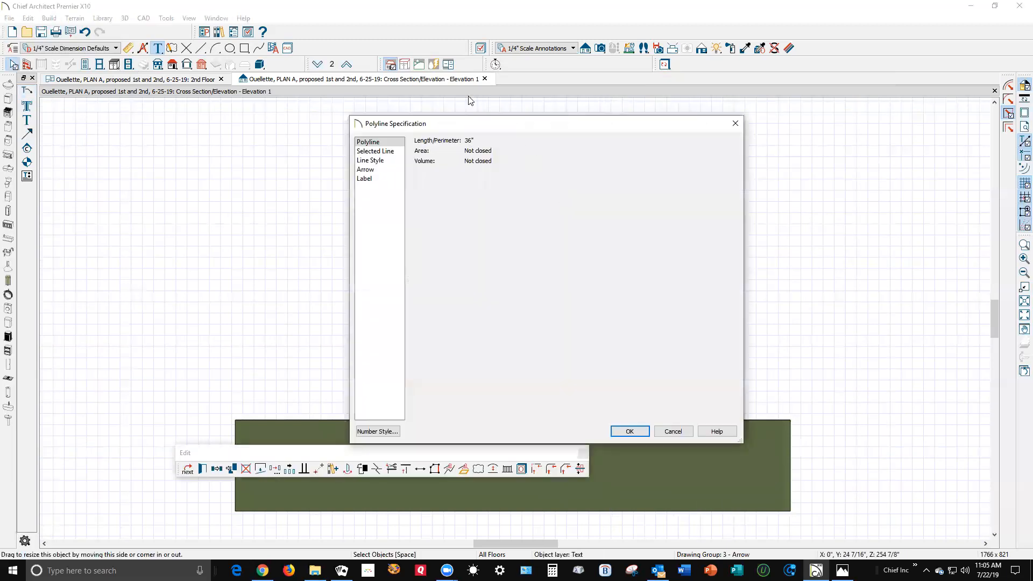
left_click(376, 170)
left_click(498, 156)
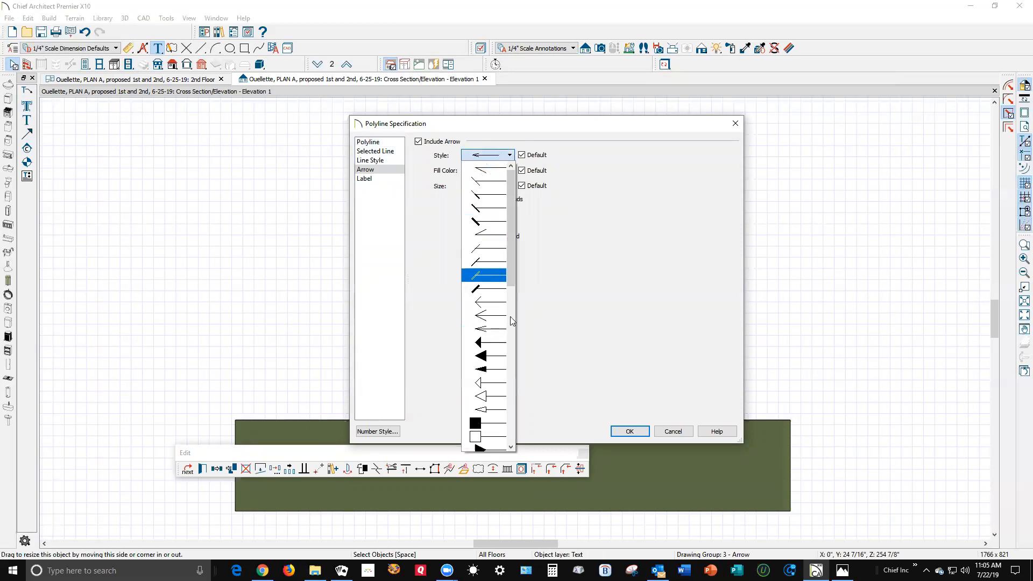
left_click(487, 369)
left_click(629, 431)
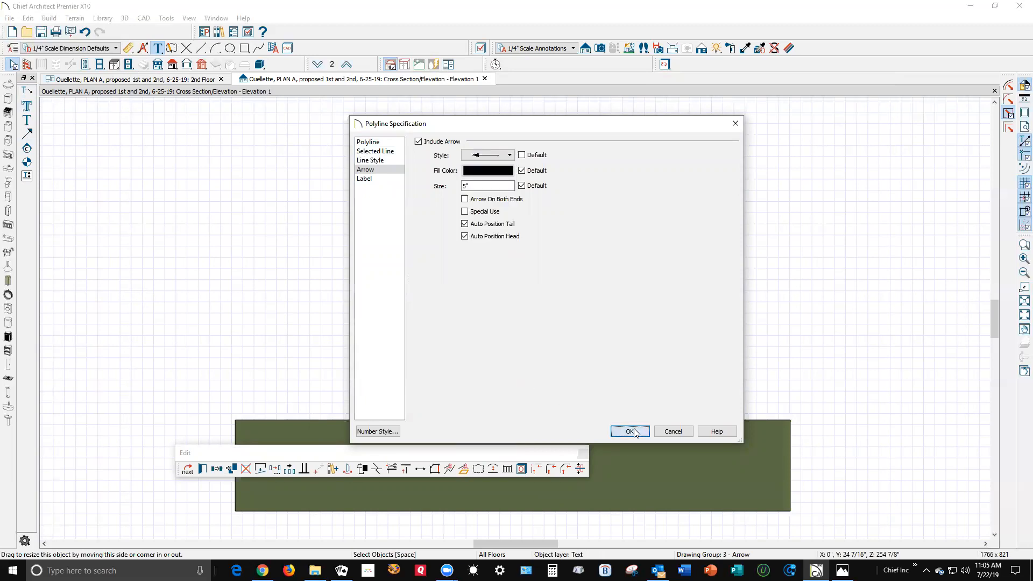
scroll(640, 248, "up", 2)
scroll(639, 246, "down", 2)
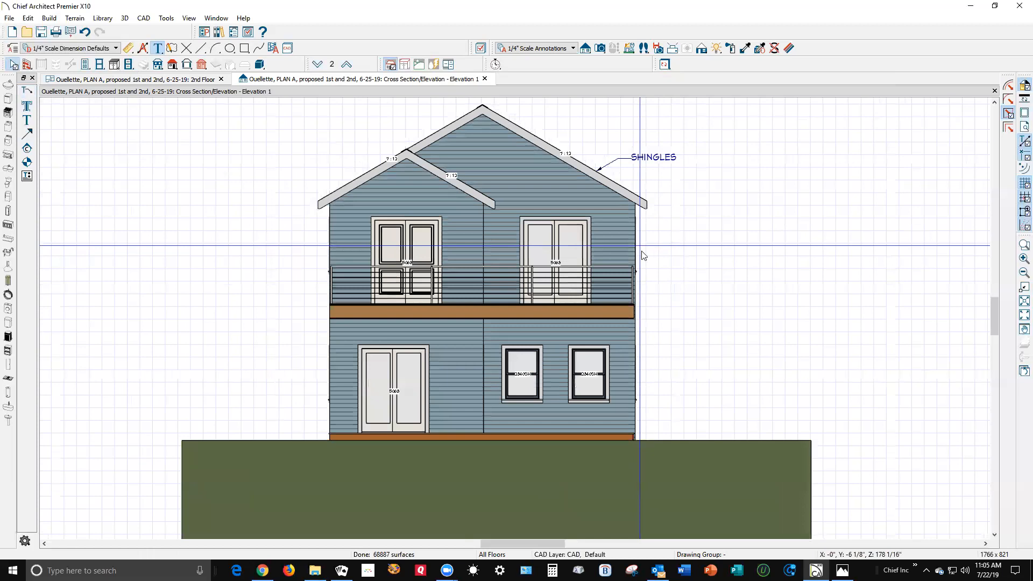
- Copy the SHINGLES note with its leader down to the upper-floor wall and change the copy's text to SIDING
left_click(613, 162)
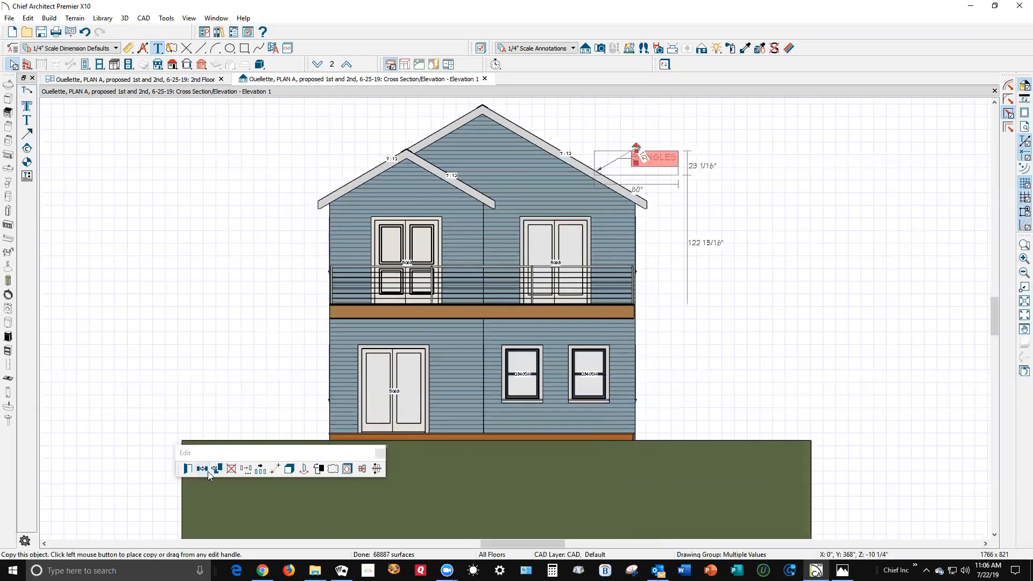
left_click(204, 469)
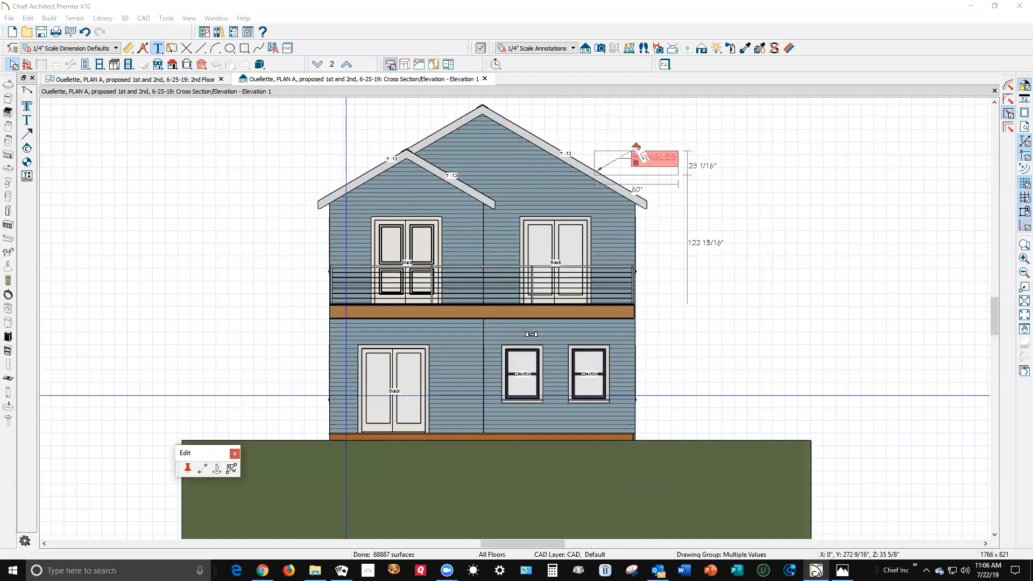
left_click(669, 229)
key("space")
double_click(692, 228)
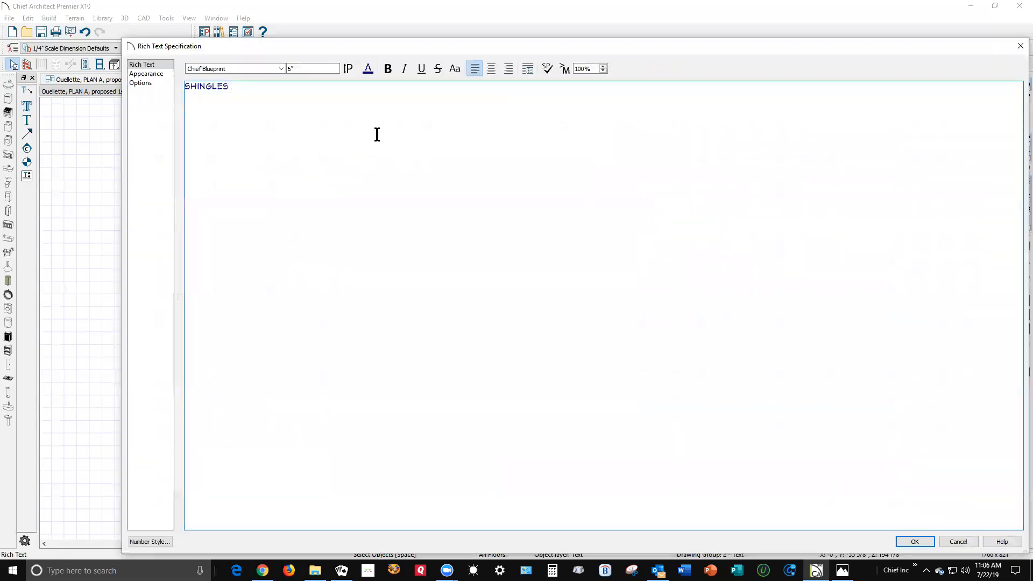
left_click_drag(190, 85, 452, 88)
key("BackSpace")
type("IDING")
left_click(915, 541)
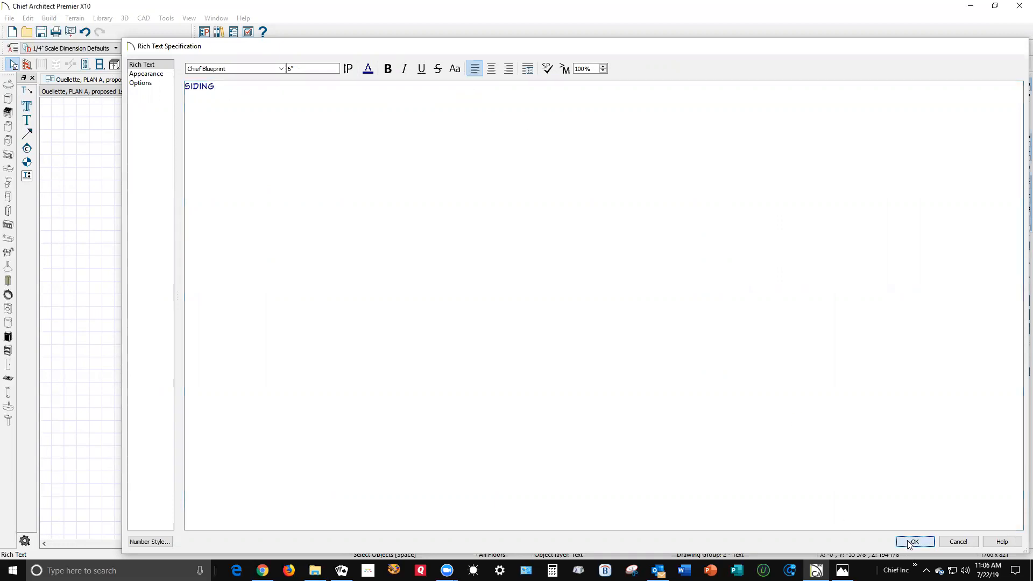
- Copy the SIDING note with its leader down to the deck railing and change the copy's text to CABLE RAILING
scroll(657, 288, "up", 1)
left_click(649, 220)
left_click(680, 213)
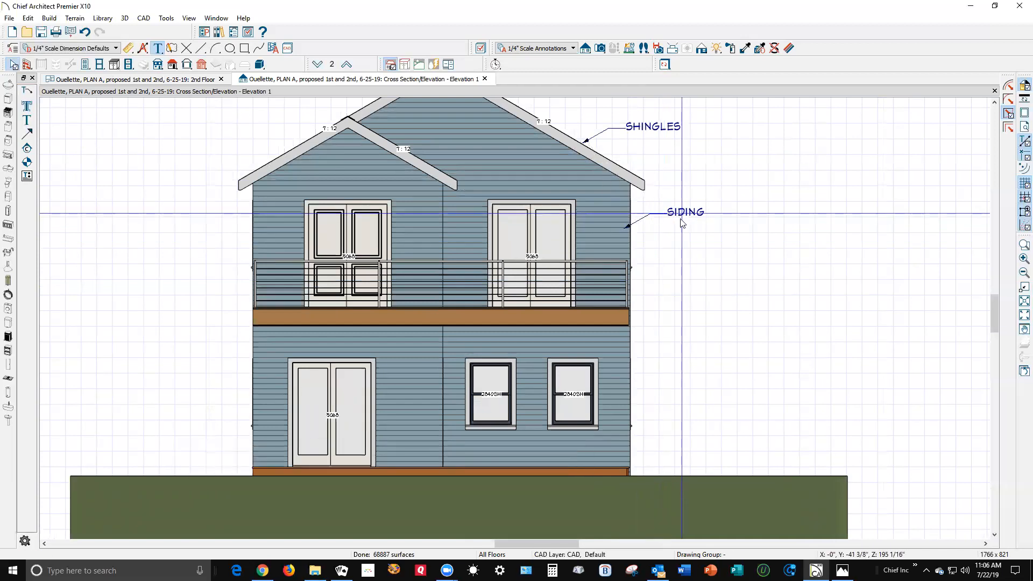
left_click(217, 472)
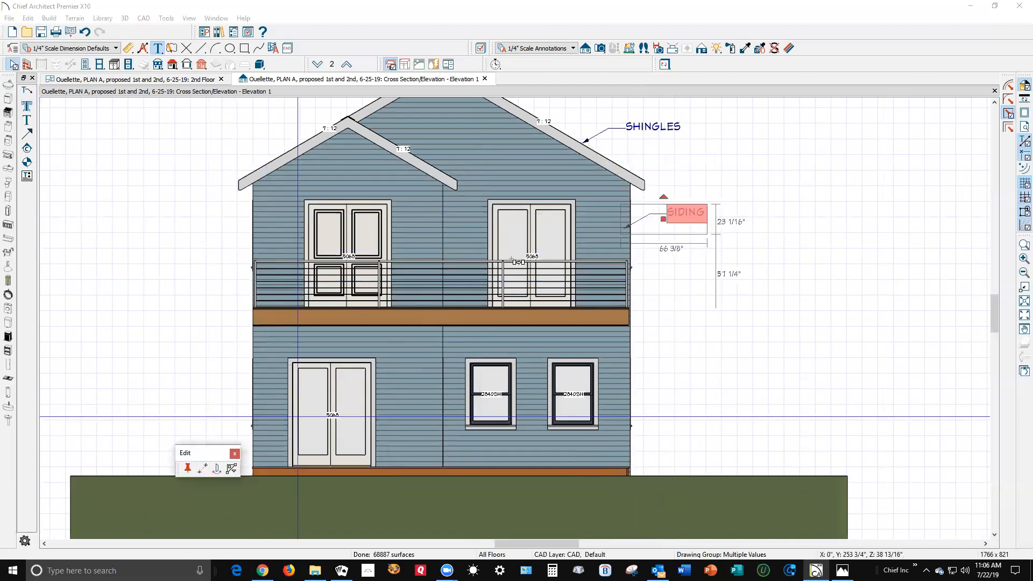
left_click_drag(664, 220, 672, 244)
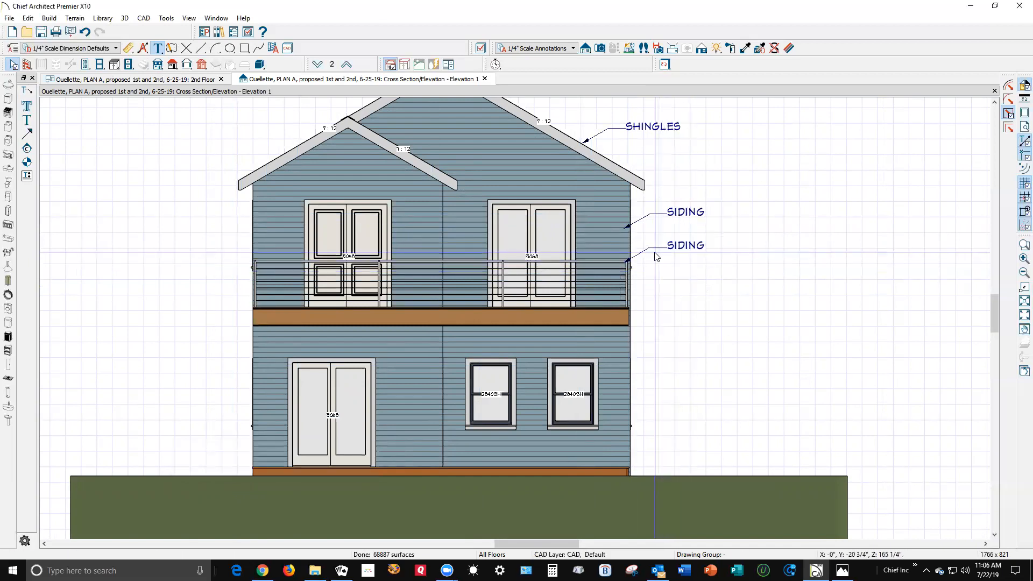
double_click(682, 246)
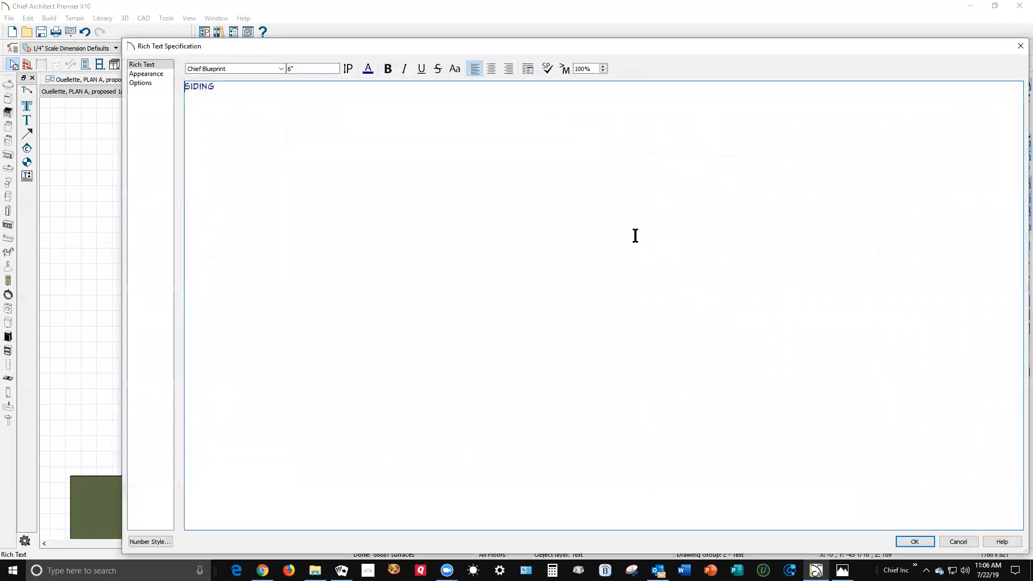
key("ctrl+a")
type("CAB")
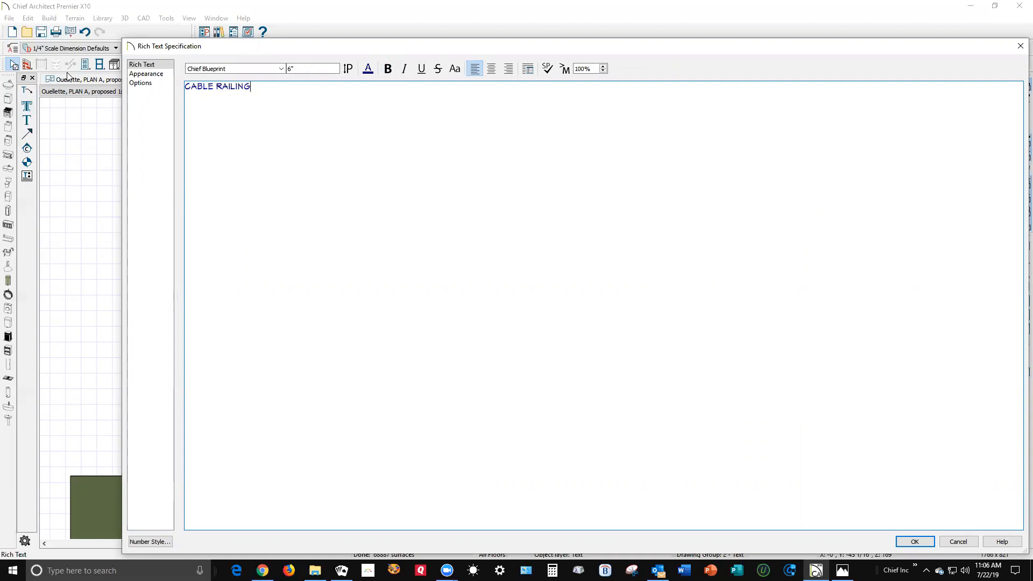
left_click(914, 541)
scroll(669, 341, "down", 4)
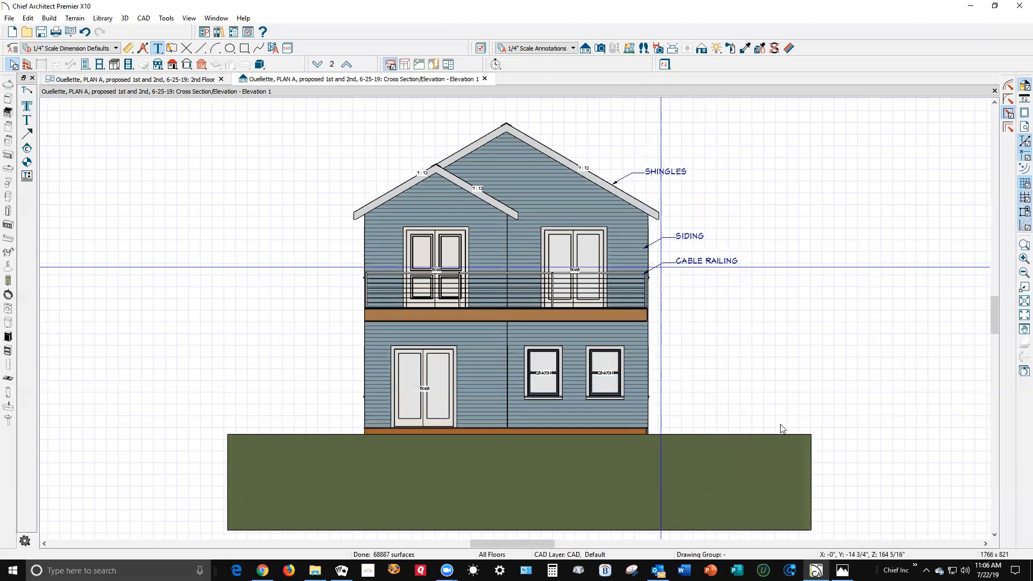
- Display the drawing sheet in the elevation view and check how the house fits on it
scroll(776, 401, "up", 2)
scroll(775, 440, "down", 2)
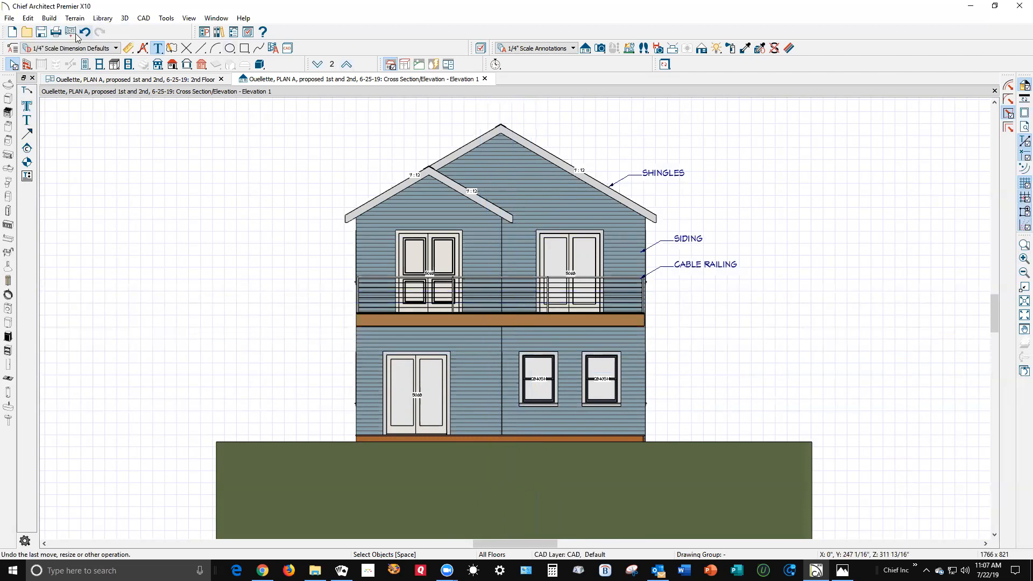
left_click(9, 18)
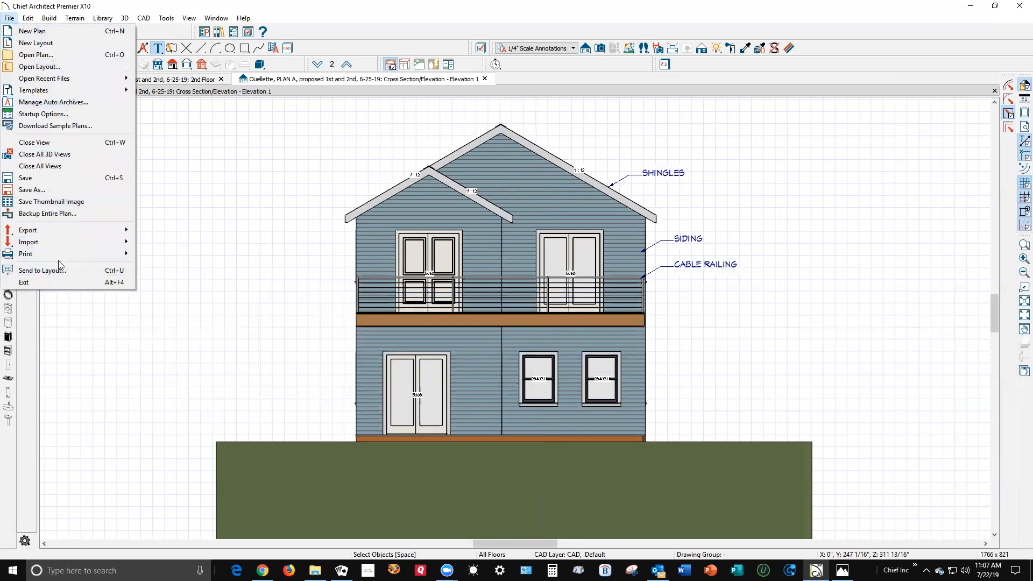
left_click(313, 185)
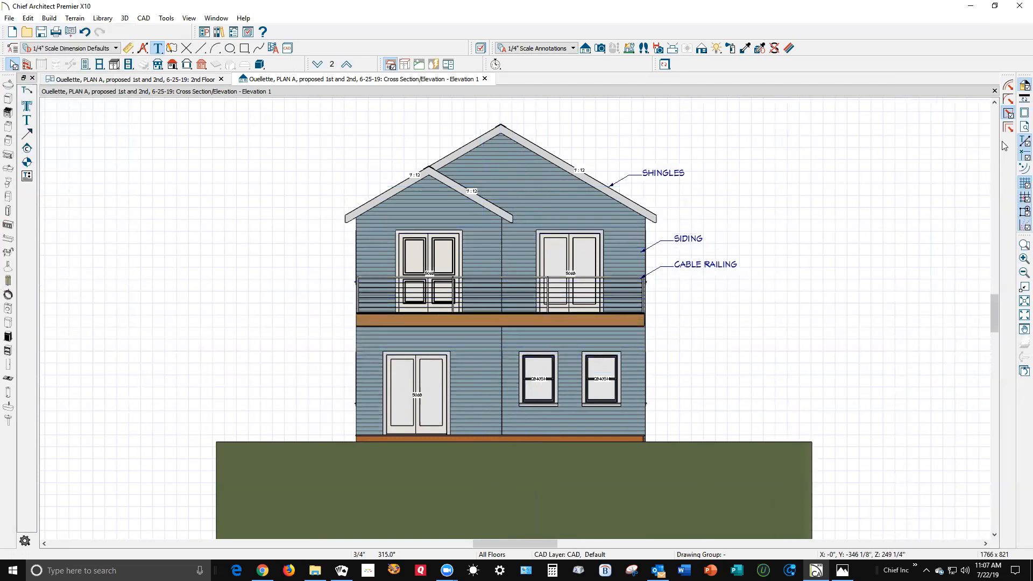
left_click(1017, 115)
scroll(585, 369, "down", 2)
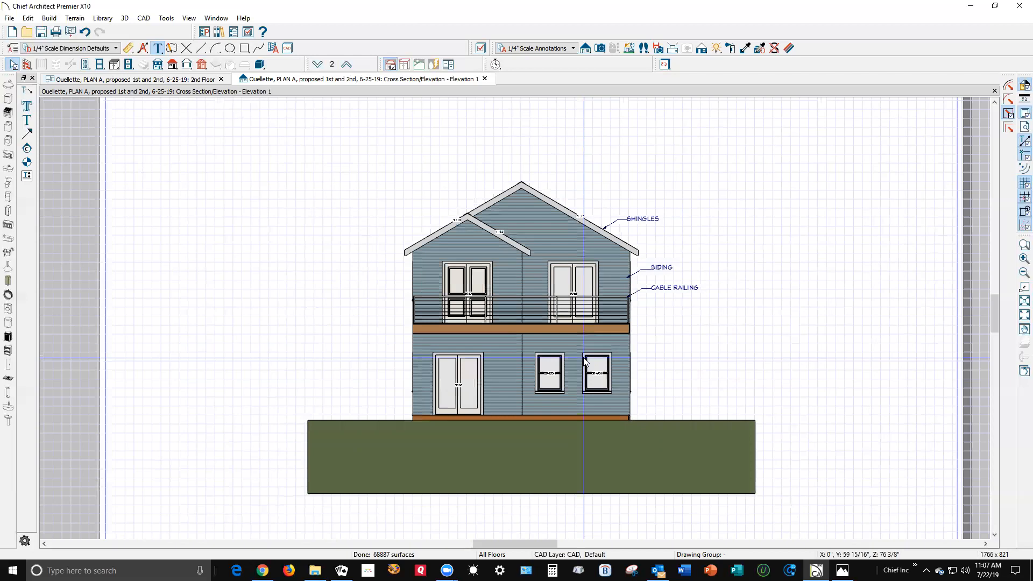
scroll(584, 369, "down", 3)
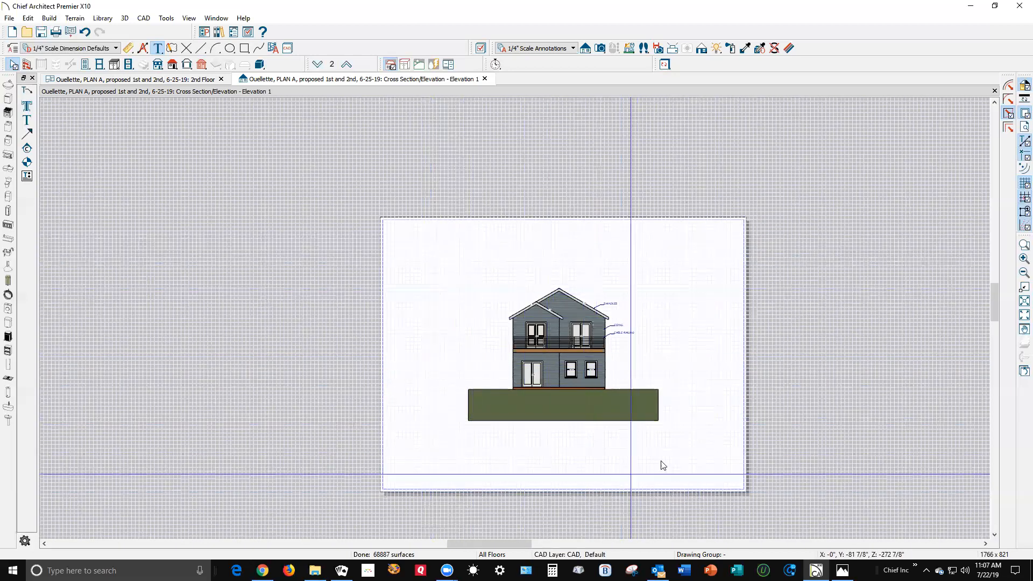
- Set the elevation's drawing sheet size to Letter (8½" x 11") in Drawing Sheet Setup
left_click(17, 19)
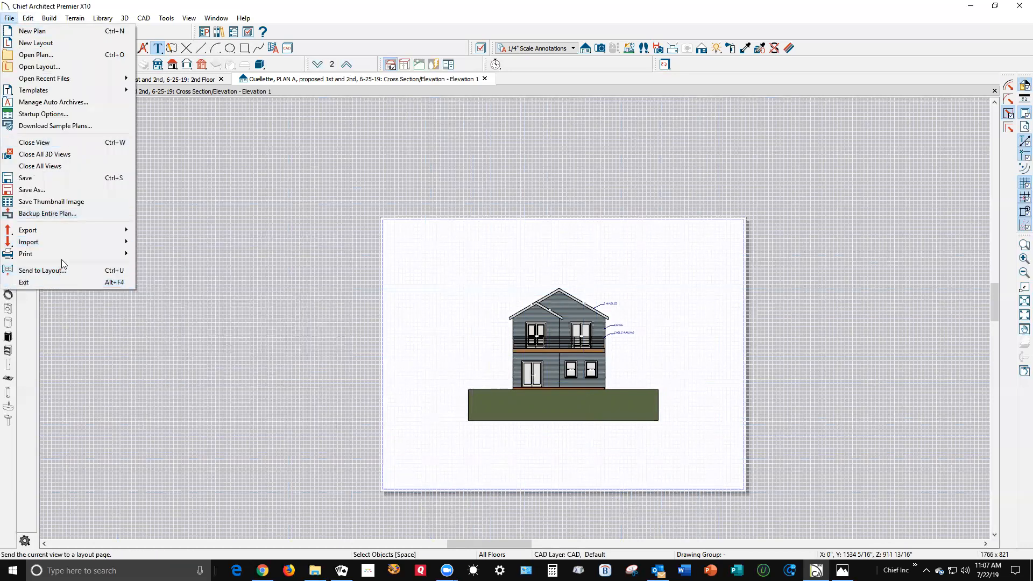
mouse_move(121, 255)
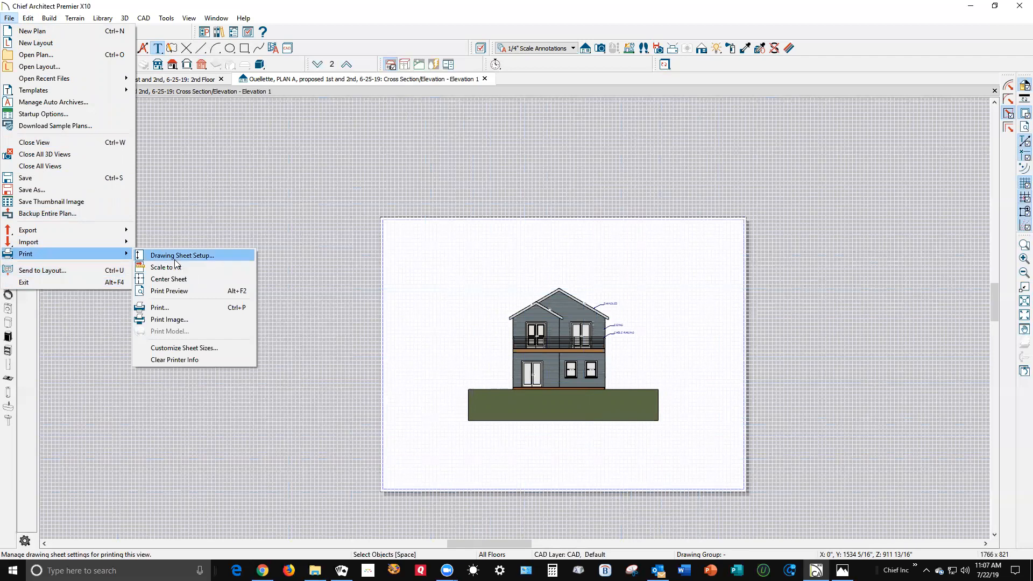
left_click(175, 260)
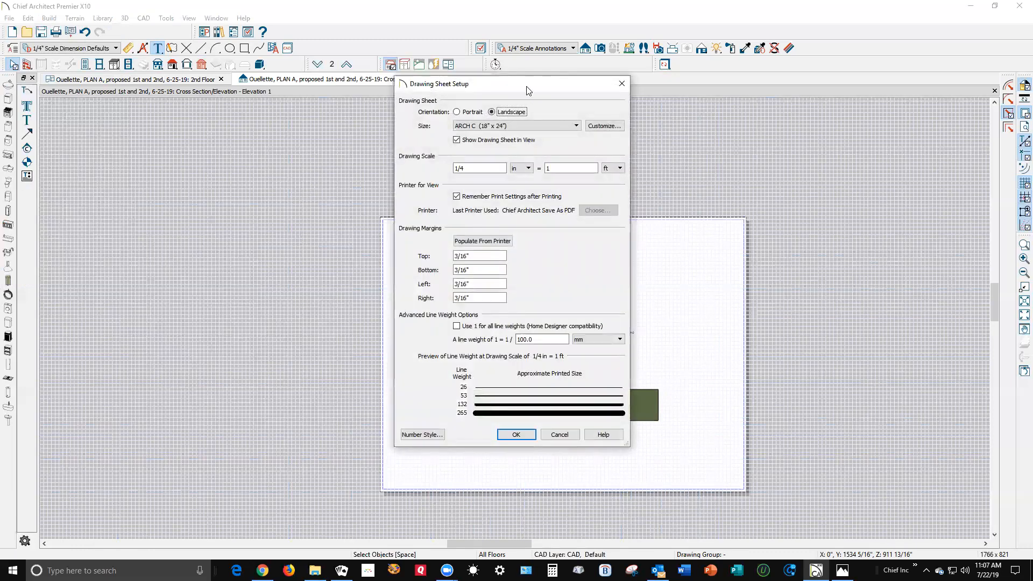
left_click_drag(527, 90, 253, 135)
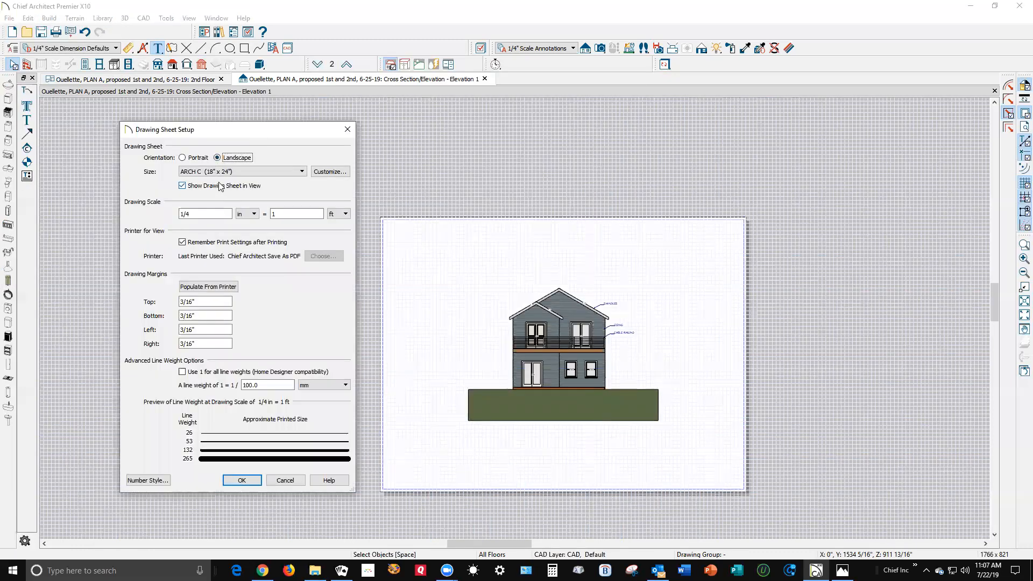
left_click(301, 172)
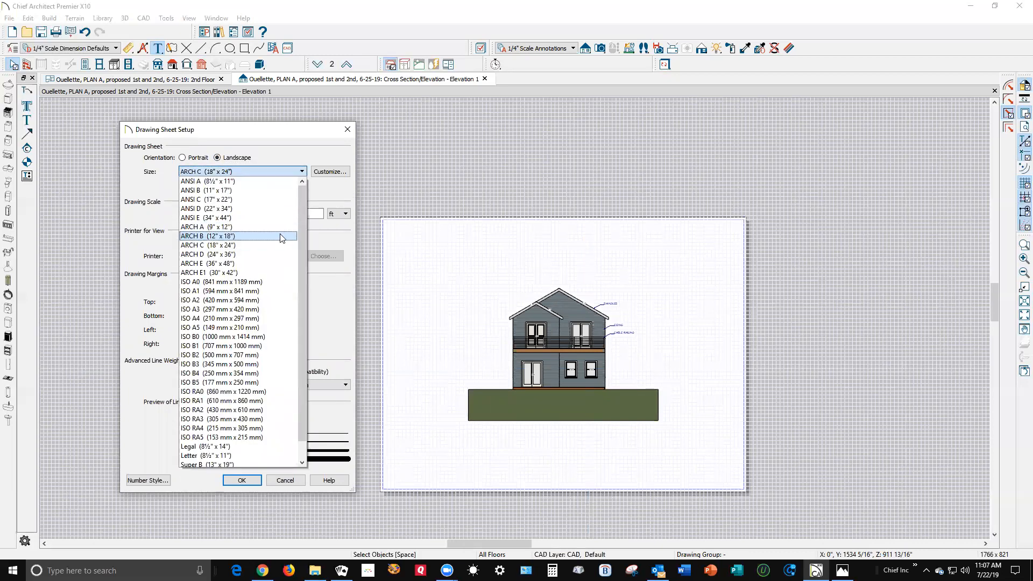
scroll(232, 446, "down", 1)
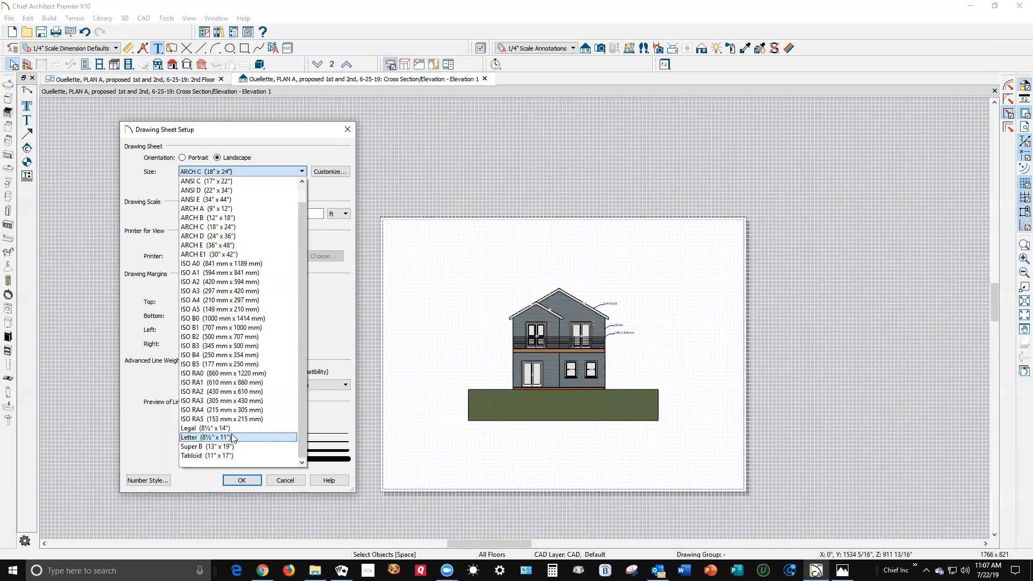
key("Escape")
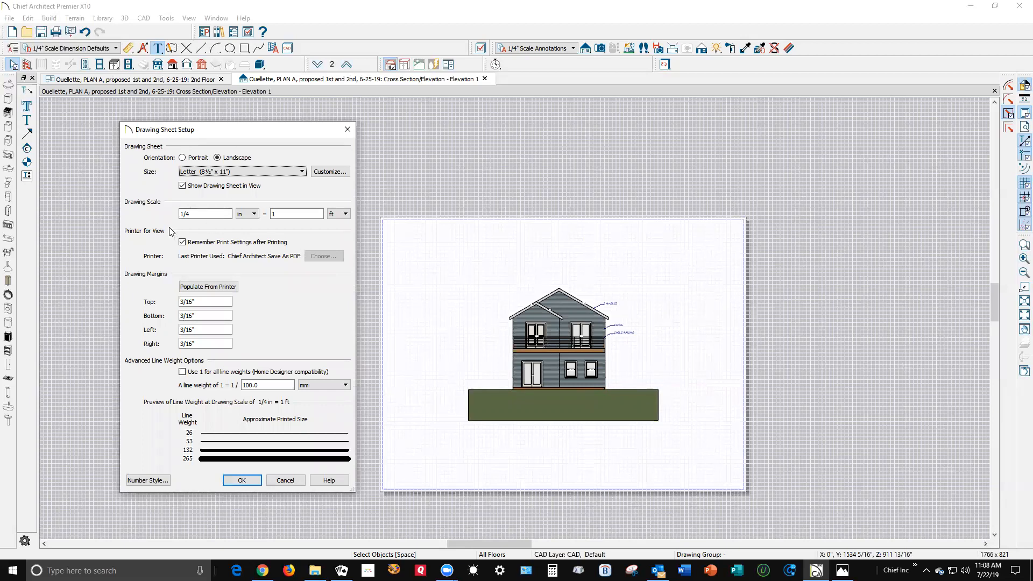
- Set the drawing scale to 1/8 in = 1 ft and apply the sheet setup
left_click(189, 214)
left_click_drag(185, 213, 205, 214)
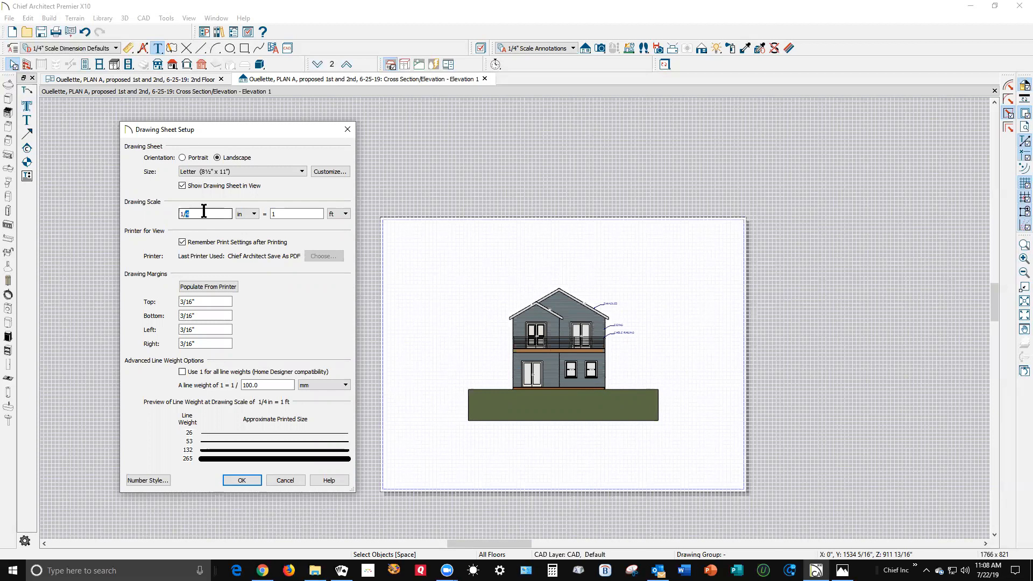
type("8")
left_click(237, 478)
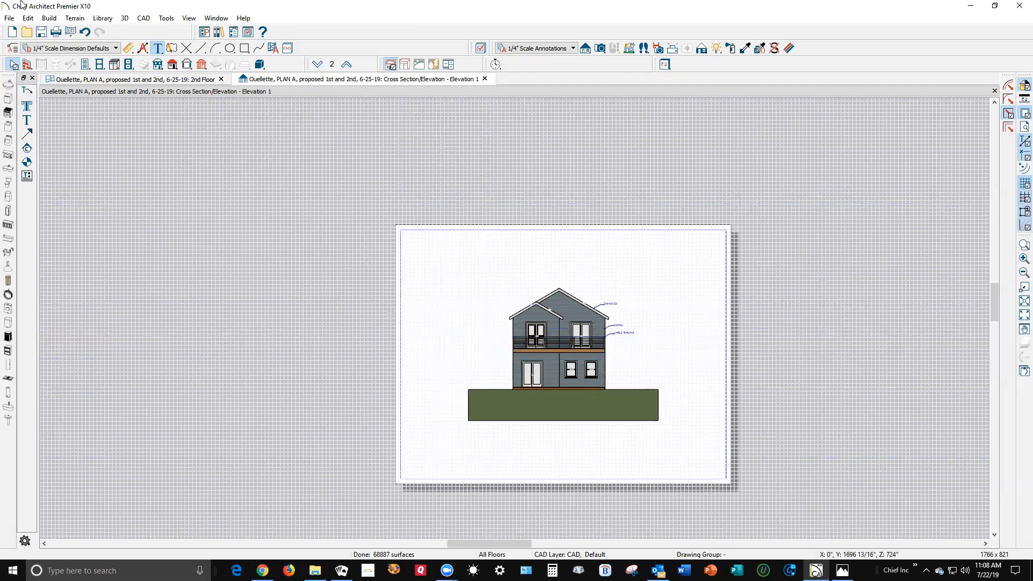
- Review the settings in Drawing Sheet Setup and measure the drawing sheet's height with the Tape Measure
left_click(9, 18)
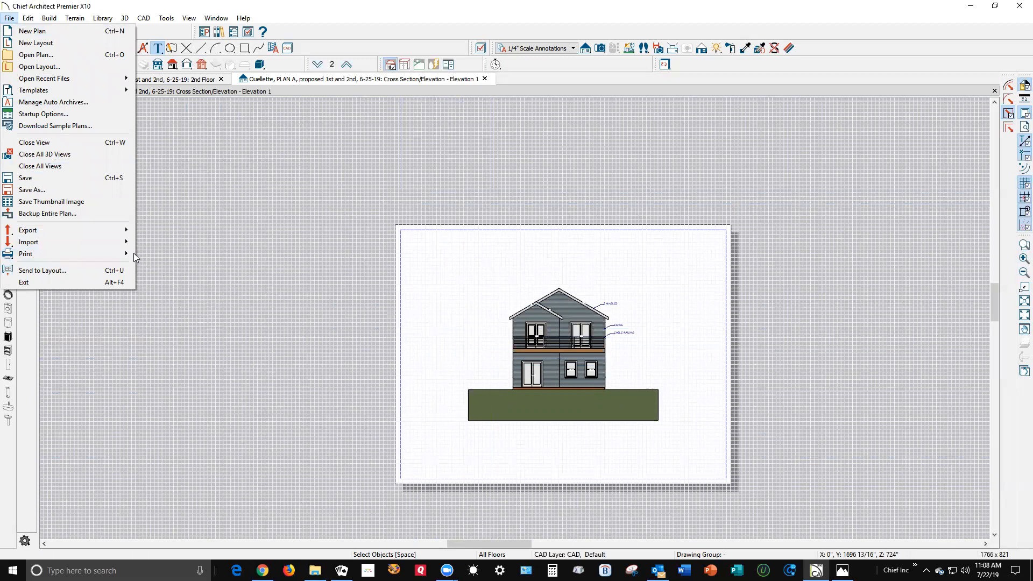
left_click(151, 256)
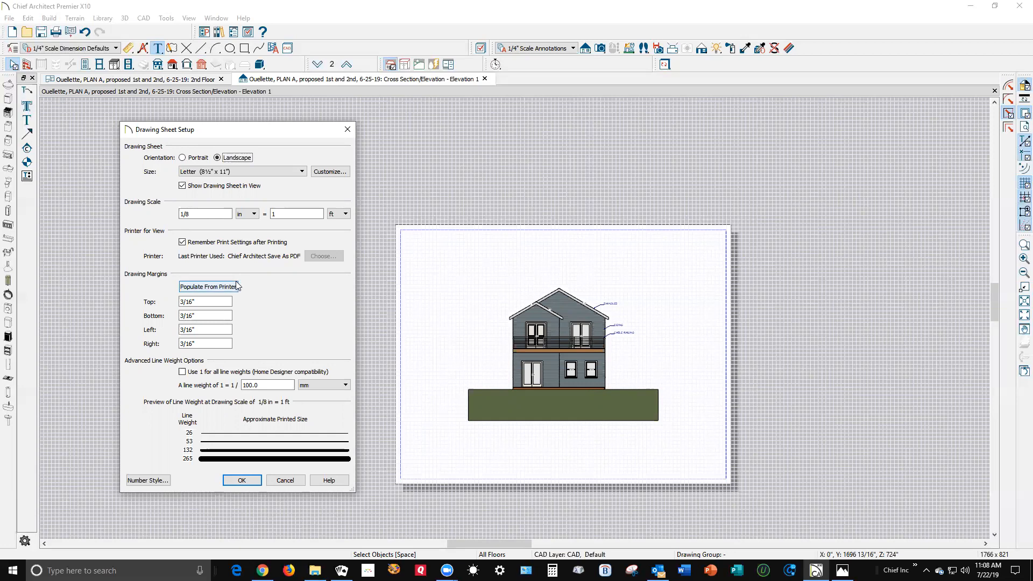
left_click(242, 480)
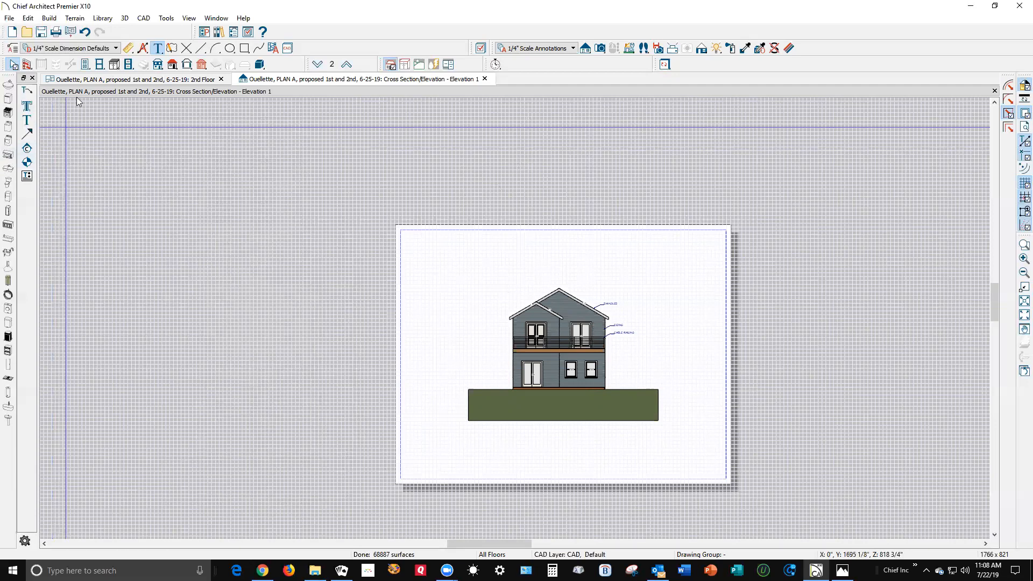
left_click(129, 49)
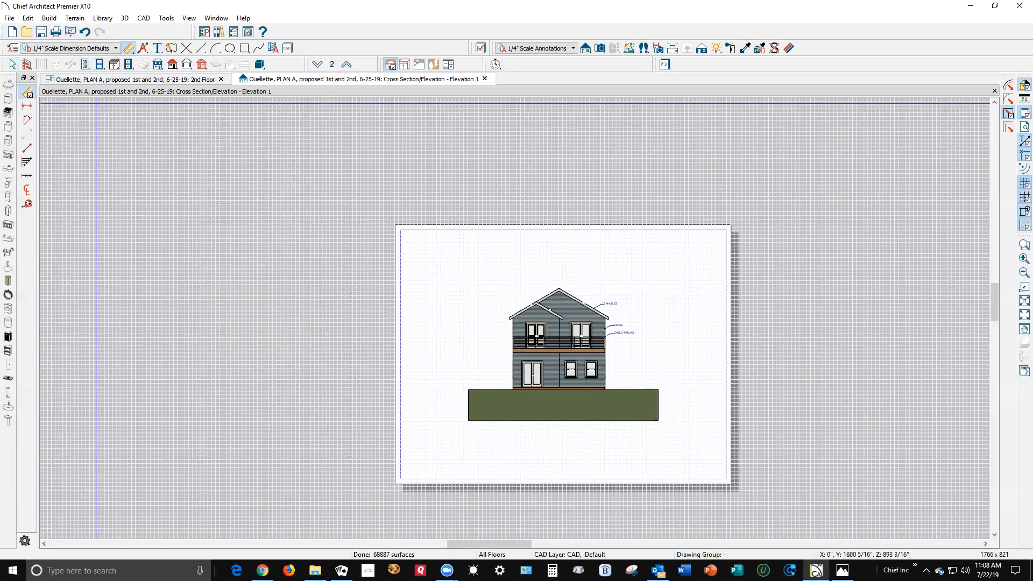
left_click(27, 204)
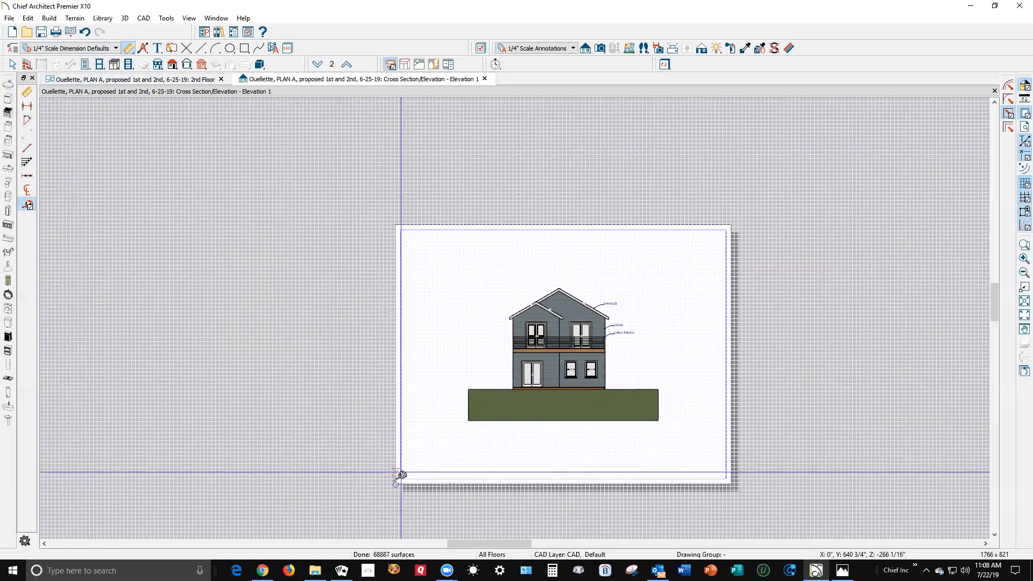
left_click_drag(396, 485, 403, 228)
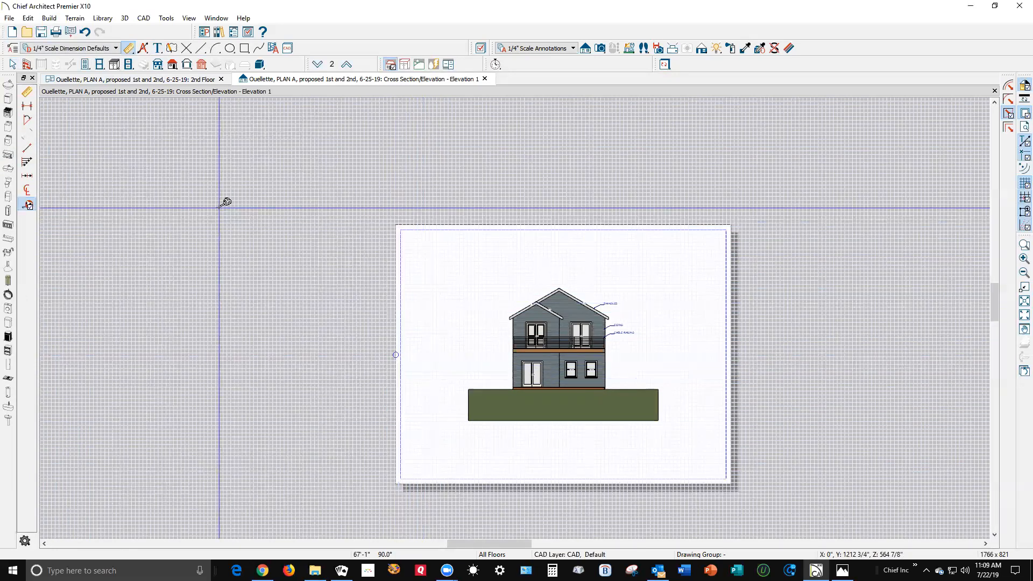
- Preview the elevation's print output without printing it, and turn off the drawing sheet display
left_click(10, 18)
mouse_move(101, 231)
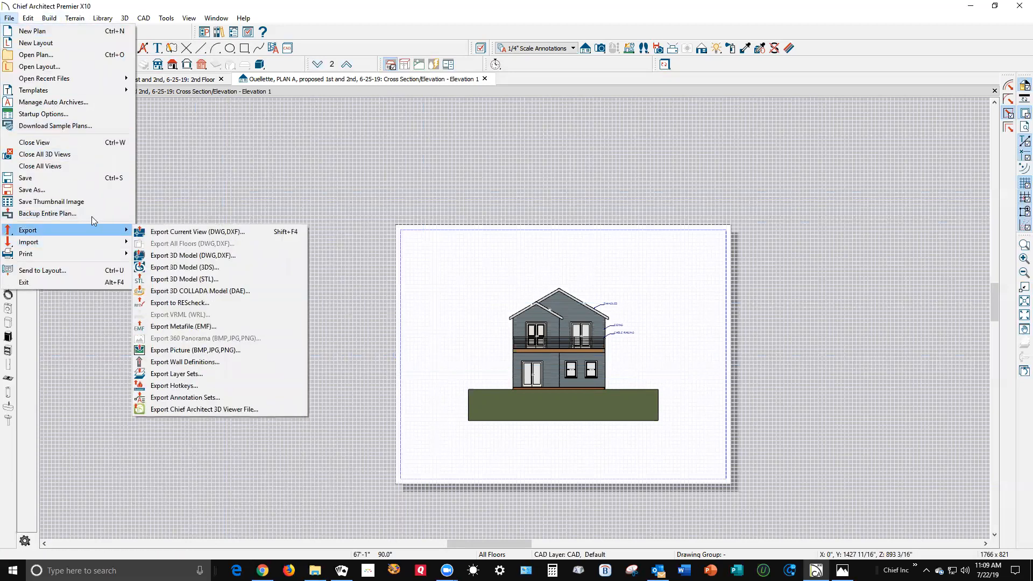
mouse_move(84, 253)
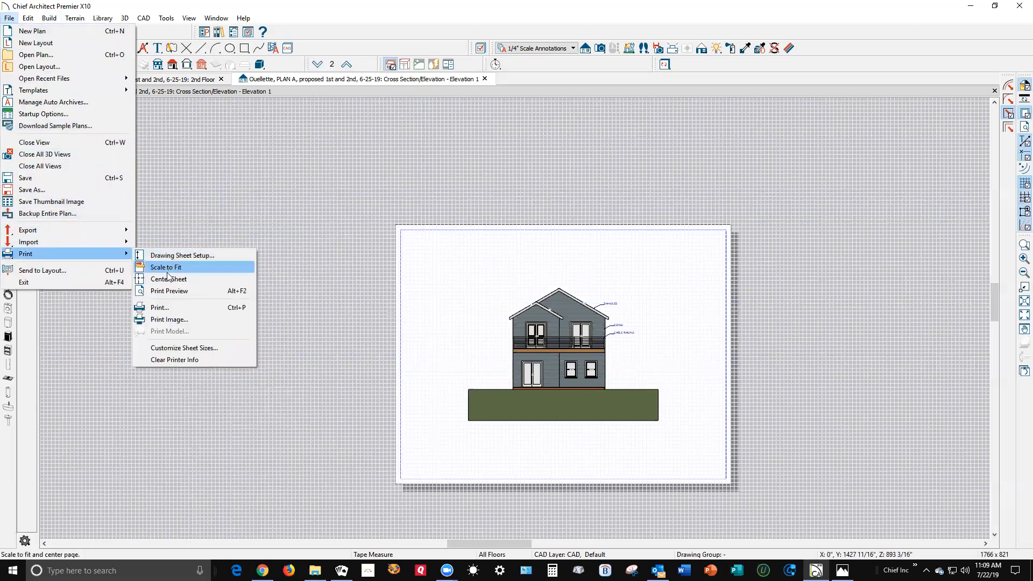
left_click(191, 308)
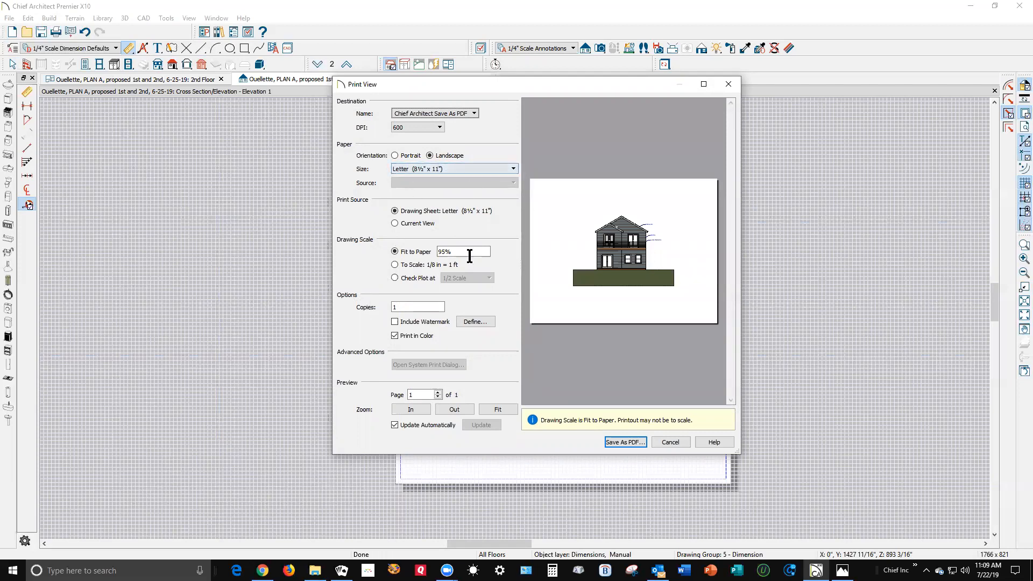
left_click(671, 442)
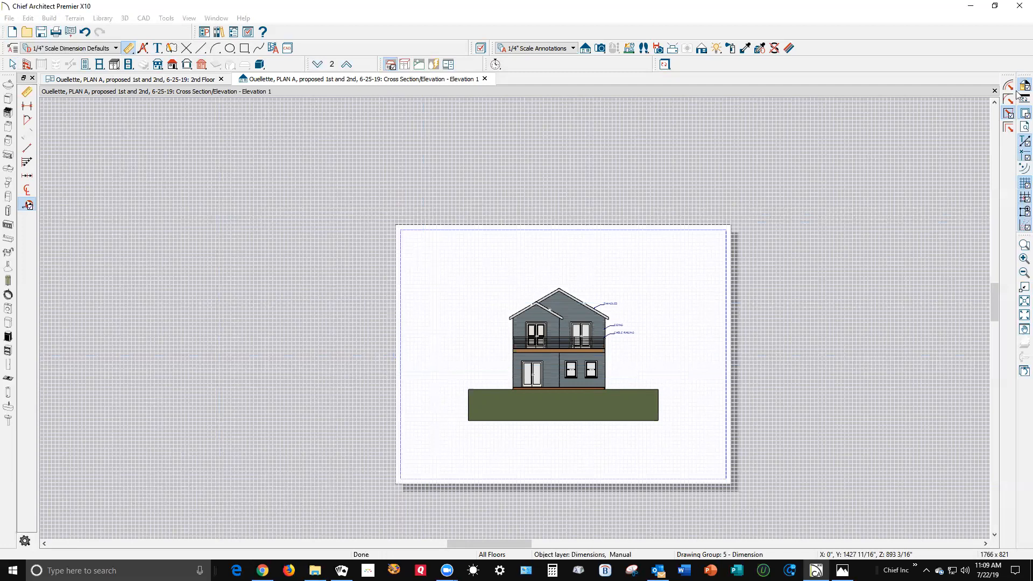
left_click(1018, 116)
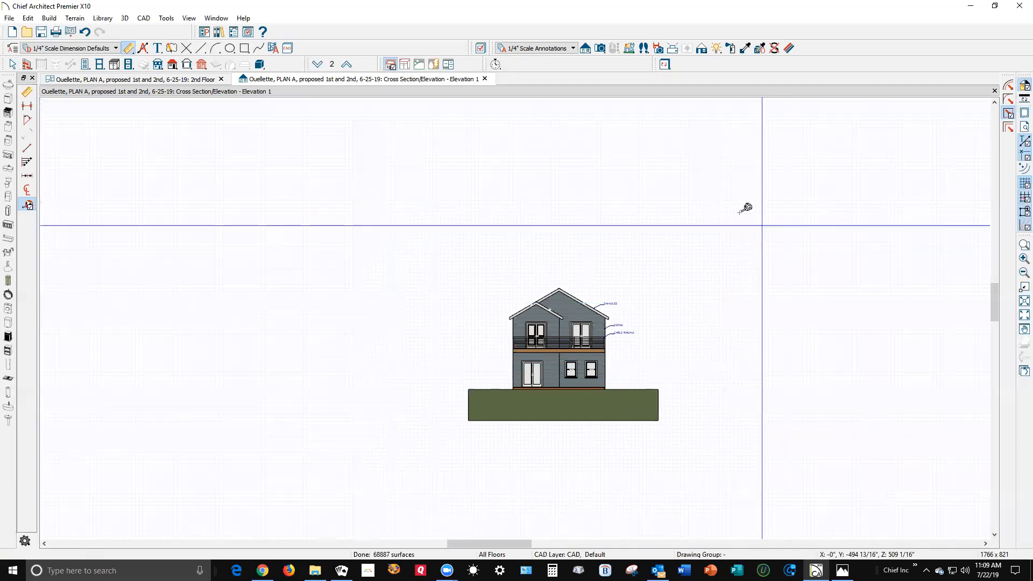
left_click(10, 18)
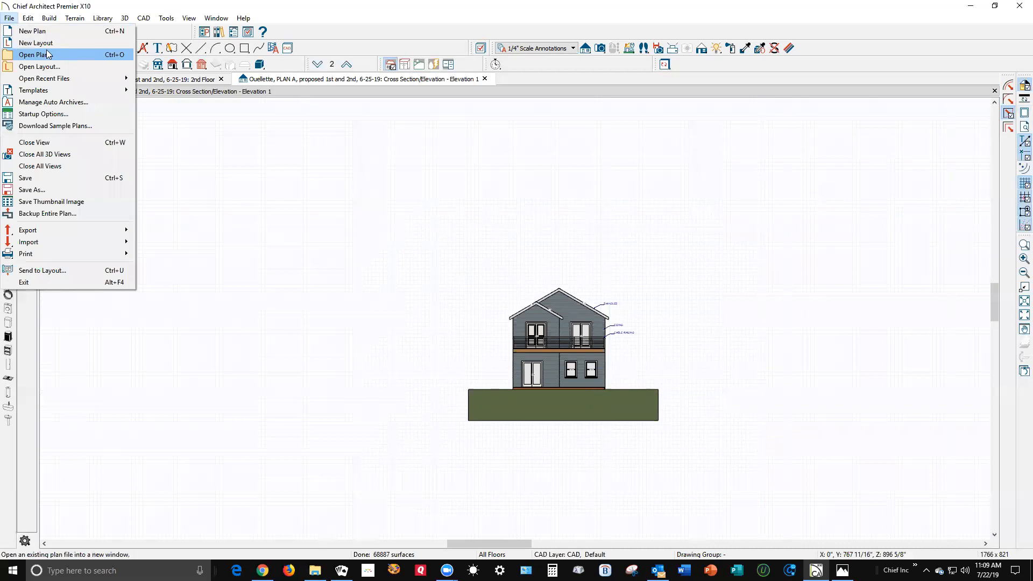
left_click(49, 42)
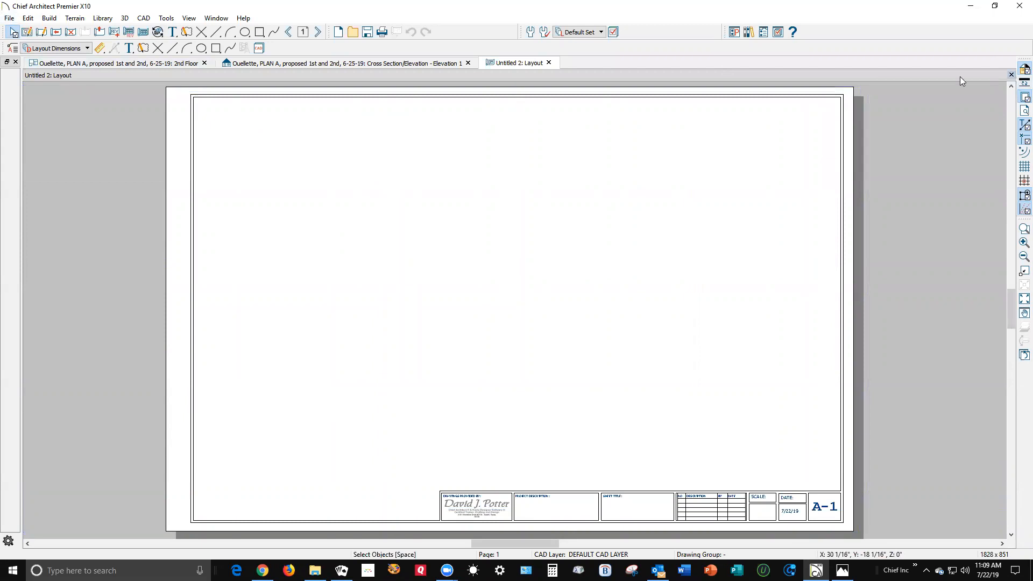
left_click(1010, 74)
- Start opening a layout file and go to the Templates folder in Documents, Chief Architect Premier X10 Data
left_click(10, 19)
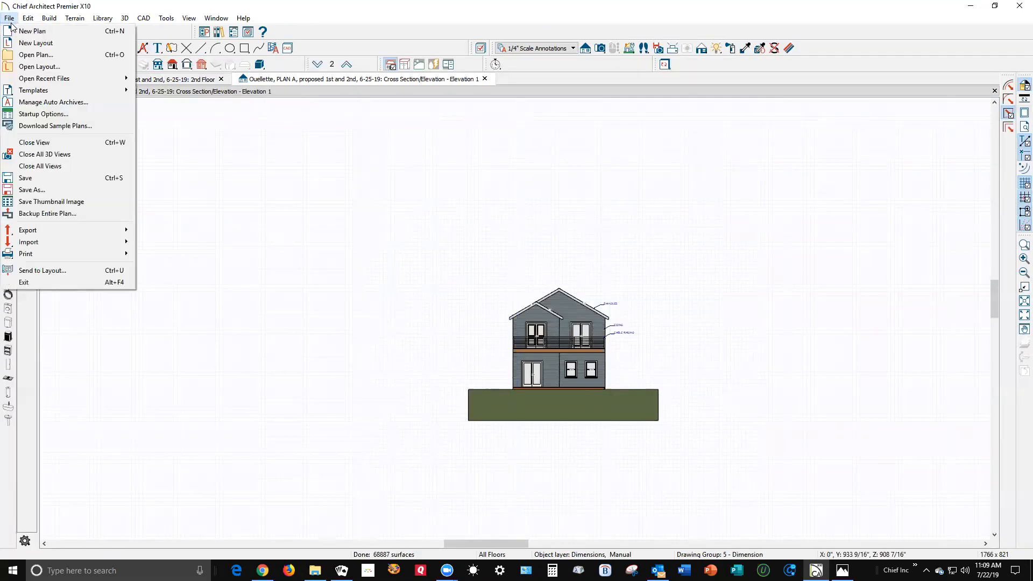
left_click(40, 67)
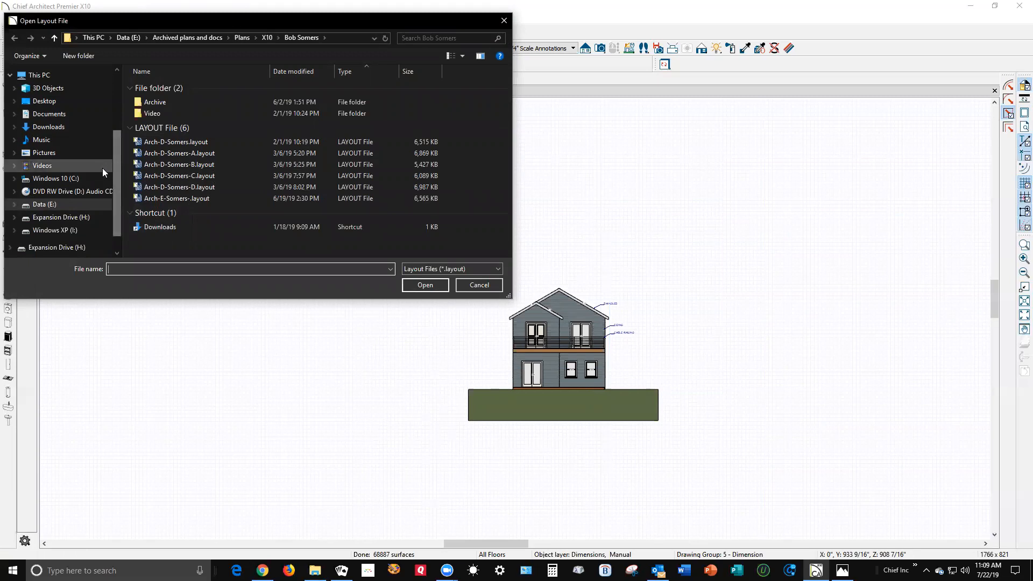
left_click(69, 115)
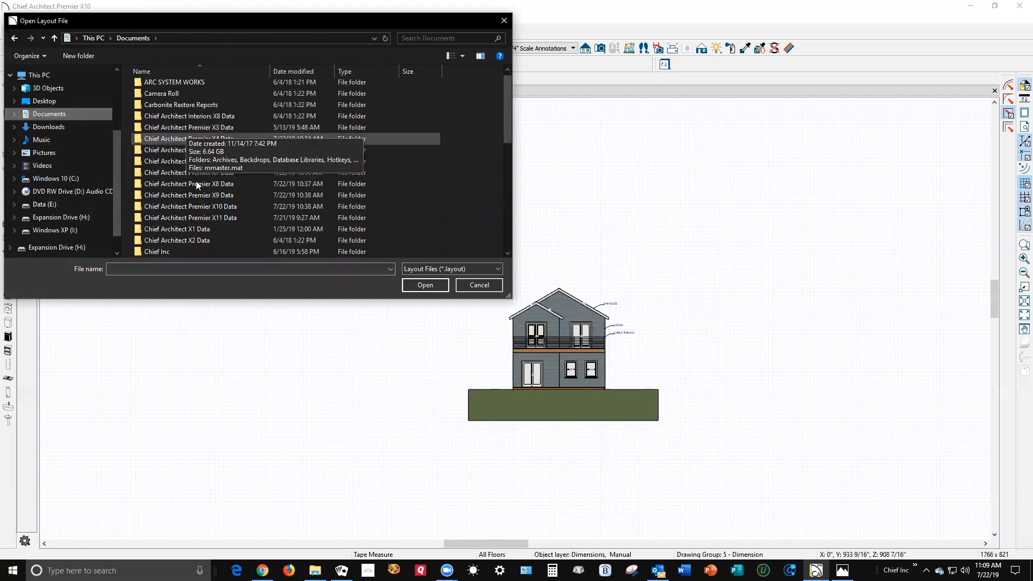
double_click(210, 207)
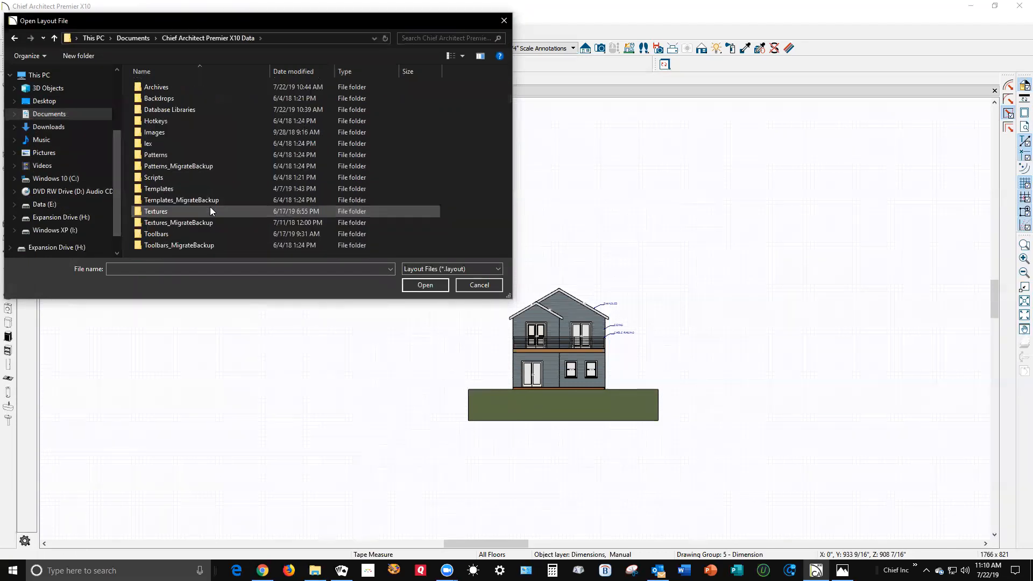
double_click(170, 189)
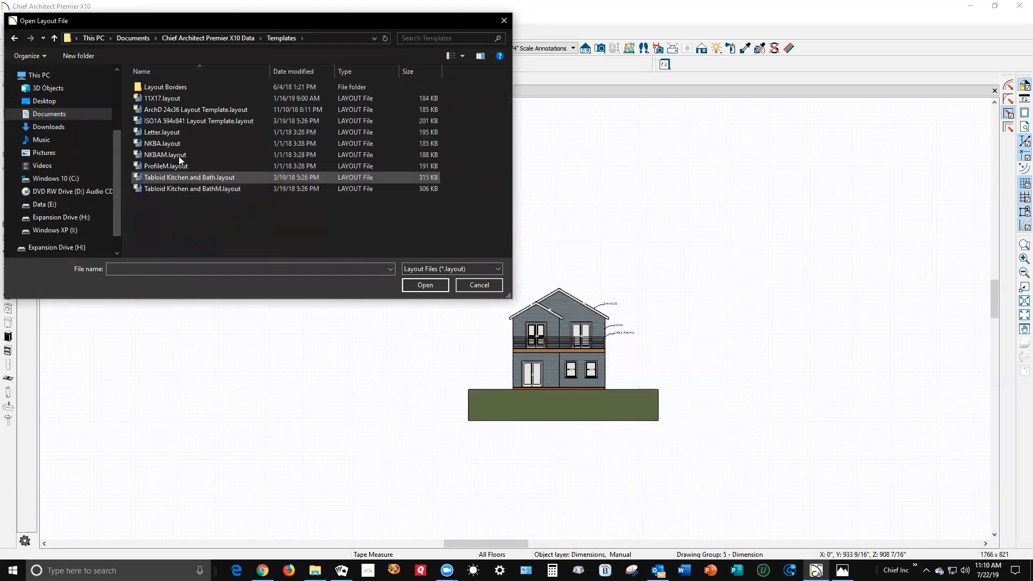
- Look through the Imperial Layouts folder inside Layout Borders and return to the Templates folder
double_click(180, 88)
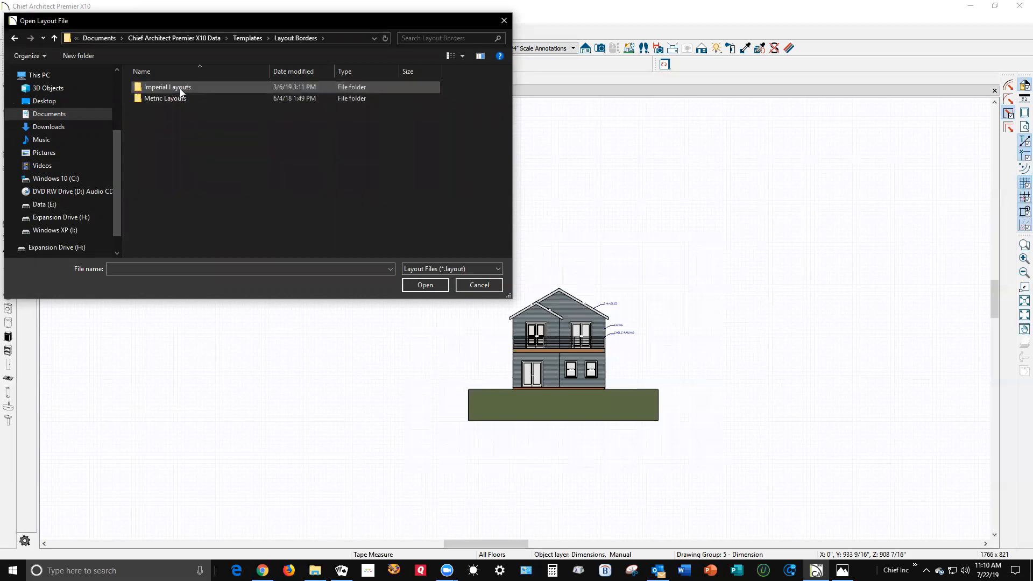
double_click(179, 88)
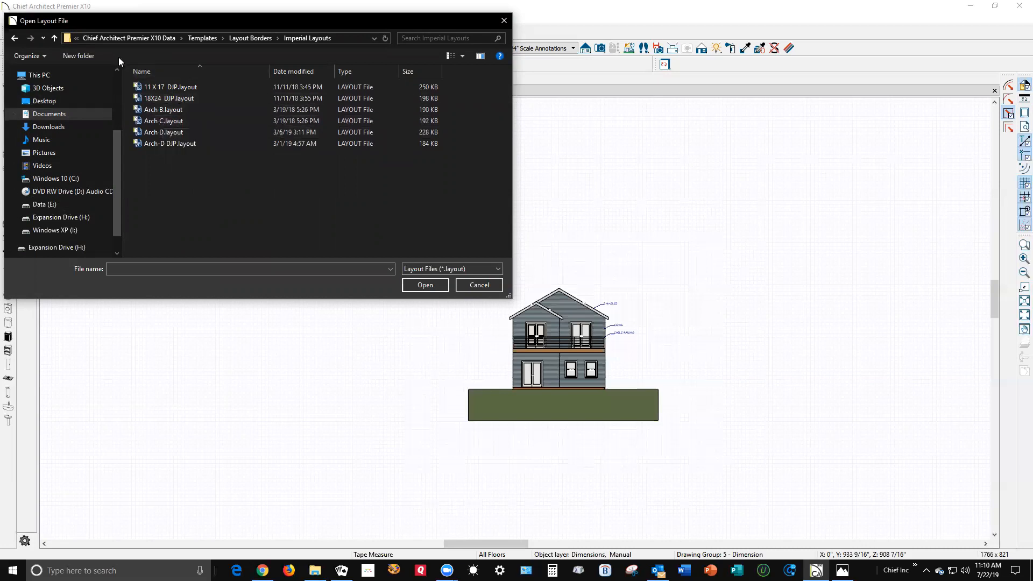
left_click(54, 39)
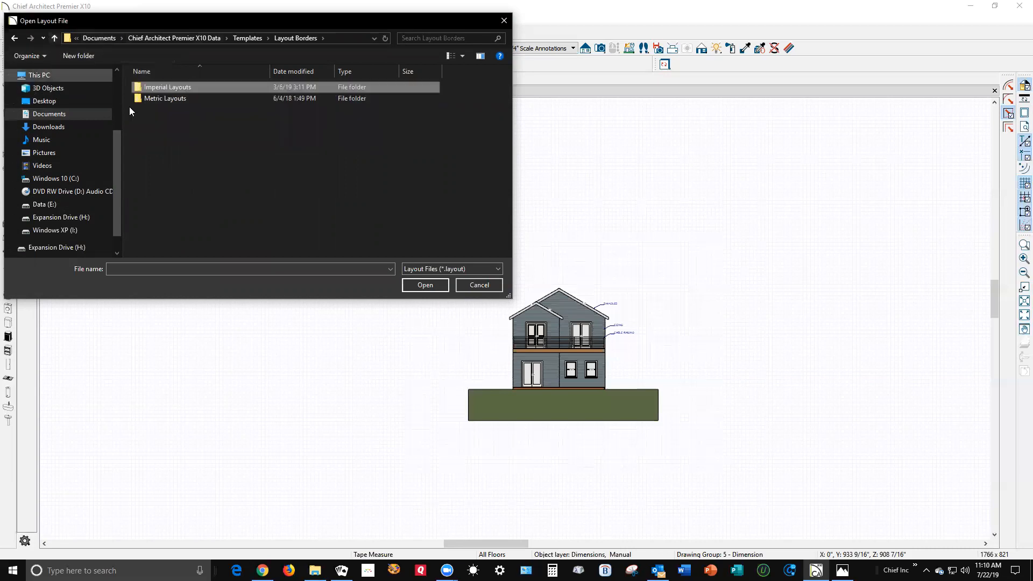
left_click(54, 39)
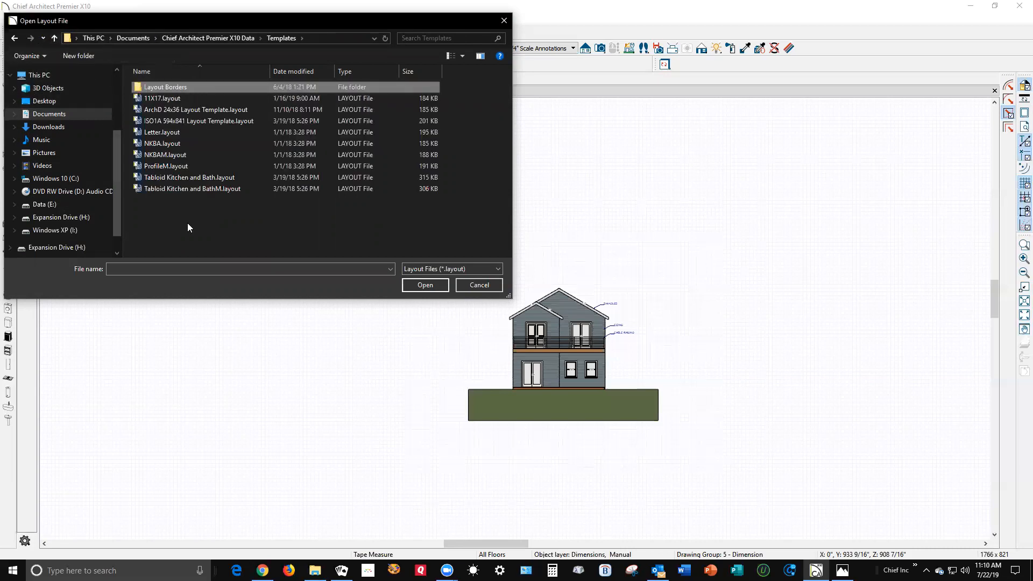
- Open the Letter.layout template and dismiss the file version notice
left_click(169, 136)
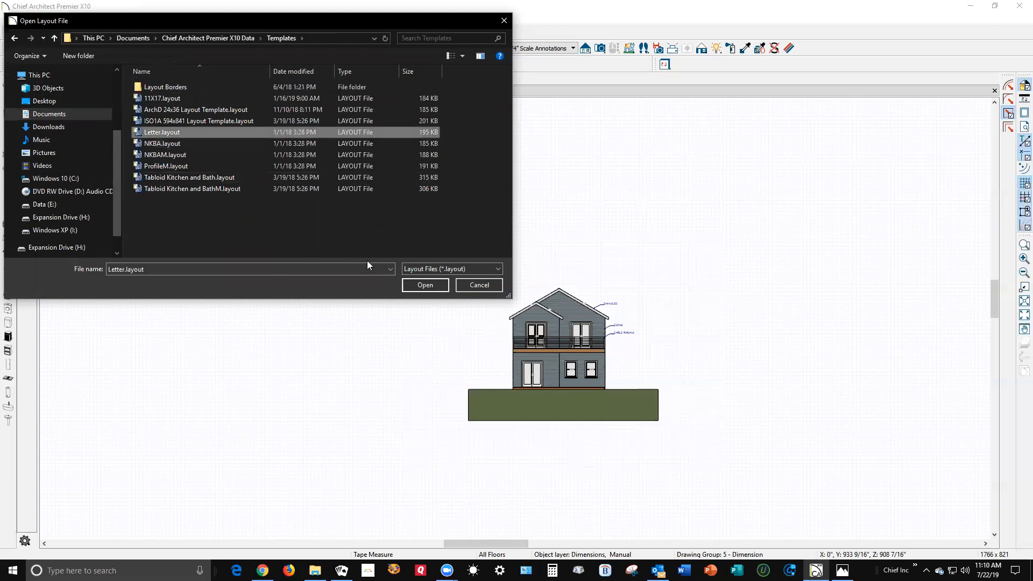
left_click(421, 284)
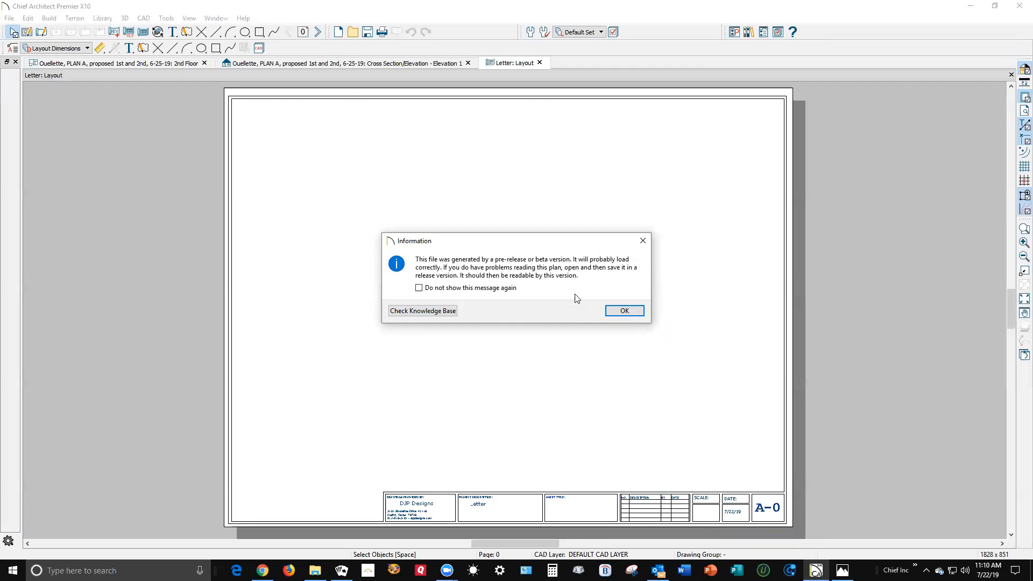
left_click(621, 311)
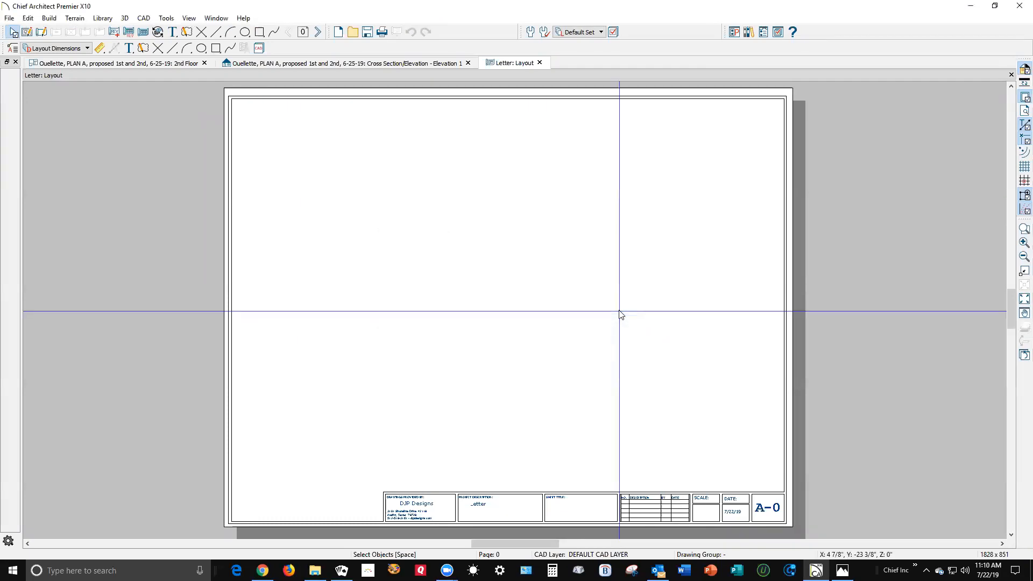
- Measure the height and width of the Letter layout sheet with the Tape Measure
left_click(100, 50)
left_click(10, 189)
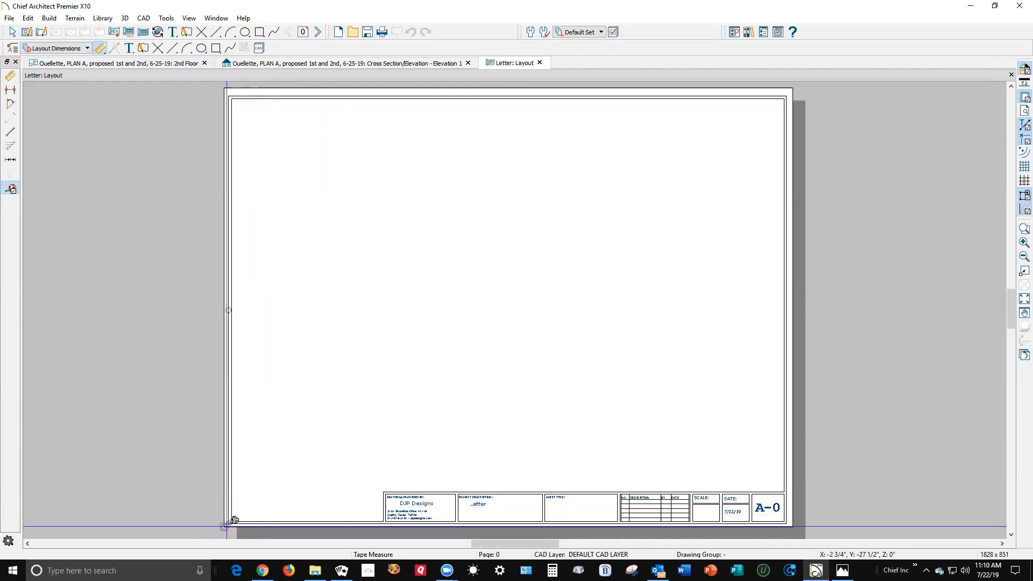
left_click_drag(224, 526, 224, 88)
left_click_drag(225, 525, 793, 524)
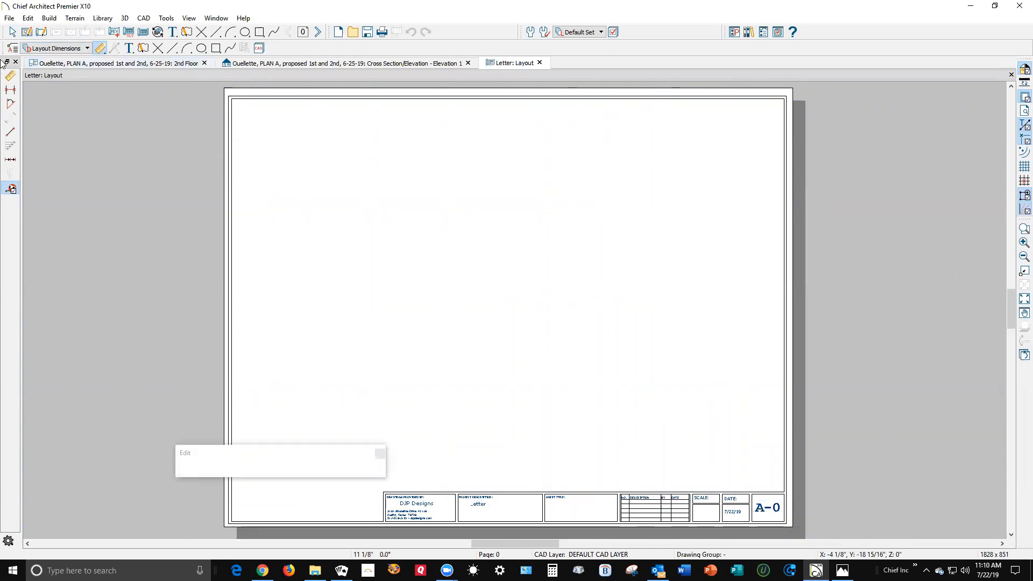
- Switch back to the Elevation 1 view and frame the whole house with its notes and terrain
left_click(111, 63)
key("ctrl+Tab")
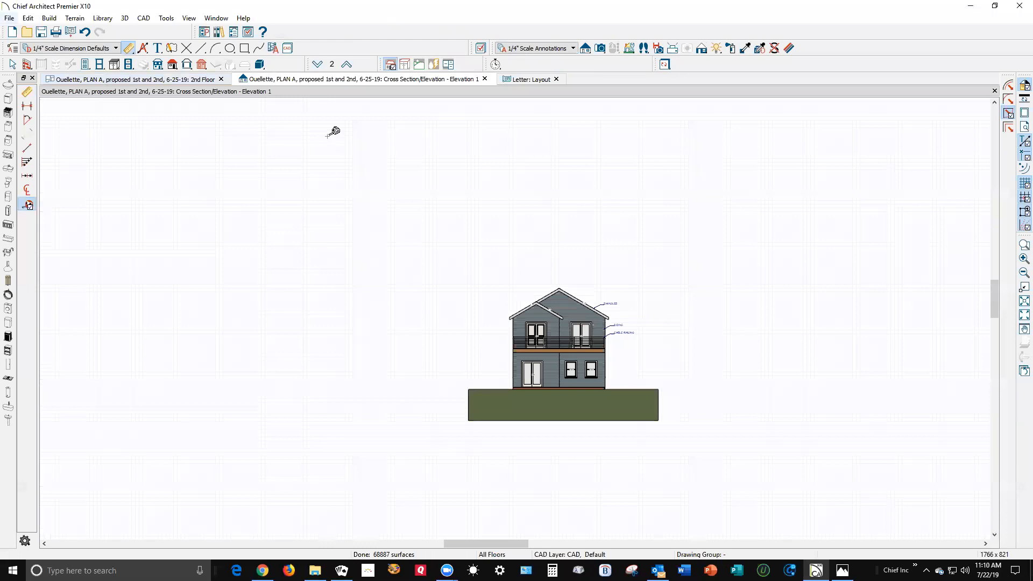
scroll(605, 390, "up", 5)
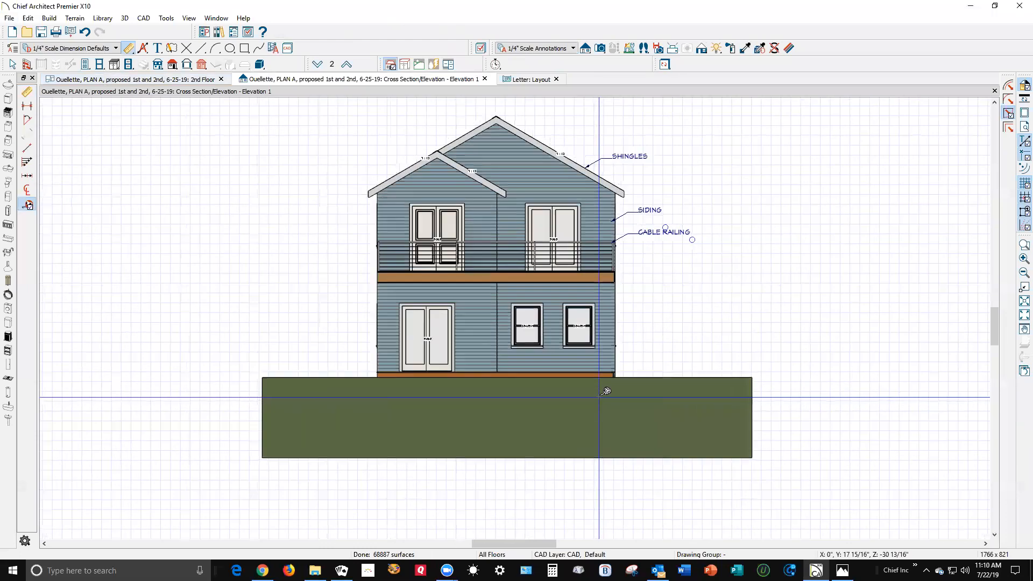
left_click(994, 102)
left_click(994, 102)
left_click(994, 102)
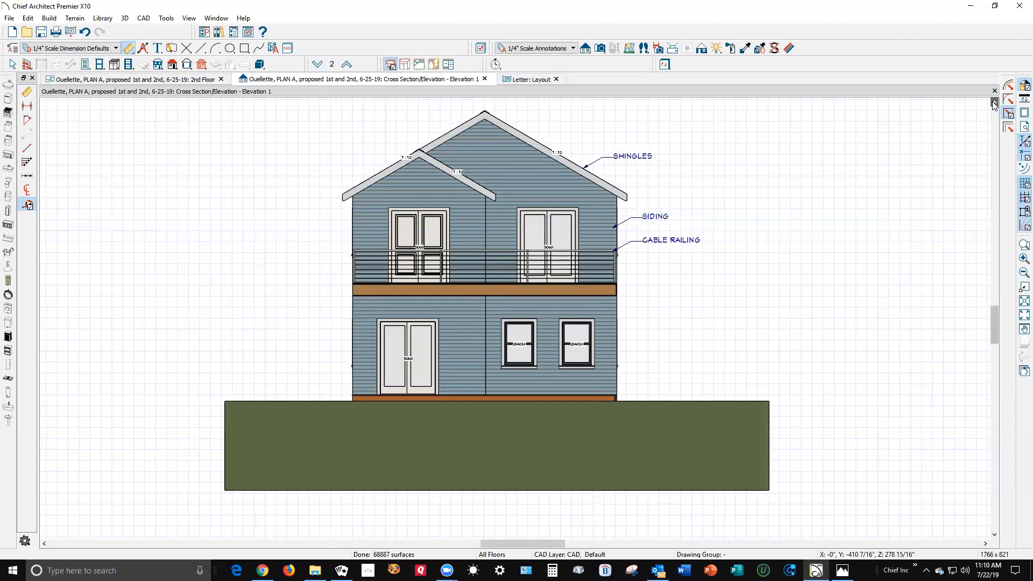
left_click(9, 19)
left_click(10, 18)
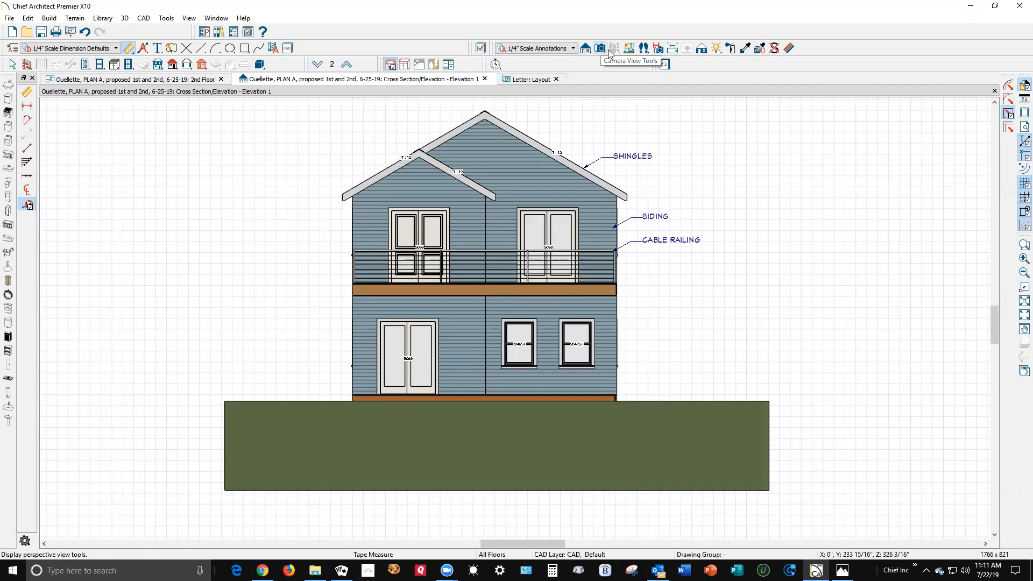
left_click(702, 49)
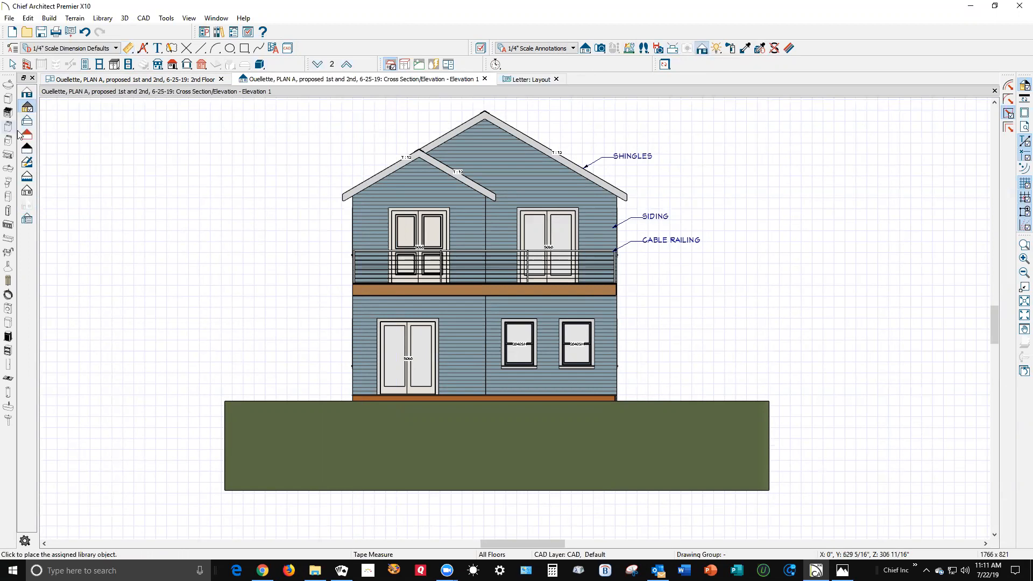
left_click(30, 110)
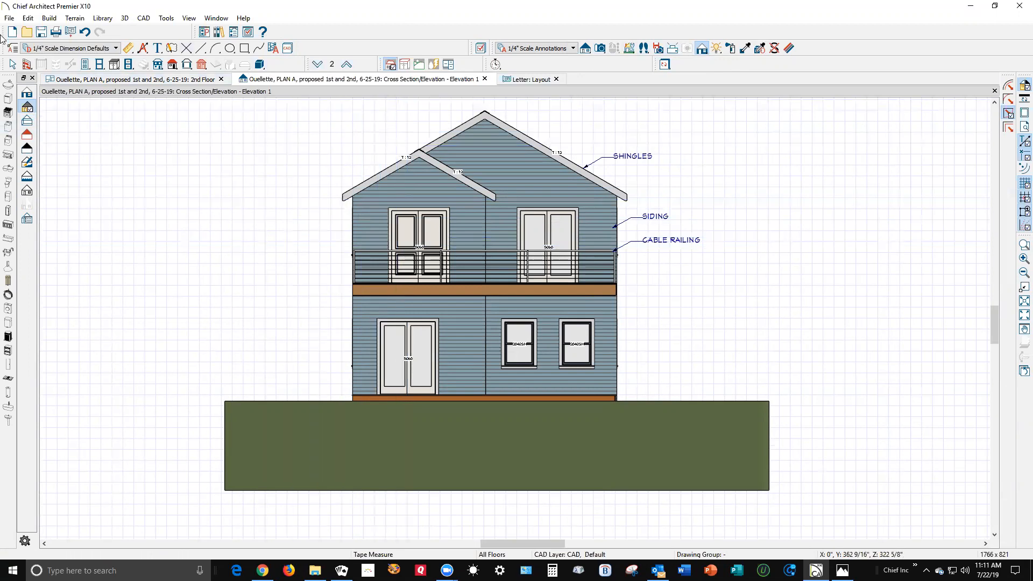
- Send the entire Elevation 1 view to layout page 0 as plot lines at 1/8 in = 1 ft
left_click(9, 19)
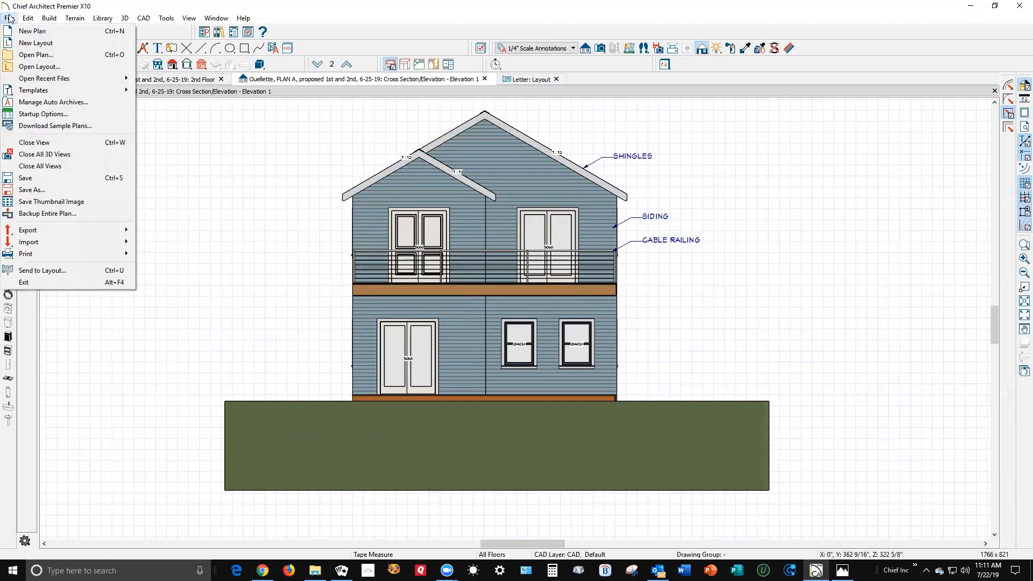
left_click(103, 273)
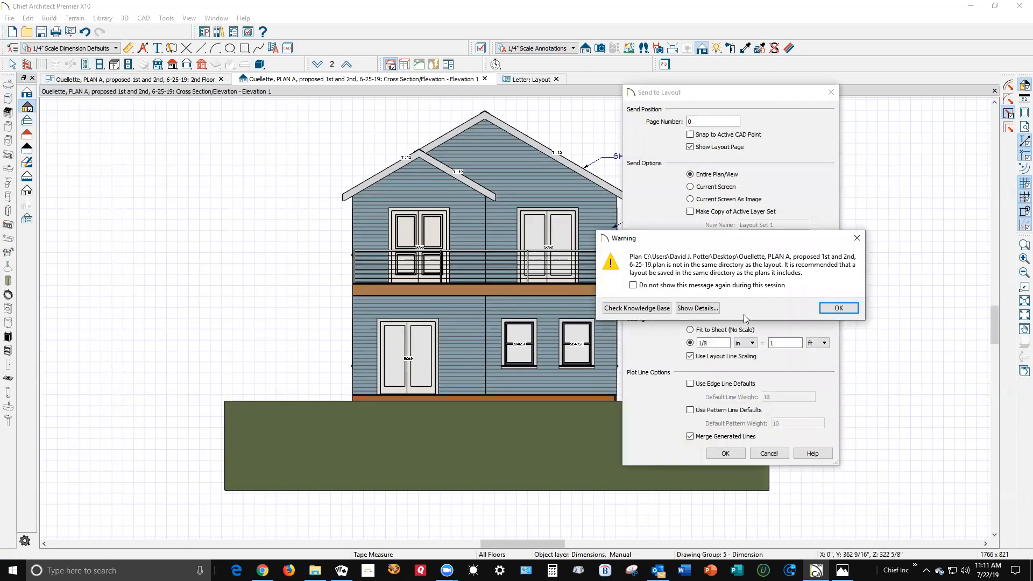
left_click(837, 308)
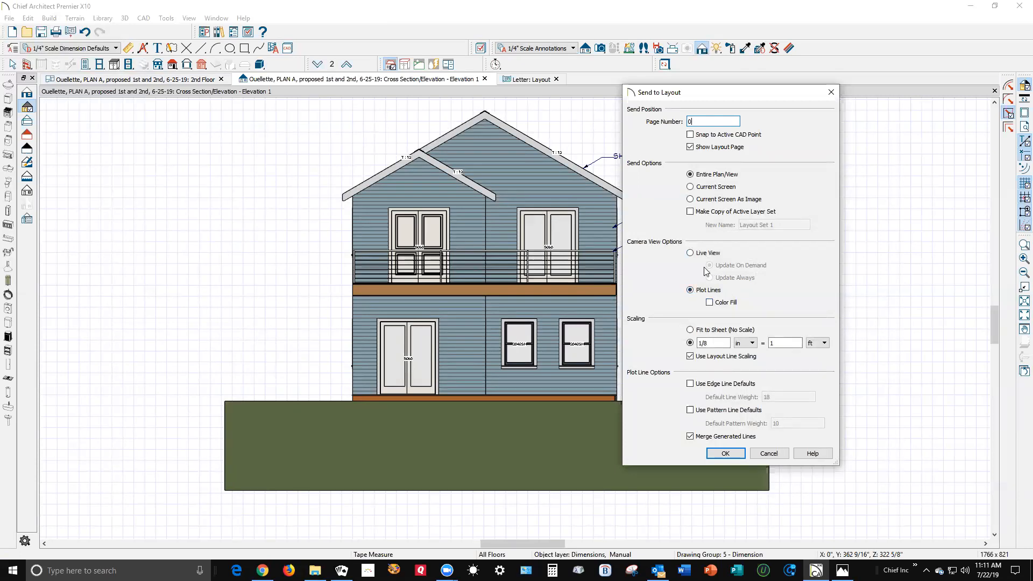
left_click(726, 453)
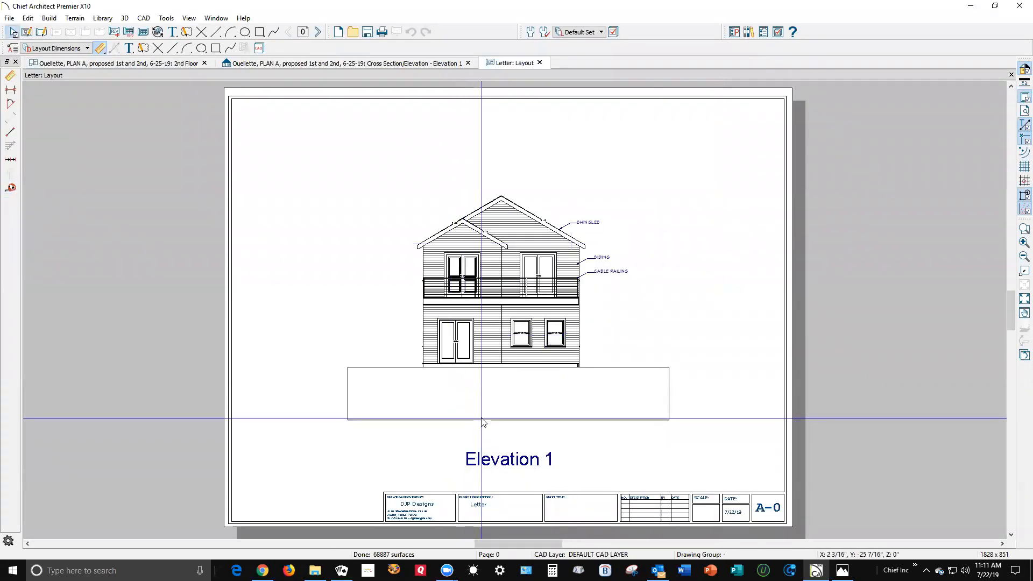
- Crop the elevation's layout box to about 4 13/16 in wide and 4 in high, trimming the lower terrain and empty sides
left_click(482, 418)
left_click_drag(502, 420, 502, 384)
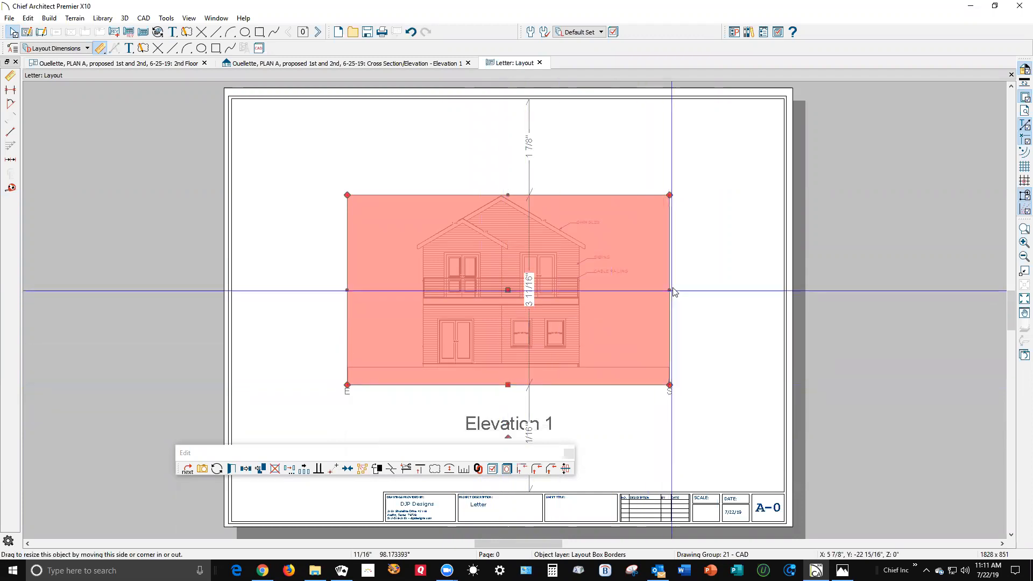
left_click_drag(668, 289, 639, 290)
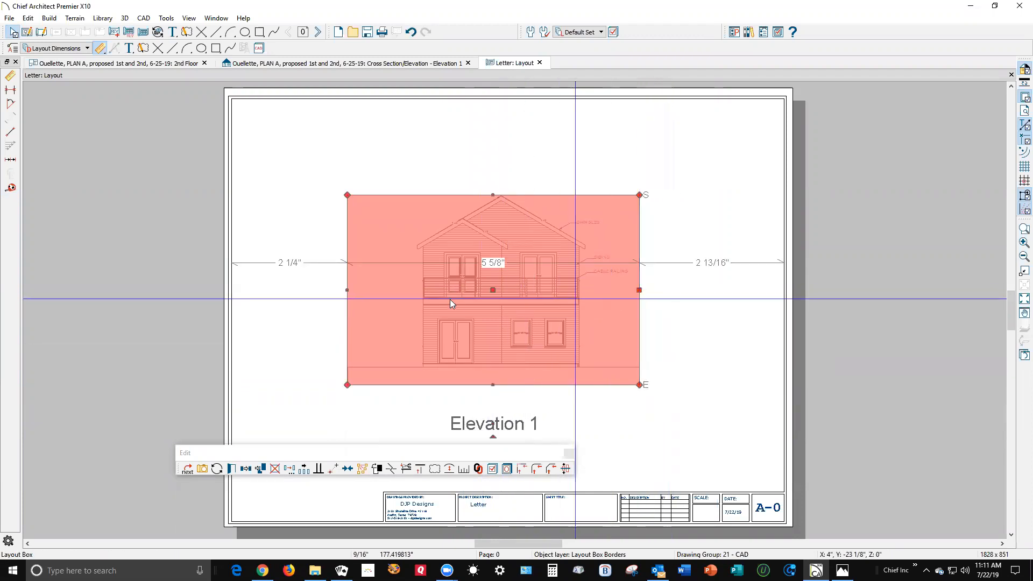
left_click_drag(348, 299, 402, 288)
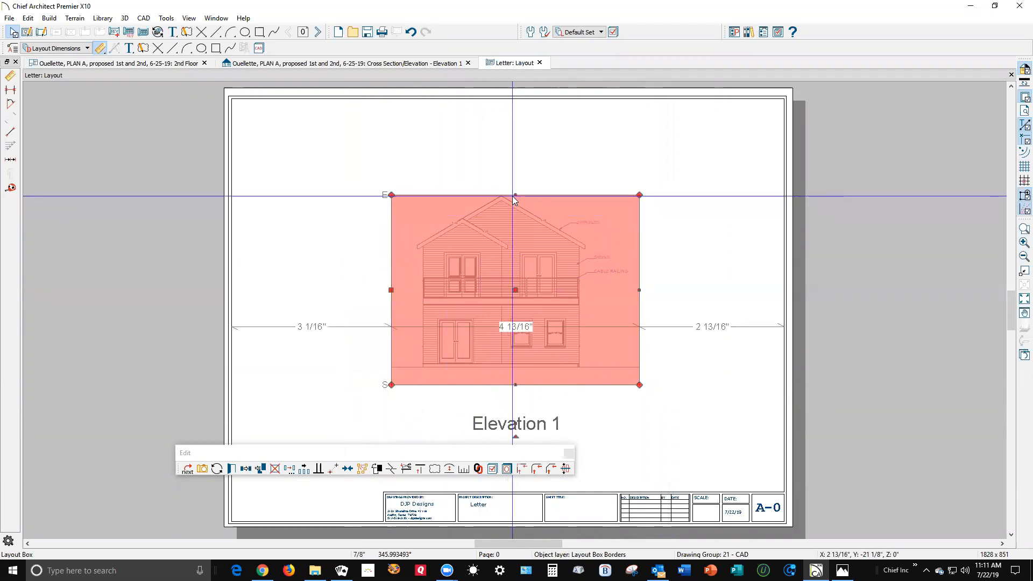
left_click_drag(515, 196, 507, 180)
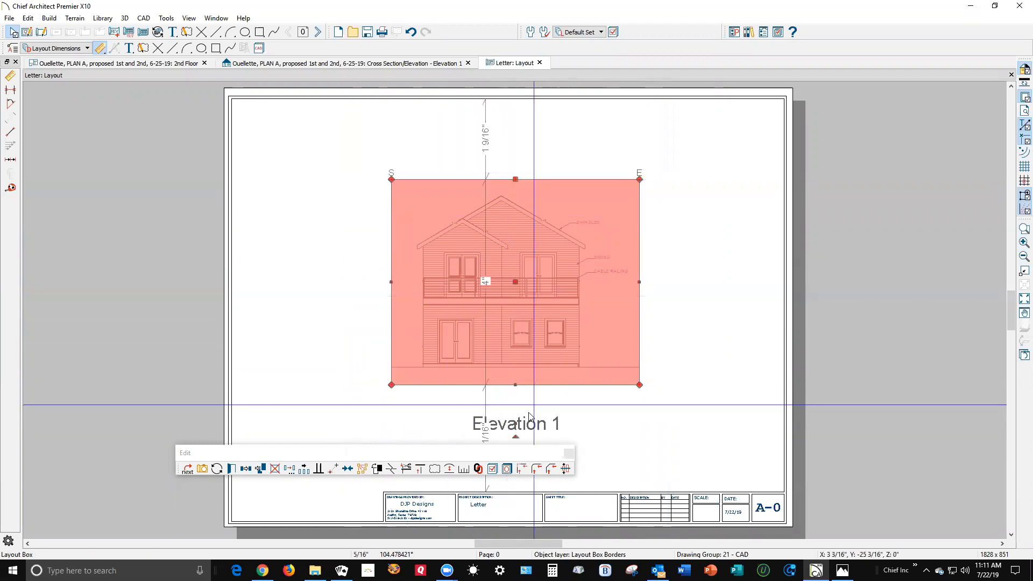
- Suppress the label of the cropped 1/8-scale elevation's layout box
left_click(202, 468)
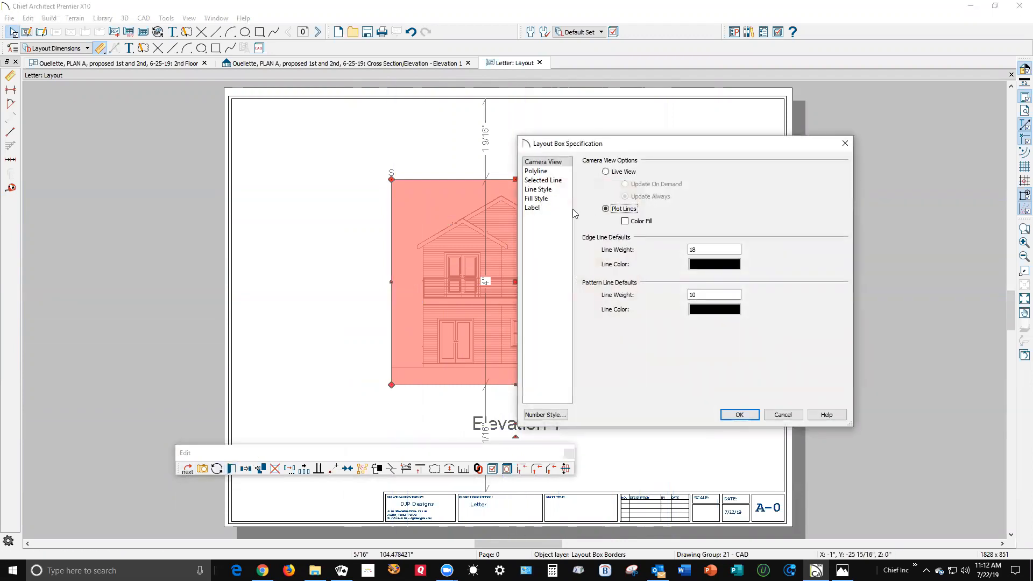
left_click(540, 208)
left_click(597, 162)
left_click(739, 414)
left_click(628, 445)
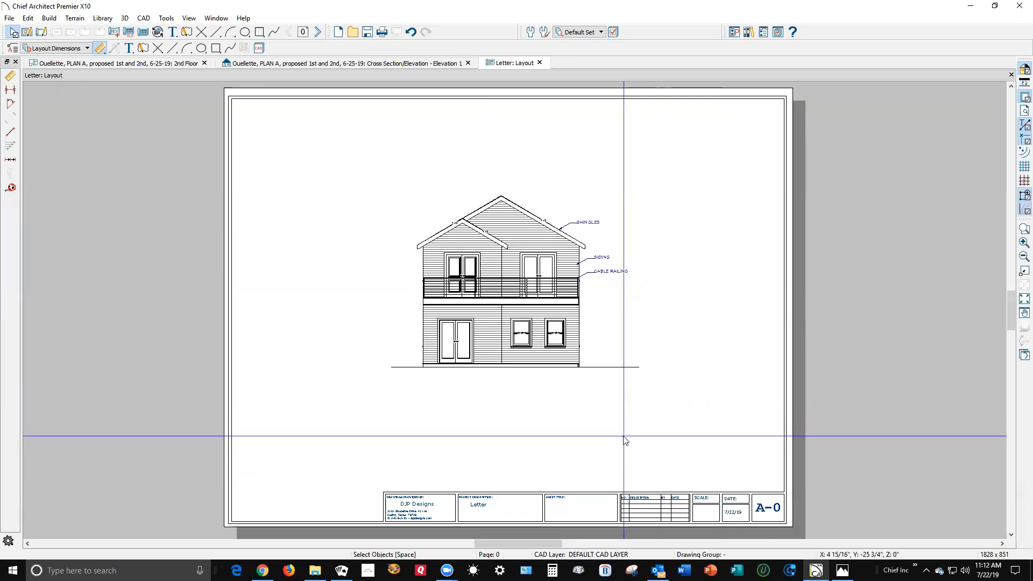
- Check the scale of the elevation's layout box without changing it, and delete the box from the sheet
left_click(575, 286)
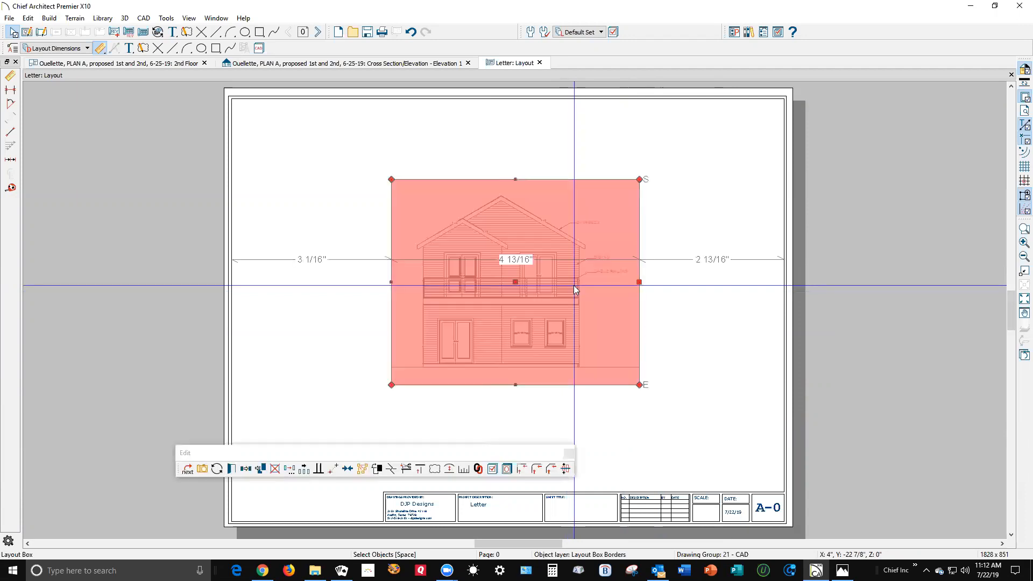
left_click(466, 470)
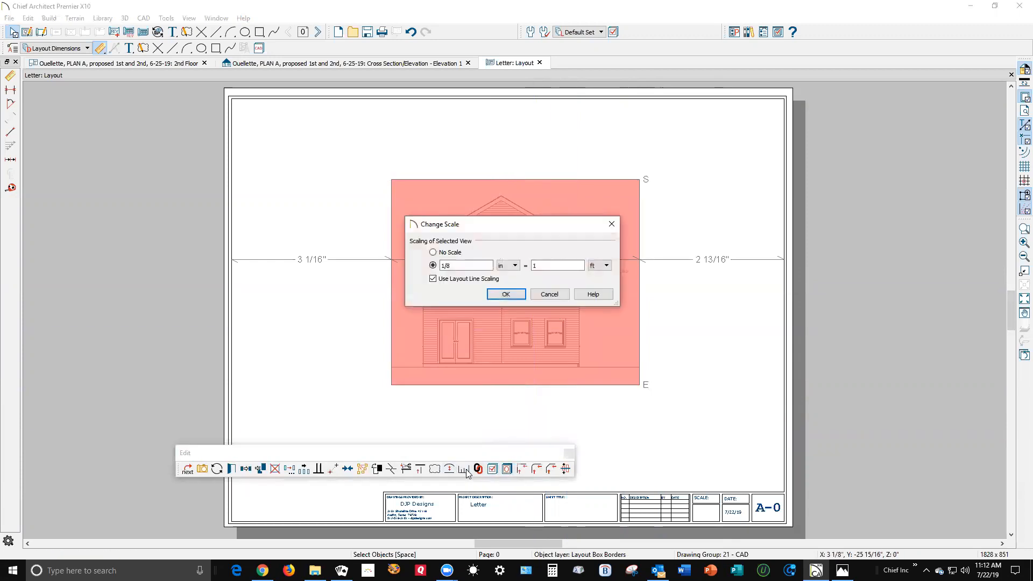
left_click(550, 295)
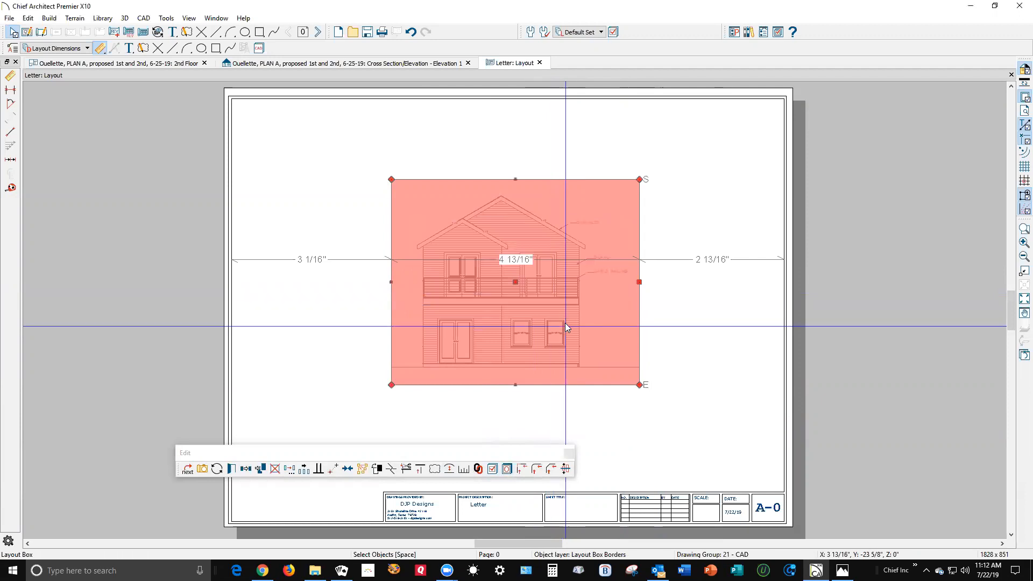
key("Delete")
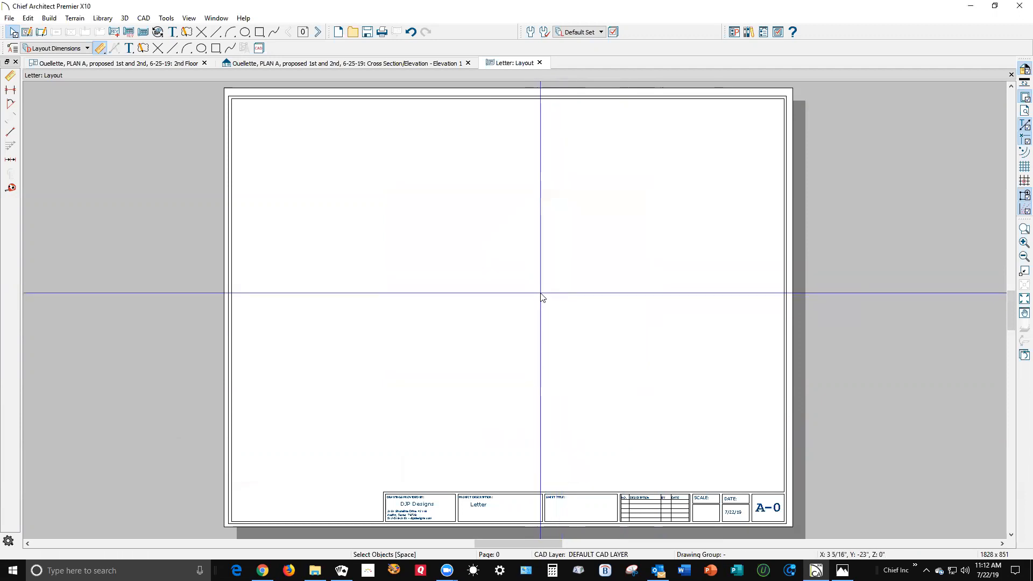
- Return to the Elevation 1 view and send it to layout page 0 with Fit to Sheet (No Scale)
key("ctrl+Tab")
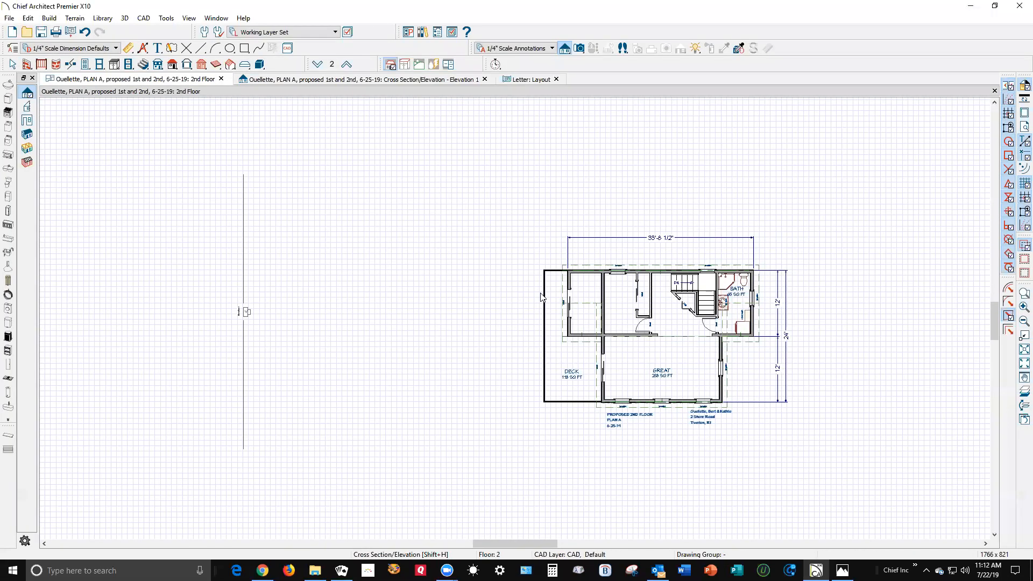
key("ctrl+Tab")
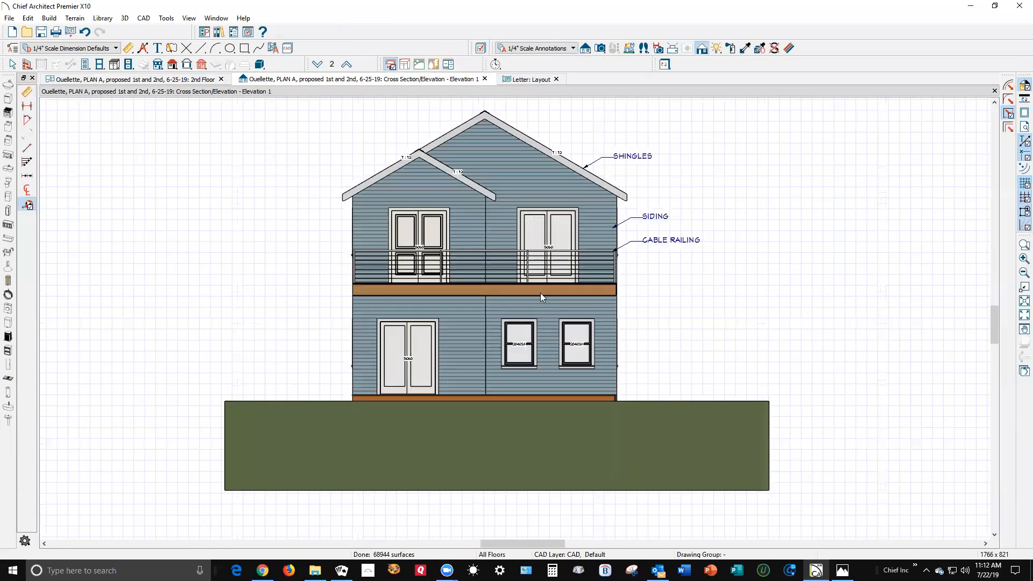
left_click(13, 19)
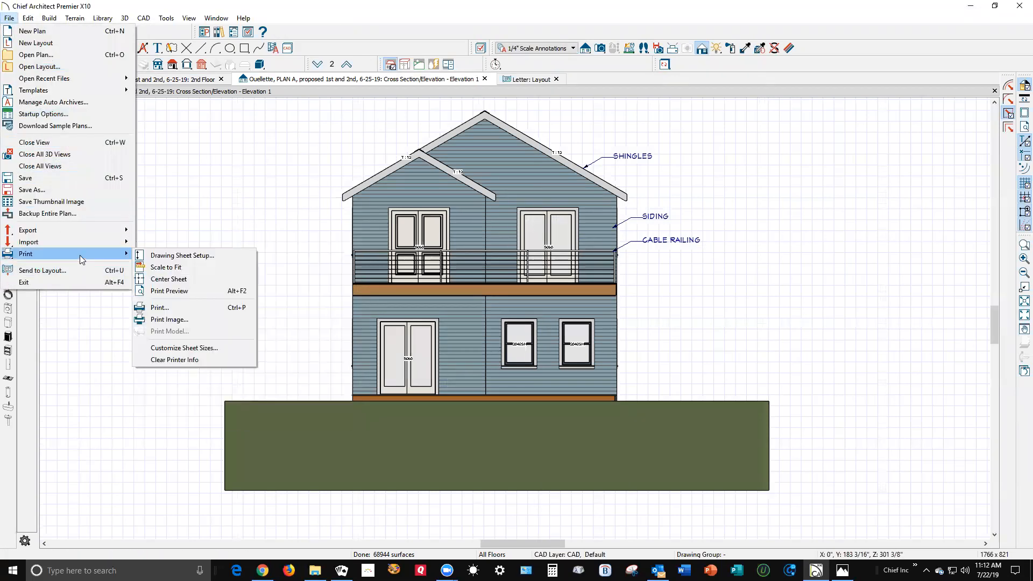
left_click(85, 269)
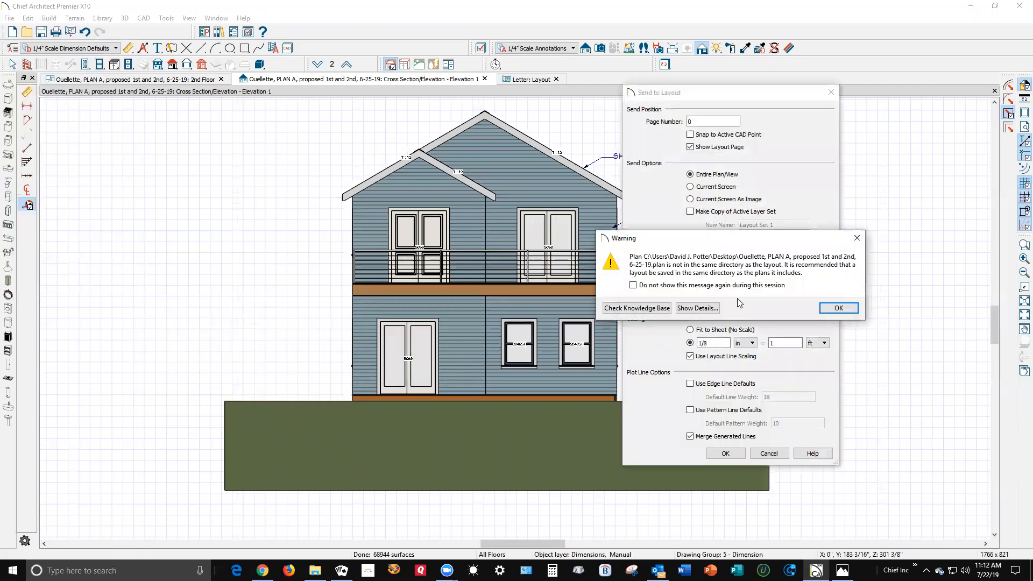
left_click(838, 307)
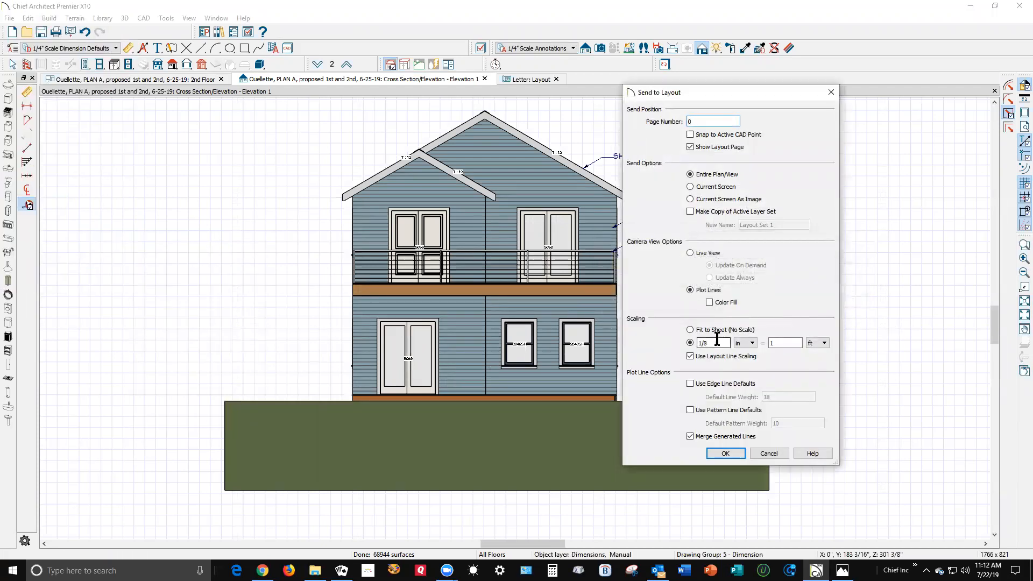
left_click(699, 331)
left_click(723, 453)
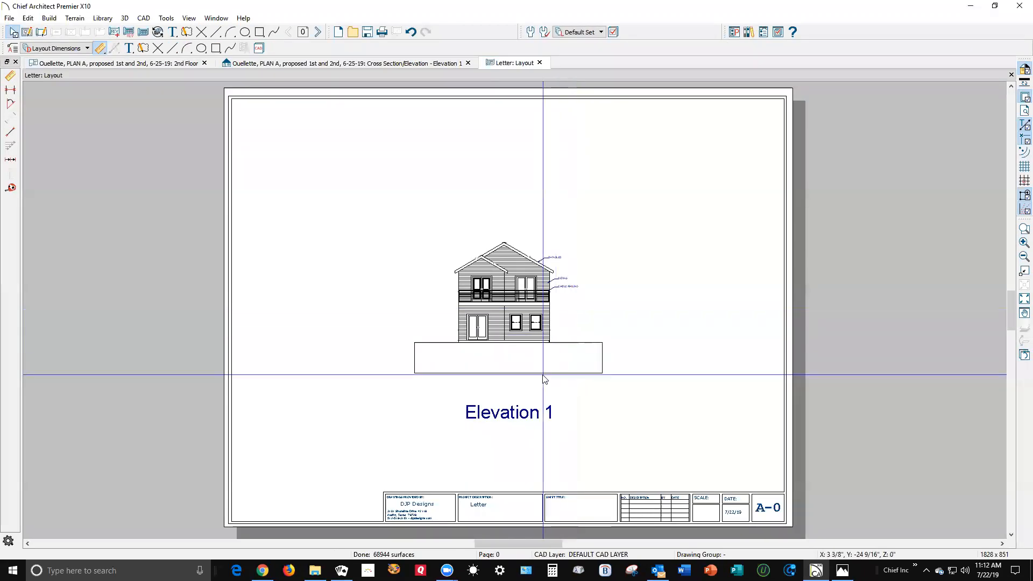
- Suppress the label of the unscaled elevation's layout box
left_click(542, 372)
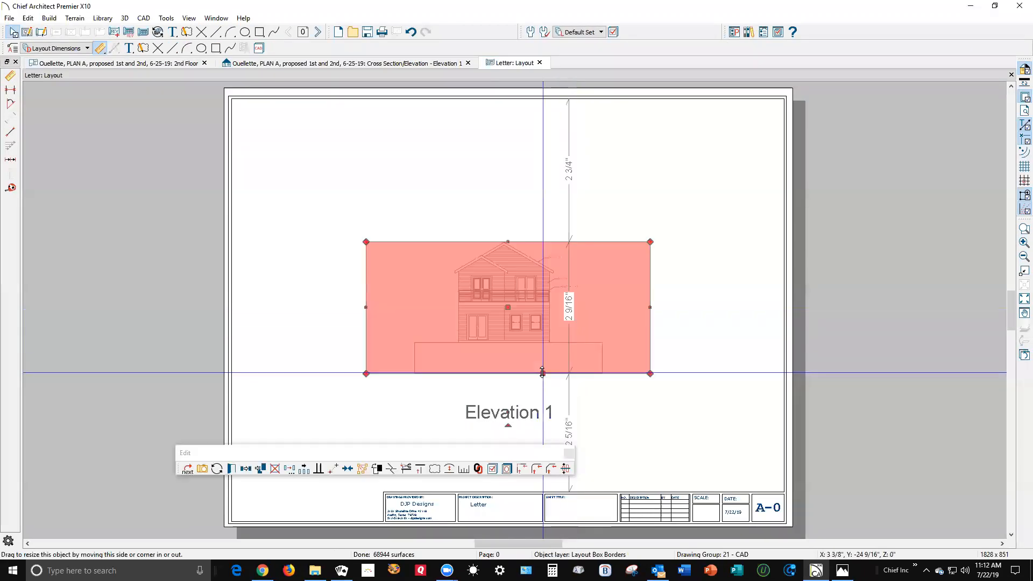
left_click(234, 468)
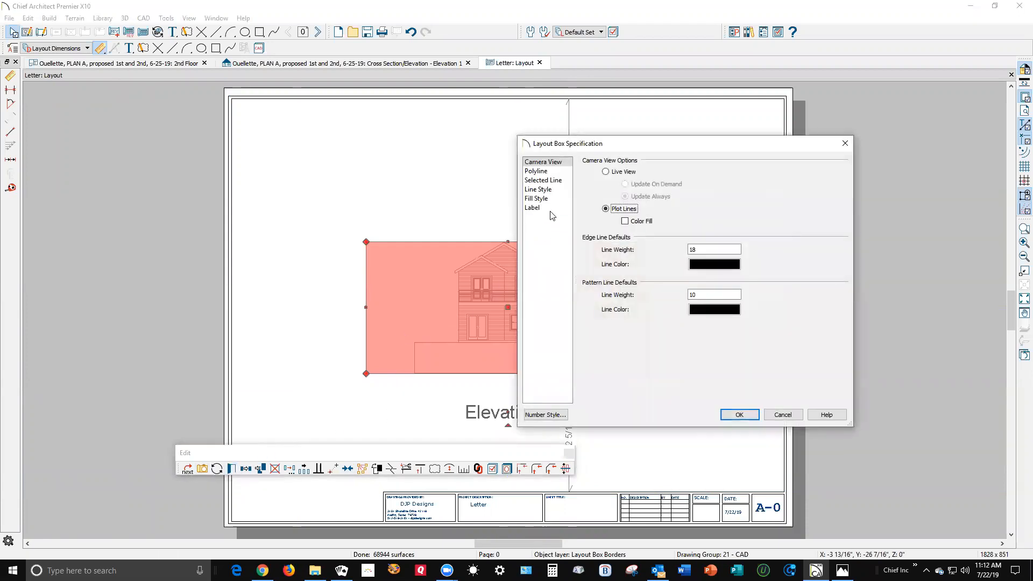
left_click(548, 208)
left_click(599, 163)
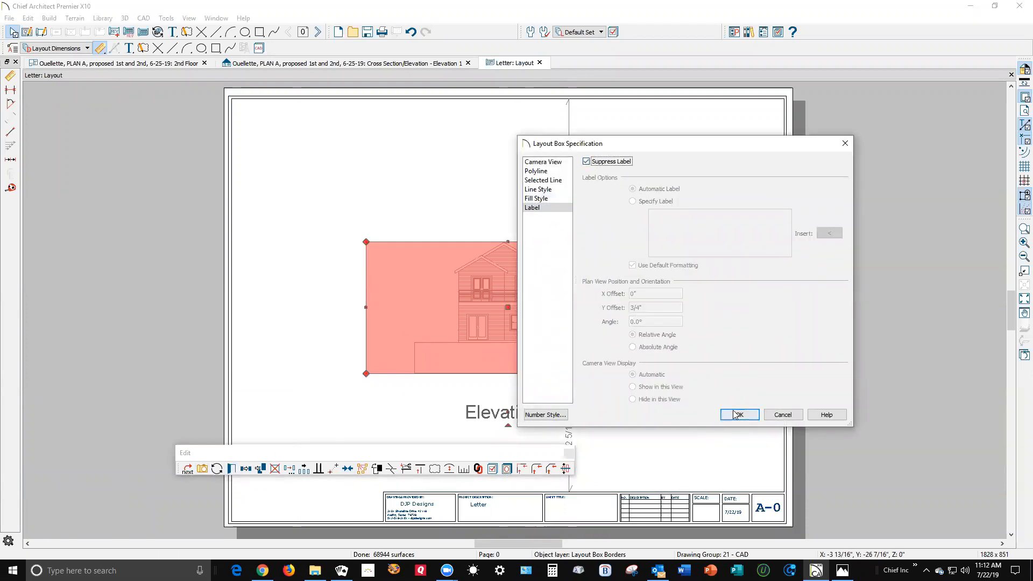
left_click(738, 415)
- Crop the unscaled elevation's layout box to about 2 11/16 in wide and 2 1/16 in high around the house
left_click_drag(542, 372, 544, 347)
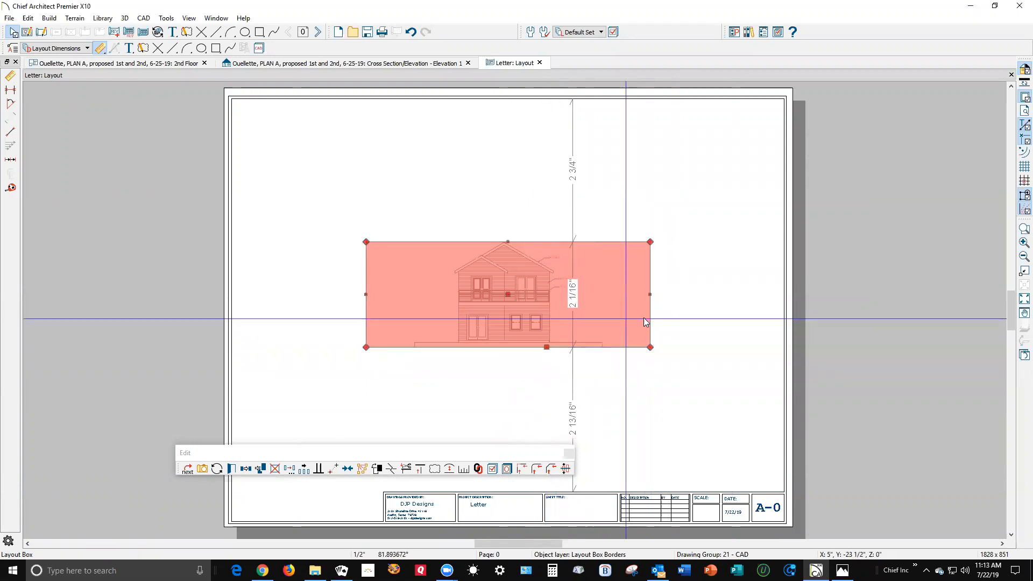
left_click_drag(650, 295, 582, 294)
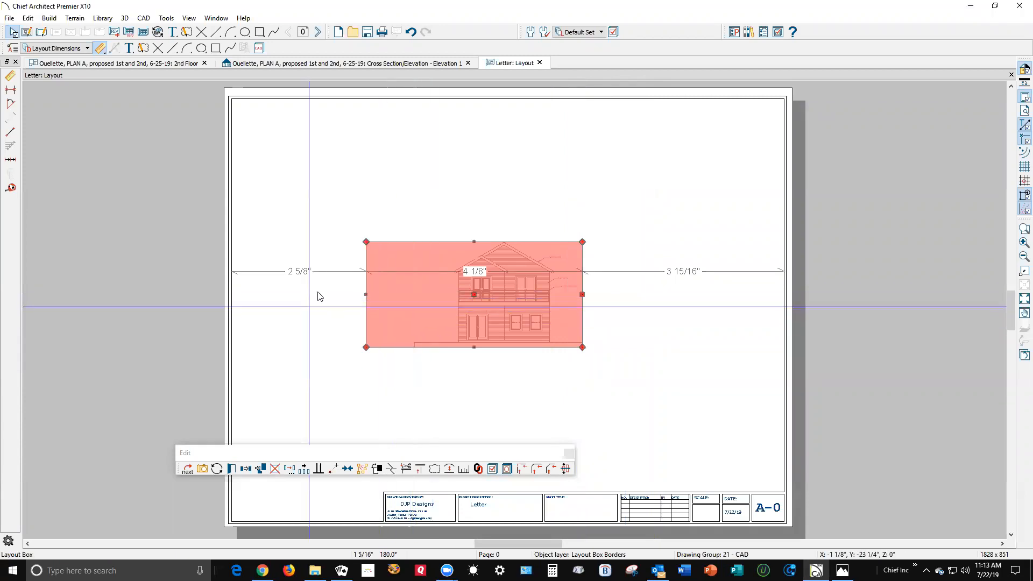
left_click_drag(364, 294, 441, 318)
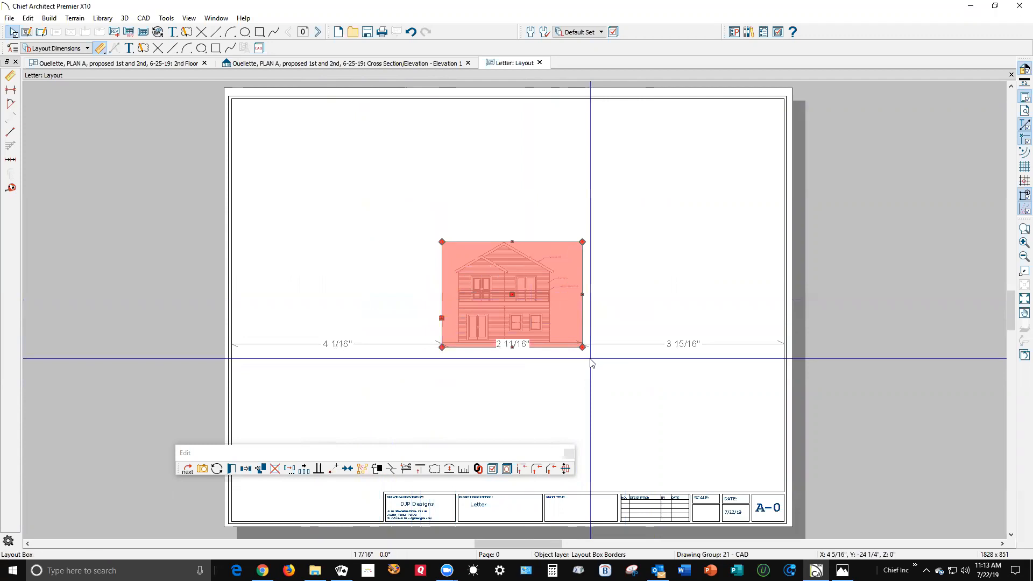
- Enlarge the cropped elevation proportionally to about 7 1/16 in high, and delete it from the layout sheet
left_click_drag(585, 347, 728, 508)
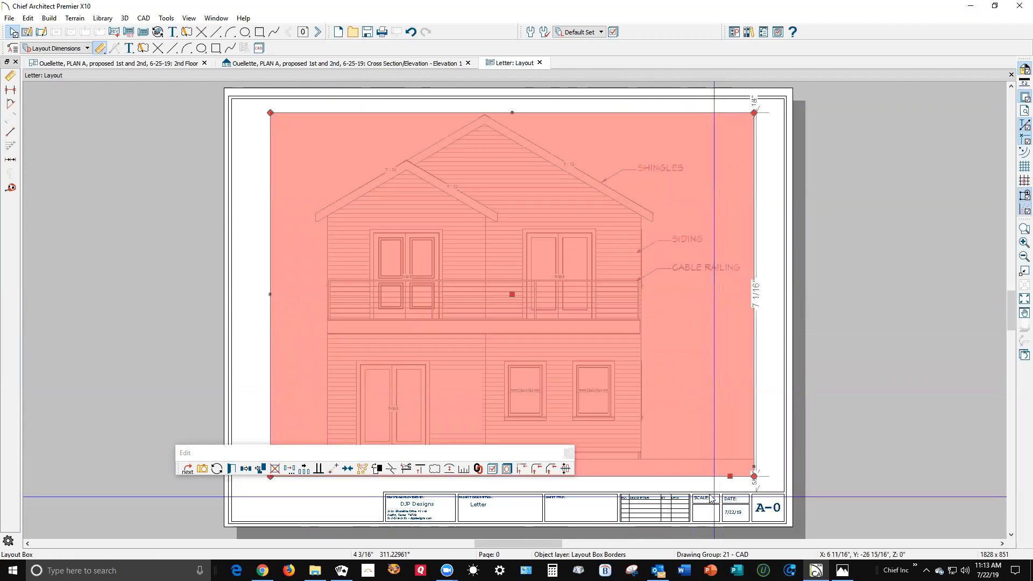
key("Escape")
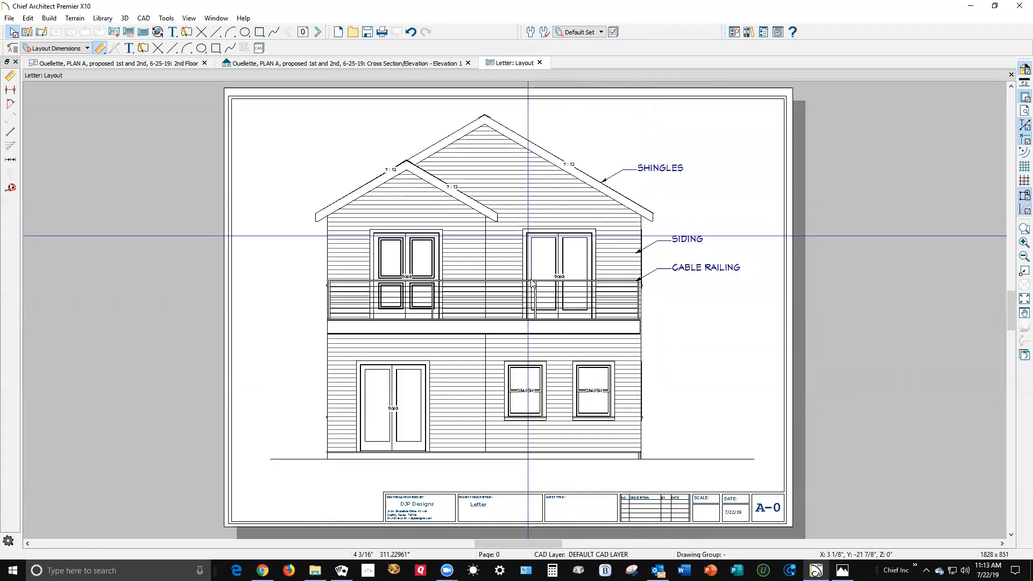
left_click(574, 342)
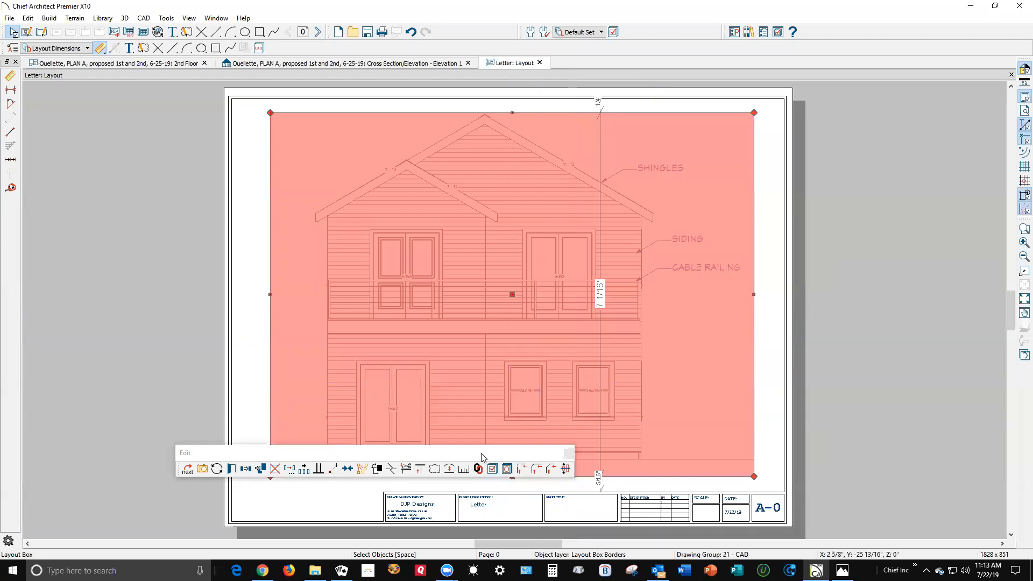
left_click(274, 468)
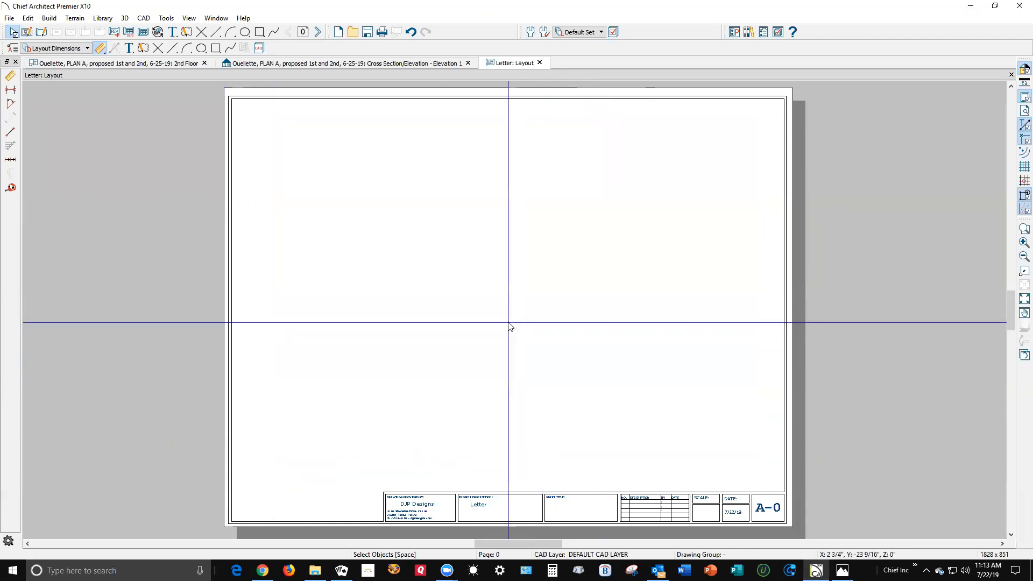
- Return to the Elevation 1 view and send it to layout page 0 as plot lines at 3/16 in = 1 ft
key("ctrl+Tab")
key("ctrl+Tab")
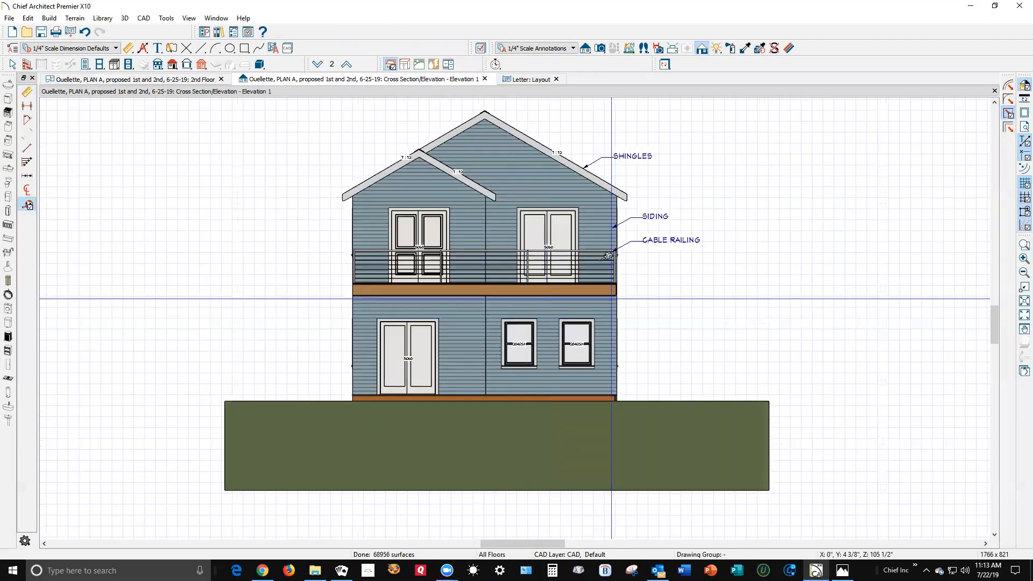
left_click(9, 18)
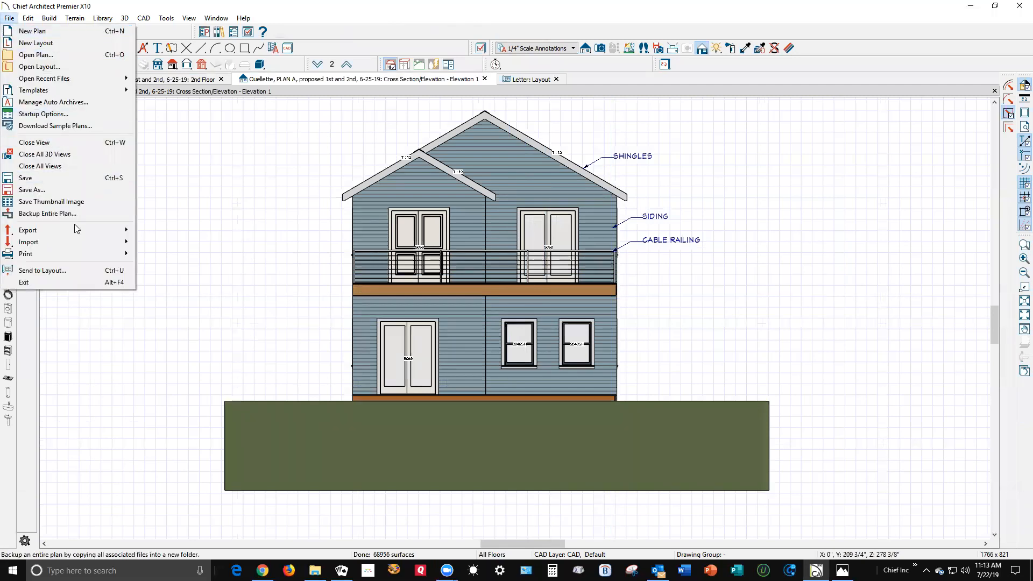
left_click(43, 270)
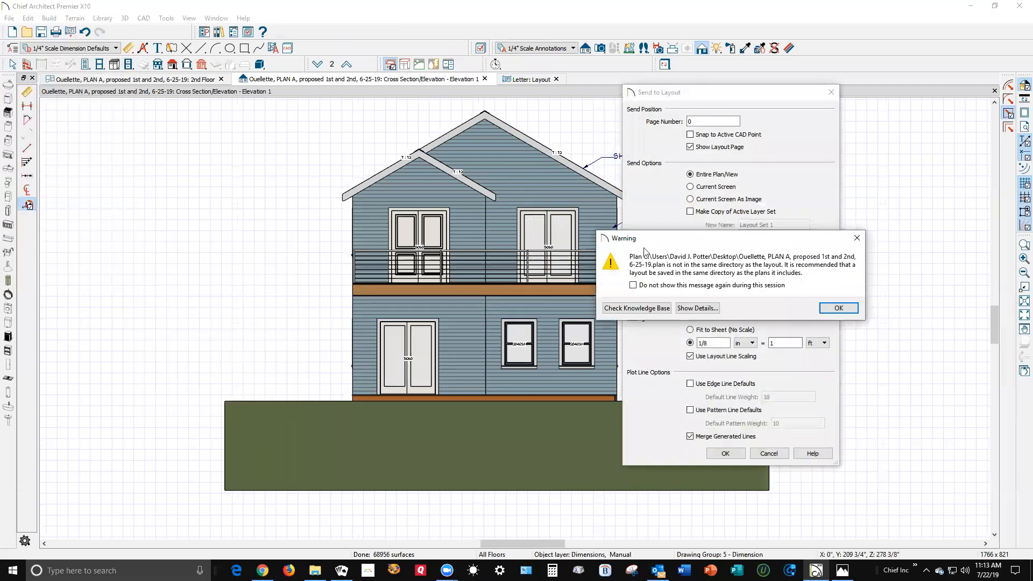
left_click(836, 310)
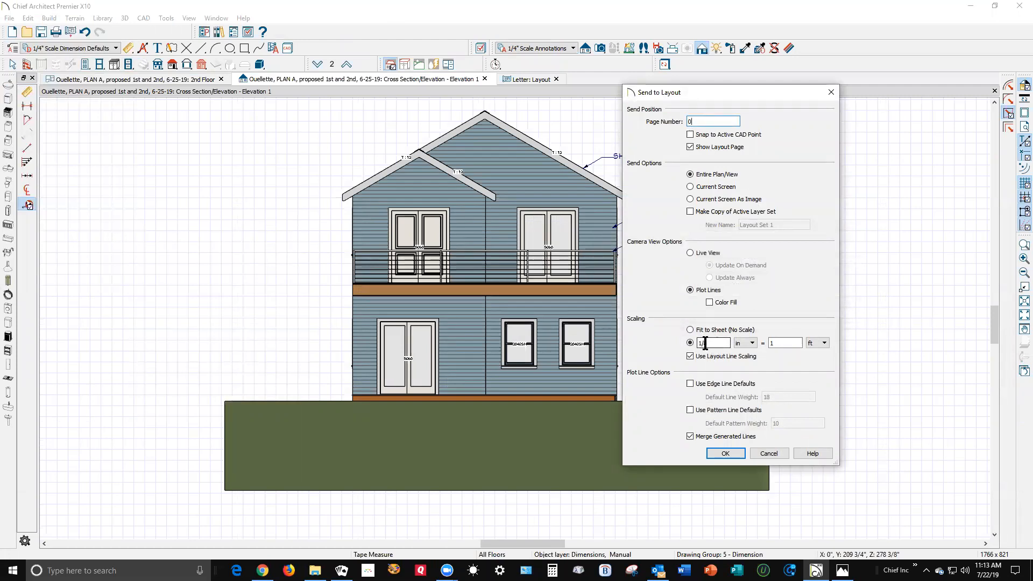
left_click_drag(711, 343, 663, 336)
type("3/16")
left_click(725, 453)
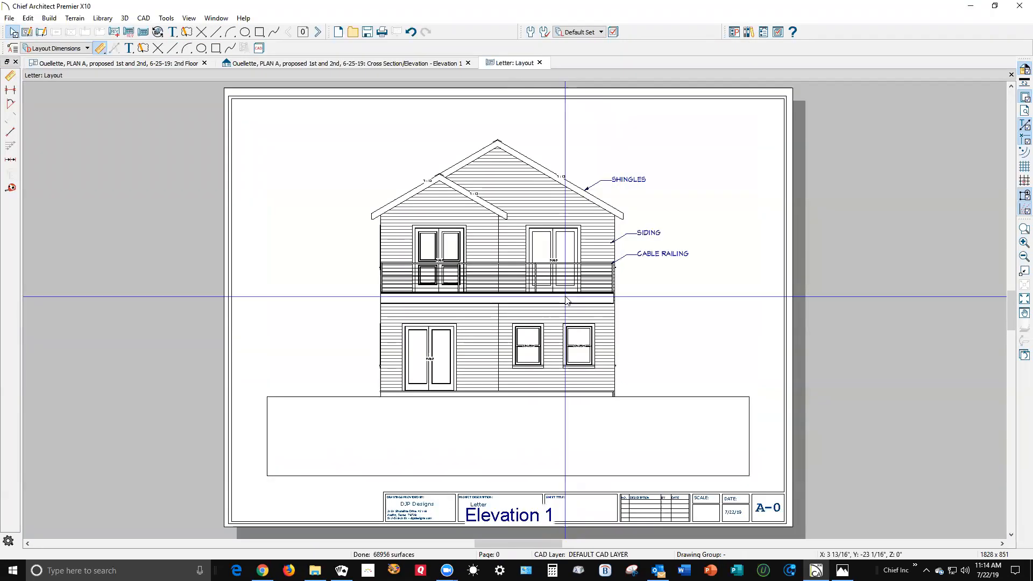
- Crop the scaled elevation's layout box around the house and its notes to about 6 7/8 in wide and 5 11/16 in high
left_click(548, 348)
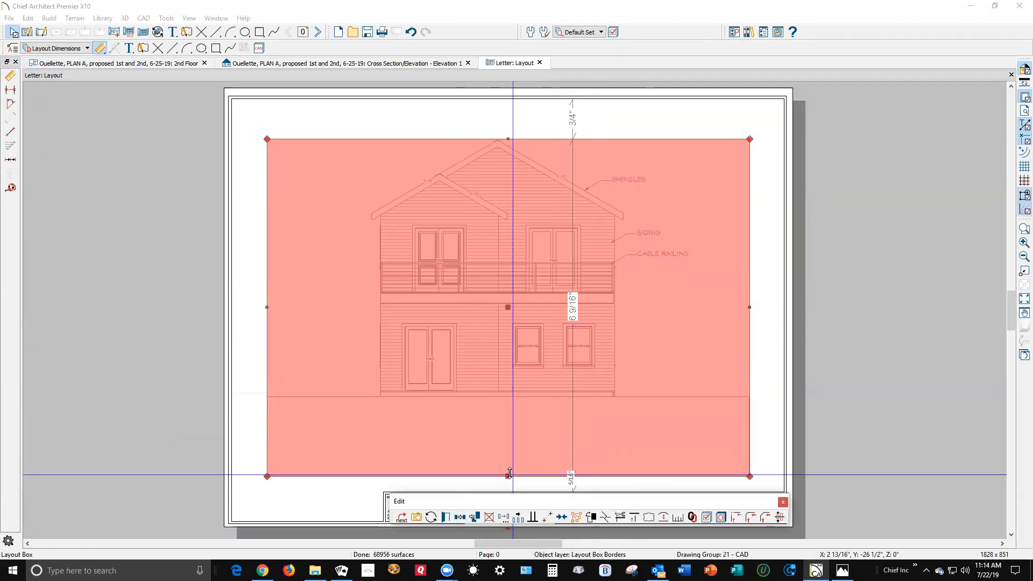
left_click_drag(508, 476, 515, 413)
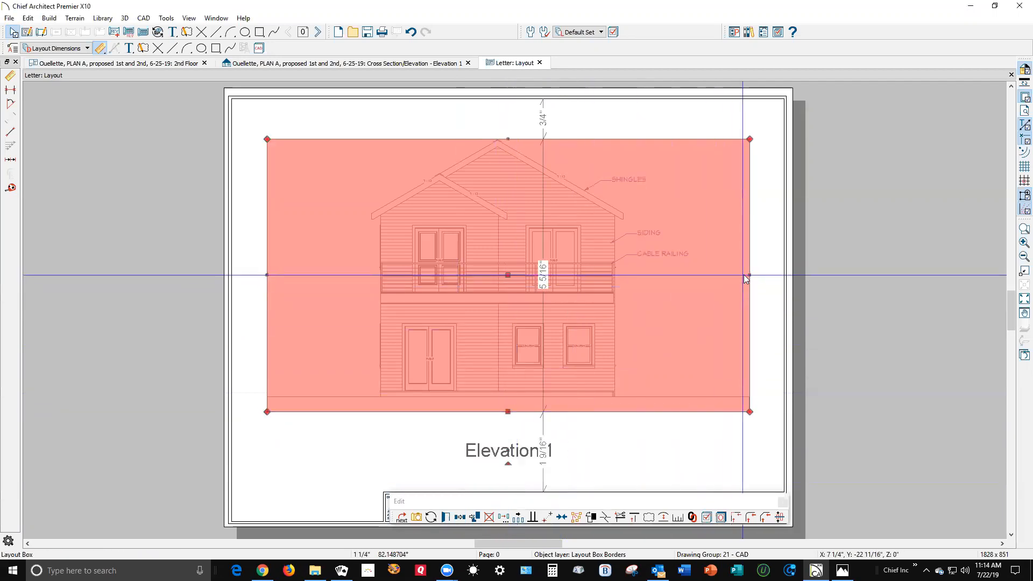
left_click_drag(749, 275, 698, 262)
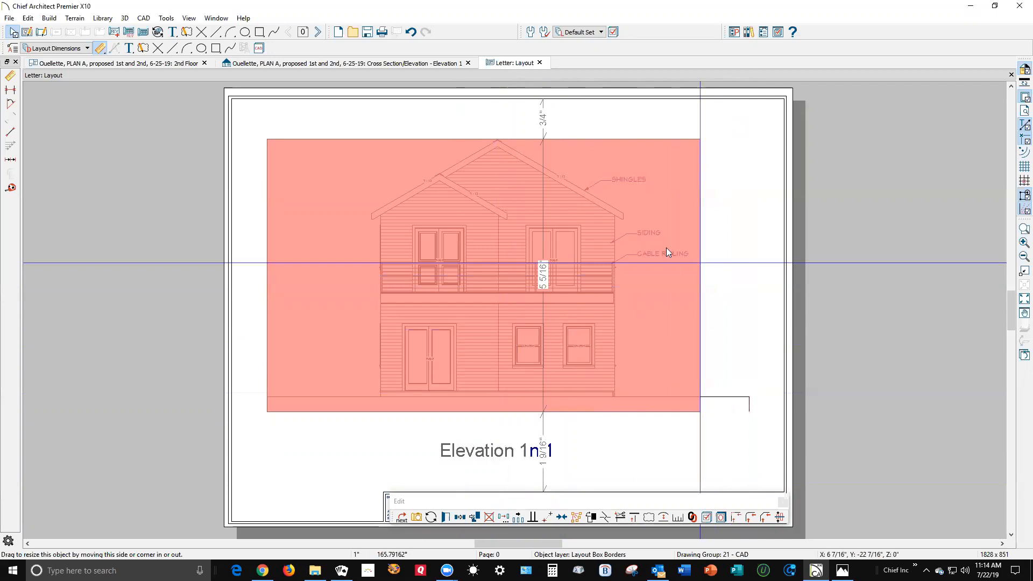
left_click_drag(489, 139, 483, 118)
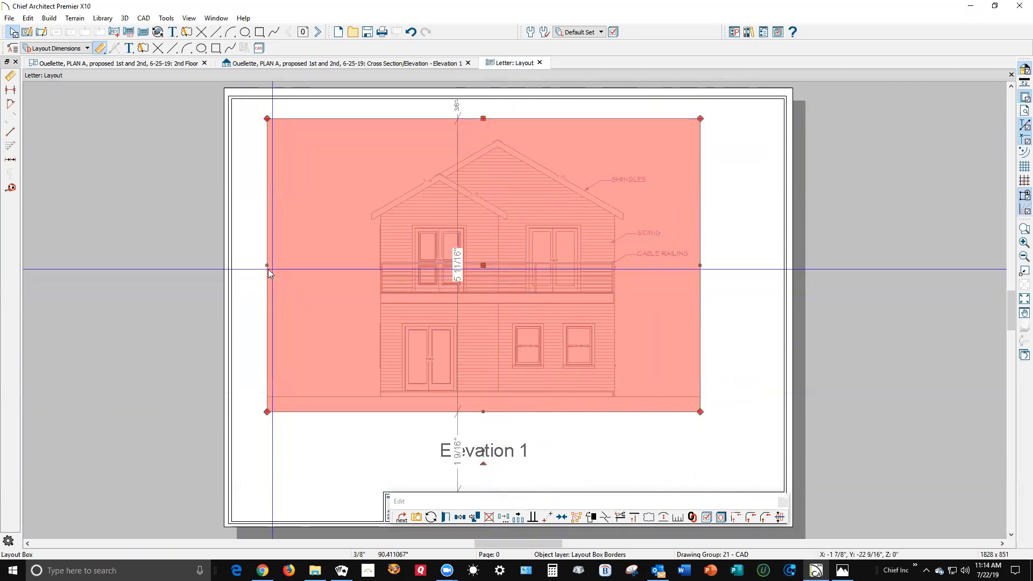
left_click_drag(267, 268, 346, 297)
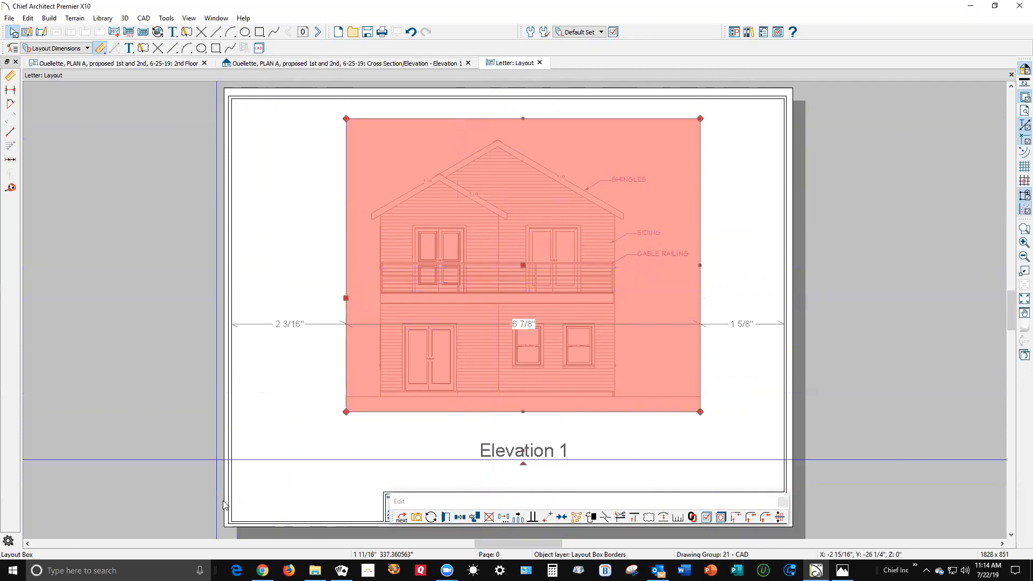
- Suppress the label of the scaled elevation's layout box and check the finished sheet
left_click(444, 517)
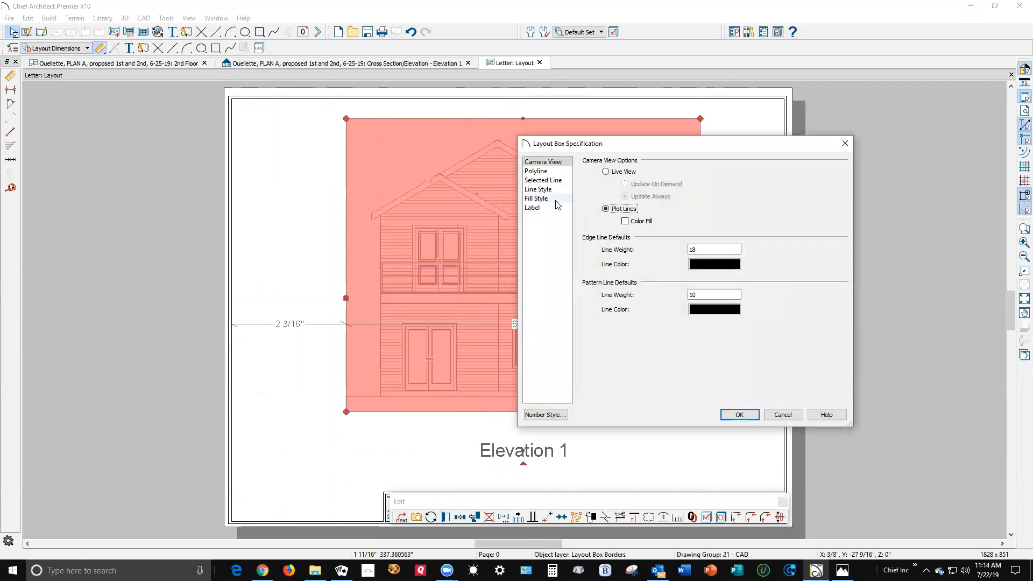
left_click(549, 207)
left_click(601, 162)
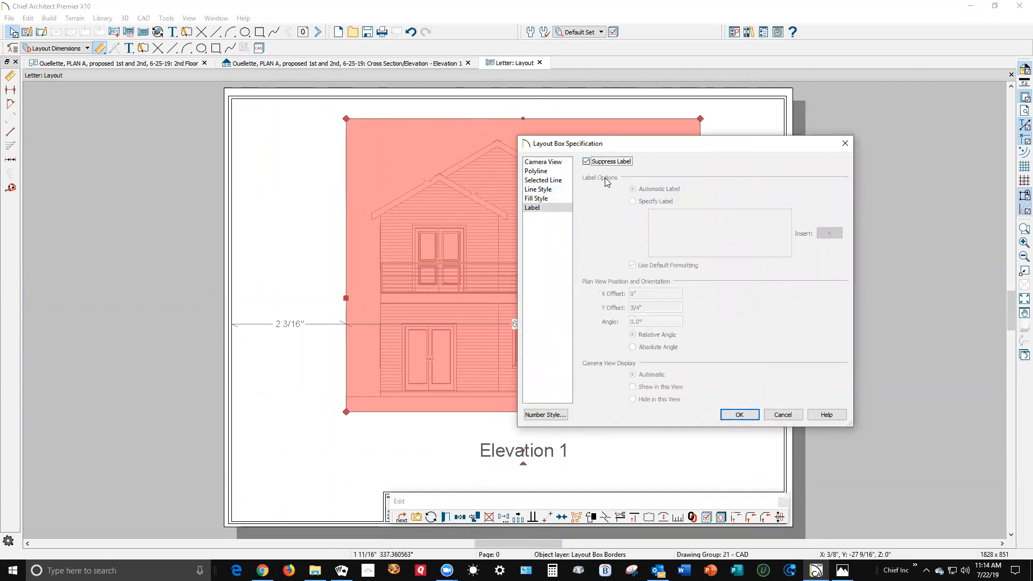
left_click(738, 414)
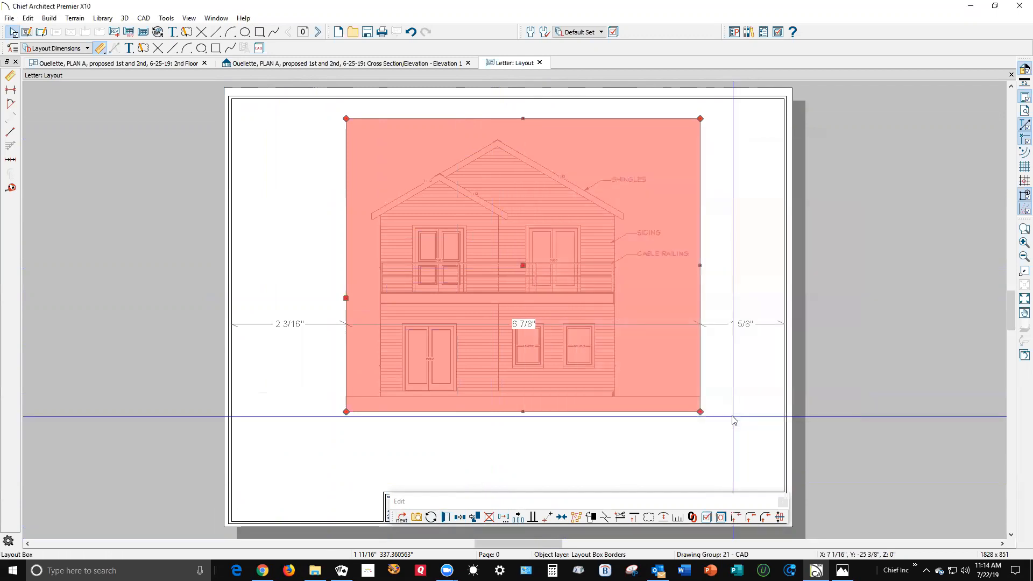
scroll(761, 362, "down", 2)
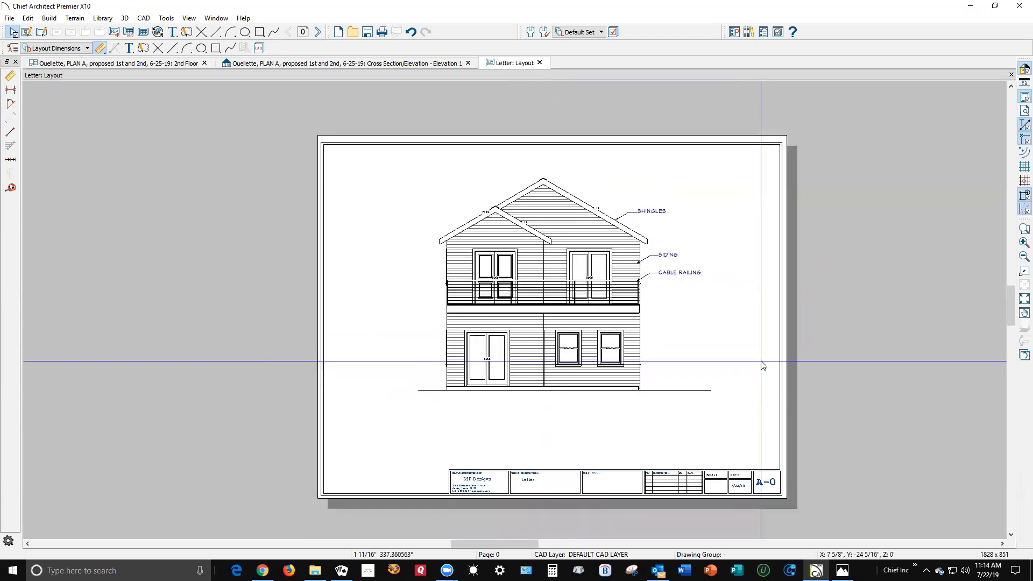
scroll(759, 362, "up", 2)
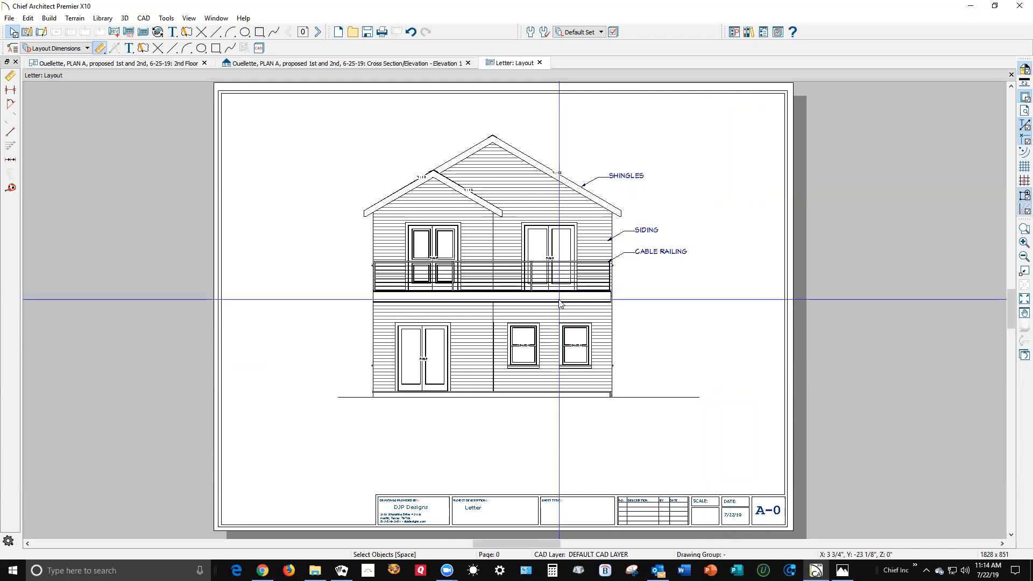
scroll(560, 302, "down", 1)
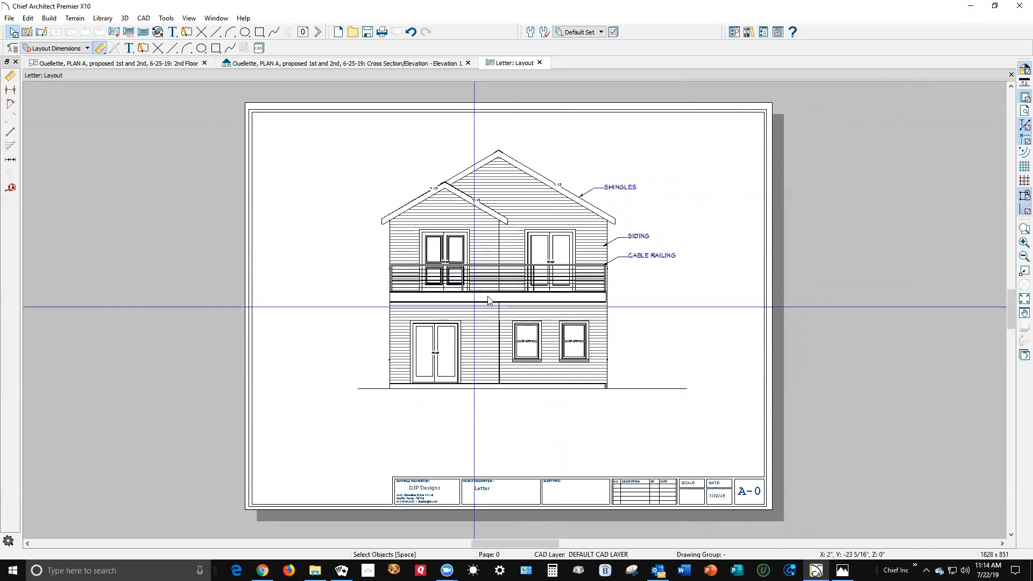
- Close the Letter layout without saving its changes, and close the Elevation 1 view
left_click(1011, 75)
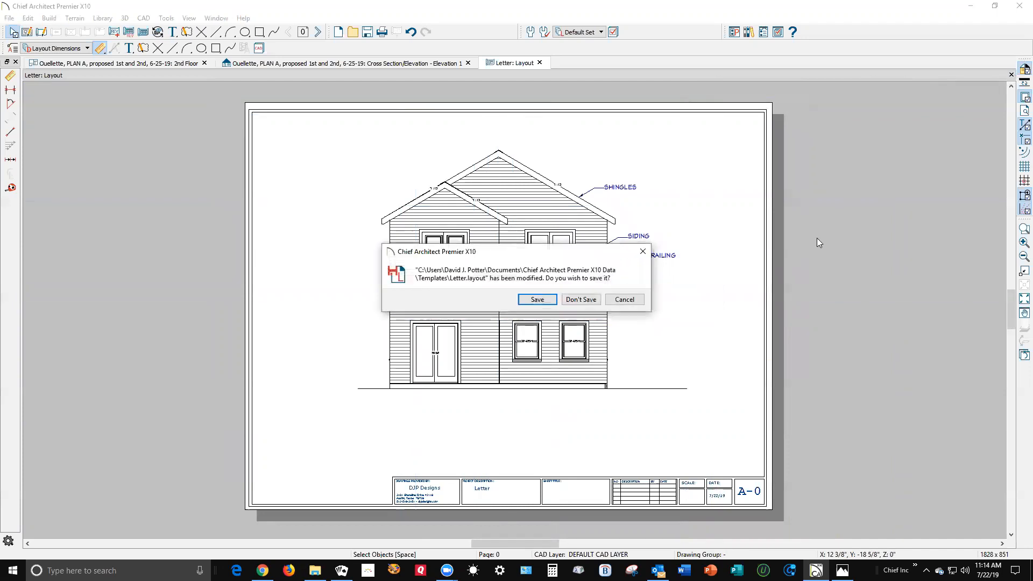
left_click(579, 299)
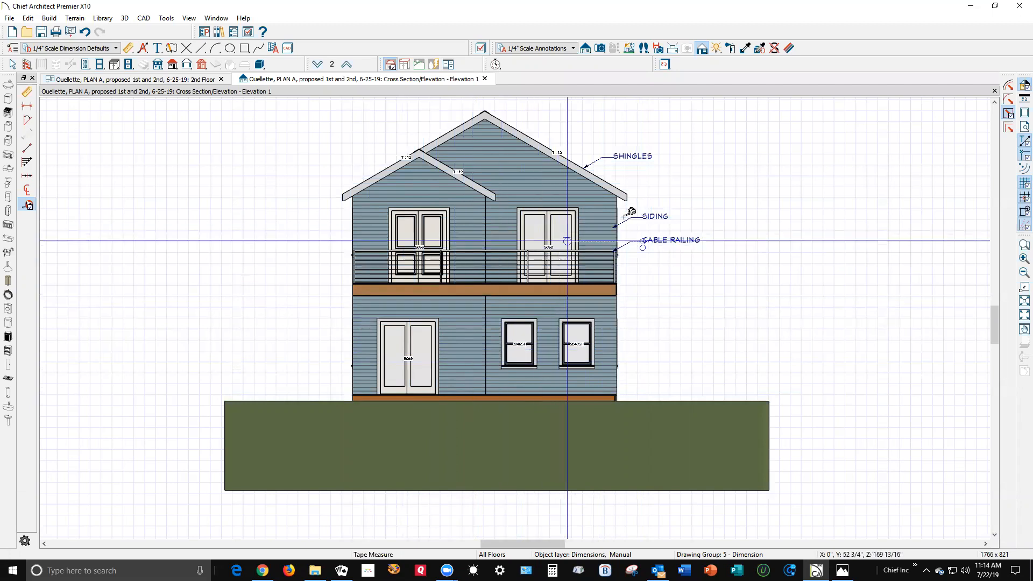
key("space")
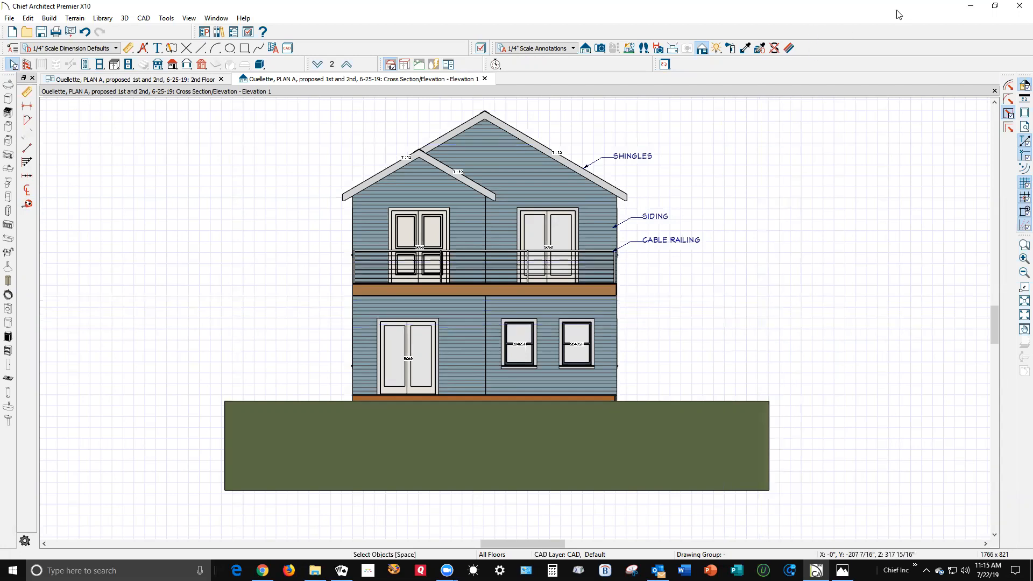
left_click(994, 90)
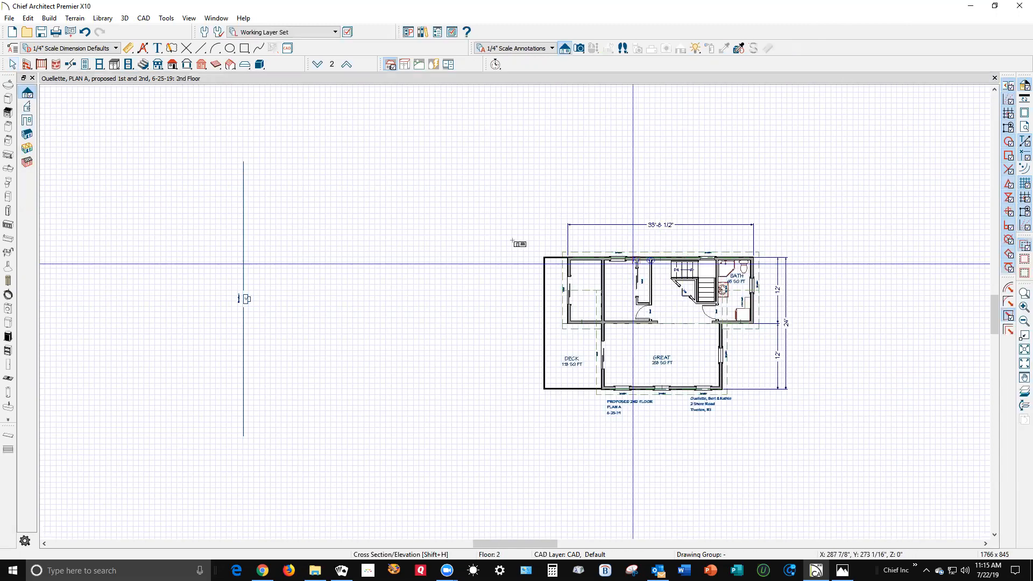
- Save the house plan, and exit the program with the plan closed
left_click(9, 18)
left_click(26, 178)
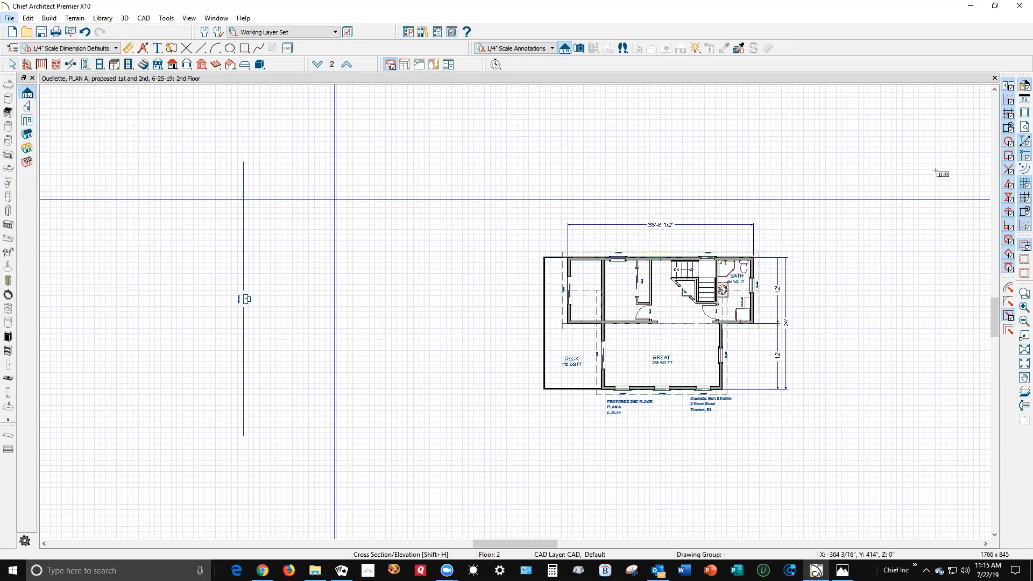
left_click(994, 79)
left_click(1018, 6)
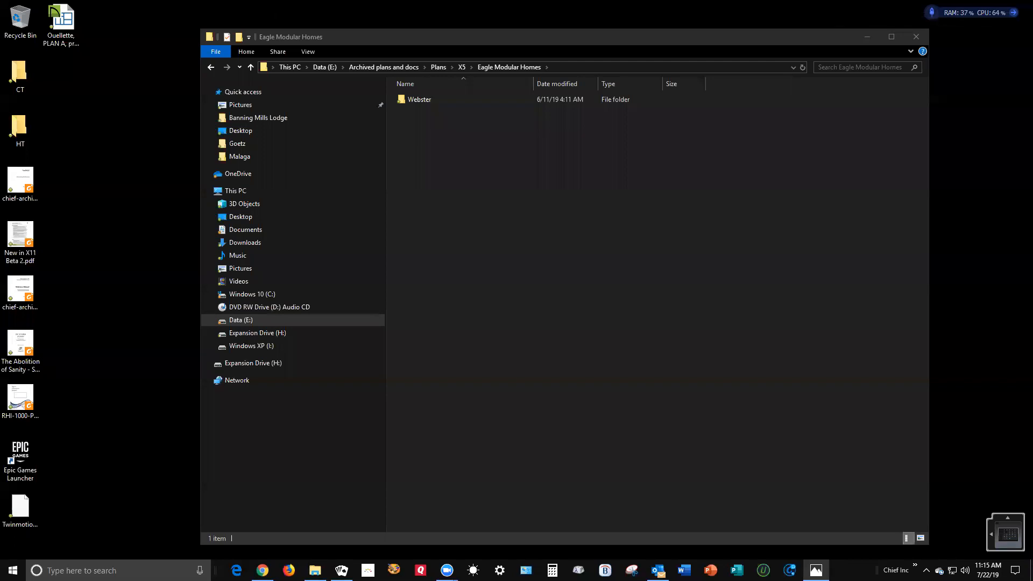